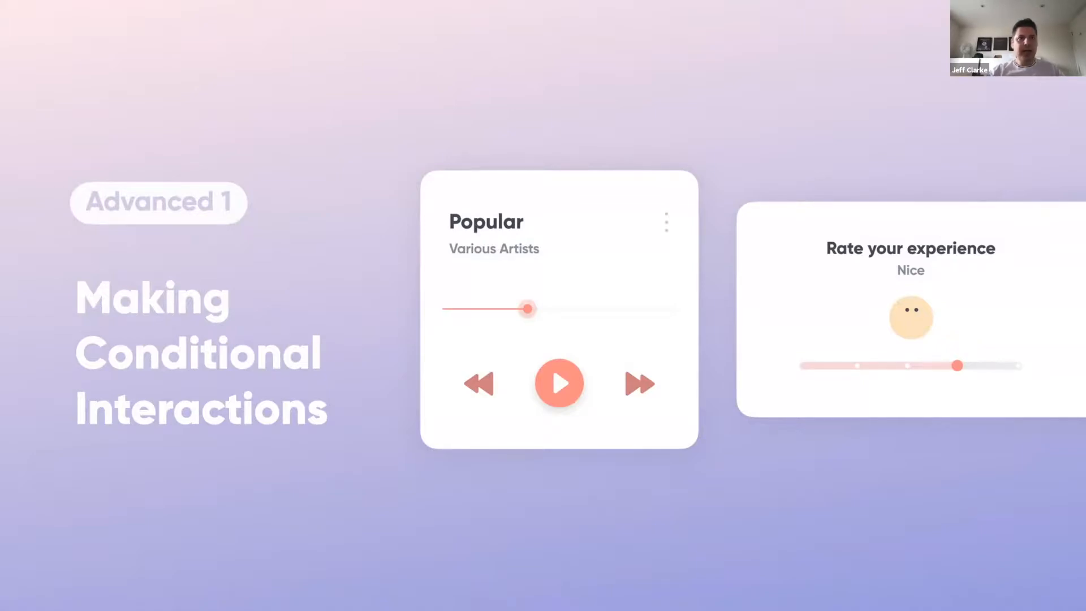
{"action": "key", "text": "Right"}
{"action": "key", "text": "super+Tab"}
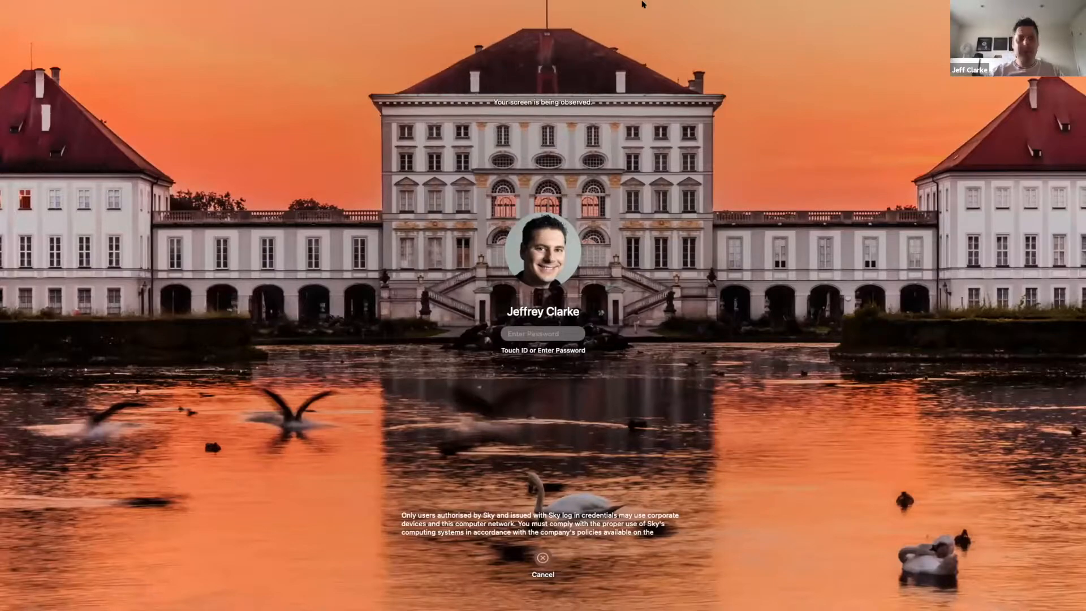
Unlock the computer by entering the account password.
{"action": "type", "text": "******"}
{"action": "key", "text": "BackSpace"}
{"action": "key", "text": "BackSpace"}
{"action": "key", "text": "BackSpace"}
{"action": "key", "text": "BackSpace"}
{"action": "key", "text": "BackSpace"}
{"action": "key", "text": "BackSpace"}
{"action": "key", "text": "BackSpace"}
{"action": "key", "text": "BackSpace"}
{"action": "type", "text": "*********"}
{"action": "key", "text": "Return"}
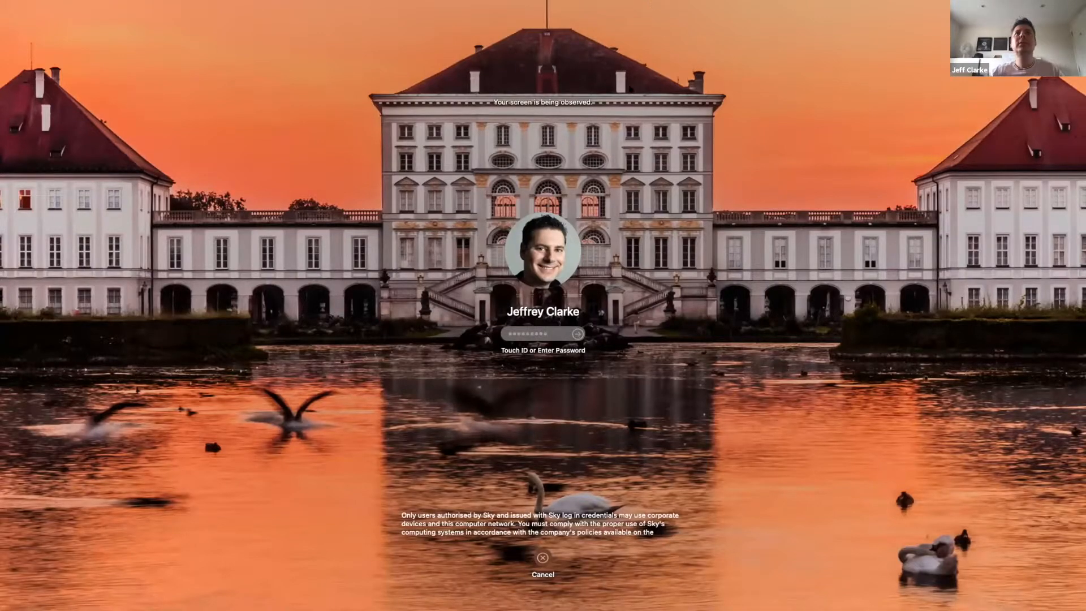
{"action": "type", "text": "*******"}
{"action": "key", "text": "Return"}
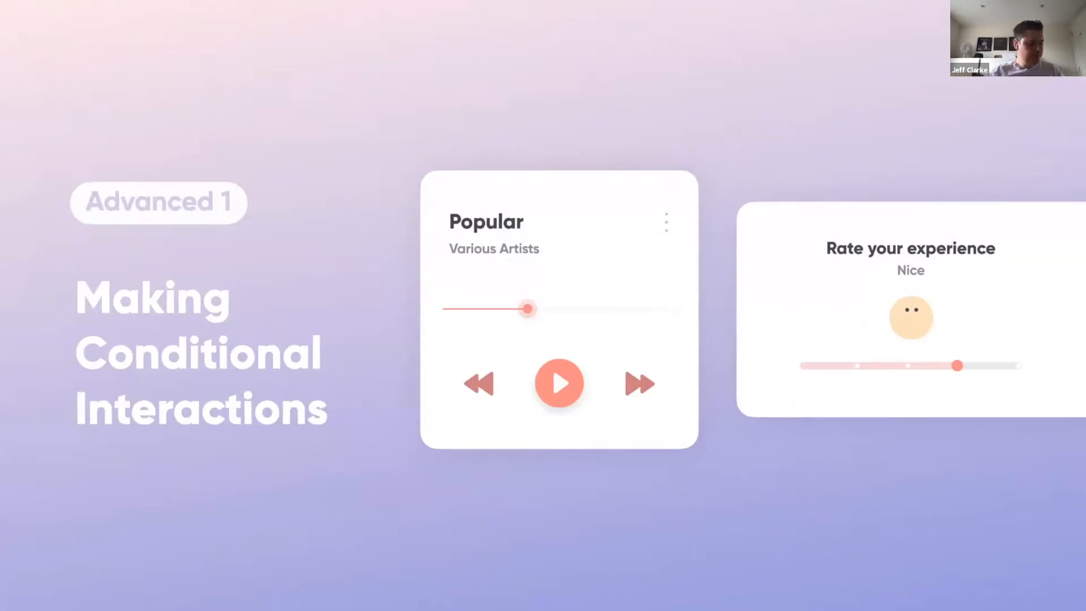
{"action": "key", "text": "Right"}
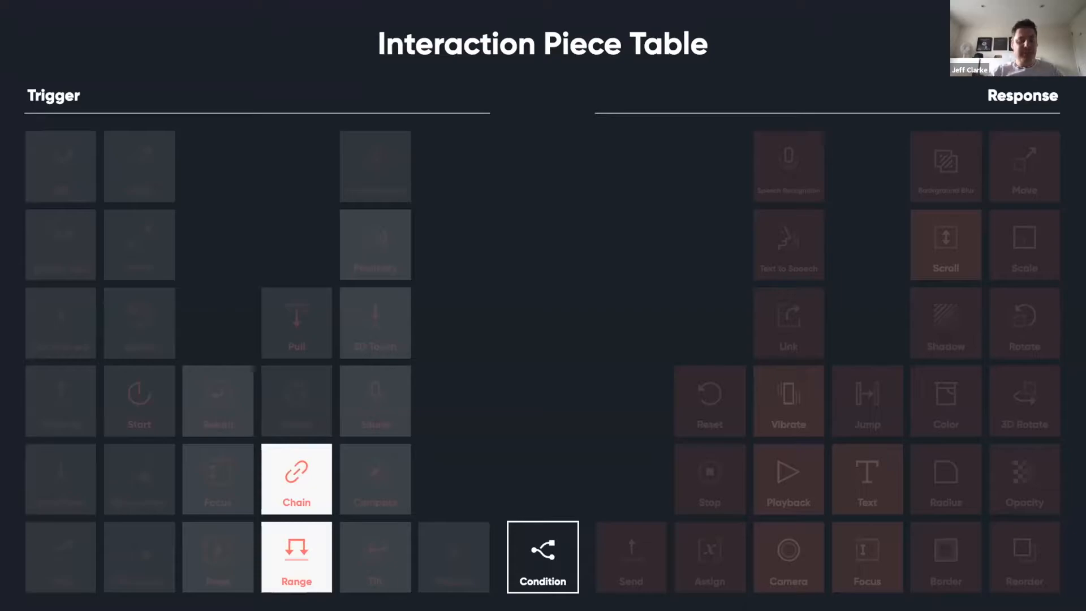
{"action": "key", "text": "Right"}
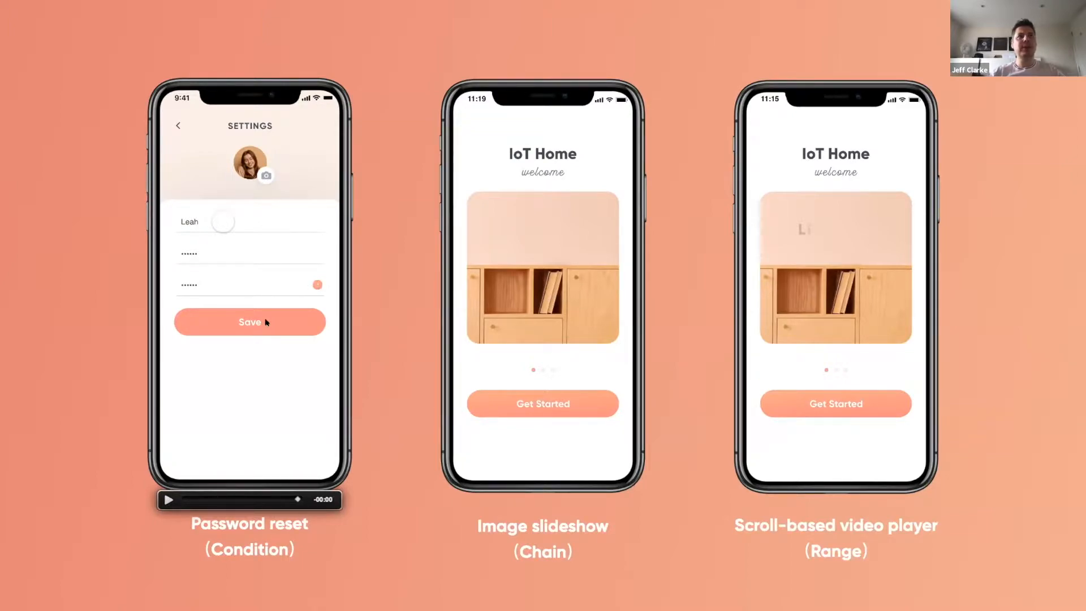
{"action": "left_click", "coordinate": [545, 260]}
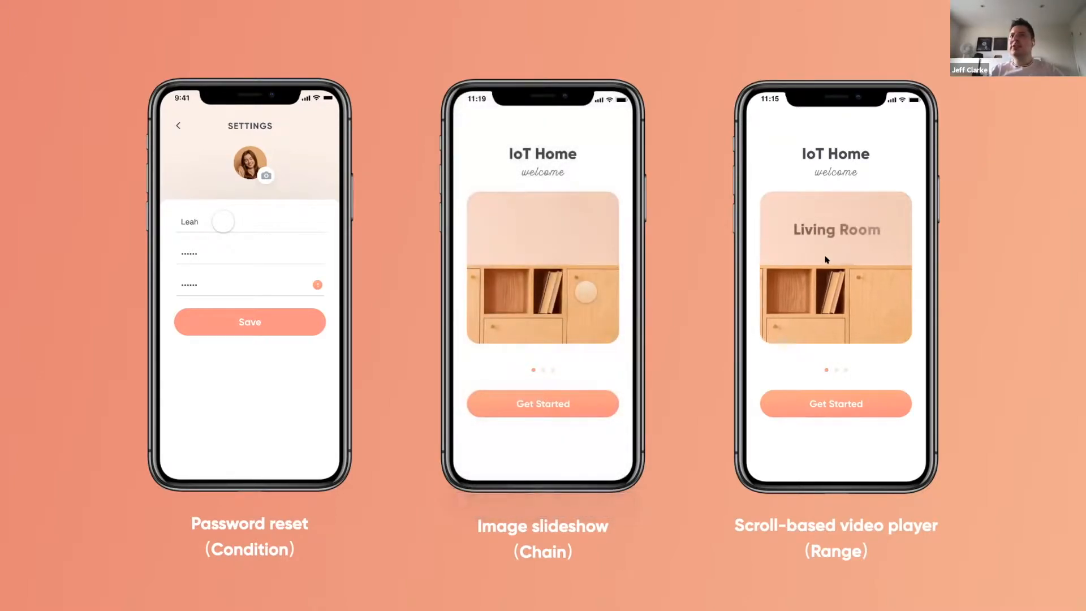
{"action": "mouse_move", "coordinate": [843, 268]}
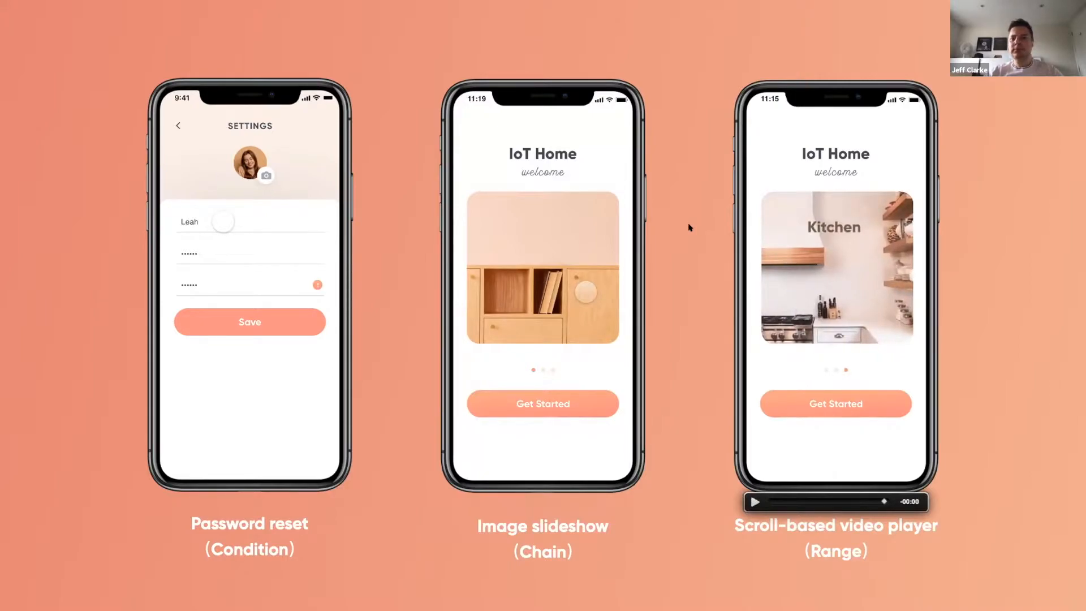
{"action": "key", "text": "Right"}
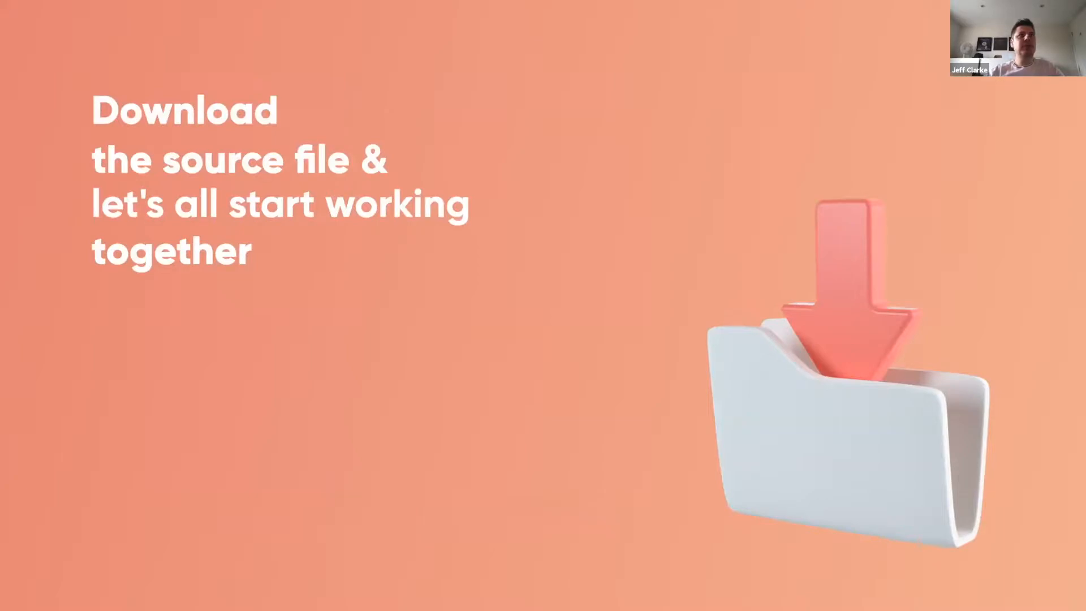
{"action": "key", "text": "Right"}
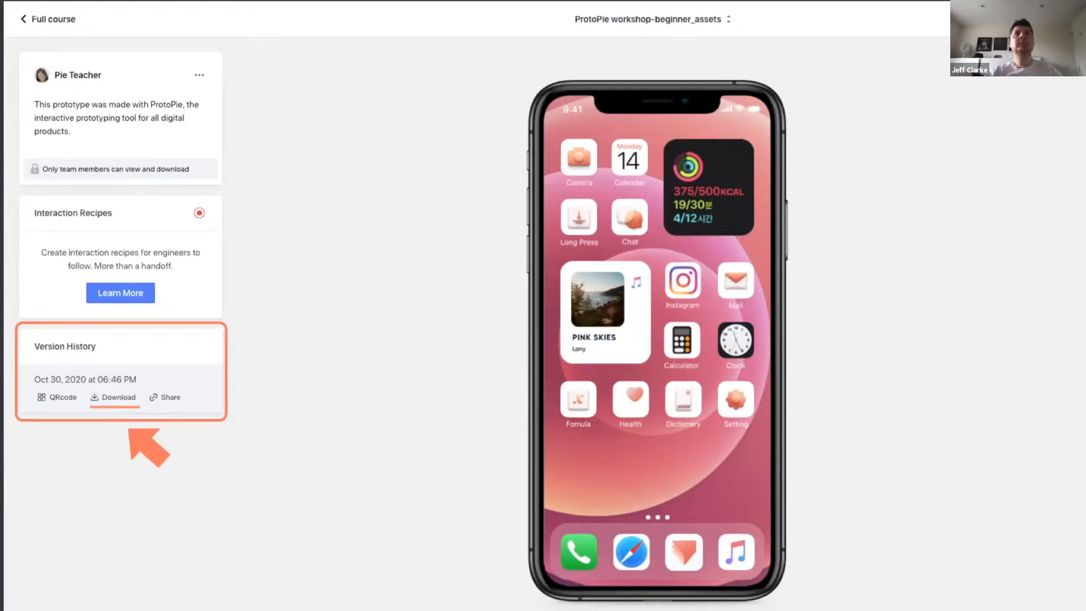
{"action": "key", "text": "Right"}
Switch to ProtoPie and look over the scenes in the Advanced 1_2 assets.pie prototype.
{"action": "key", "text": "super+Tab"}
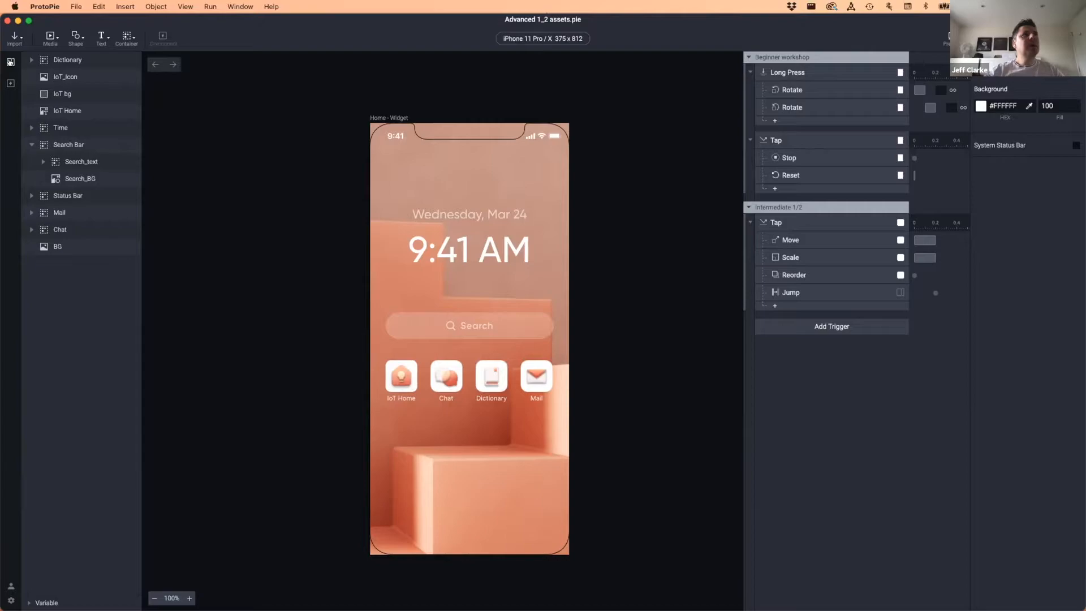
{"action": "left_click", "coordinate": [10, 61]}
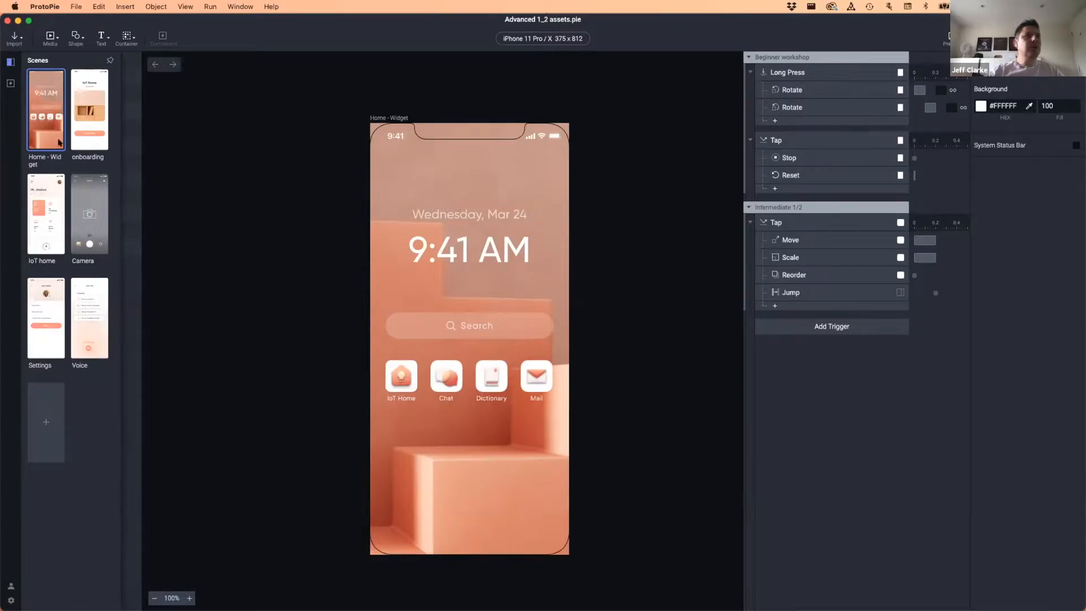
{"action": "left_click", "coordinate": [90, 107]}
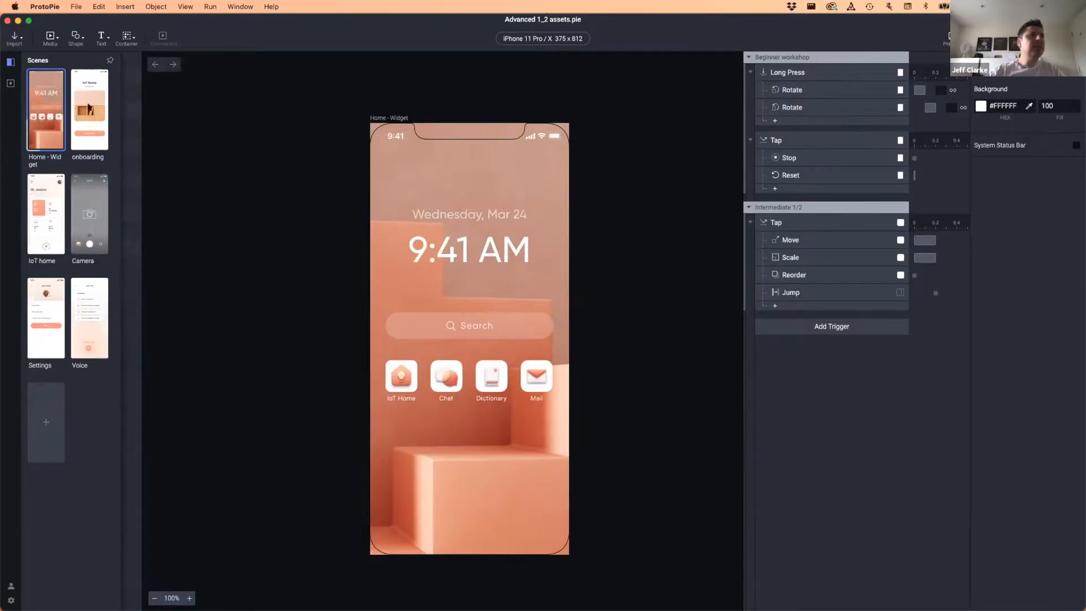
{"action": "left_click", "coordinate": [90, 212]}
{"action": "left_click", "coordinate": [87, 399]}
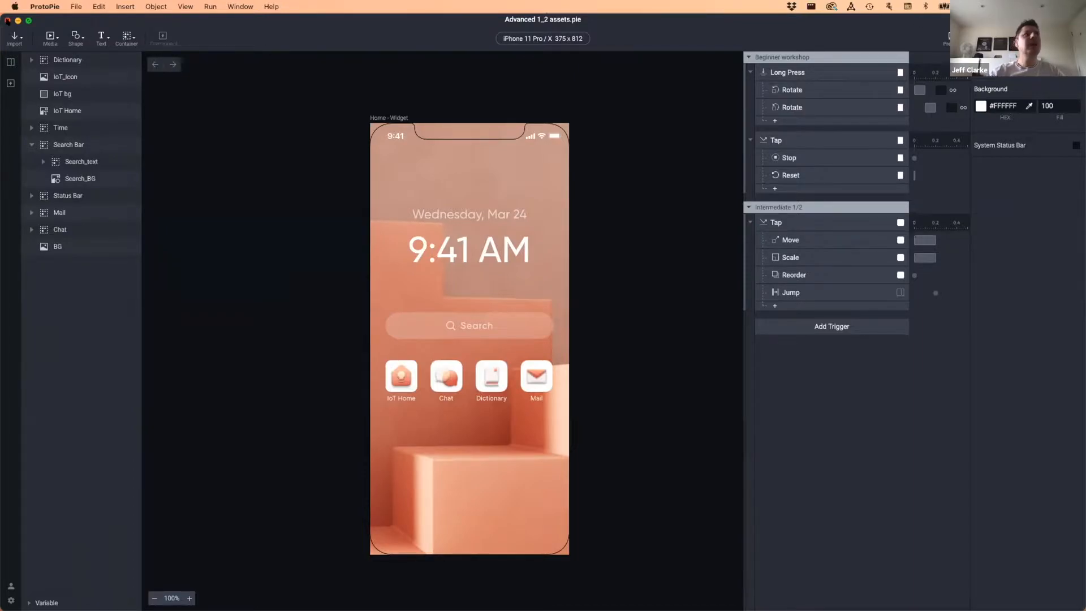
Close the current prototype and open Advanced 1_2 assets (1).pie instead.
{"action": "left_click", "coordinate": [7, 20]}
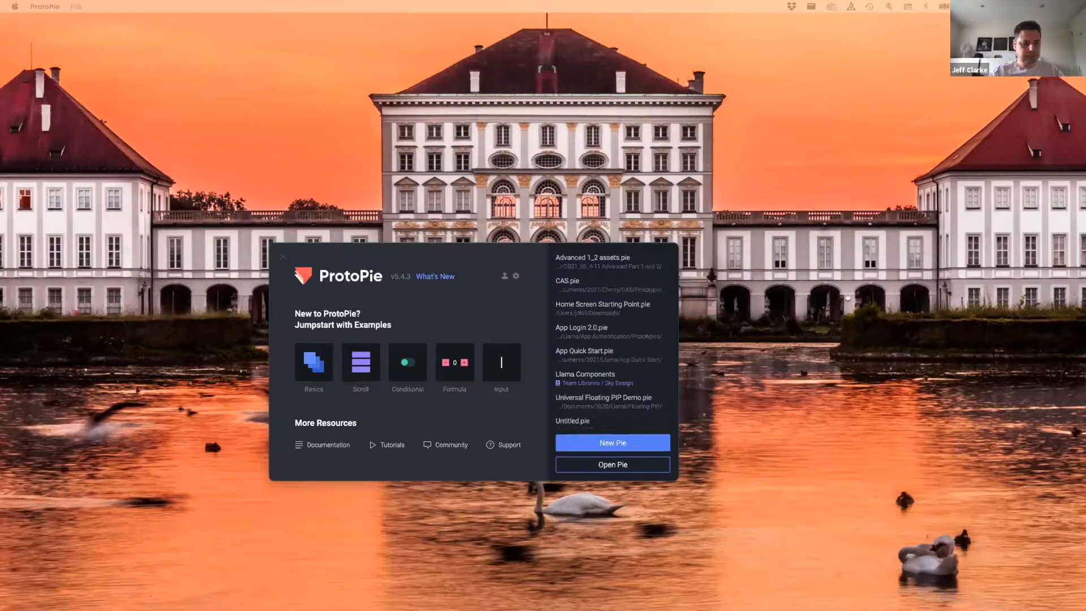
{"action": "left_click", "coordinate": [612, 443]}
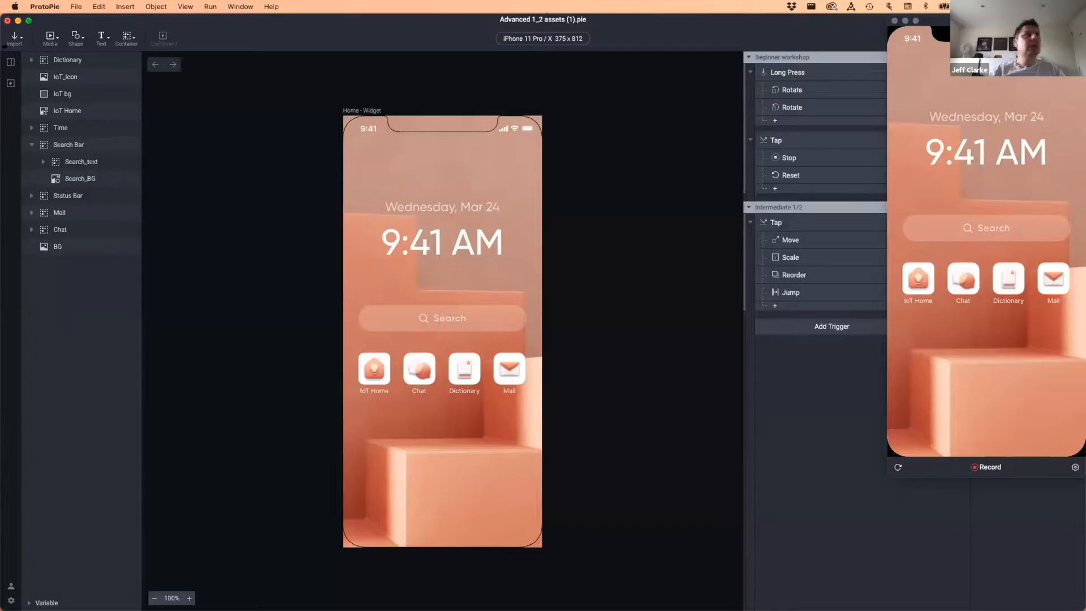
Open the Settings scene of the prototype for editing.
{"action": "left_click", "coordinate": [9, 64]}
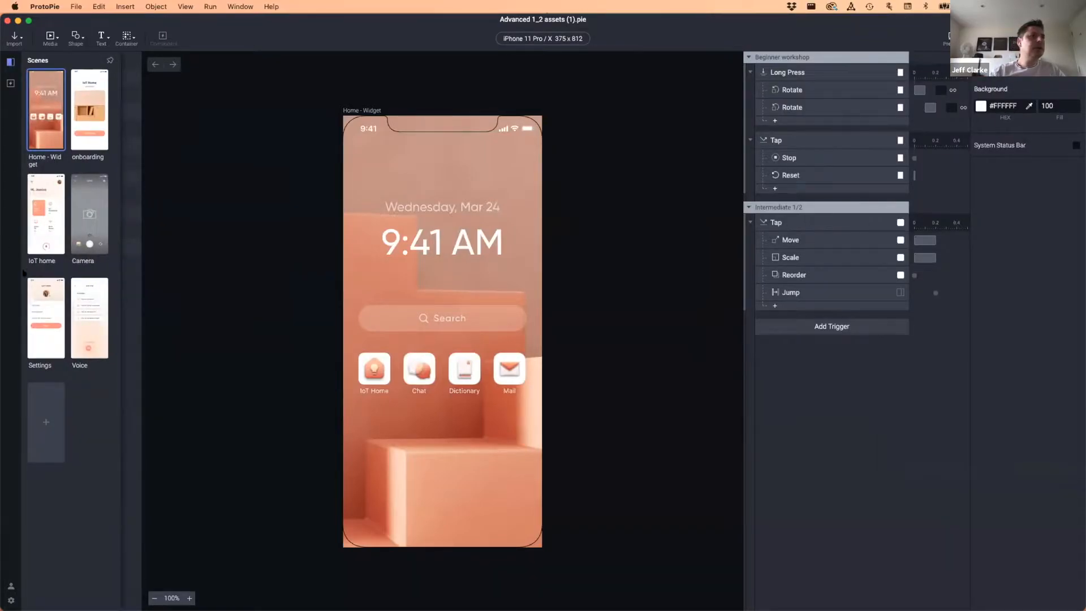
{"action": "left_click", "coordinate": [40, 306]}
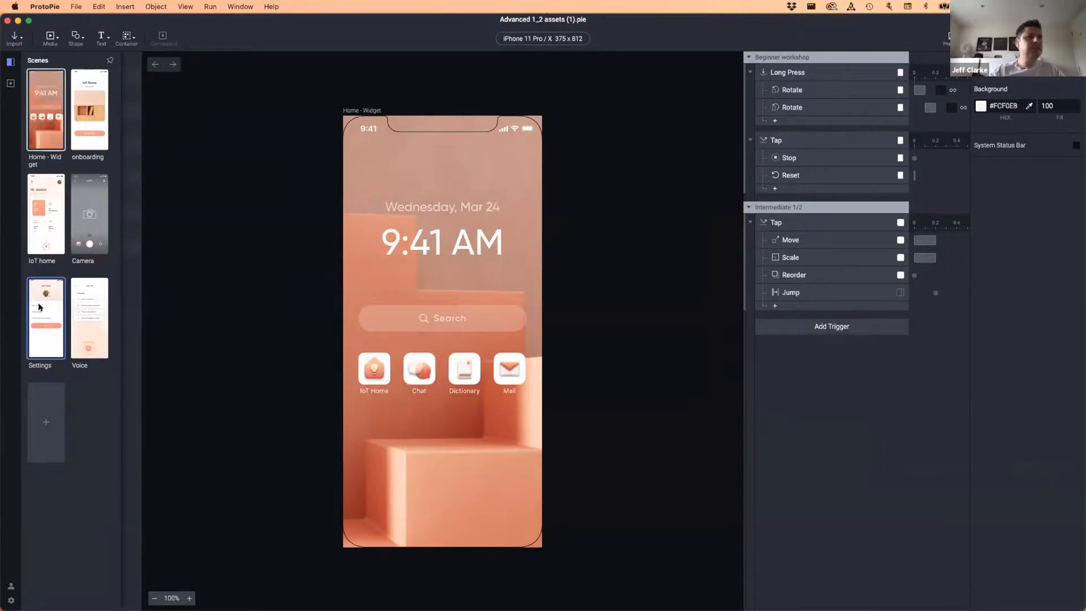
{"action": "double_click", "coordinate": [40, 307]}
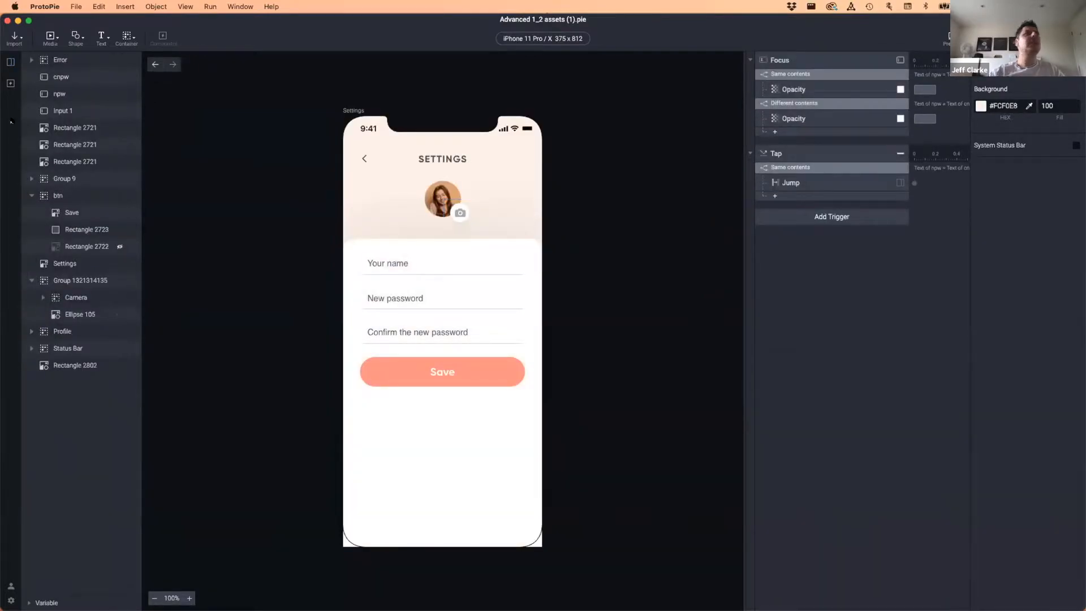
{"action": "left_click", "coordinate": [10, 62]}
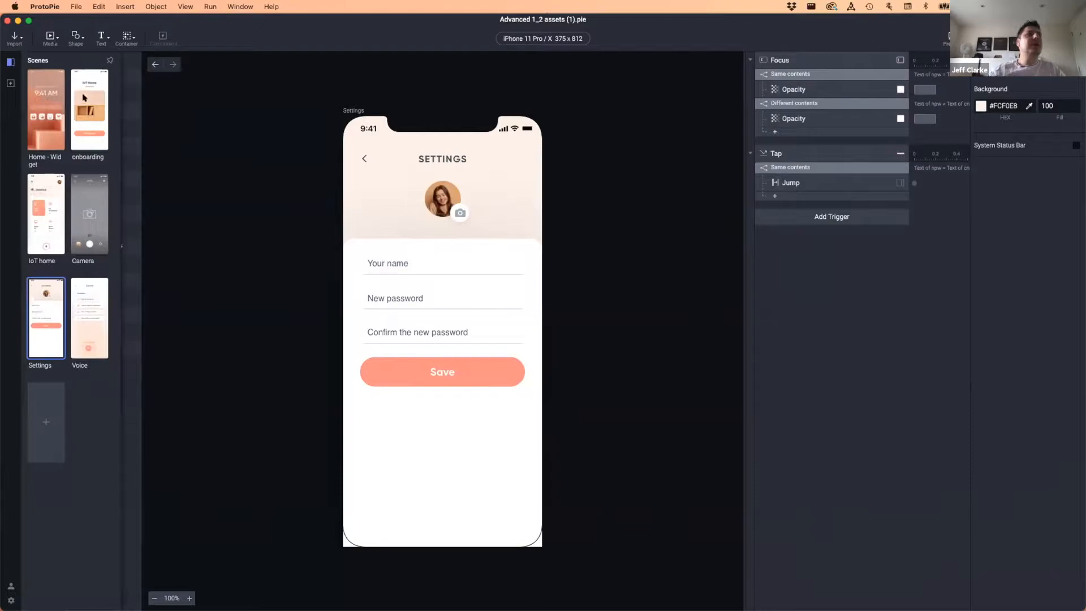
{"action": "left_click", "coordinate": [302, 37]}
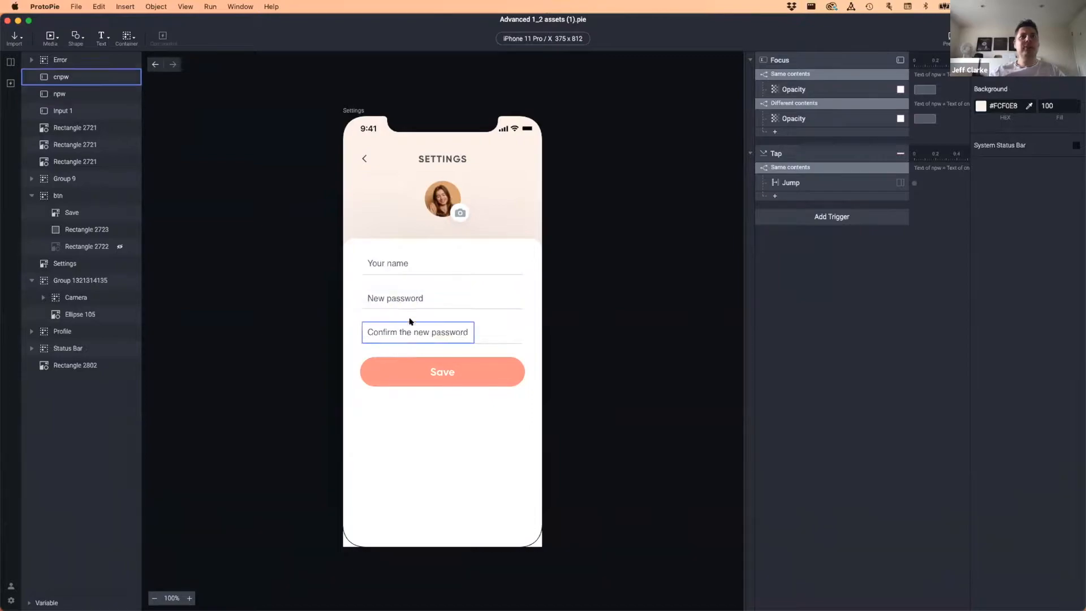
Examine the Error, cnpw and npw layers and find which elements of the Settings scene they correspond to.
{"action": "left_click", "coordinate": [62, 60]}
{"action": "left_click", "coordinate": [65, 77]}
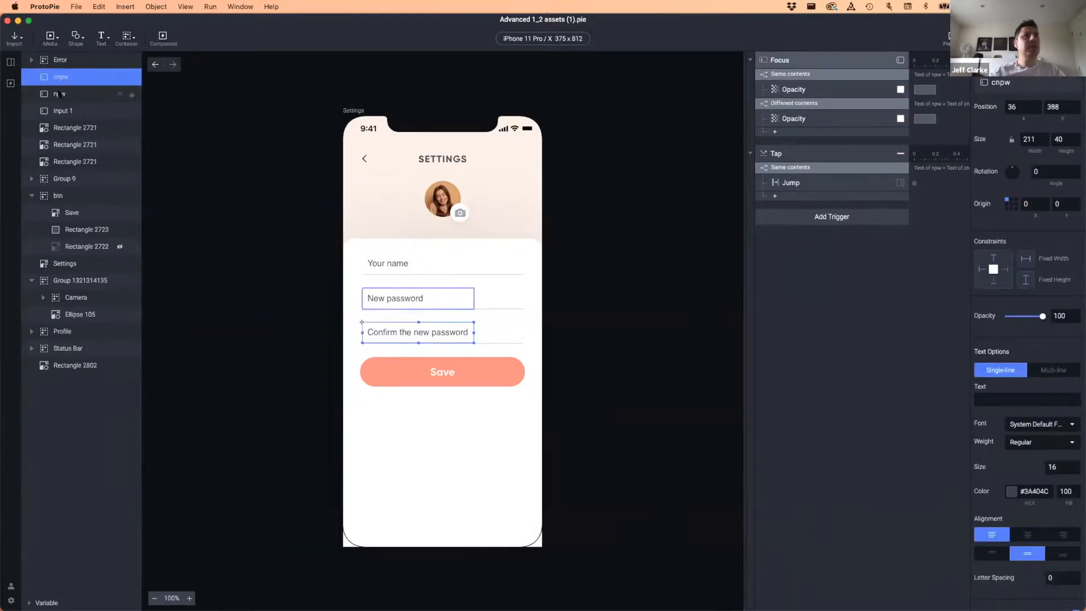
{"action": "left_click", "coordinate": [61, 94]}
{"action": "left_click", "coordinate": [60, 60]}
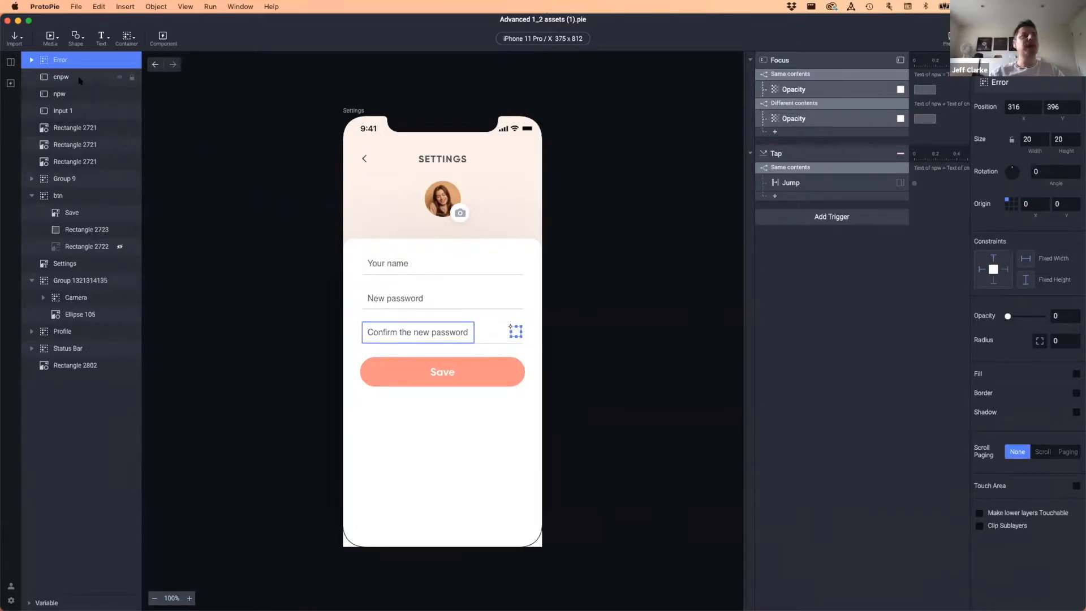
{"action": "left_click", "coordinate": [61, 79]}
{"action": "left_click", "coordinate": [57, 98]}
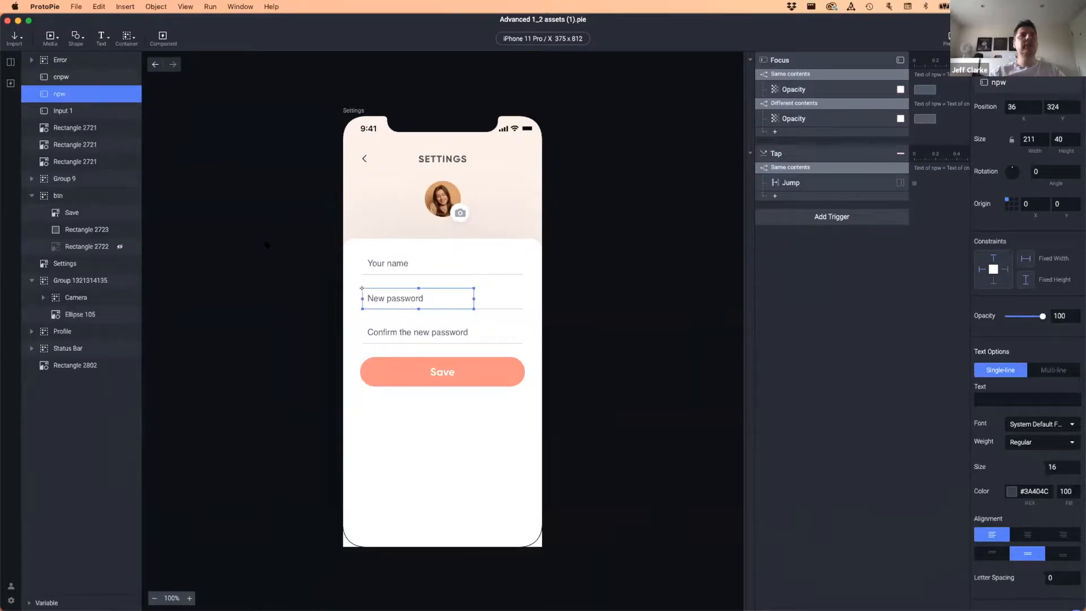
{"action": "left_click", "coordinate": [419, 337]}
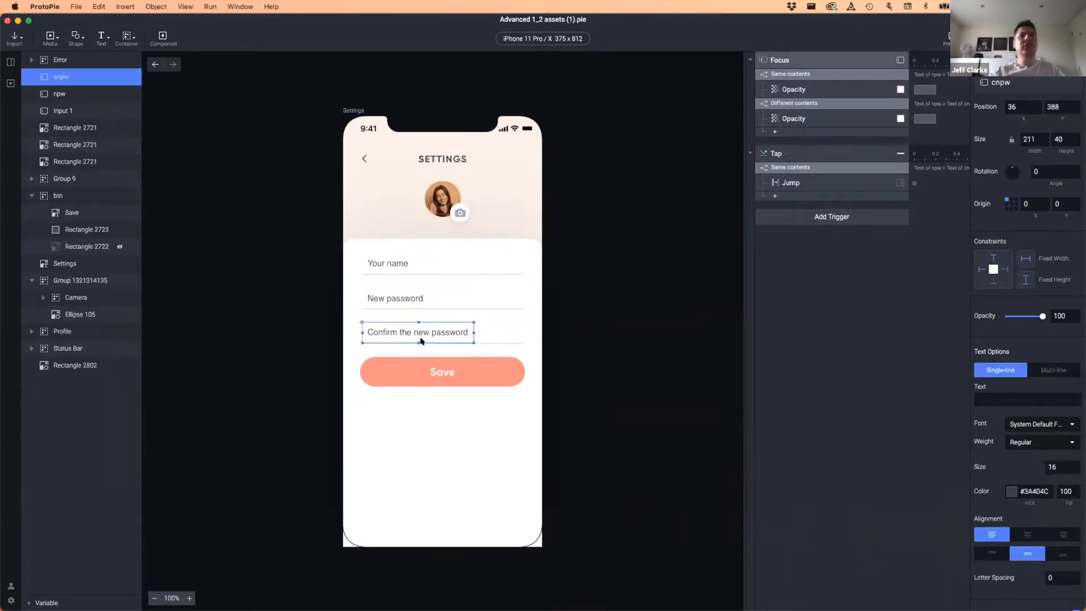
{"action": "left_click", "coordinate": [420, 298]}
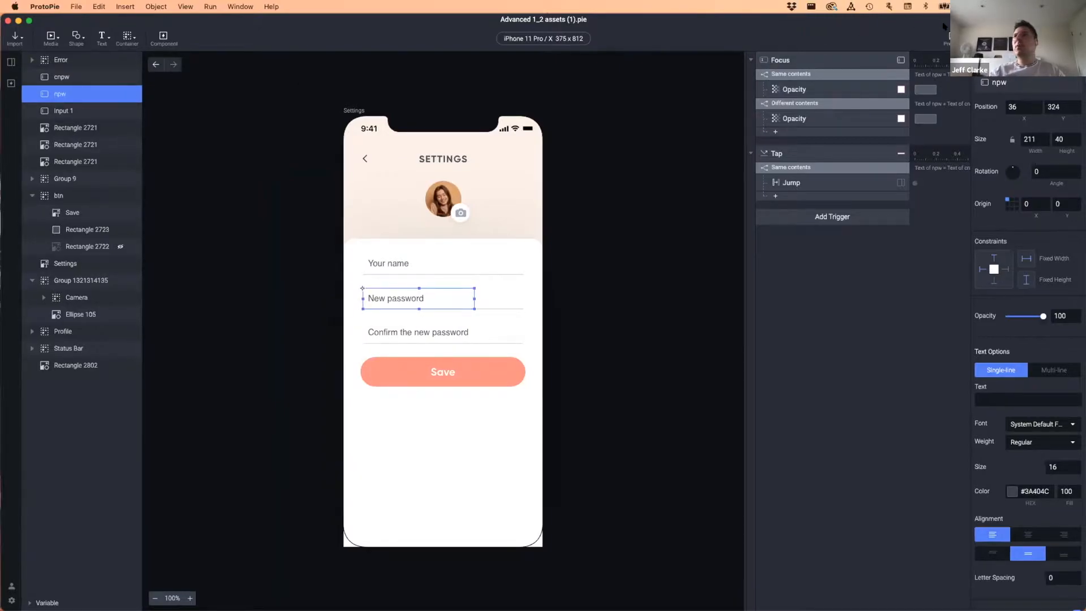
Preview the Settings scene, enter mismatched passwords in the new password and confirm password fields, and close the preview.
{"action": "left_click", "coordinate": [948, 39]}
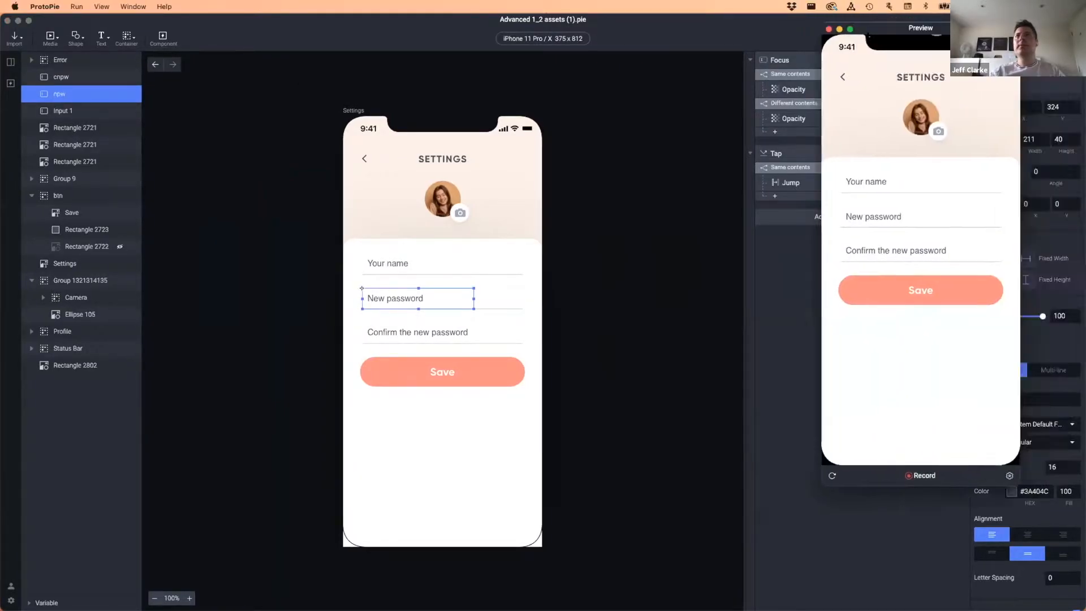
{"action": "left_click", "coordinate": [387, 281]}
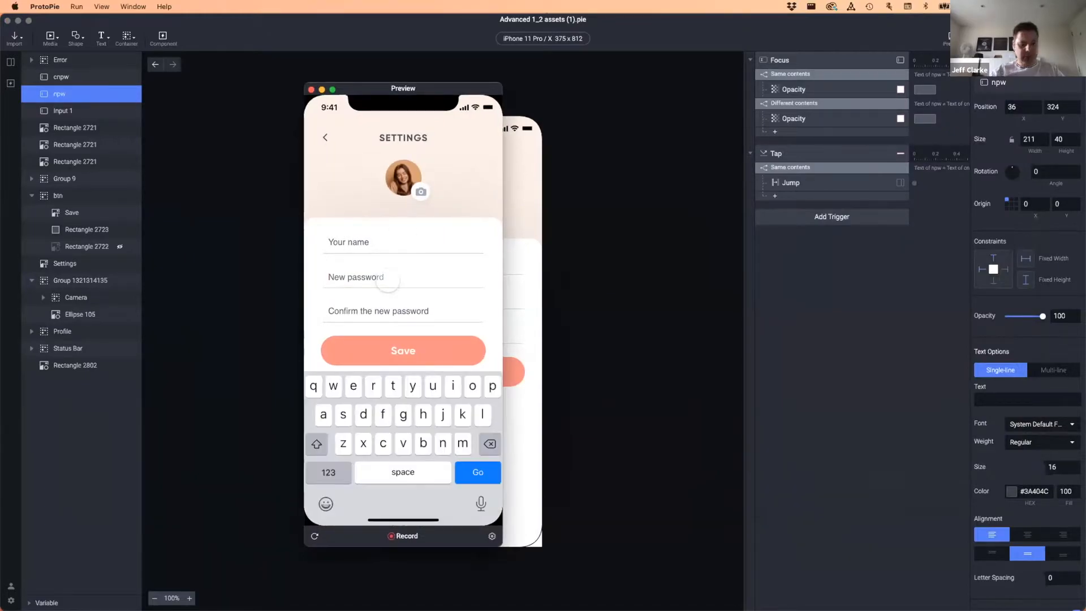
{"action": "type", "text": "•••••••"}
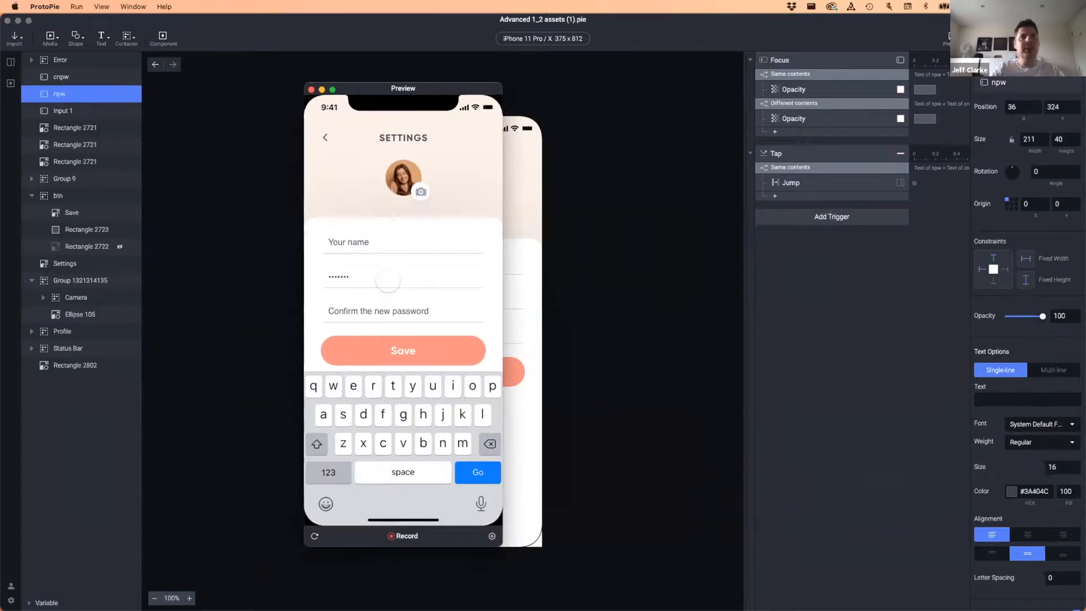
{"action": "key", "text": "Tab"}
{"action": "type", "text": "•••••••••"}
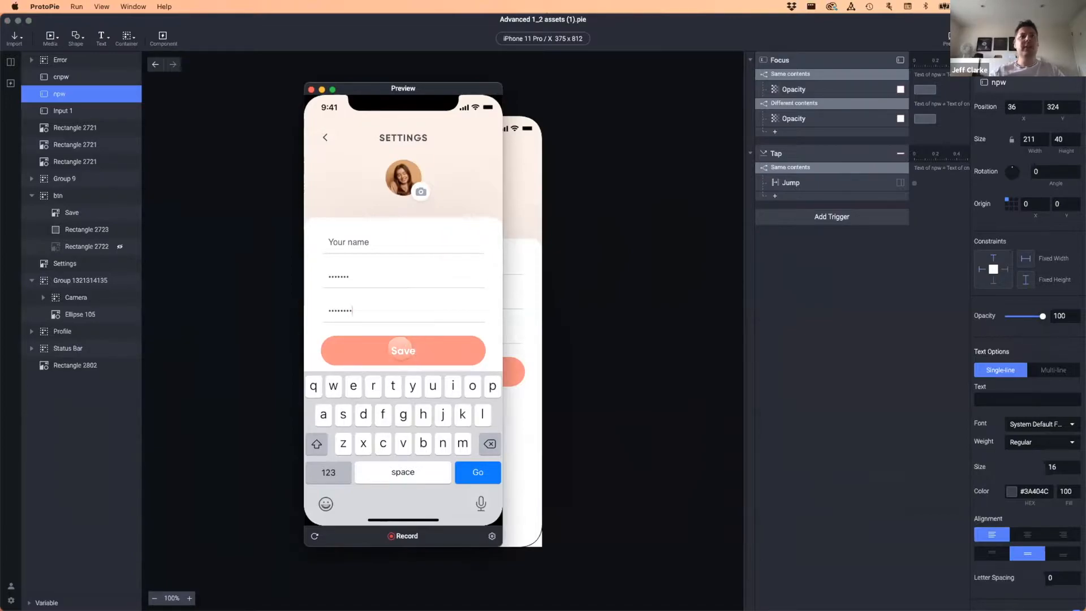
{"action": "left_click", "coordinate": [311, 89]}
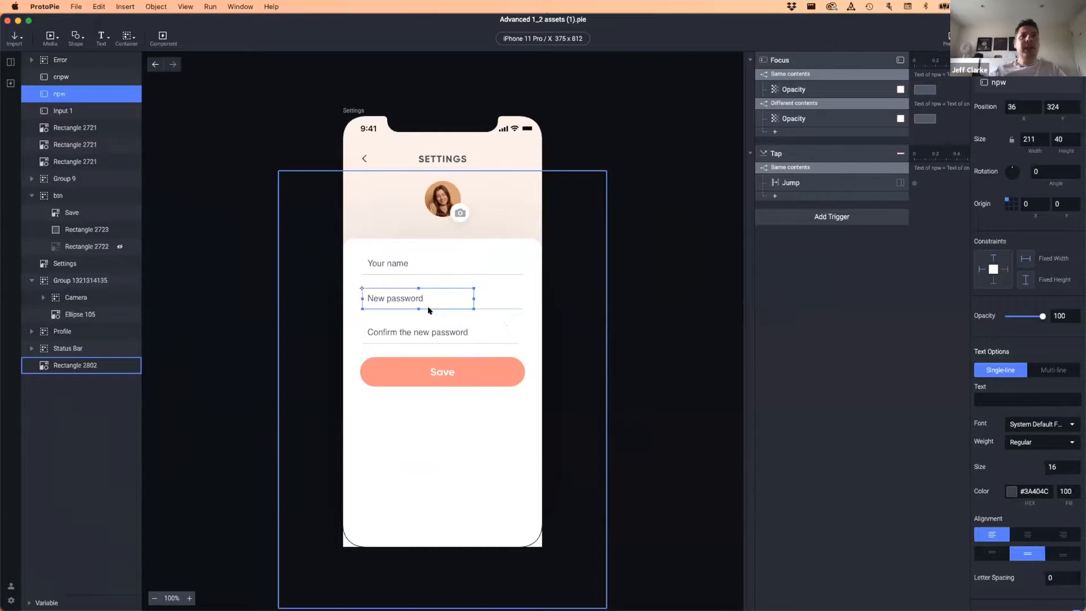
Add a Focus trigger to the Settings scene, targeting the cnpw input and set to Focus Out.
{"action": "left_click", "coordinate": [427, 328]}
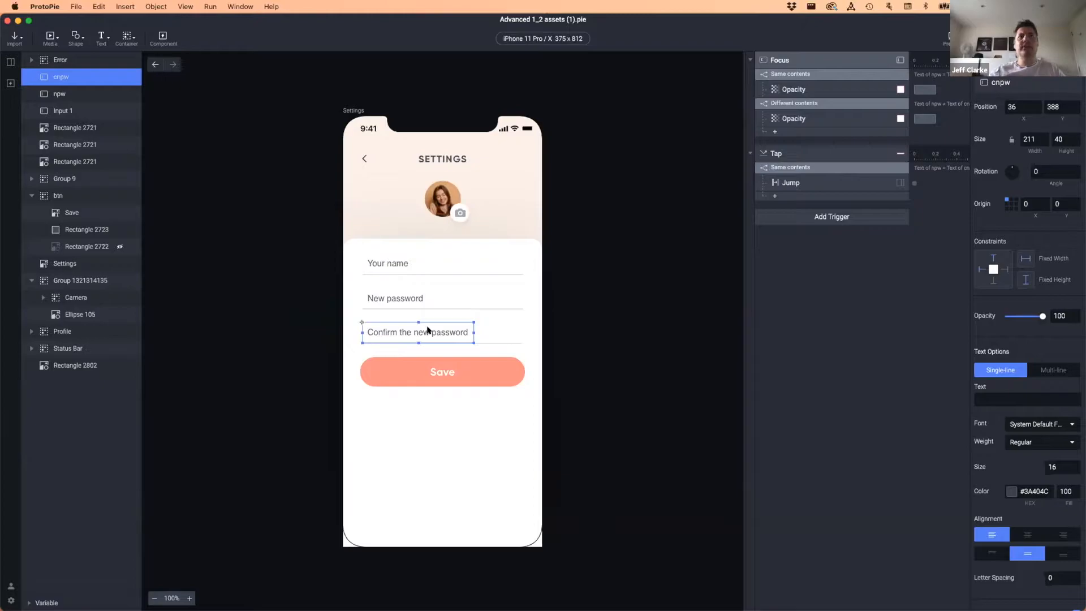
{"action": "left_click", "coordinate": [836, 267]}
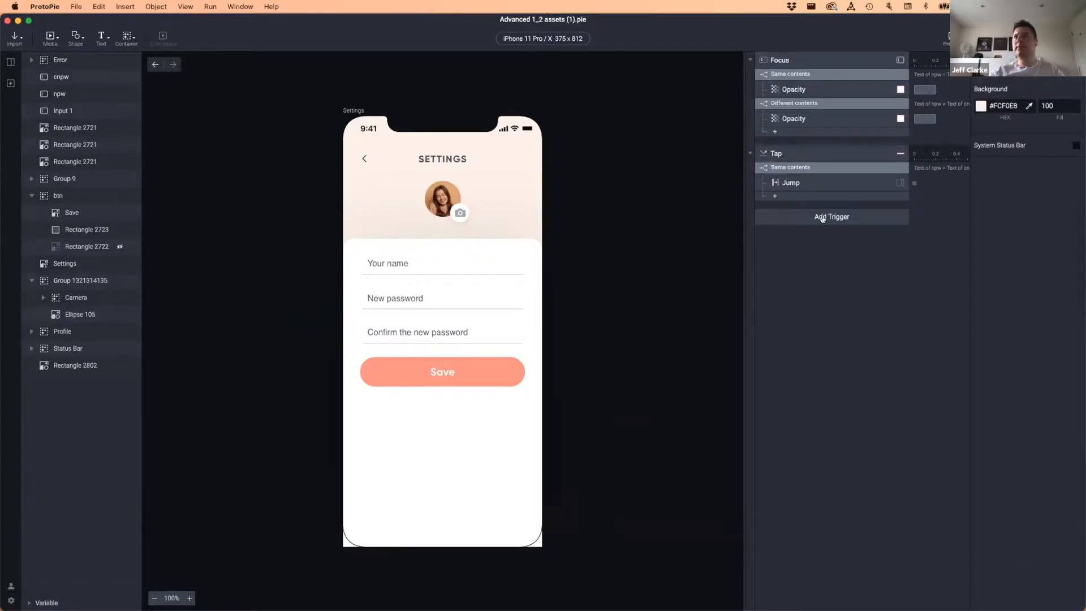
{"action": "left_click", "coordinate": [822, 218]}
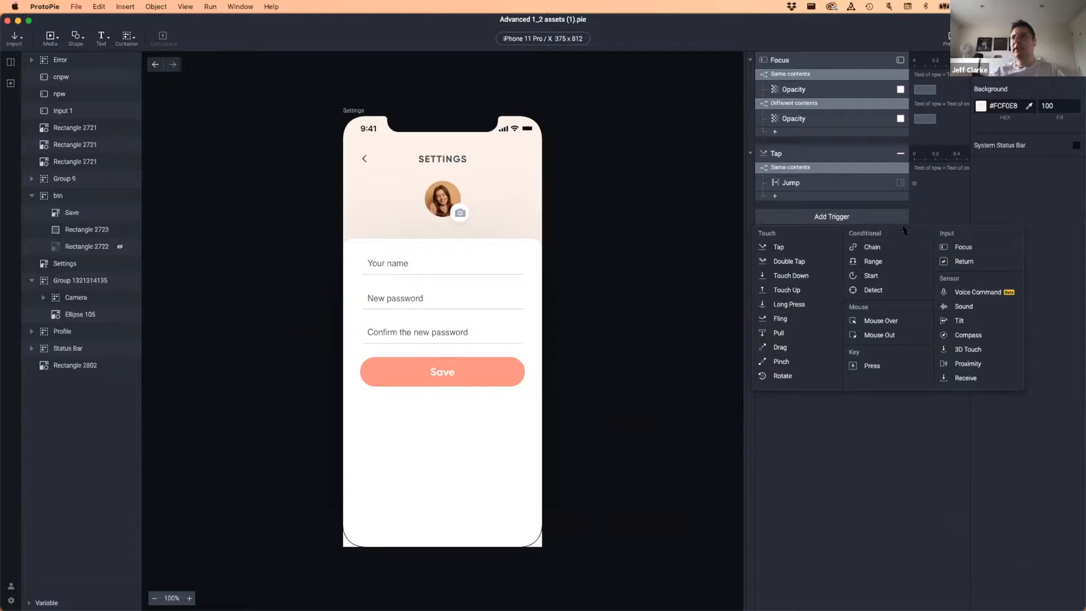
{"action": "left_click", "coordinate": [969, 245]}
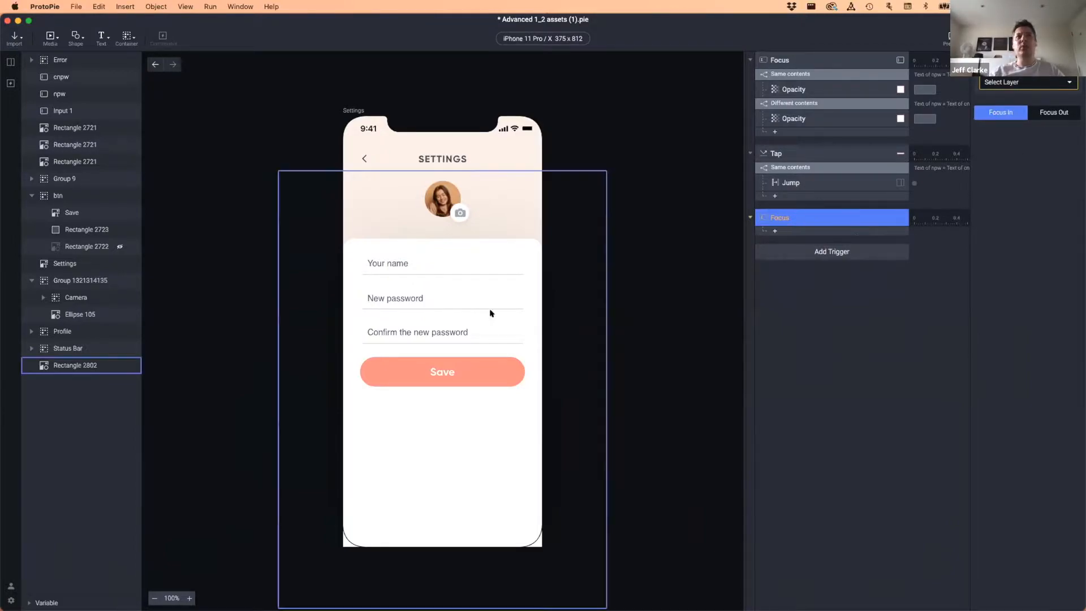
{"action": "left_click", "coordinate": [1052, 112]}
{"action": "left_click", "coordinate": [1016, 82]}
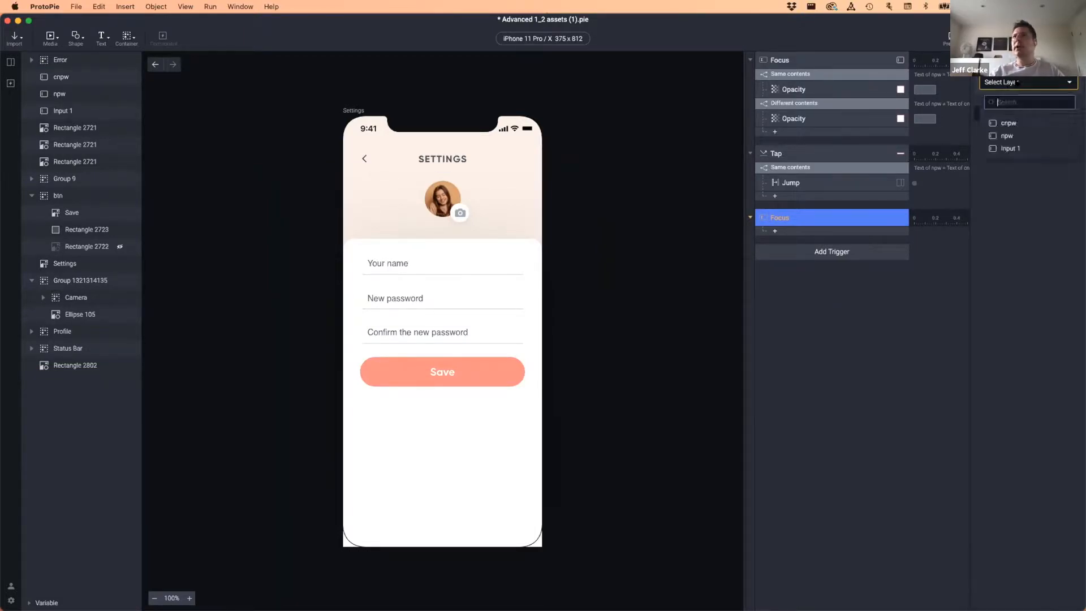
{"action": "left_click", "coordinate": [1021, 126]}
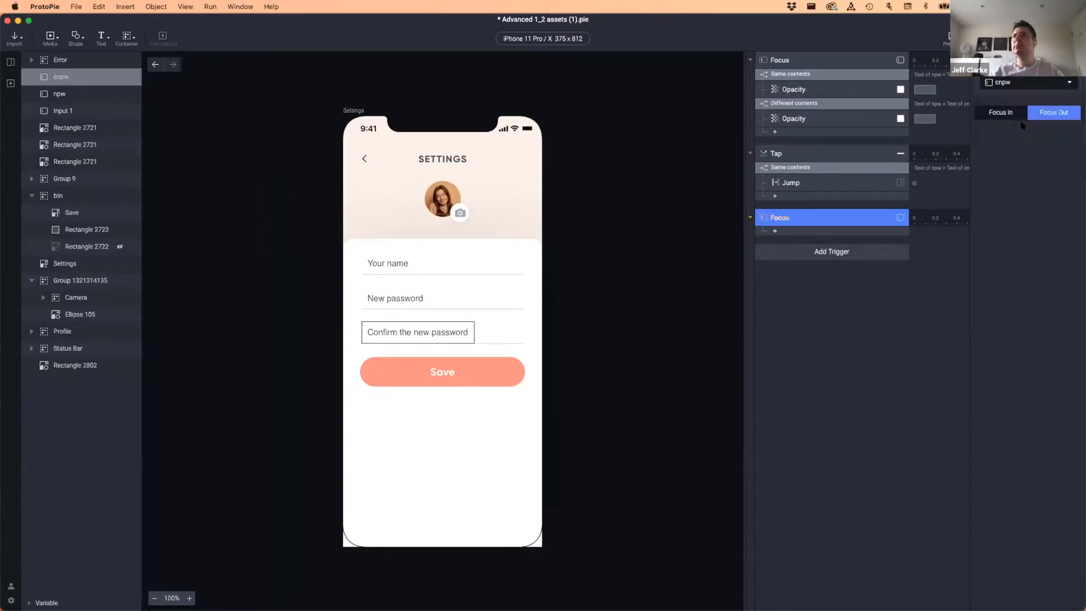
{"action": "left_click", "coordinate": [887, 320]}
Add a condition under the new Focus trigger that evaluates the Text property of the npw input.
{"action": "left_click", "coordinate": [808, 229]}
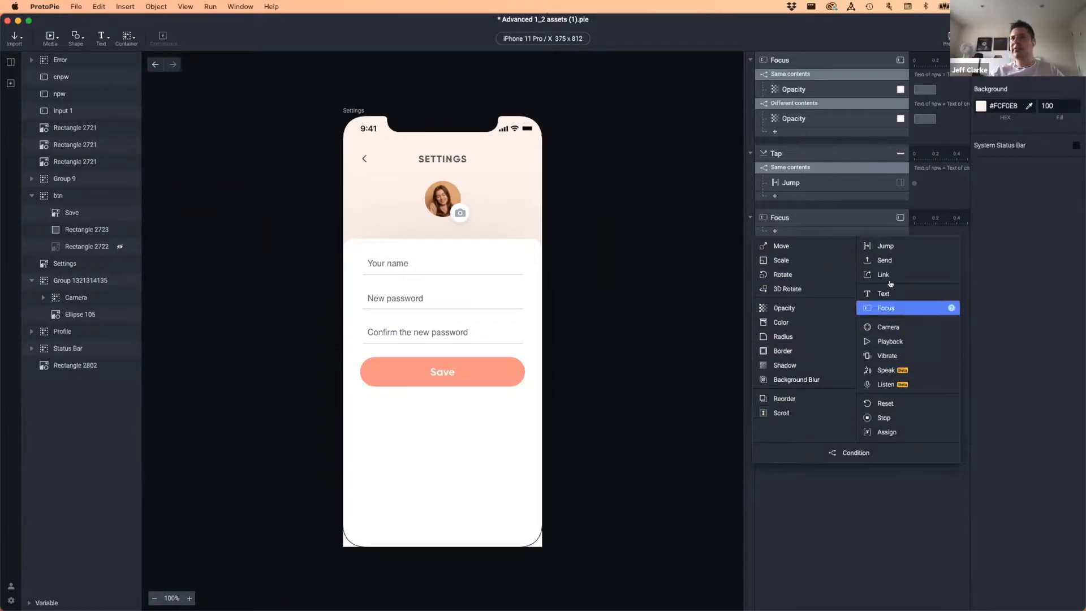
{"action": "left_click", "coordinate": [856, 452]}
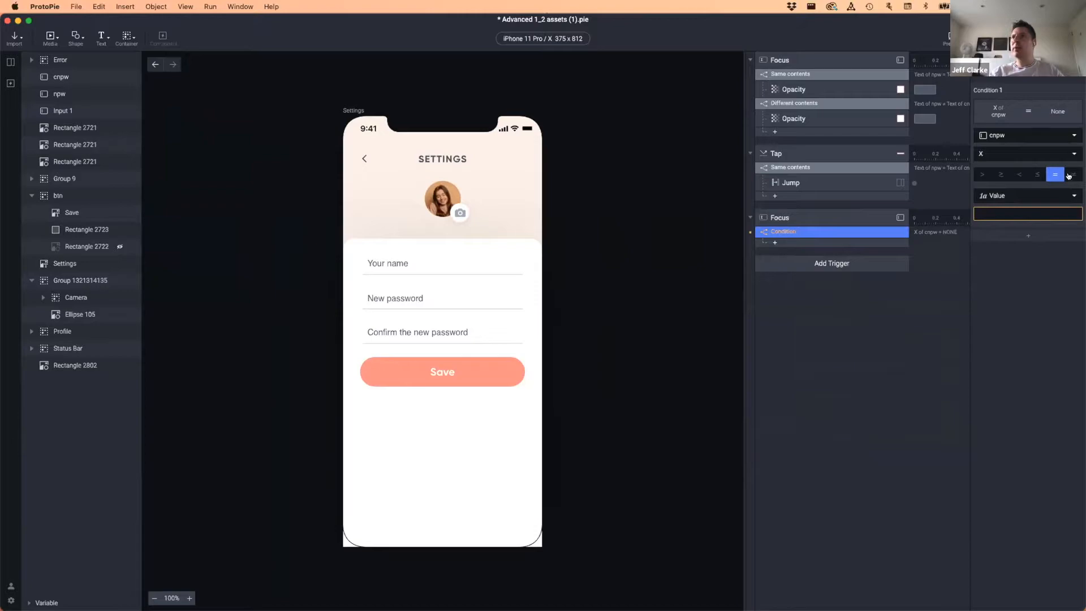
{"action": "left_click", "coordinate": [1013, 136]}
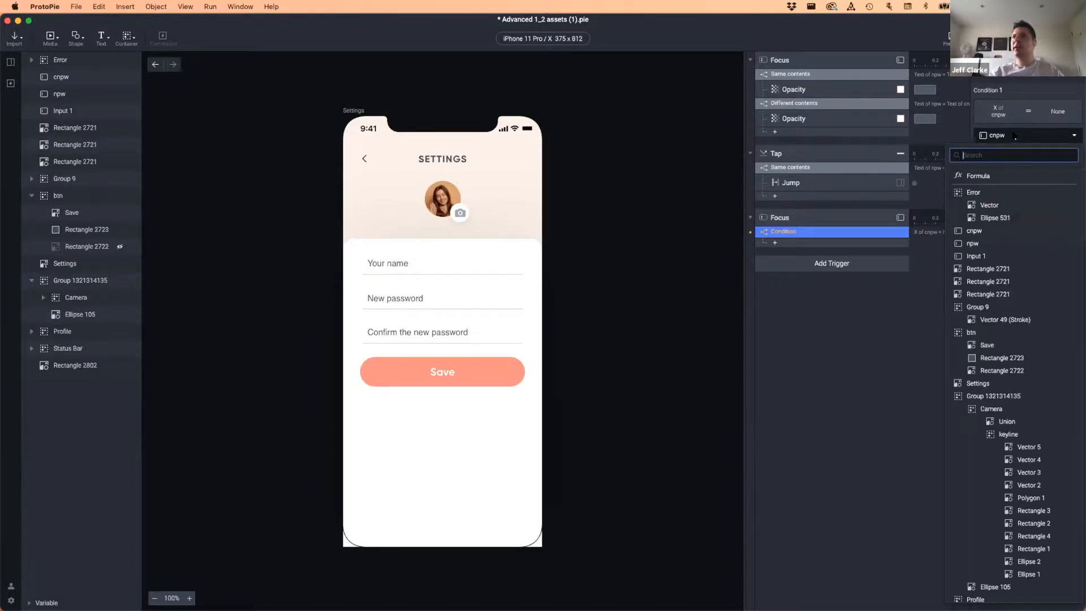
{"action": "left_click", "coordinate": [971, 243]}
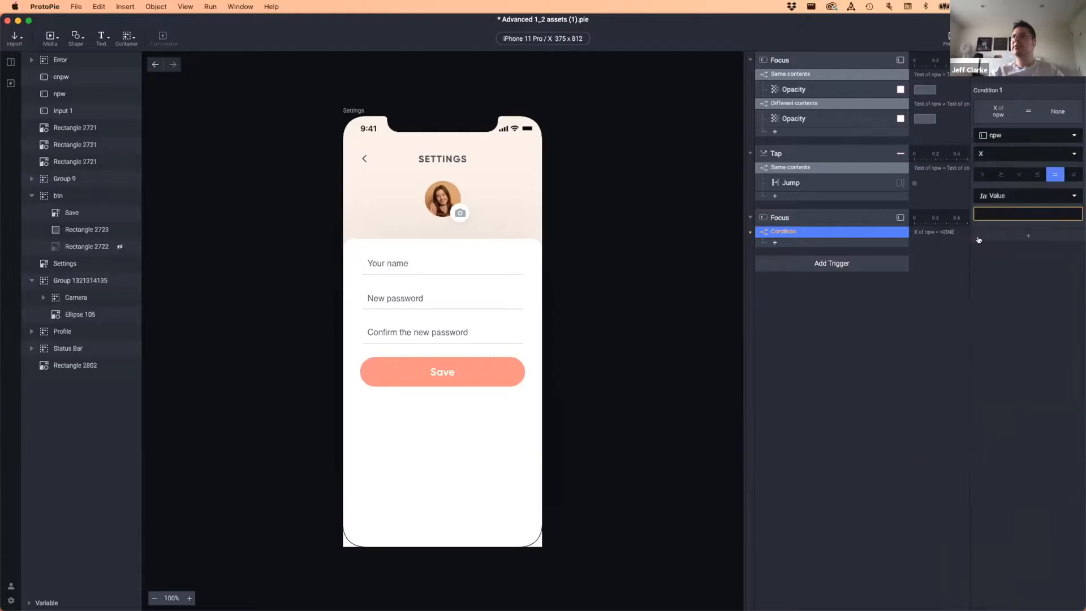
{"action": "left_click", "coordinate": [1024, 157]}
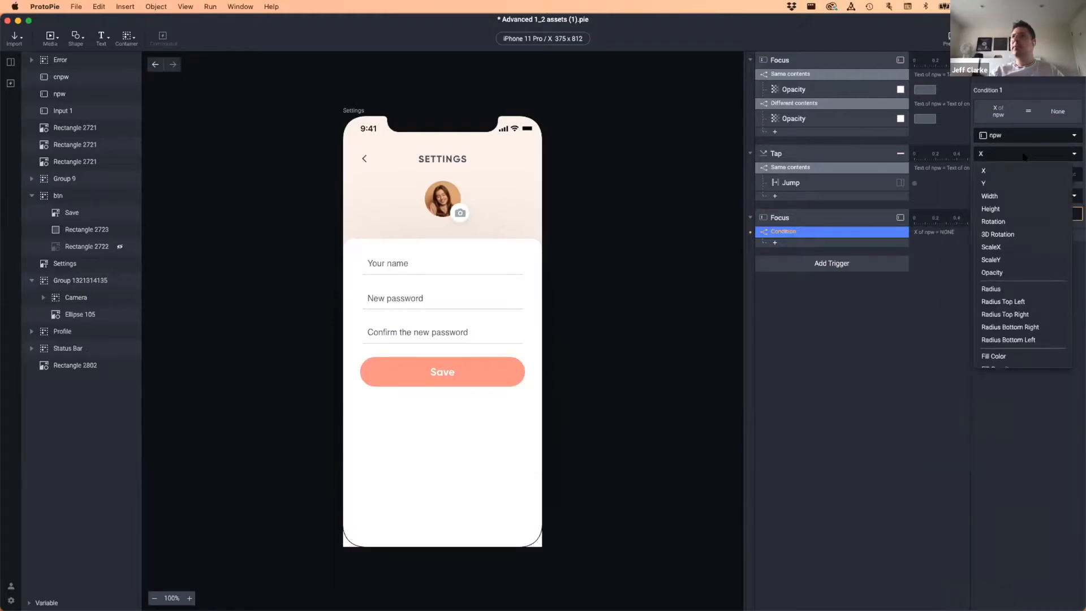
{"action": "scroll", "coordinate": [1018, 186], "scroll_direction": "down", "scroll_amount": 10}
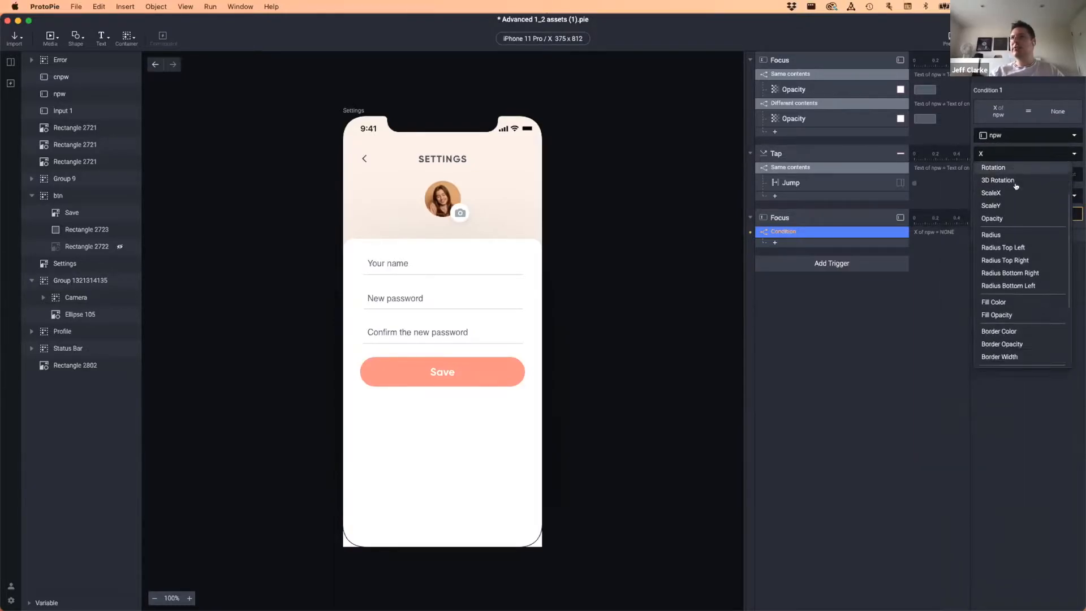
{"action": "scroll", "coordinate": [1016, 178], "scroll_direction": "down", "scroll_amount": 2}
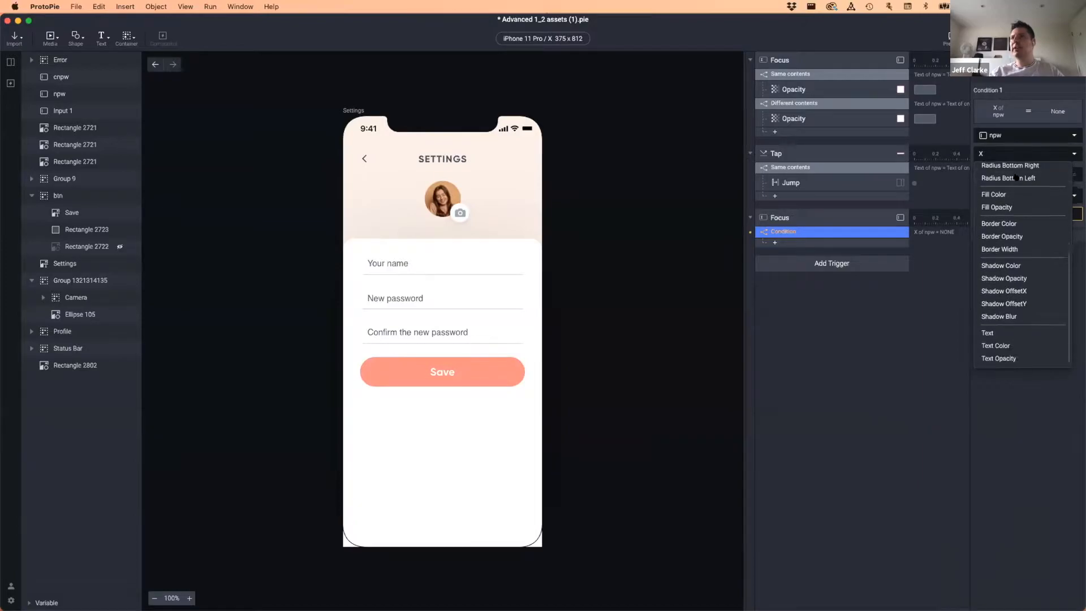
{"action": "left_click", "coordinate": [999, 332]}
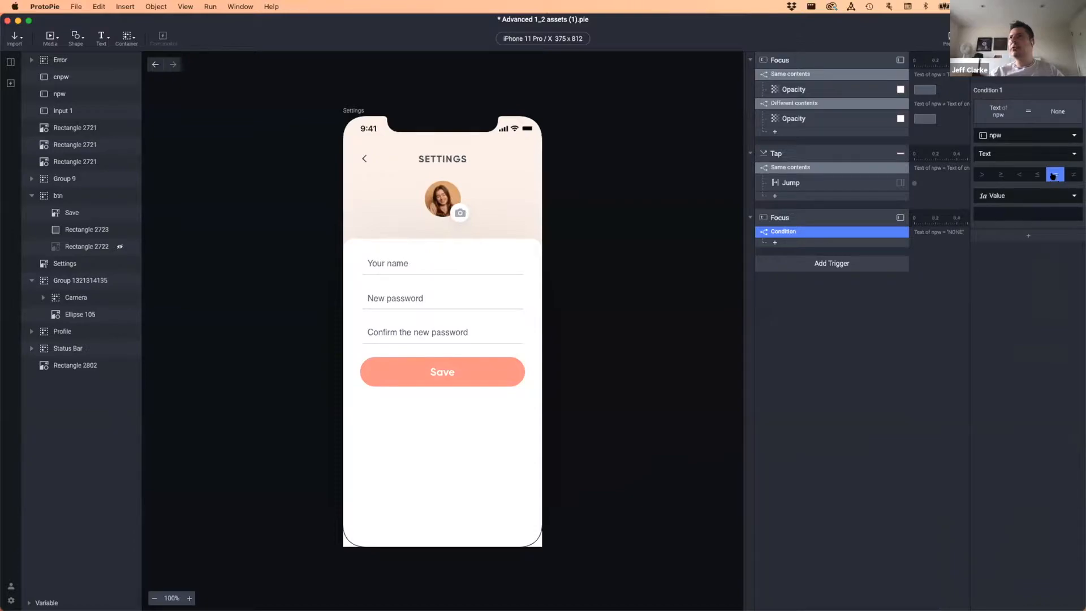
{"action": "left_click", "coordinate": [984, 175]}
{"action": "left_click", "coordinate": [1000, 174]}
{"action": "left_click", "coordinate": [1019, 174]}
{"action": "left_click", "coordinate": [1037, 176]}
{"action": "left_click", "coordinate": [1054, 175]}
{"action": "left_click", "coordinate": [1071, 176]}
{"action": "left_click", "coordinate": [1054, 173]}
Make the condition compare the npw text for equality with the Text property of the cnpw input.
{"action": "left_click", "coordinate": [1013, 196]}
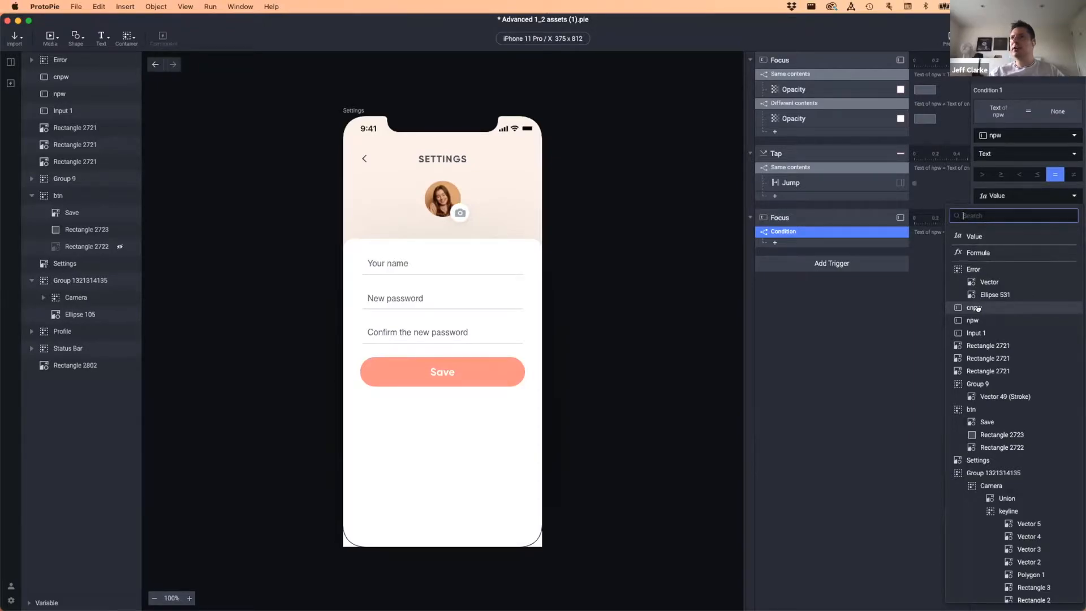
{"action": "left_click", "coordinate": [977, 308]}
{"action": "left_click", "coordinate": [1012, 210]}
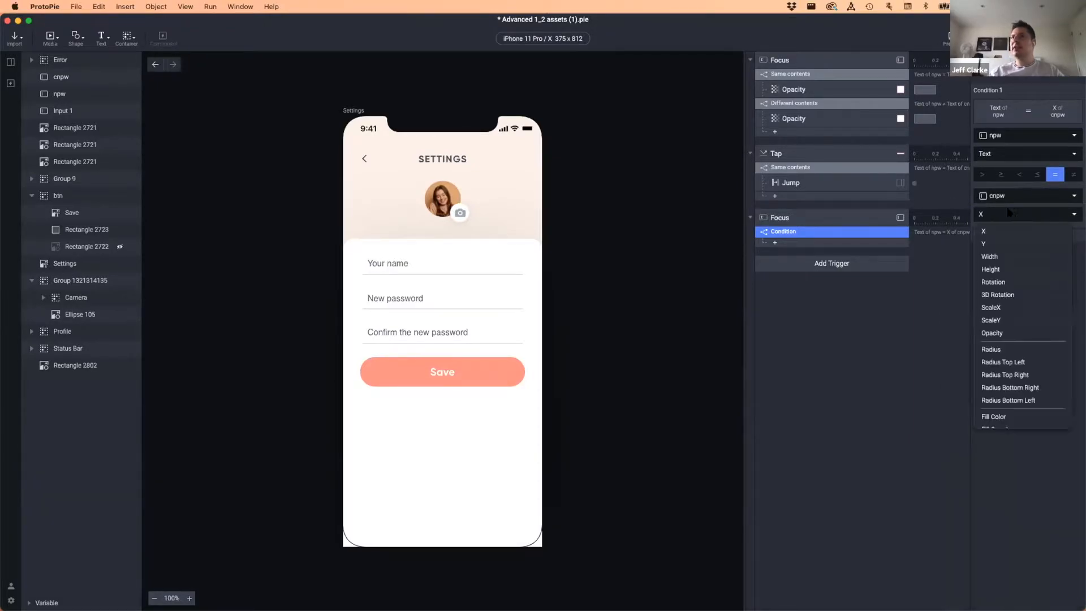
{"action": "scroll", "coordinate": [997, 260], "scroll_direction": "down", "scroll_amount": 5}
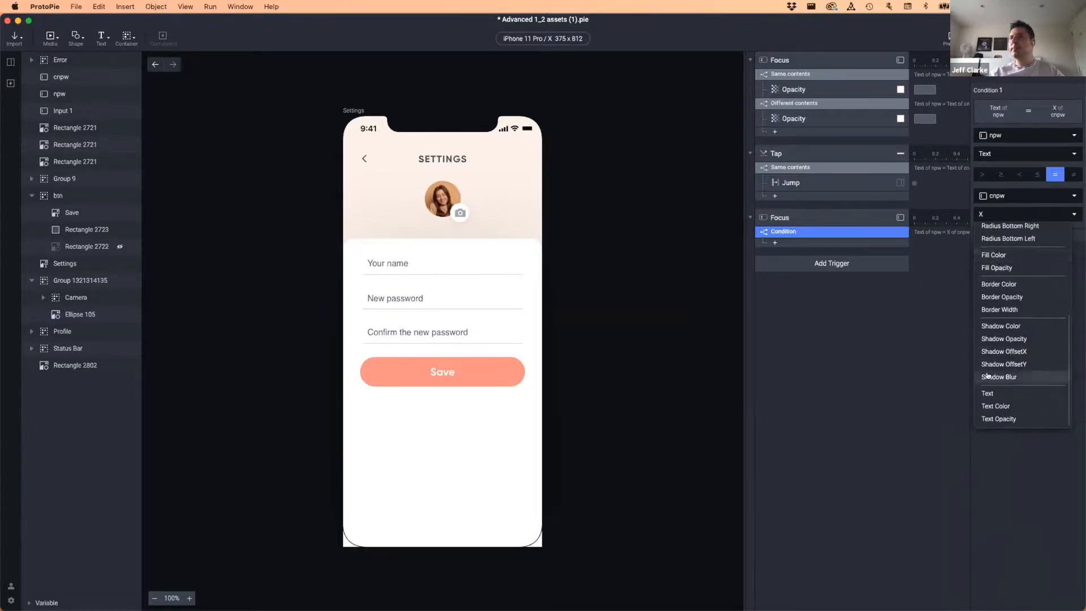
{"action": "left_click", "coordinate": [996, 391]}
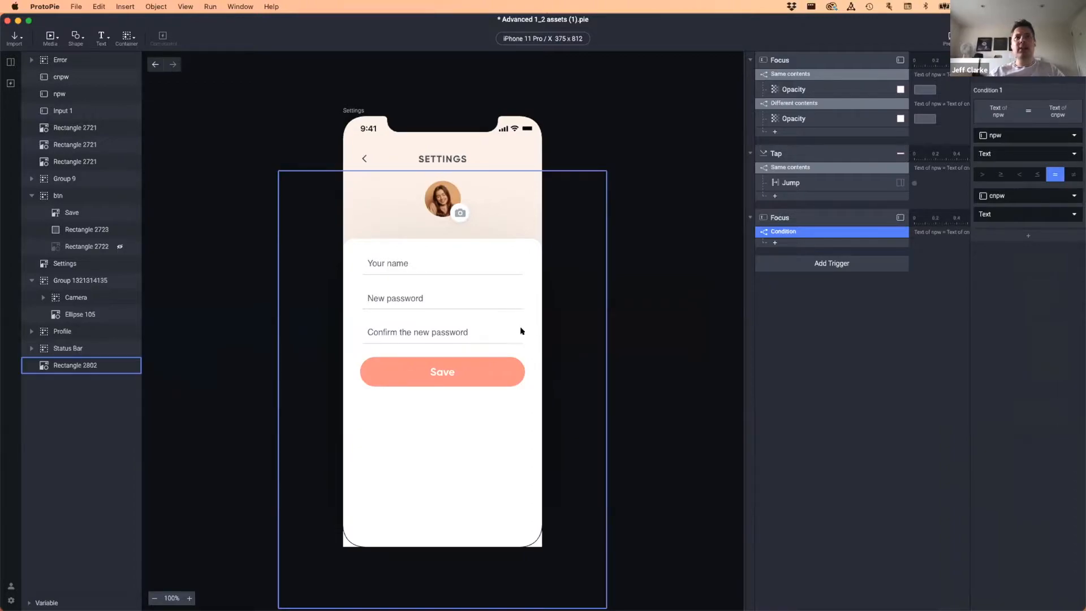
Add an Opacity response under the new condition for the Error layer, with Opacity To set to 0.
{"action": "left_click", "coordinate": [814, 243]}
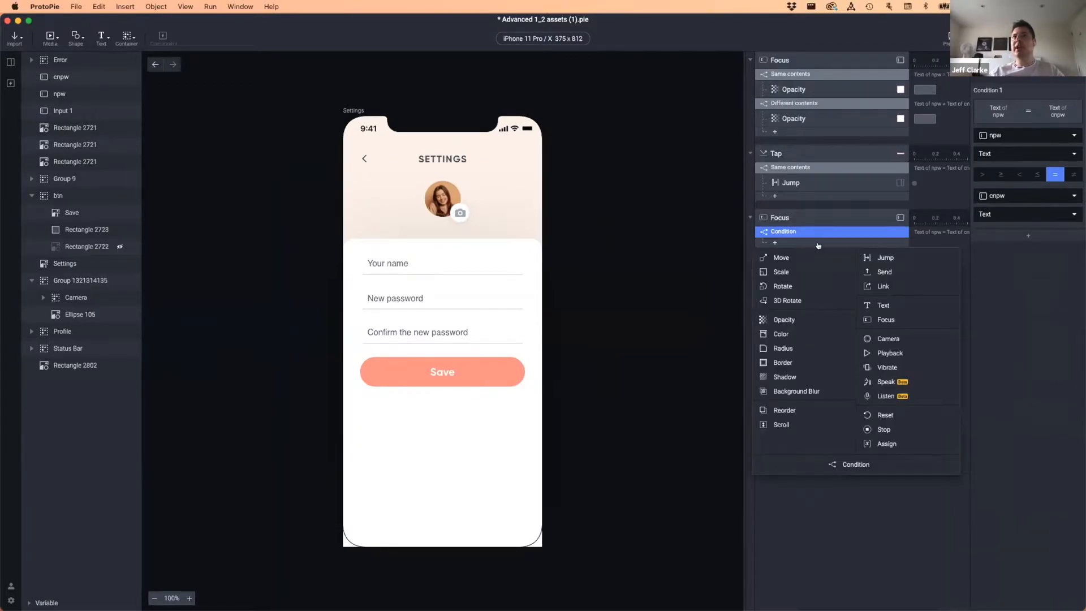
{"action": "left_click", "coordinate": [790, 319]}
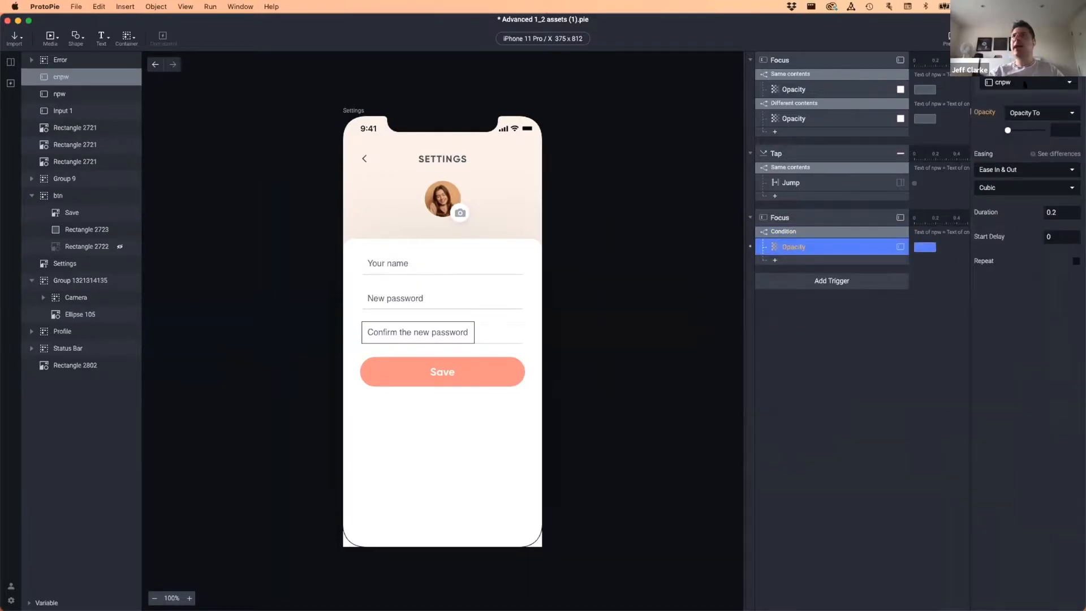
{"action": "left_click", "coordinate": [1022, 83]}
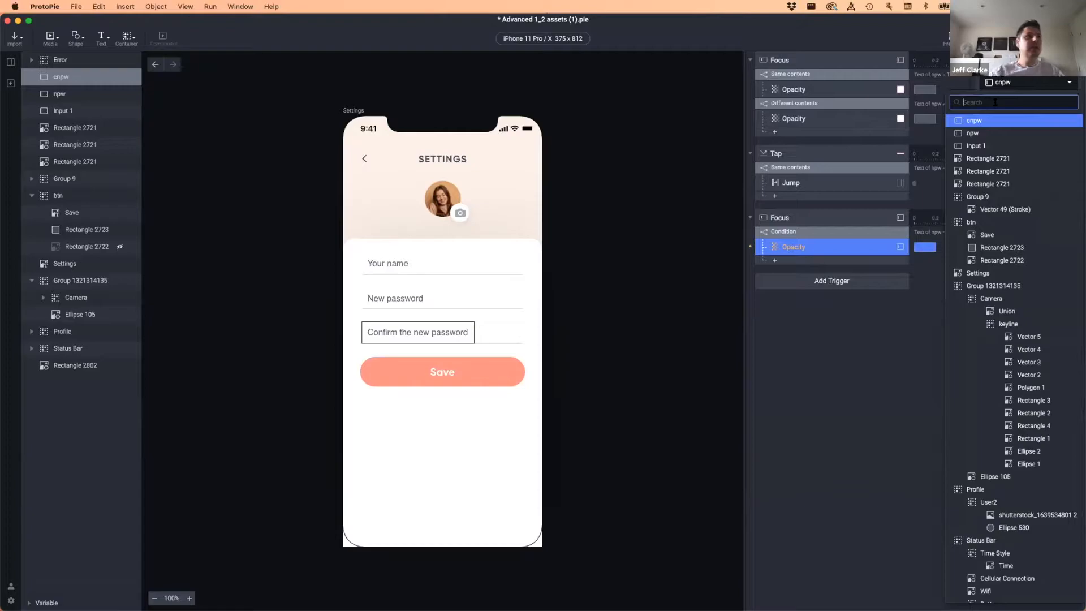
{"action": "scroll", "coordinate": [1002, 154], "scroll_direction": "up", "scroll_amount": 2}
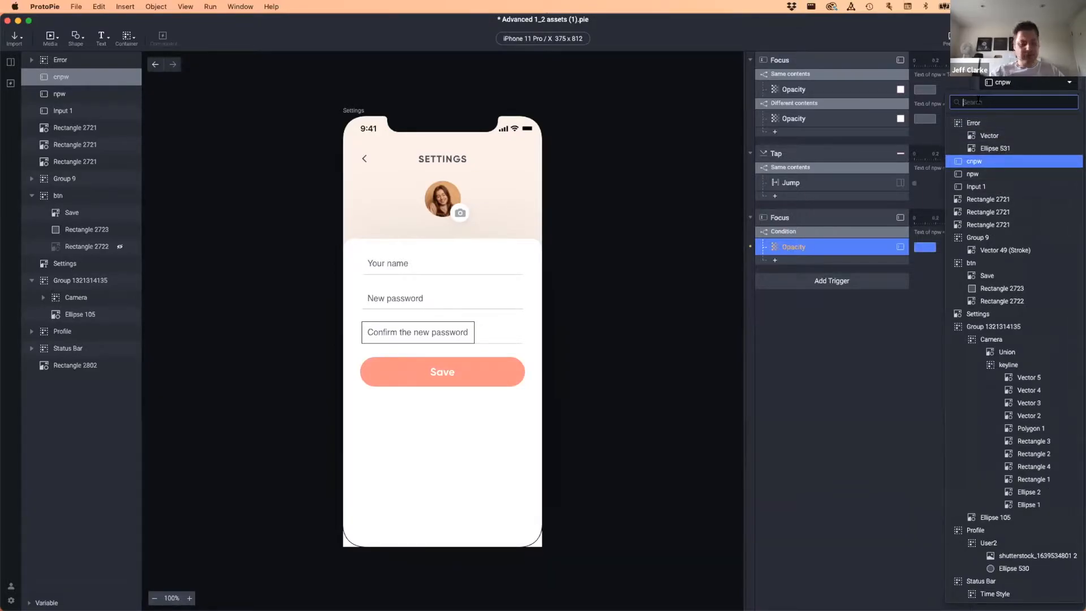
{"action": "type", "text": "err"}
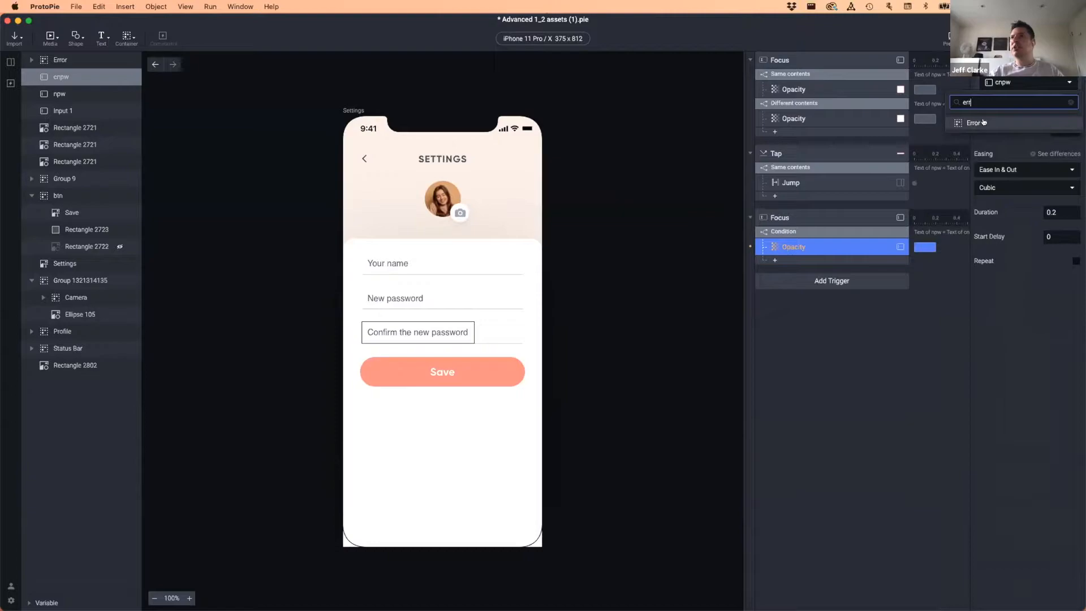
{"action": "left_click", "coordinate": [982, 122]}
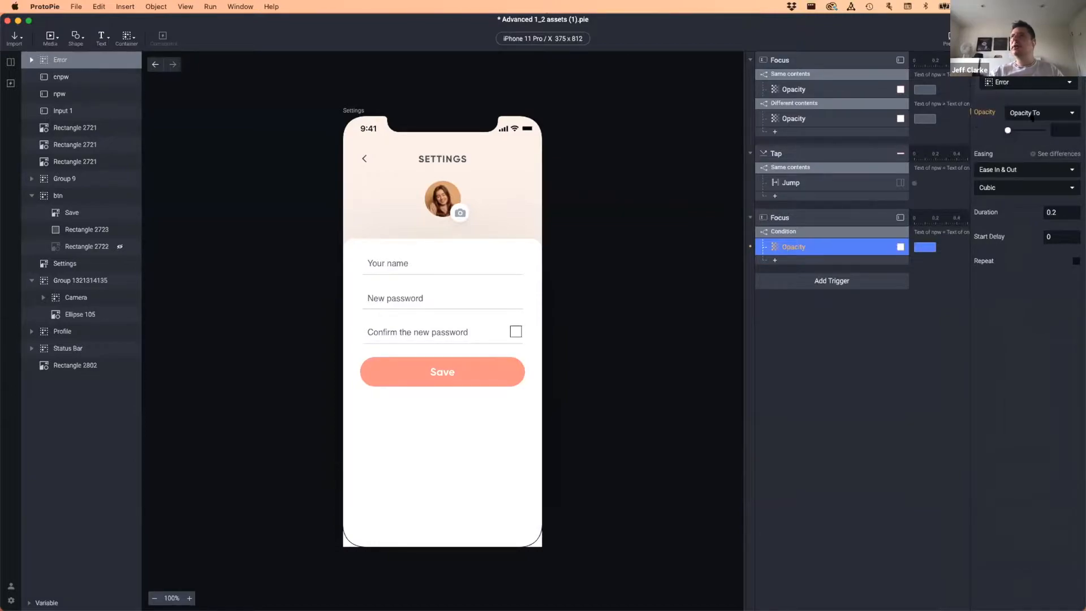
{"action": "left_click", "coordinate": [1056, 129]}
{"action": "type", "text": "0"}
{"action": "key", "text": "Return"}
{"action": "left_click", "coordinate": [1055, 130]}
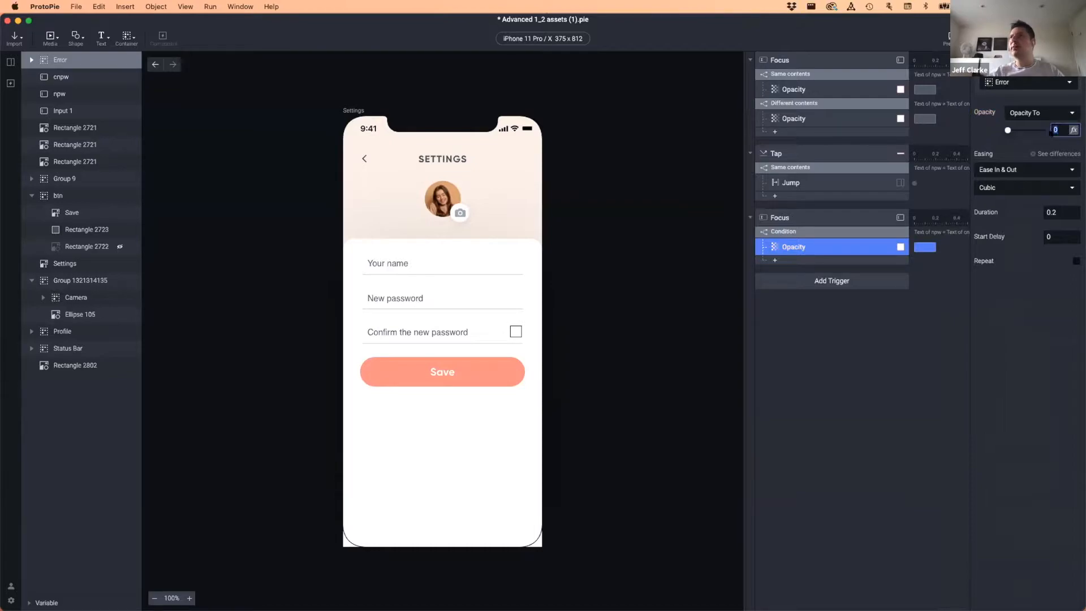
{"action": "left_click", "coordinate": [1009, 132]}
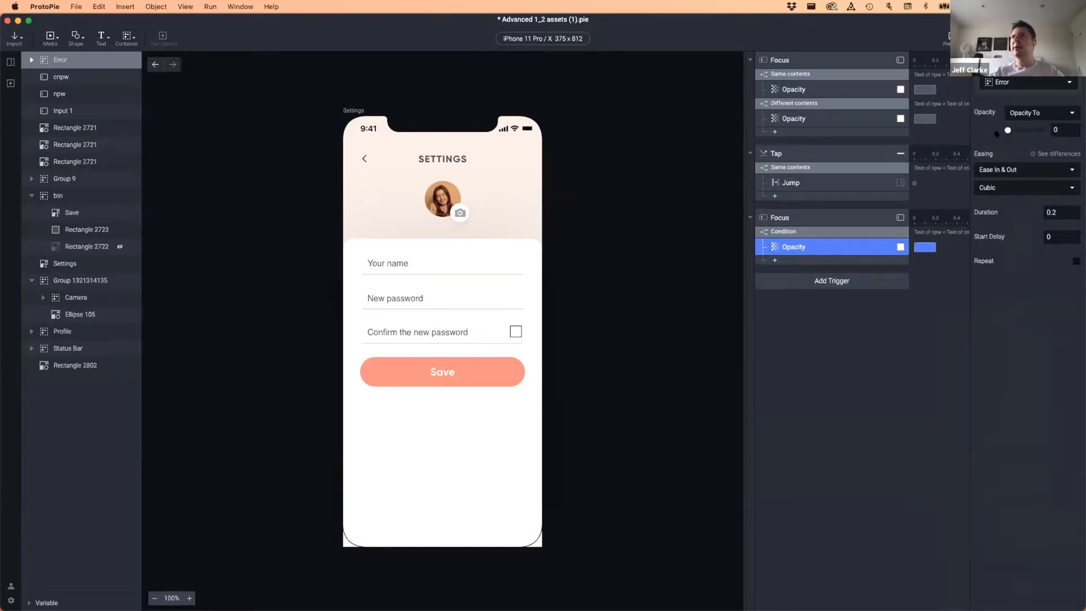
{"action": "left_click", "coordinate": [822, 232]}
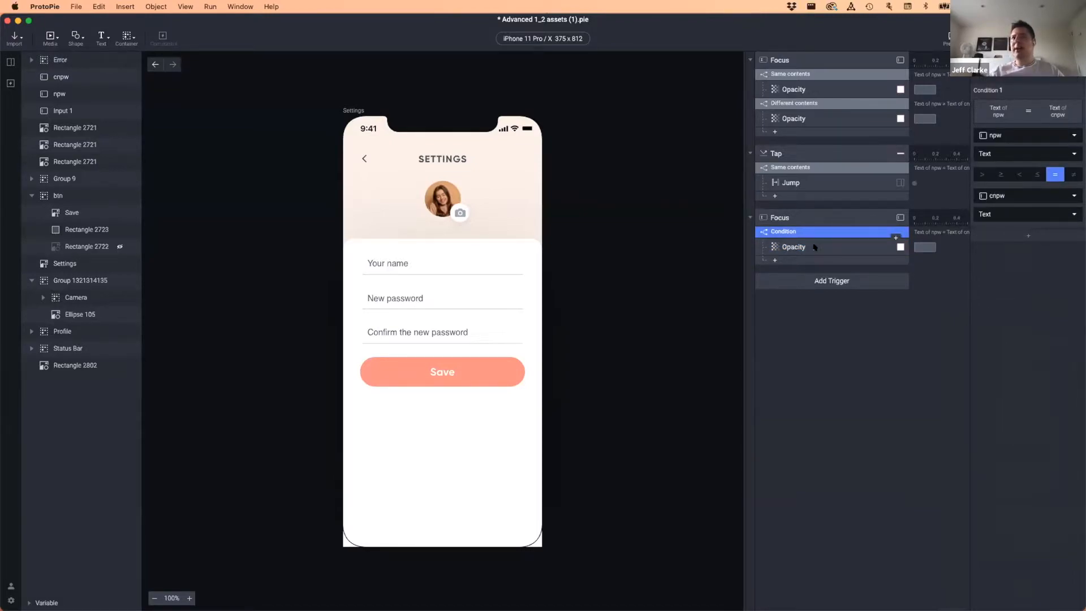
{"action": "left_click", "coordinate": [797, 247]}
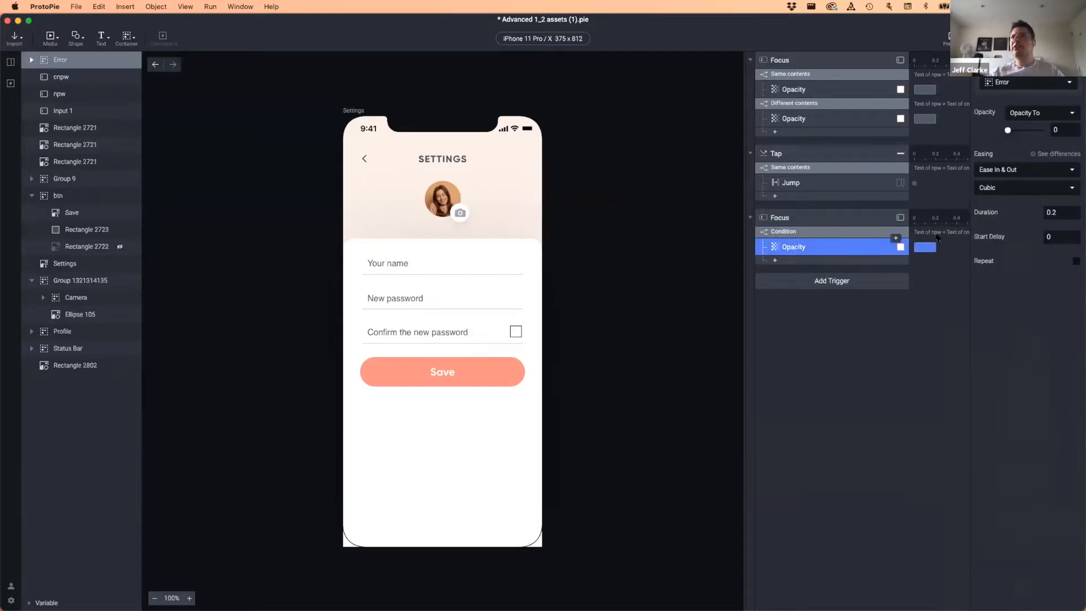
{"action": "left_click", "coordinate": [852, 306]}
Duplicate the new Focus trigger's condition together with its Opacity response and set the copy's comparison to not equal.
{"action": "left_click", "coordinate": [813, 229]}
{"action": "left_click", "coordinate": [823, 263]}
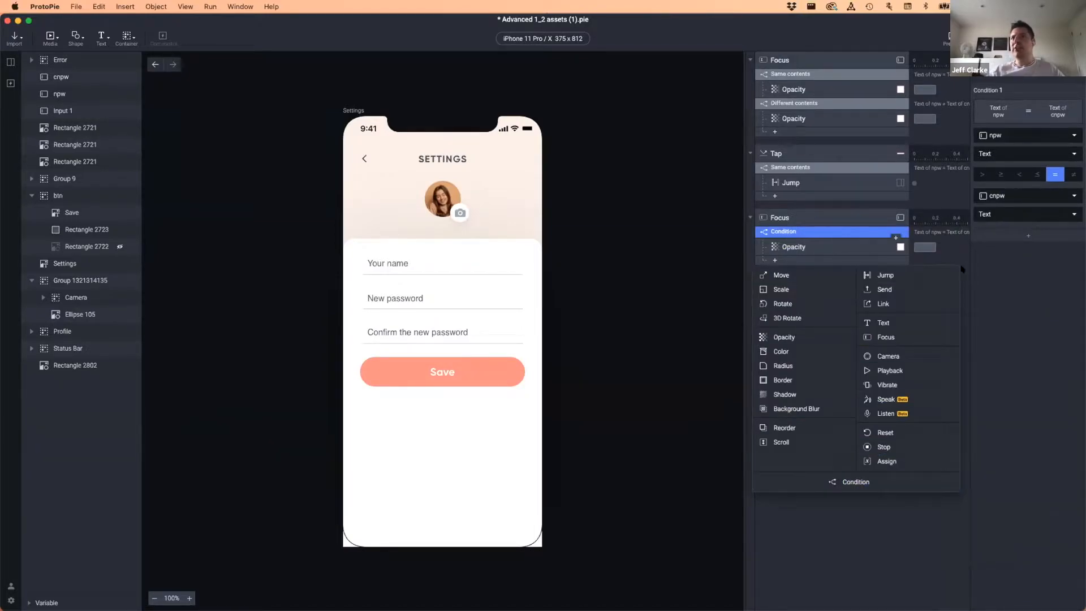
{"action": "left_click", "coordinate": [1016, 271]}
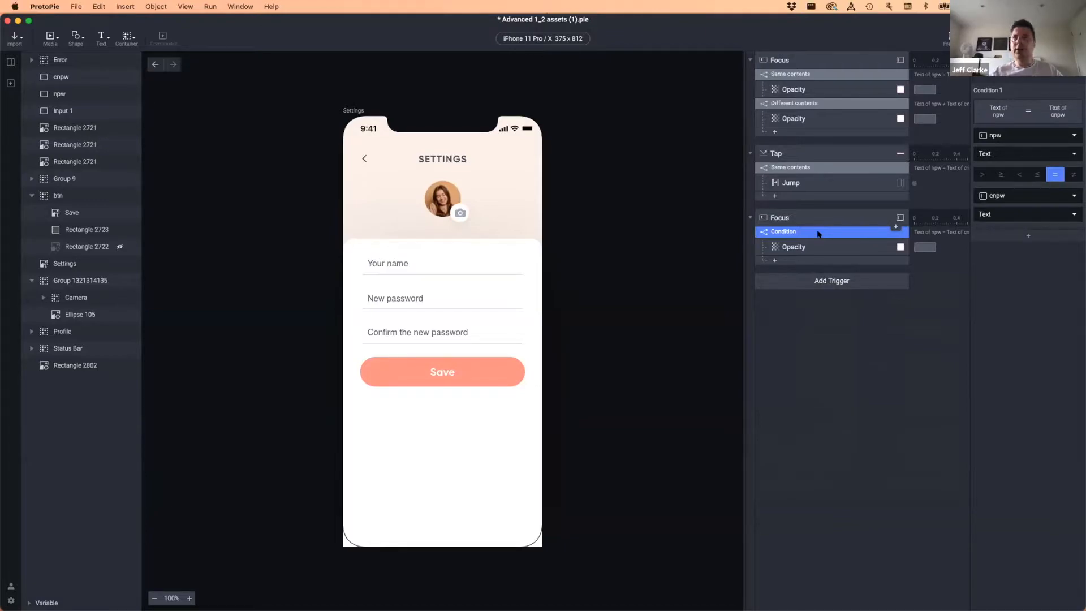
{"action": "key", "text": "super+d"}
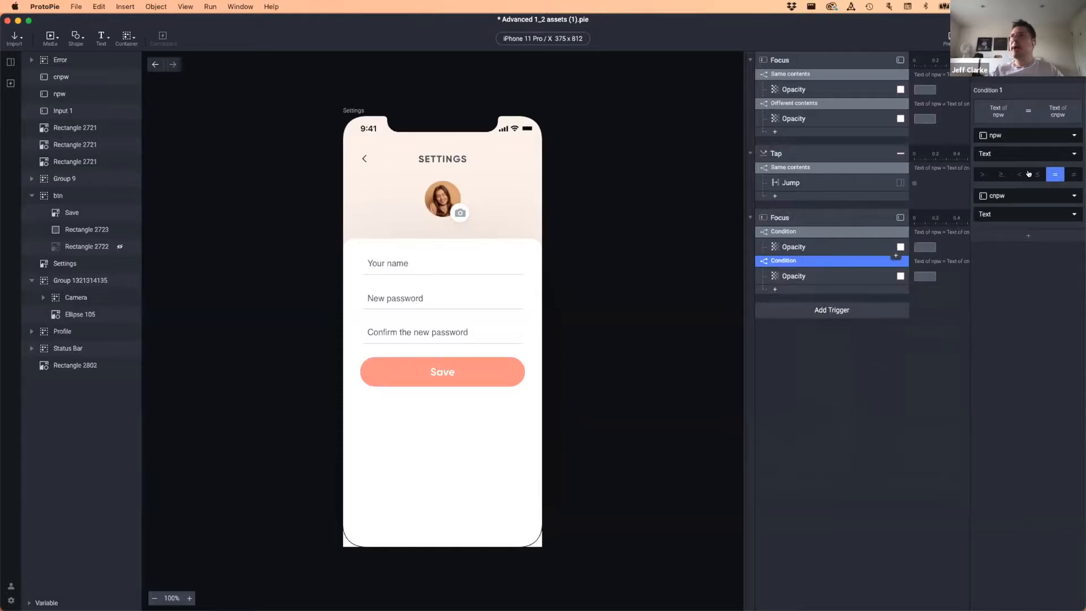
{"action": "left_click", "coordinate": [1072, 176]}
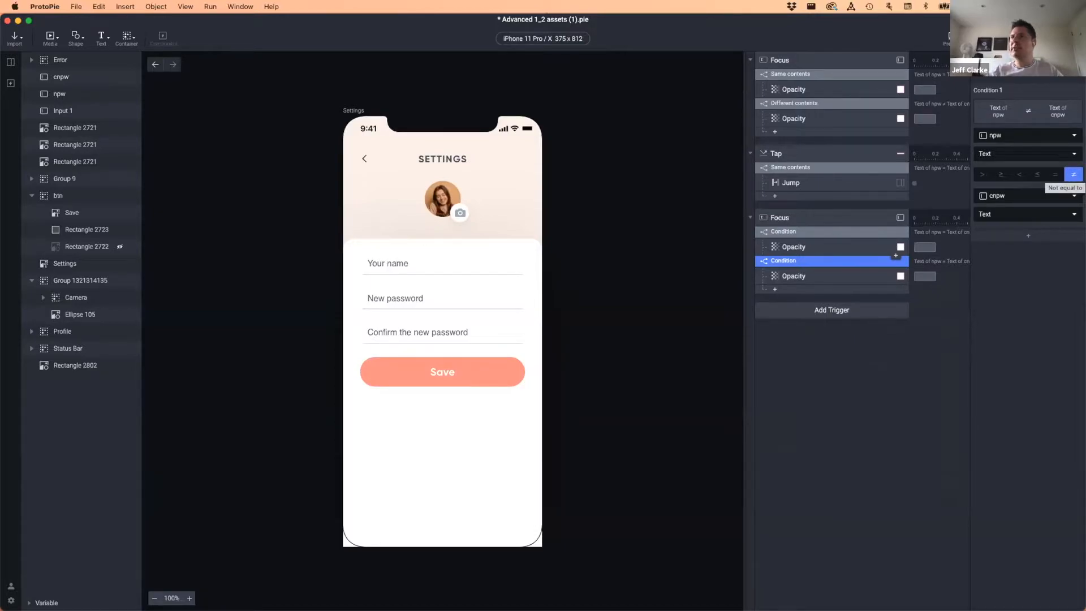
Raise the Error layer's opacity to the maximum in the Opacity response of the not-equal condition.
{"action": "left_click", "coordinate": [816, 276]}
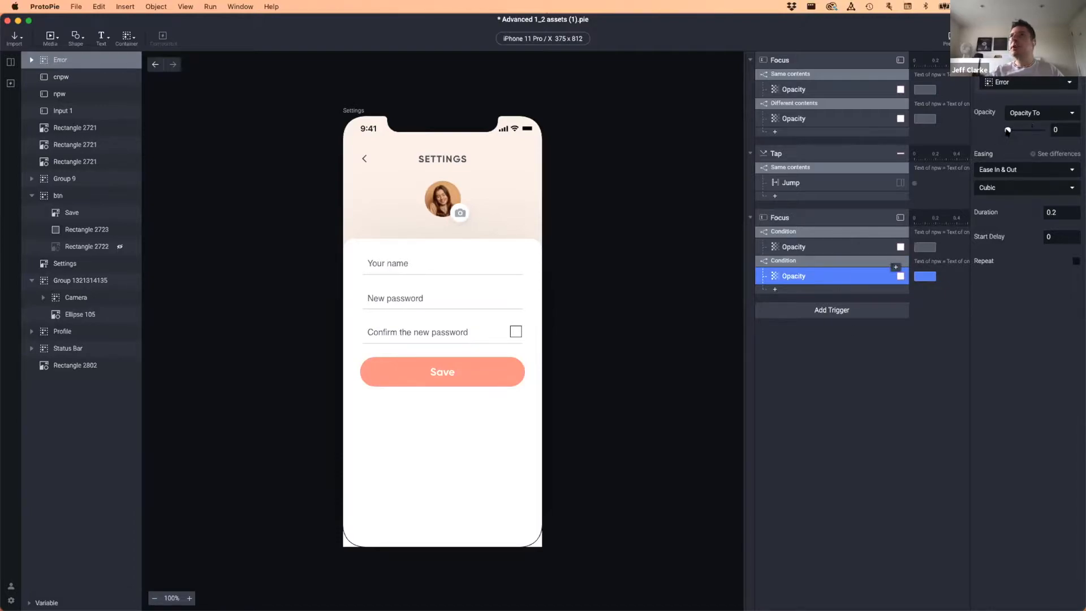
{"action": "left_click_drag", "start_coordinate": [1008, 130], "coordinate": [1042, 130]}
{"action": "left_click", "coordinate": [885, 359]}
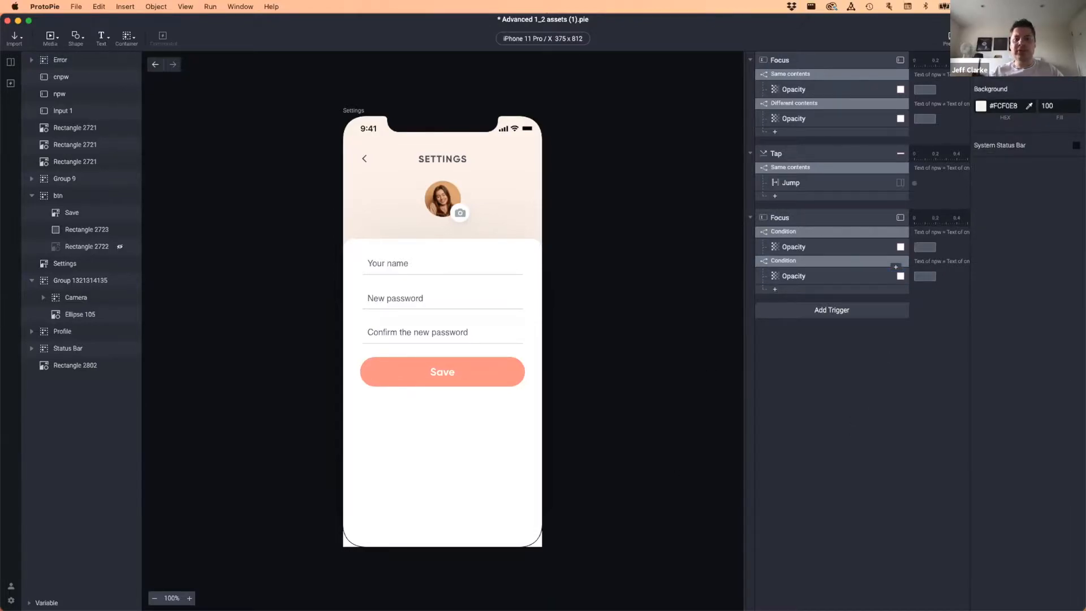
{"action": "left_click", "coordinate": [783, 217]}
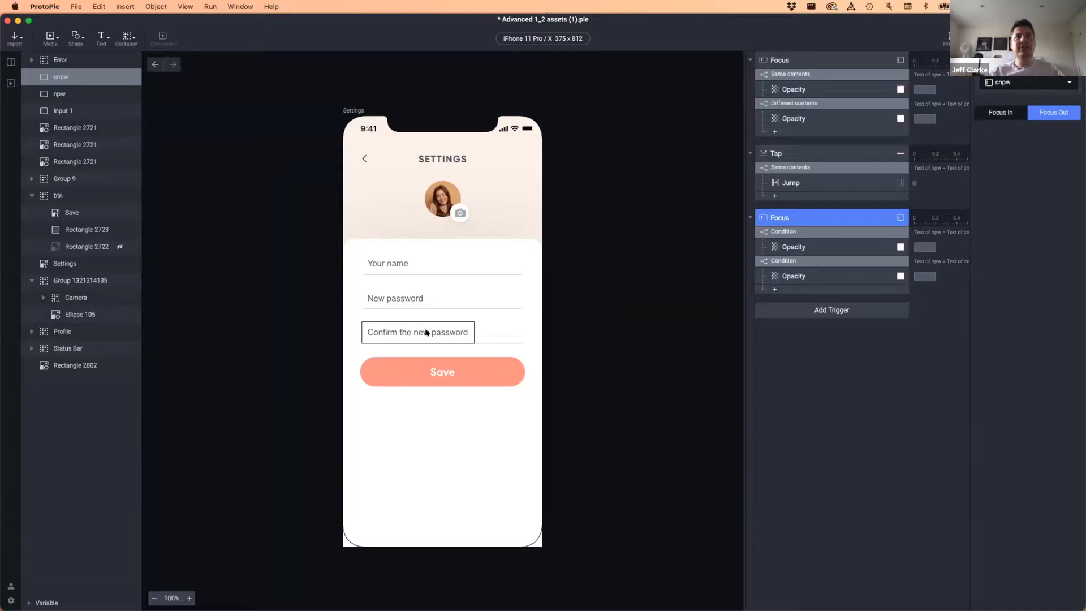
Rename the new Focus trigger's equality condition to "Password match" and its not-equal condition to "Passwords do not match".
{"action": "left_click", "coordinate": [824, 232]}
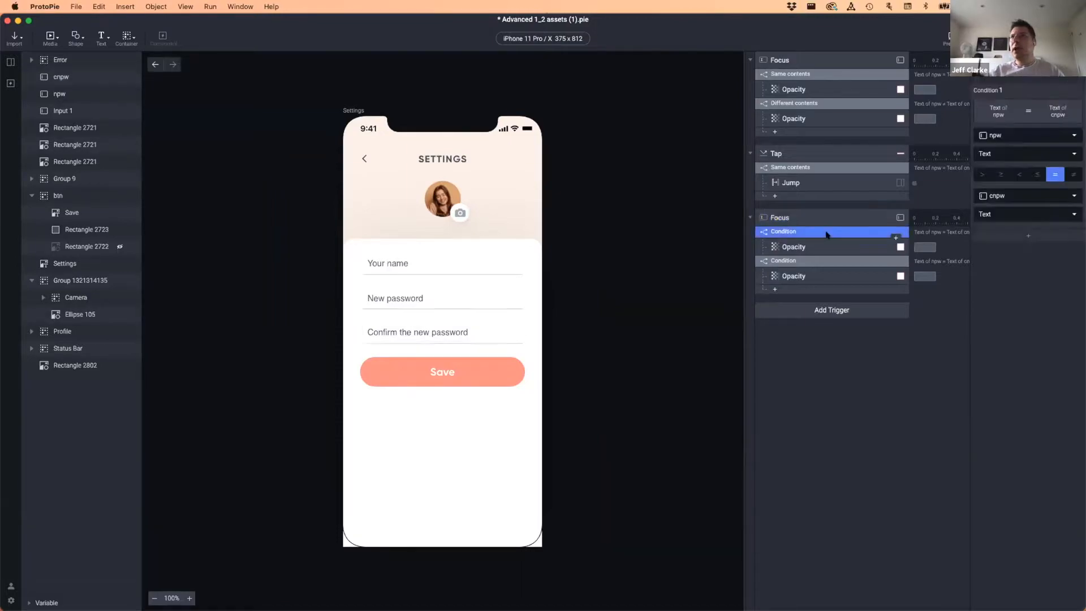
{"action": "double_click", "coordinate": [782, 230]}
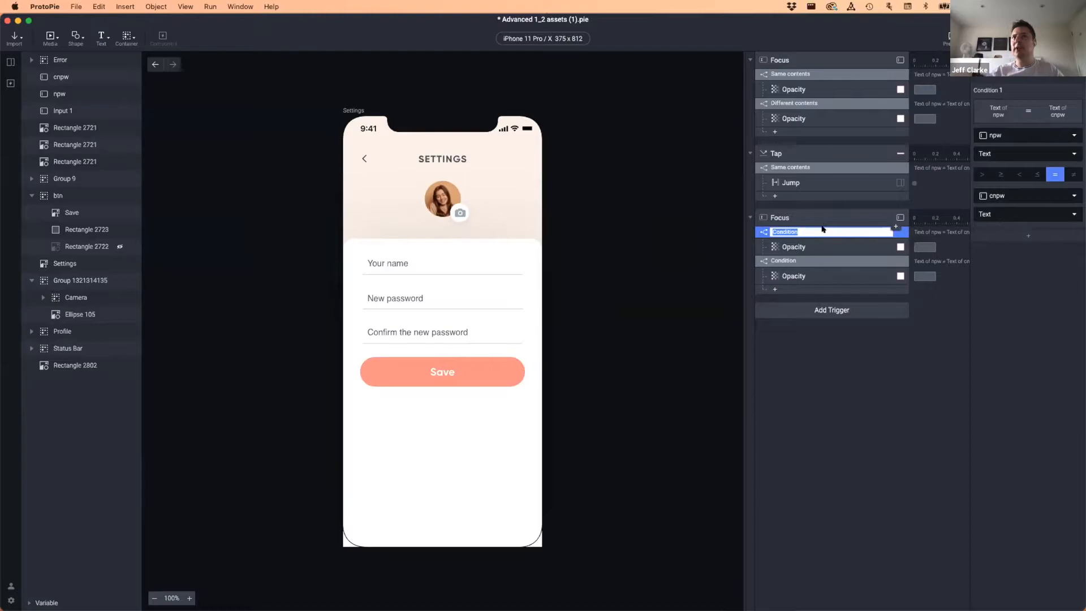
{"action": "type", "text": "Password match"}
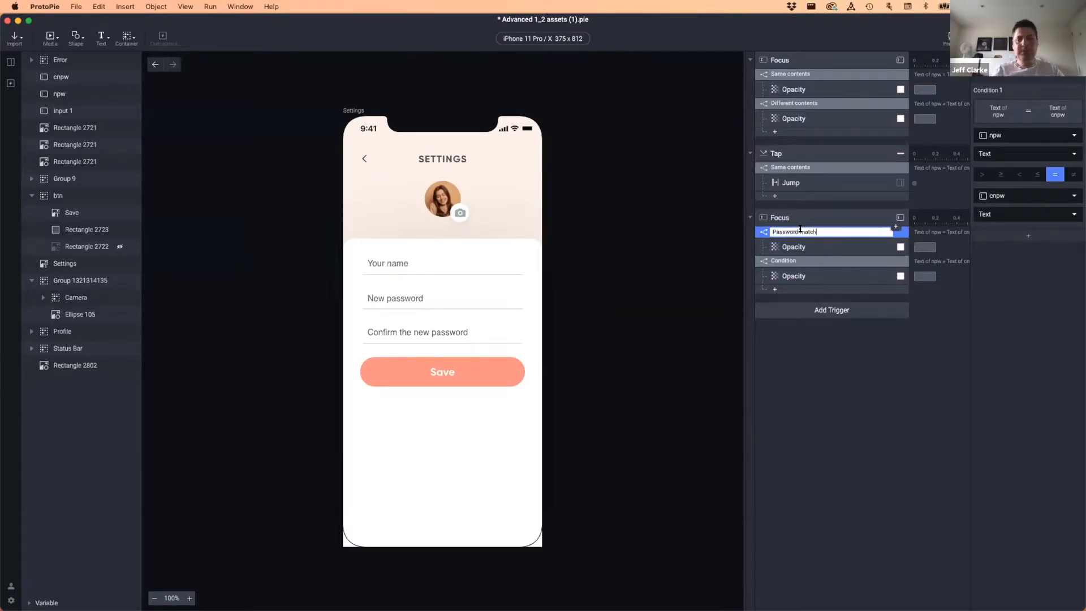
{"action": "double_click", "coordinate": [787, 261]}
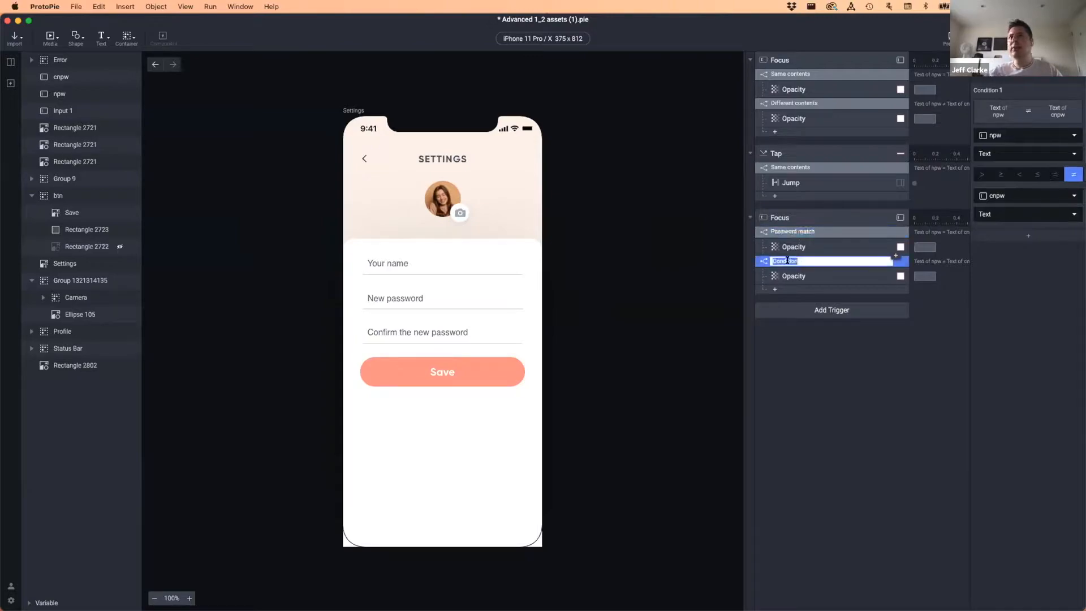
{"action": "type", "text": "Pa"}
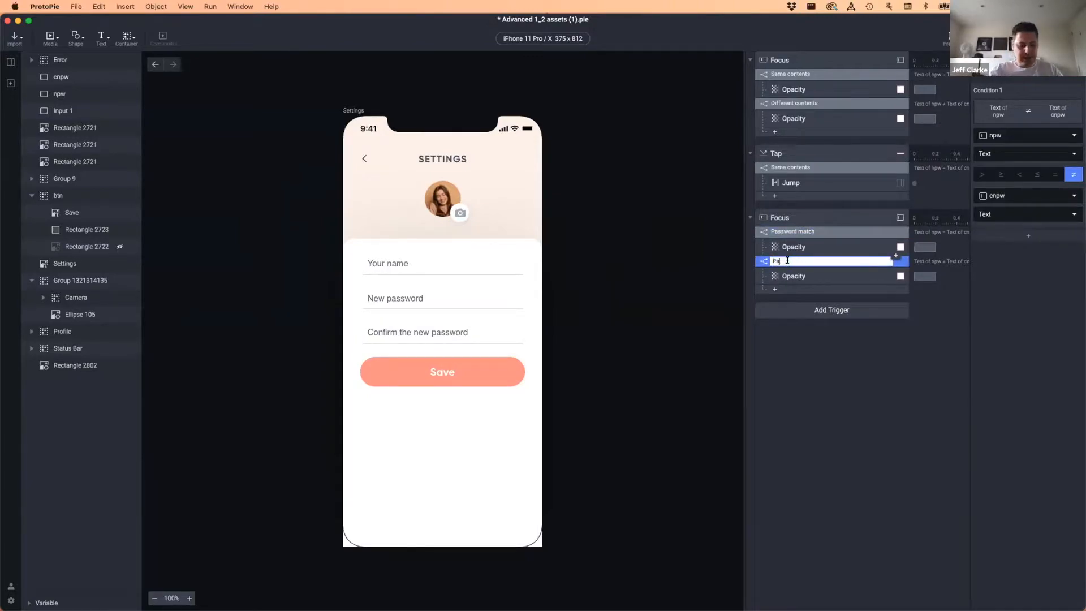
{"action": "type", "text": "sswords do not match"}
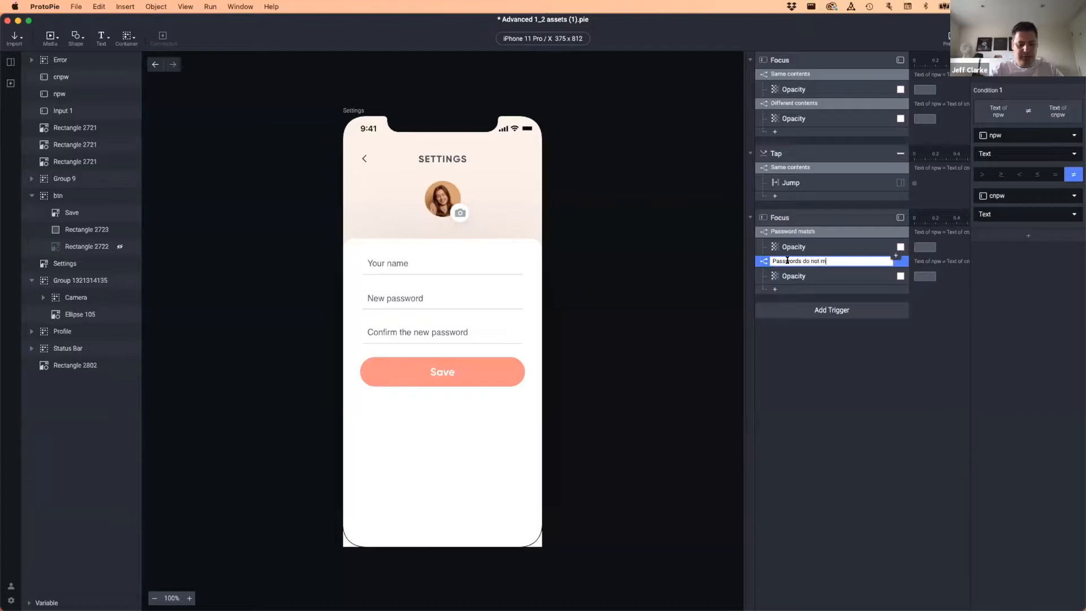
{"action": "left_click", "coordinate": [813, 340]}
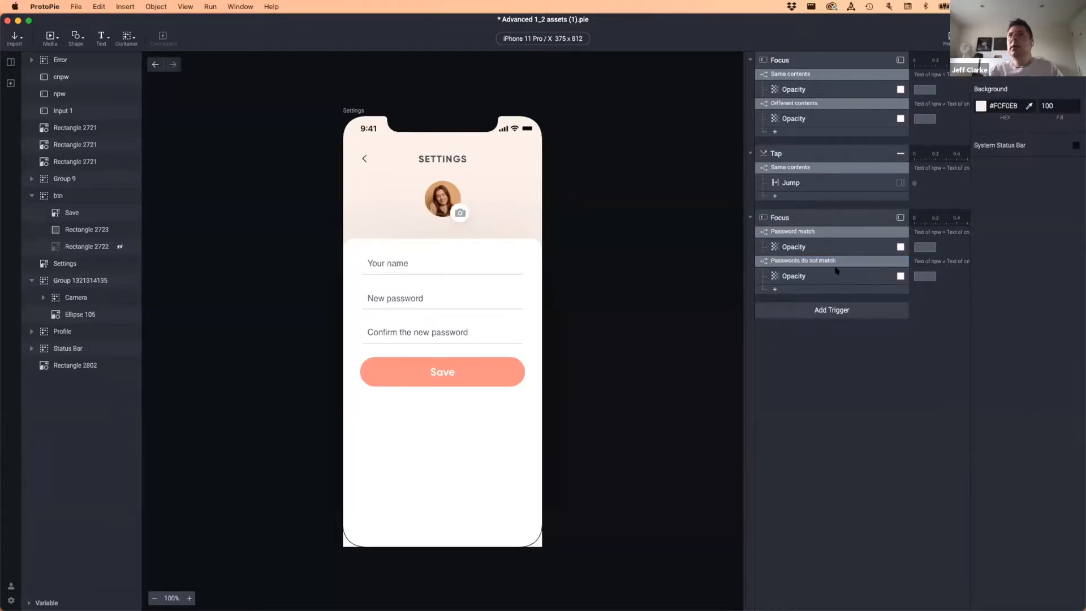
Review the settings of the Password match and Passwords do not match conditions and the Opacity response under each.
{"action": "left_click", "coordinate": [820, 231]}
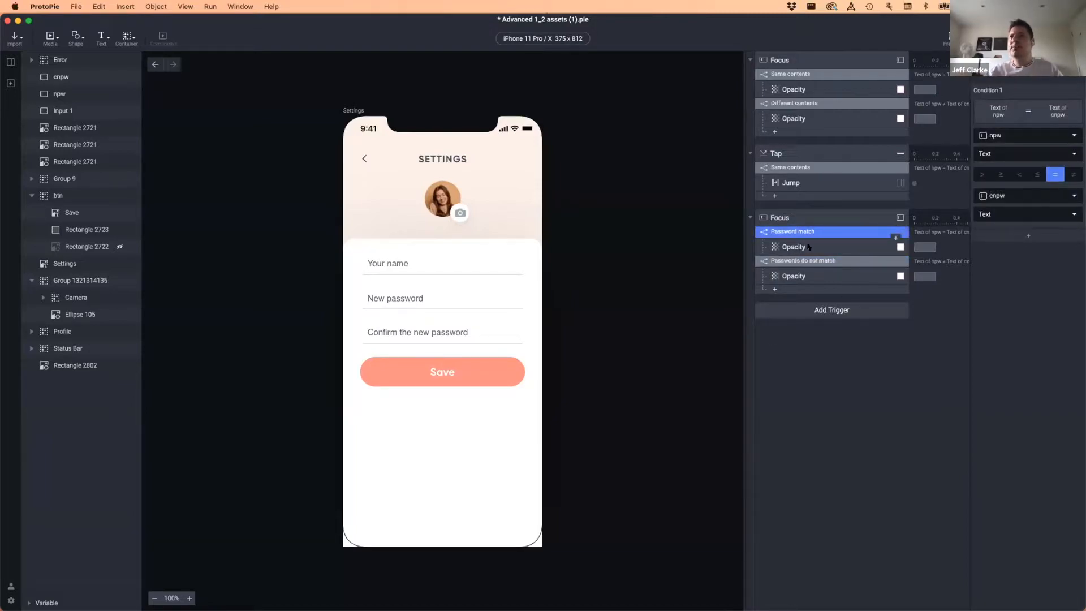
{"action": "left_click", "coordinate": [797, 247]}
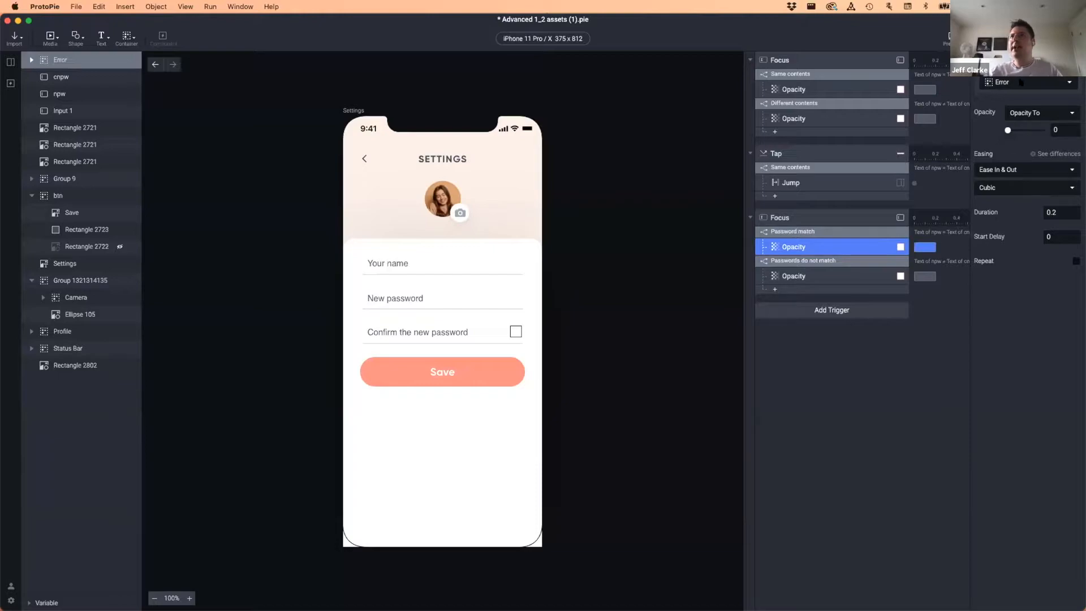
{"action": "left_click", "coordinate": [825, 261]}
{"action": "left_click", "coordinate": [803, 276]}
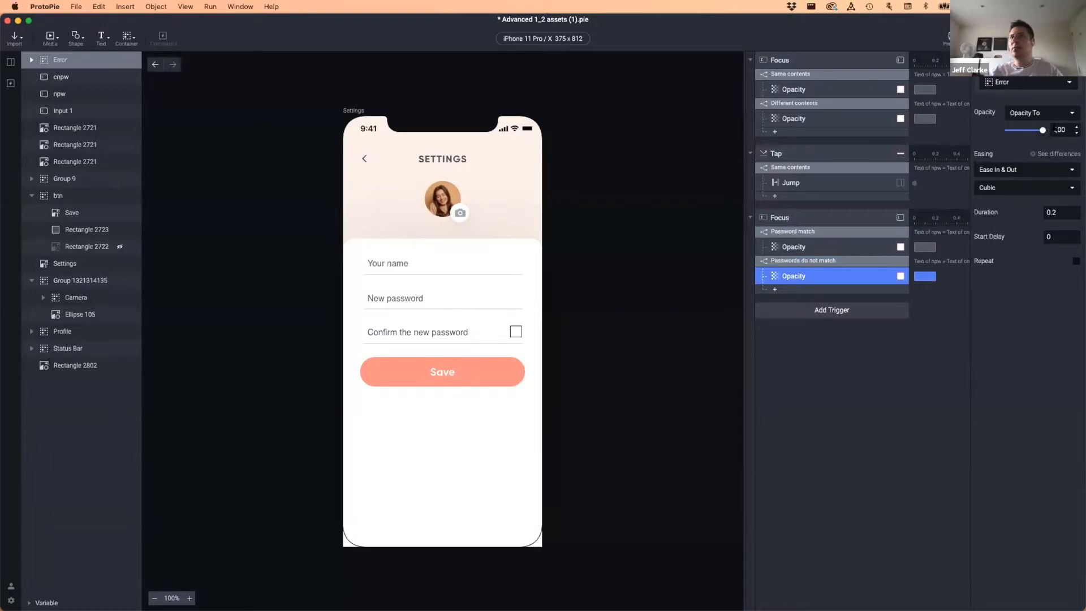
{"action": "left_click", "coordinate": [812, 247]}
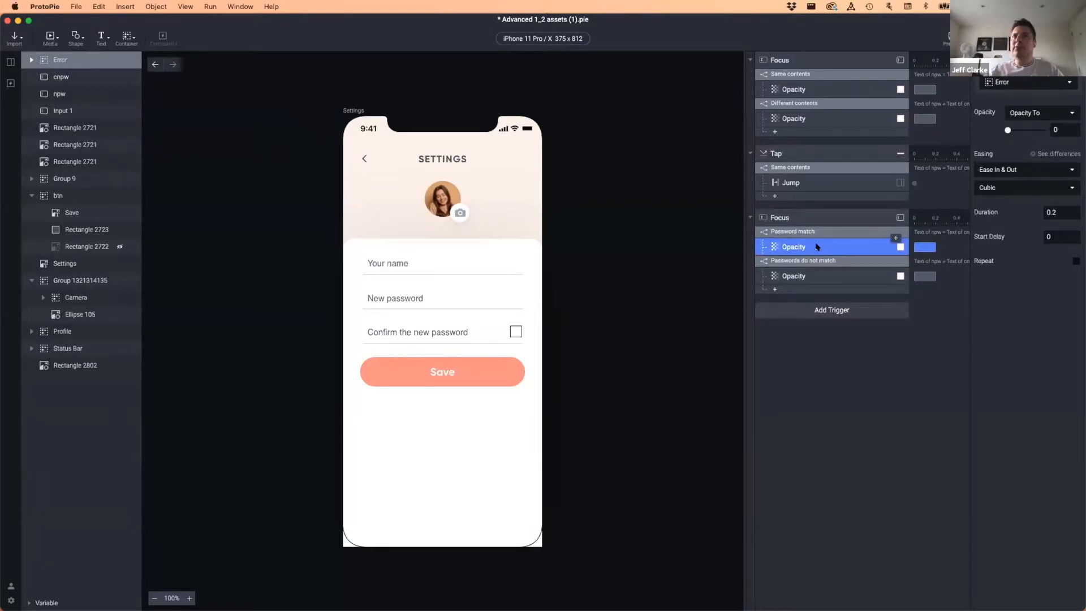
{"action": "left_click", "coordinate": [816, 231]}
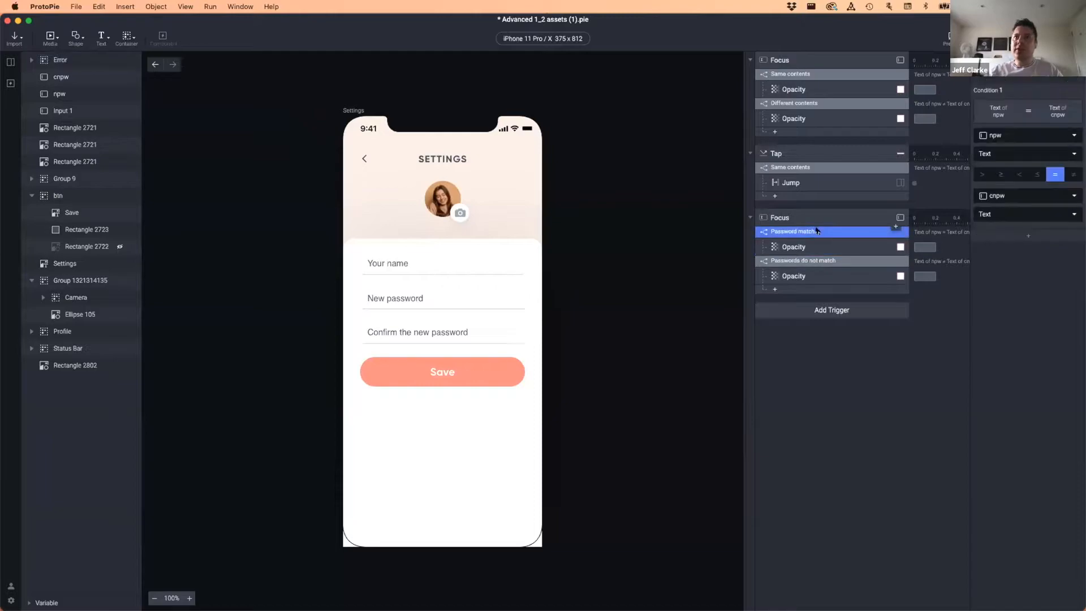
{"action": "left_click", "coordinate": [812, 277]}
{"action": "left_click", "coordinate": [839, 261]}
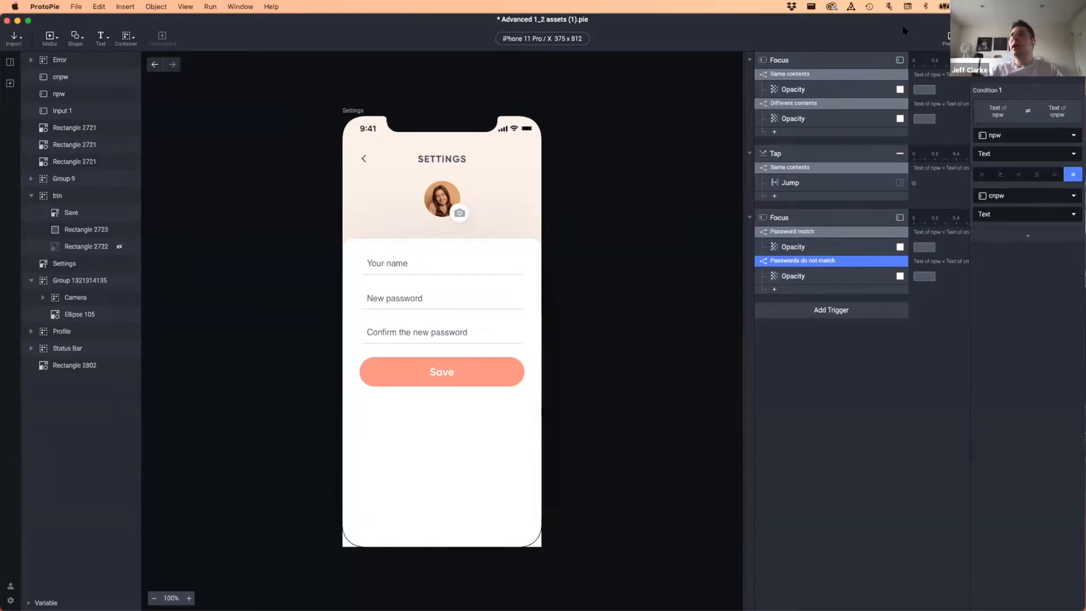
Preview the scene, enter a new password and a different confirmation password, and leave the confirmation field to test the mismatch.
{"action": "left_click", "coordinate": [952, 39]}
{"action": "left_click", "coordinate": [356, 277]}
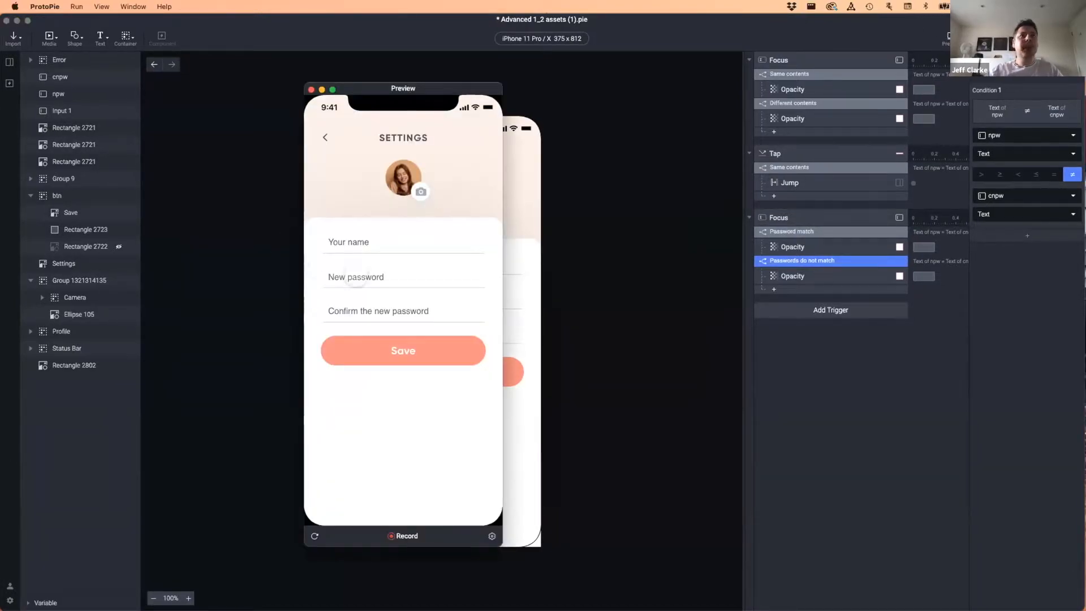
{"action": "type", "text": "••••••••••••••••"}
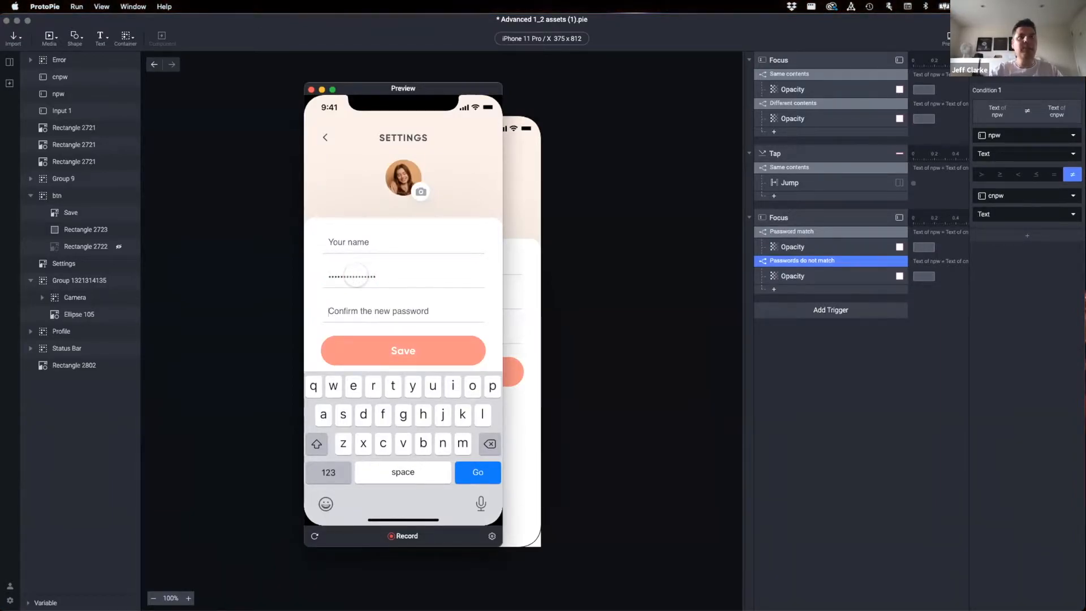
{"action": "key", "text": "Tab"}
{"action": "type", "text": "•••••••"}
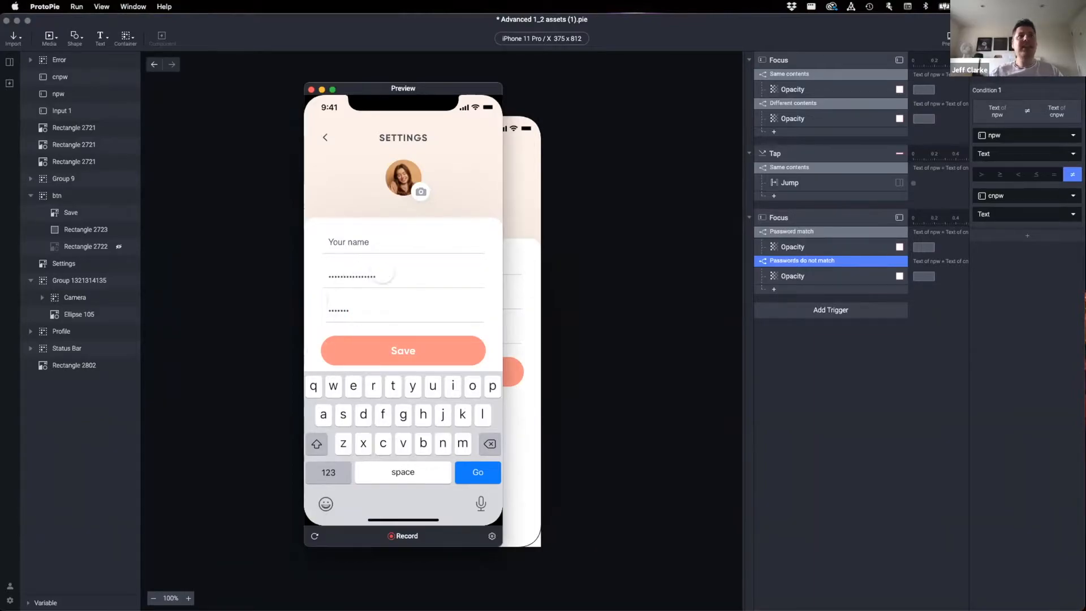
{"action": "left_click", "coordinate": [460, 169]}
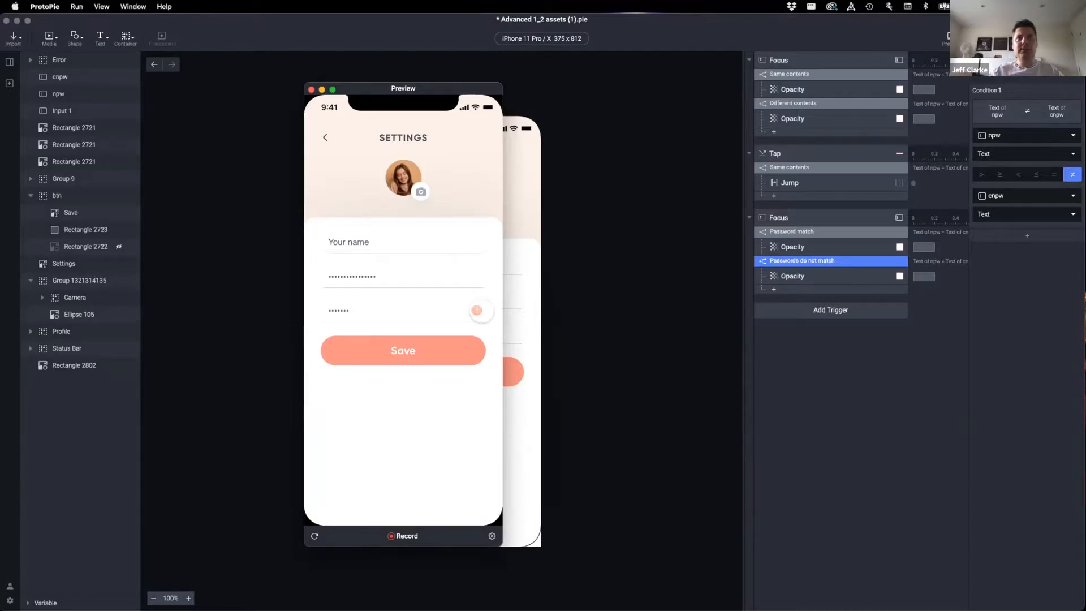
Clear the New password field in the preview and enter a shorter password.
{"action": "left_click", "coordinate": [380, 277]}
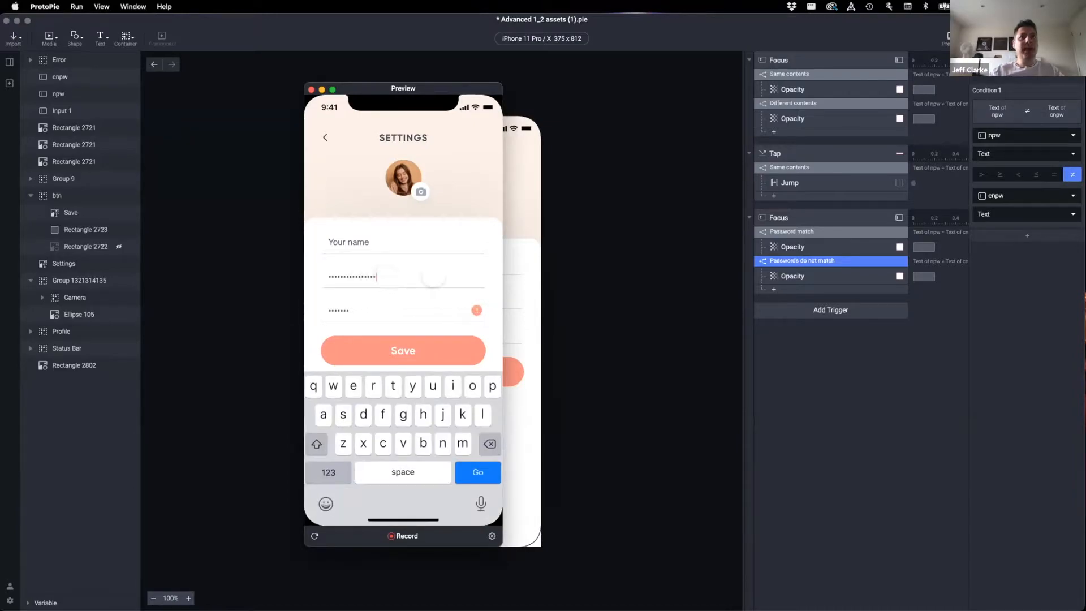
{"action": "key", "text": "BackSpace"}
{"action": "key", "text": "BackSpace"}
{"action": "key", "text": "BackSpace"}
{"action": "key", "text": "BackSpace"}
{"action": "key", "text": "BackSpace"}
{"action": "key", "text": "BackSpace"}
{"action": "key", "text": "BackSpace"}
{"action": "key", "text": "BackSpace"}
{"action": "key", "text": "BackSpace"}
{"action": "key", "text": "BackSpace"}
{"action": "key", "text": "BackSpace"}
{"action": "key", "text": "BackSpace"}
{"action": "key", "text": "BackSpace"}
{"action": "key", "text": "BackSpace"}
{"action": "key", "text": "BackSpace"}
{"action": "key", "text": "BackSpace"}
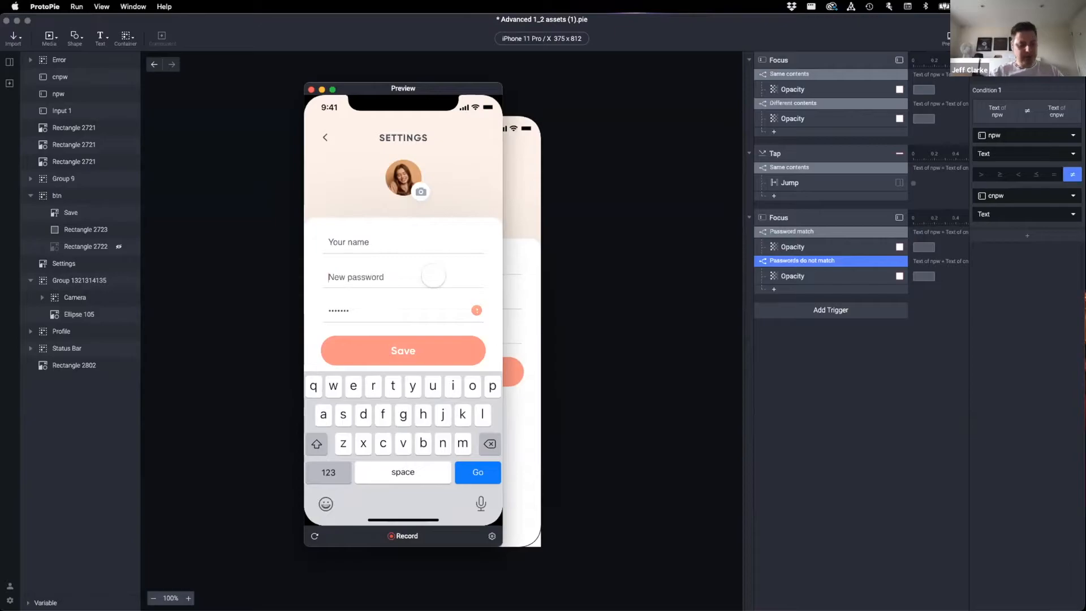
{"action": "type", "text": "••••"}
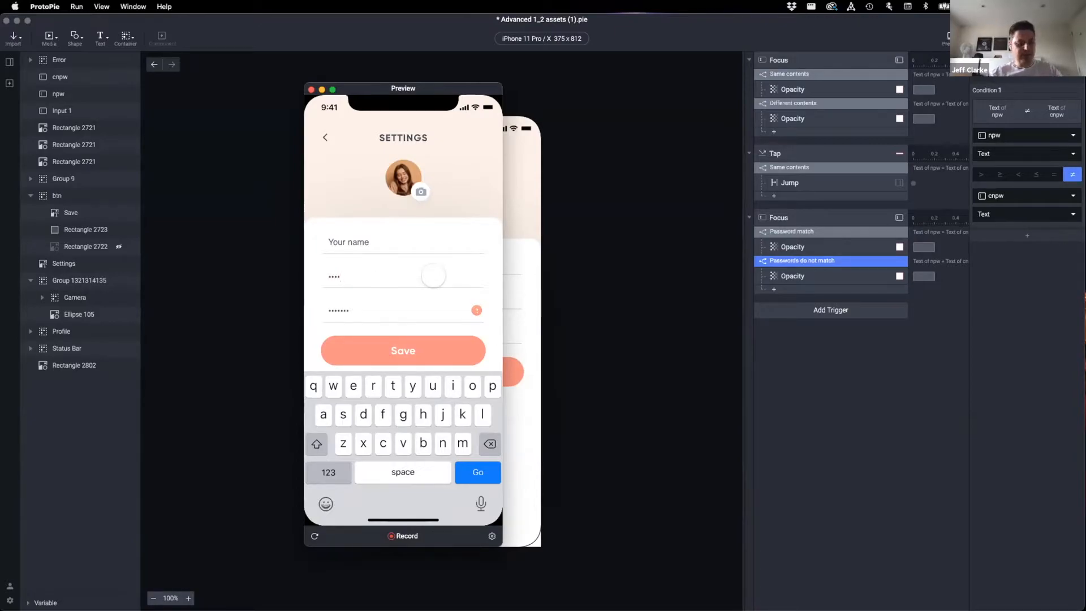
Replace the confirmation password in the preview with the same password as above and submit it to test the match.
{"action": "key", "text": "BackSpace"}
{"action": "key", "text": "BackSpace"}
{"action": "key", "text": "BackSpace"}
{"action": "key", "text": "BackSpace"}
{"action": "key", "text": "BackSpace"}
{"action": "key", "text": "BackSpace"}
{"action": "key", "text": "BackSpace"}
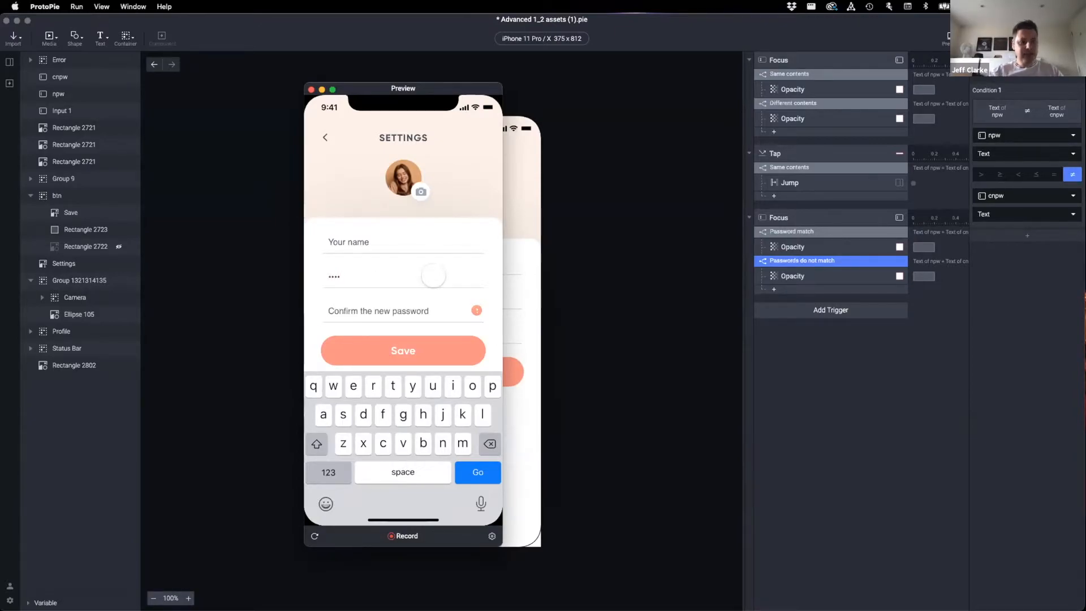
{"action": "type", "text": "••"}
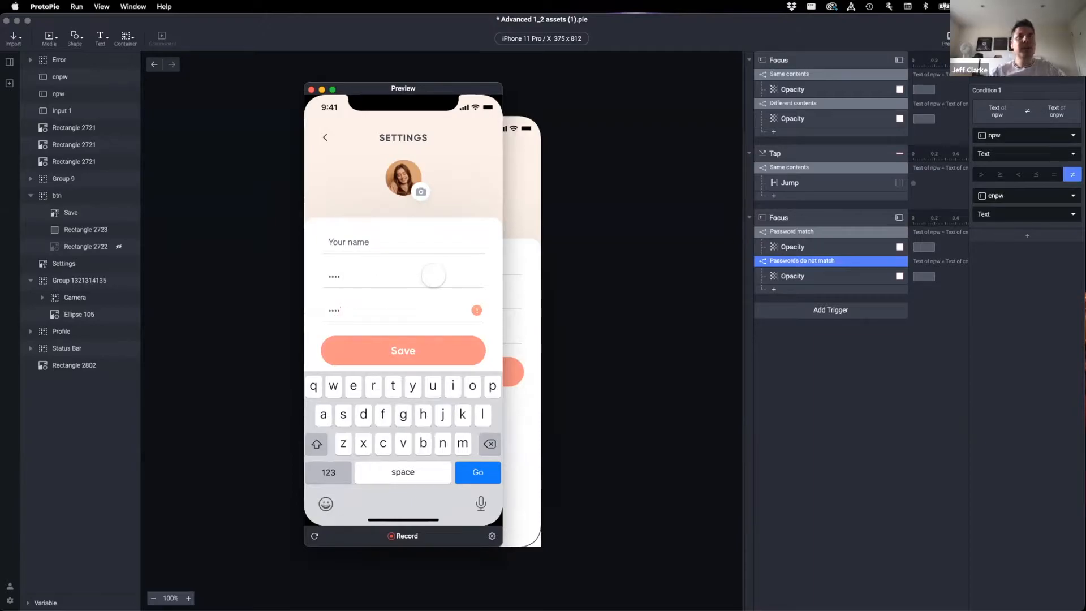
{"action": "key", "text": "Return"}
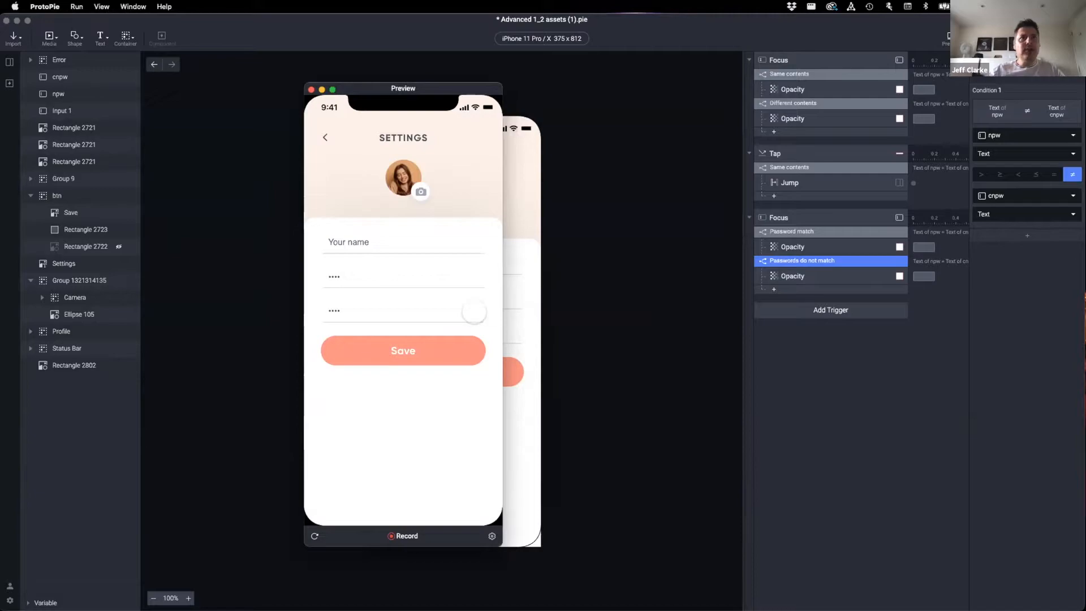
Test the Save button in the preview with the matching passwords and close the preview.
{"action": "left_click_drag", "start_coordinate": [362, 89], "coordinate": [415, 104]}
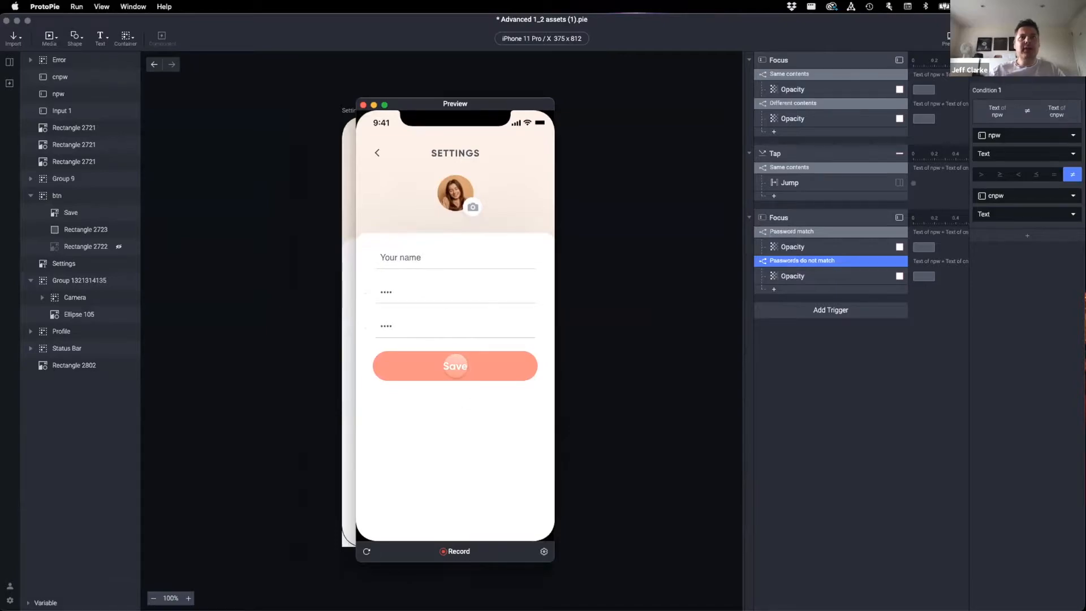
{"action": "left_click", "coordinate": [455, 366]}
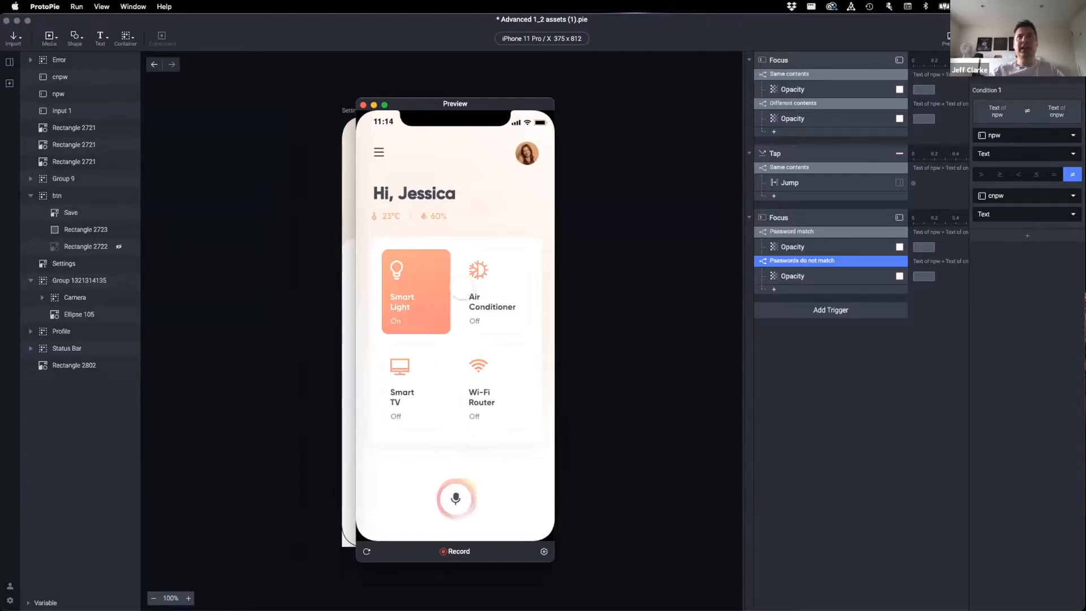
{"action": "left_click", "coordinate": [363, 105]}
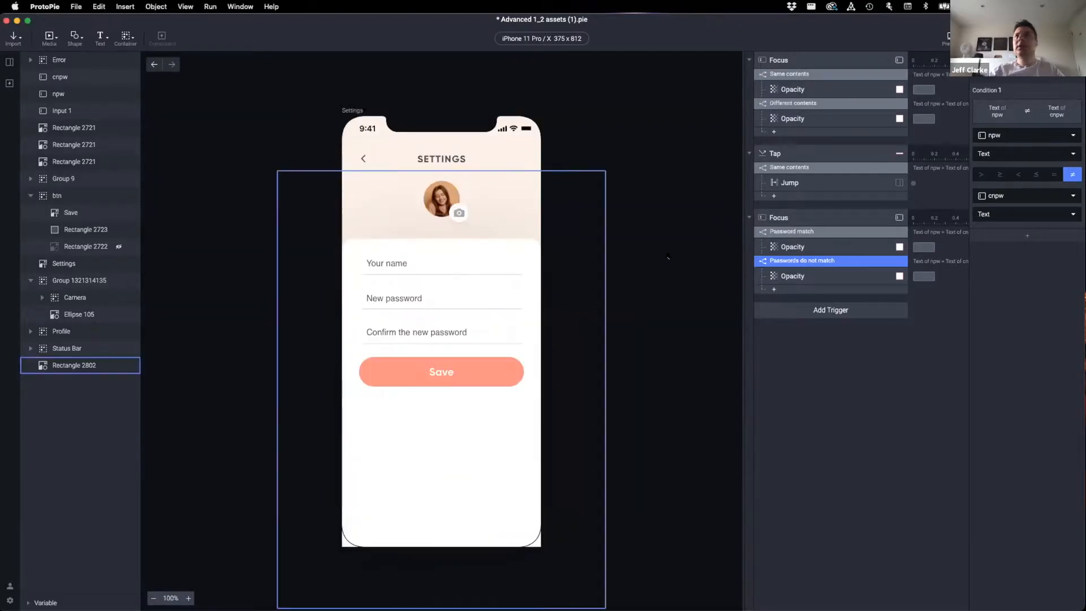
Delete the btn layer's existing Tap trigger together with its Same contents condition and Jump response.
{"action": "left_click", "coordinate": [820, 156]}
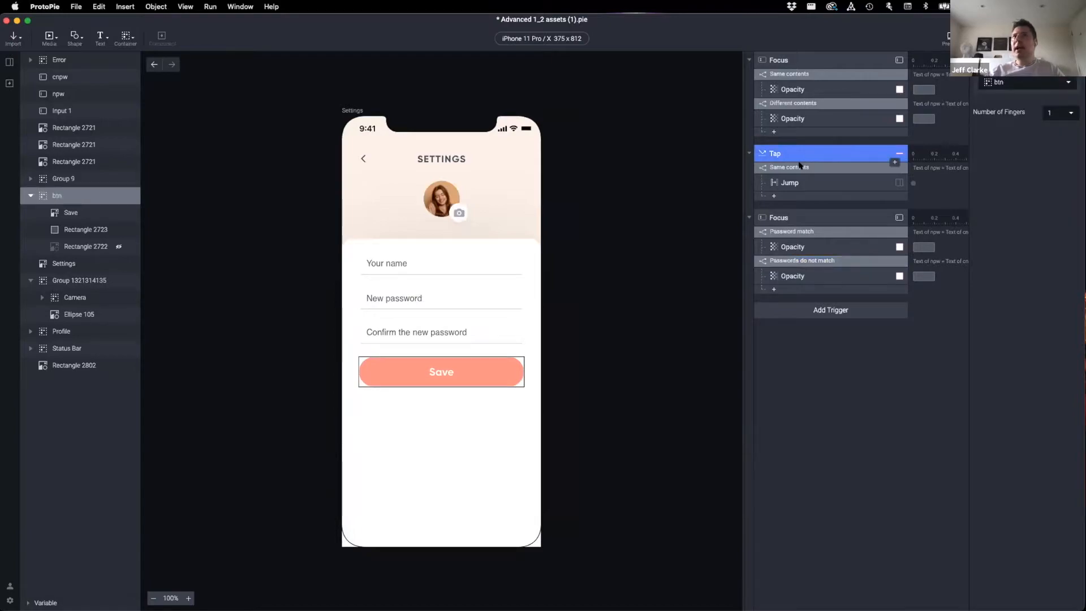
{"action": "left_click", "coordinate": [801, 169]}
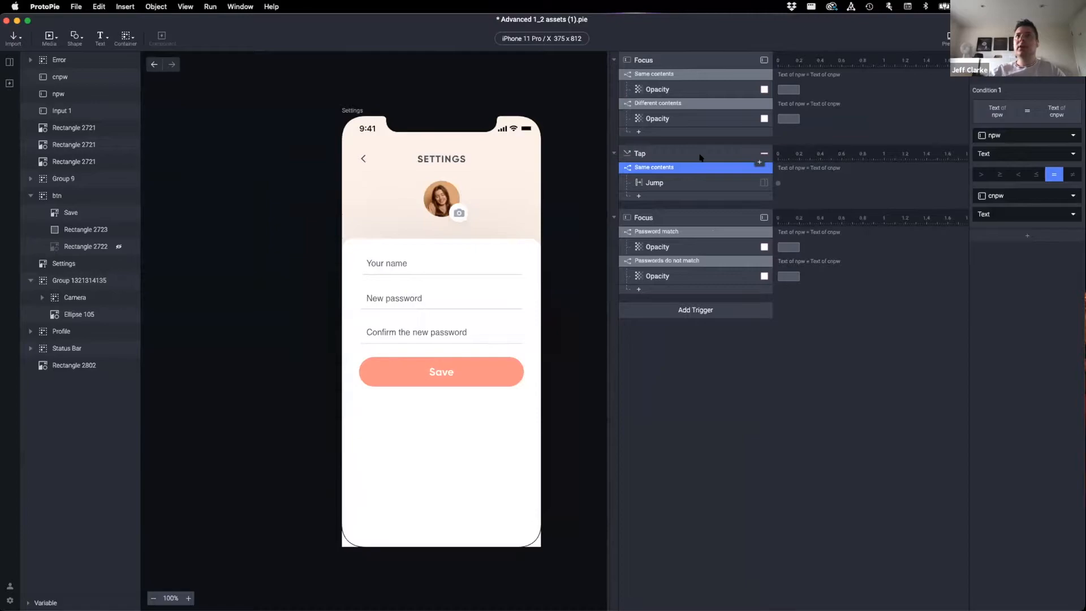
{"action": "left_click", "coordinate": [703, 158]}
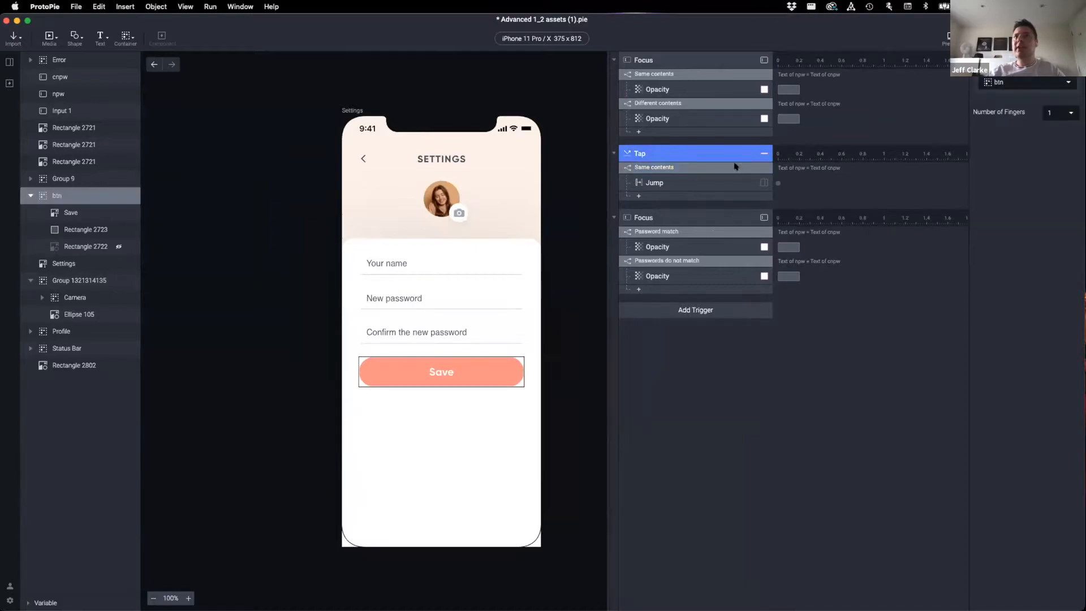
{"action": "left_click", "coordinate": [703, 167]}
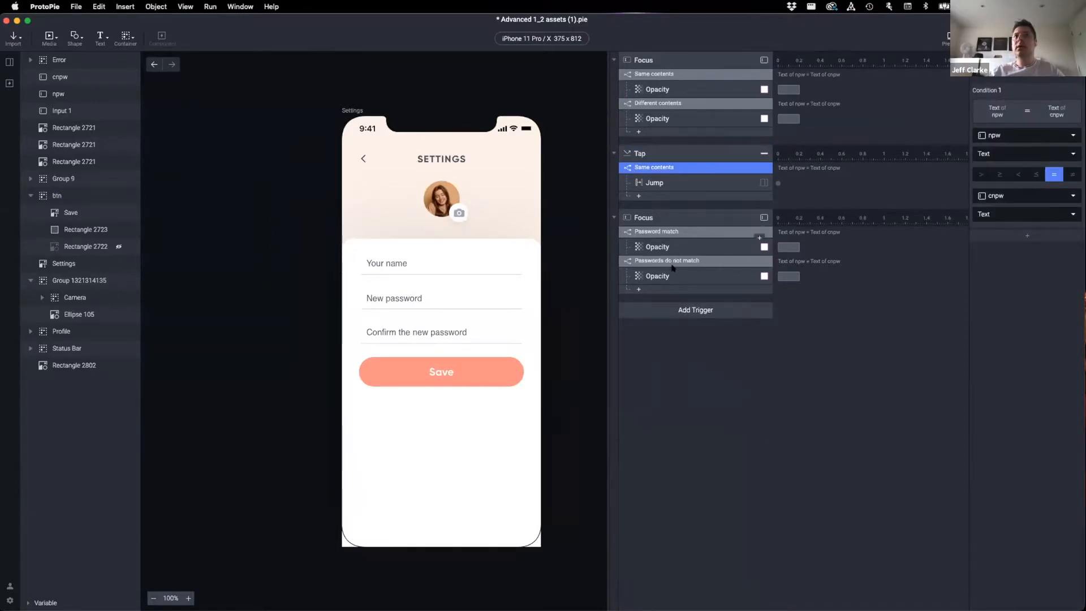
{"action": "left_click", "coordinate": [716, 153]}
{"action": "key", "text": "Delete"}
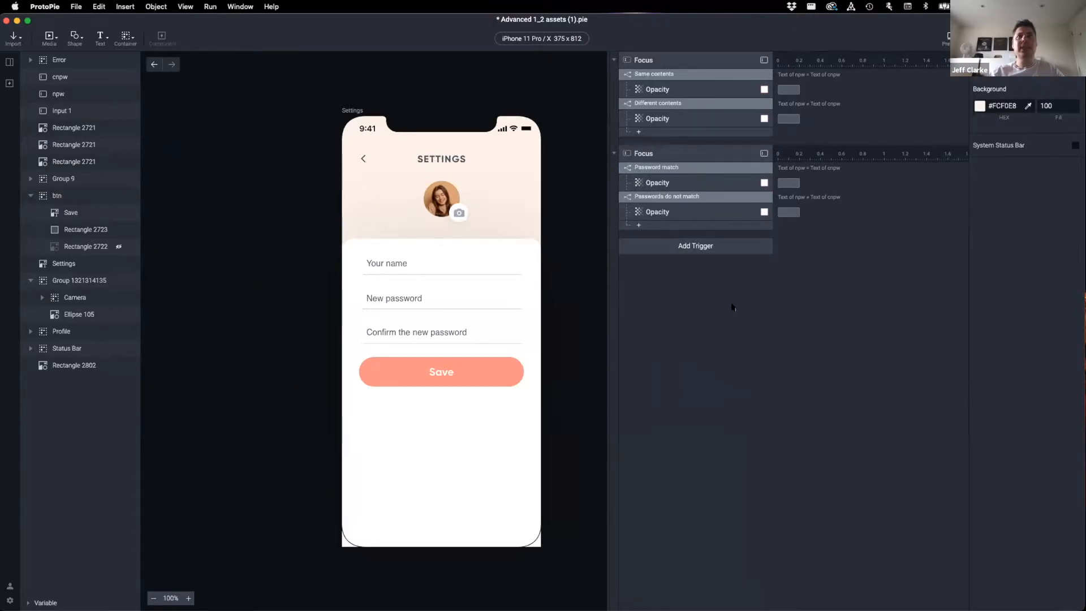
Add a new Tap trigger to the btn layer that holds the Save button.
{"action": "left_click", "coordinate": [472, 373]}
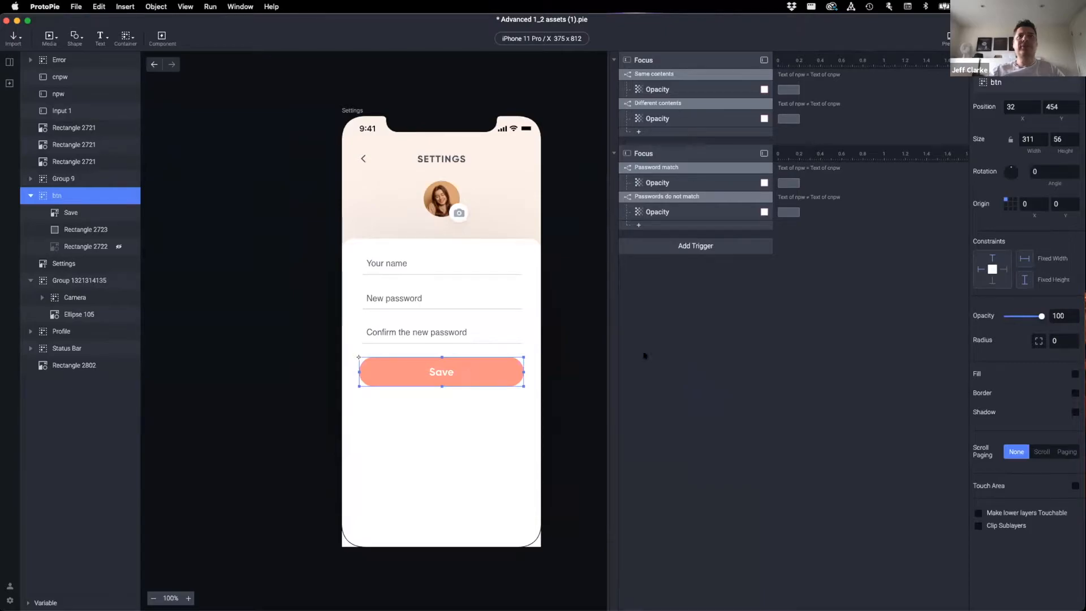
{"action": "left_click", "coordinate": [710, 244]}
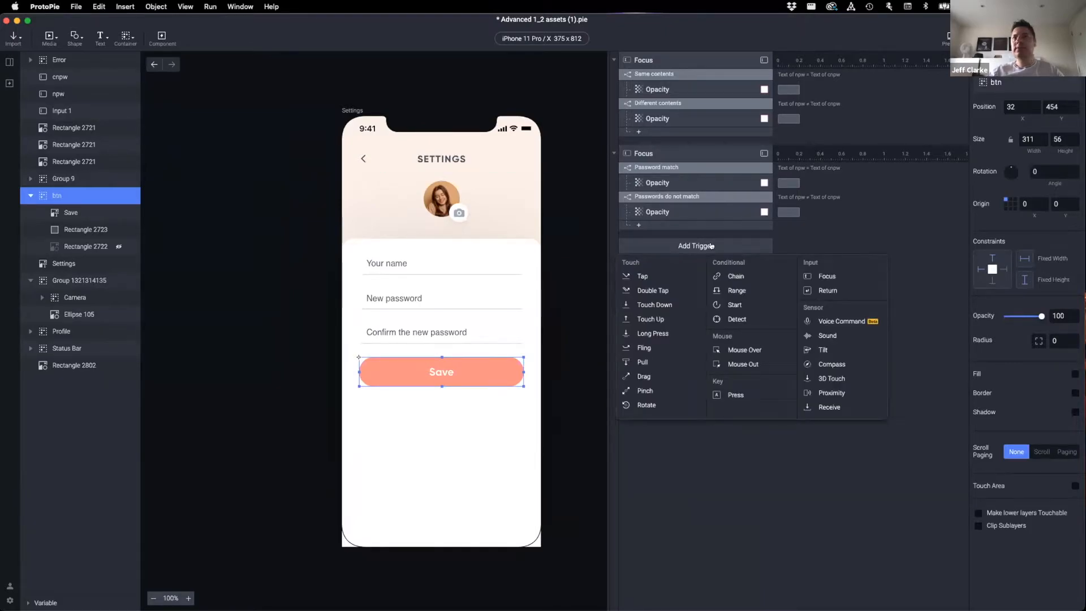
{"action": "left_click", "coordinate": [639, 276]}
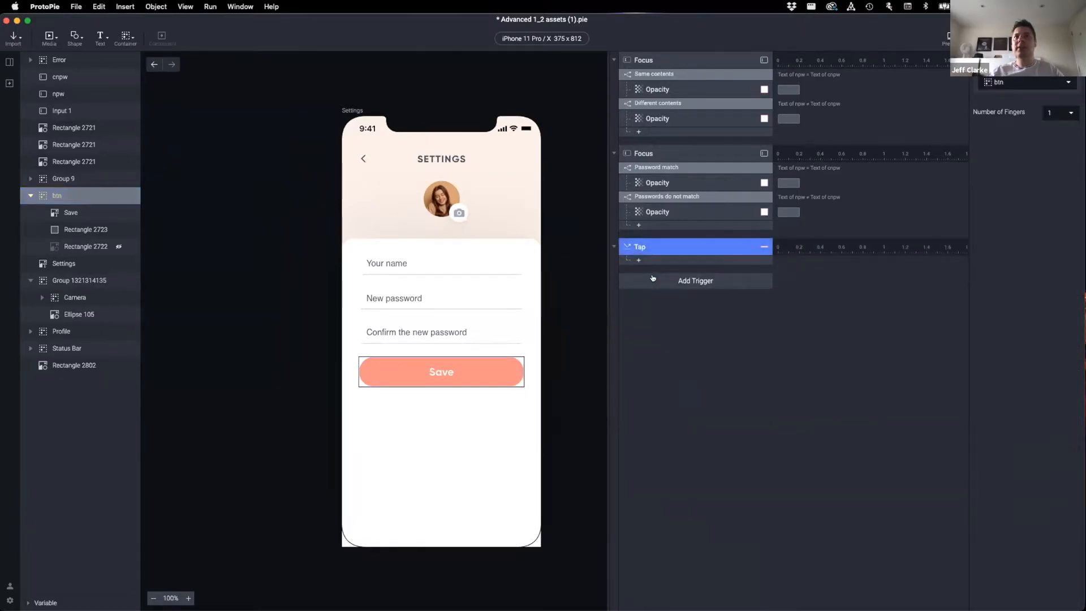
{"action": "left_click", "coordinate": [694, 345]}
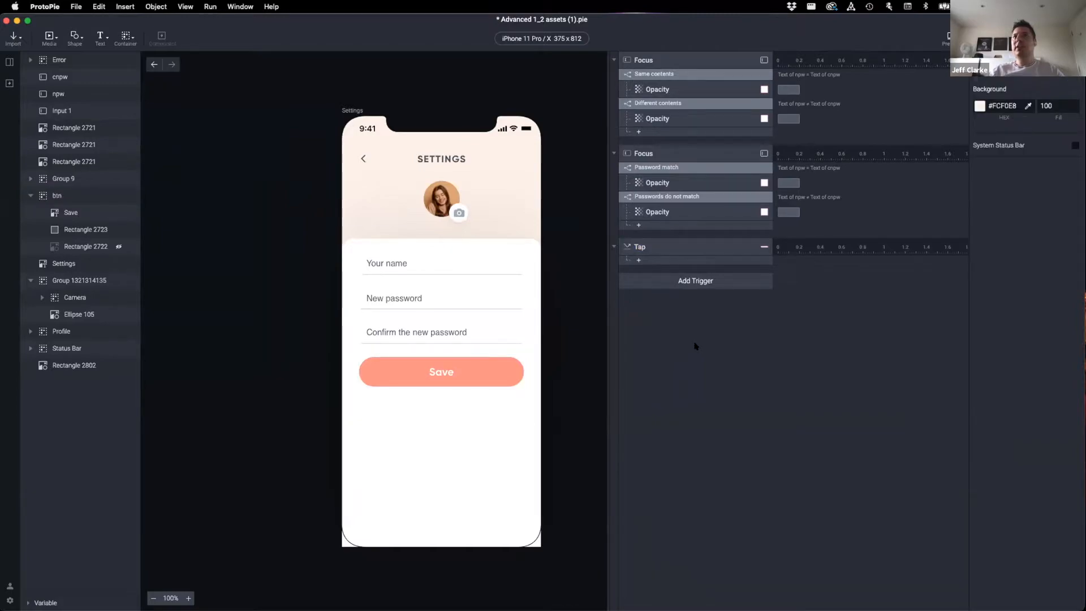
Copy the Password match condition from the second Focus trigger into the Save button's Tap trigger and delete its copied Opacity response.
{"action": "left_click", "coordinate": [490, 364]}
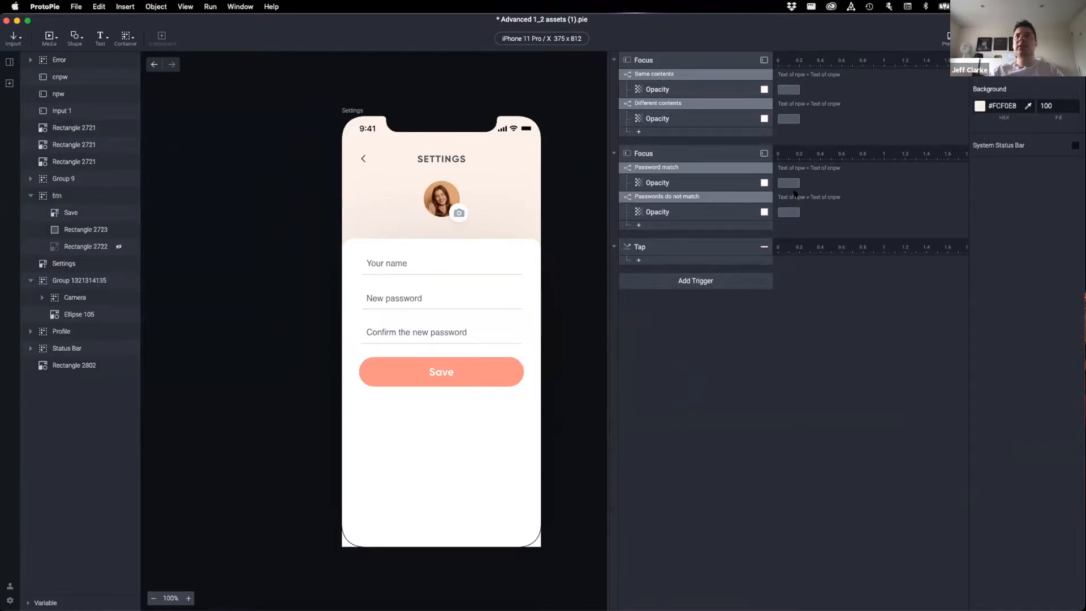
{"action": "left_click", "coordinate": [682, 166]}
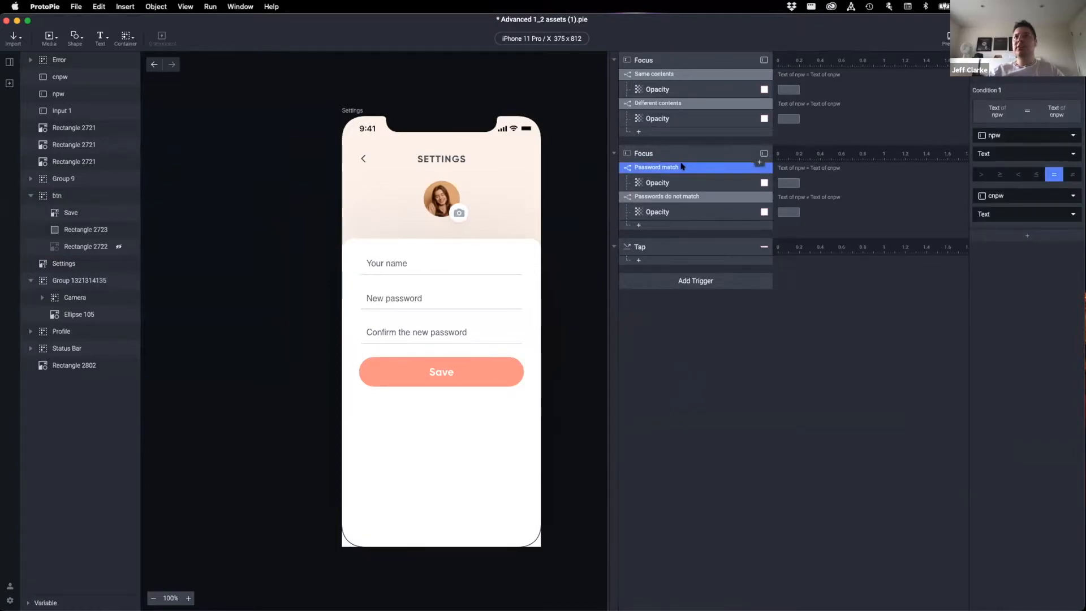
{"action": "left_click", "coordinate": [675, 246]}
{"action": "left_click", "coordinate": [681, 261]}
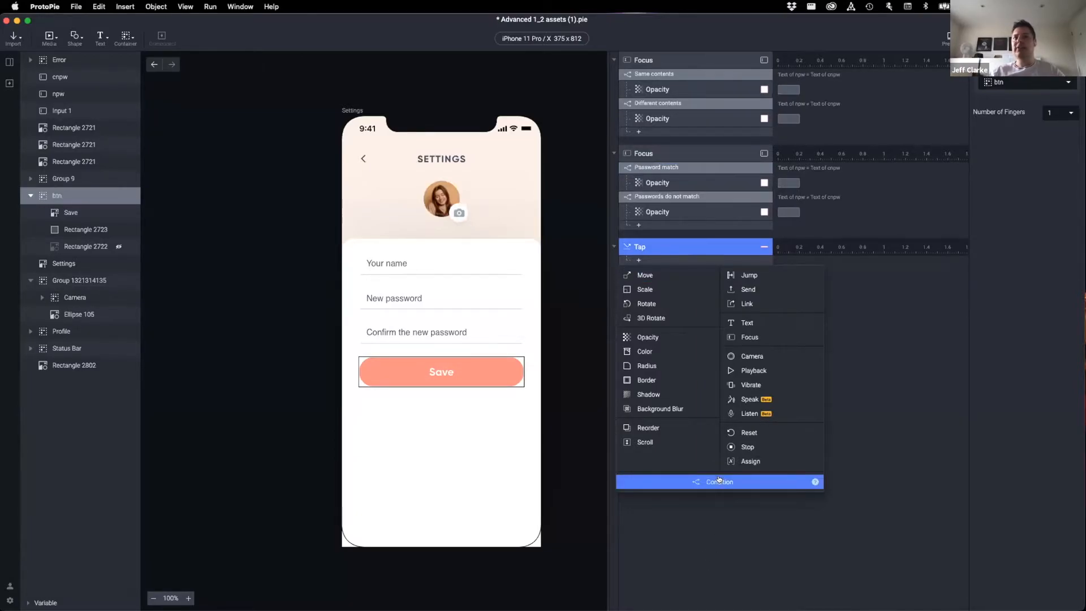
{"action": "left_click", "coordinate": [688, 246]}
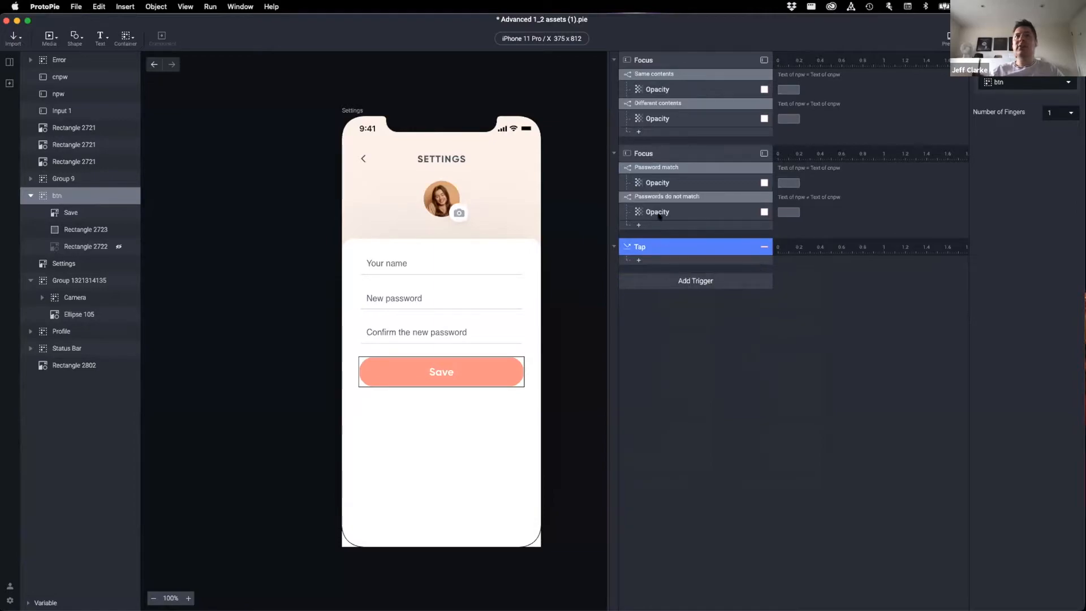
{"action": "left_click", "coordinate": [685, 167]}
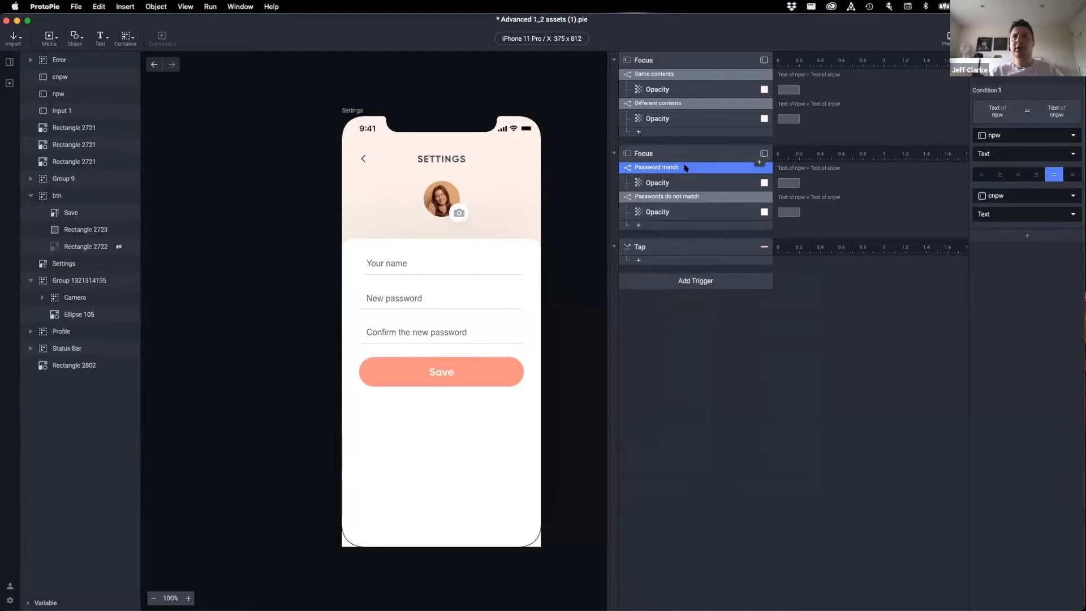
{"action": "left_click", "coordinate": [686, 247]}
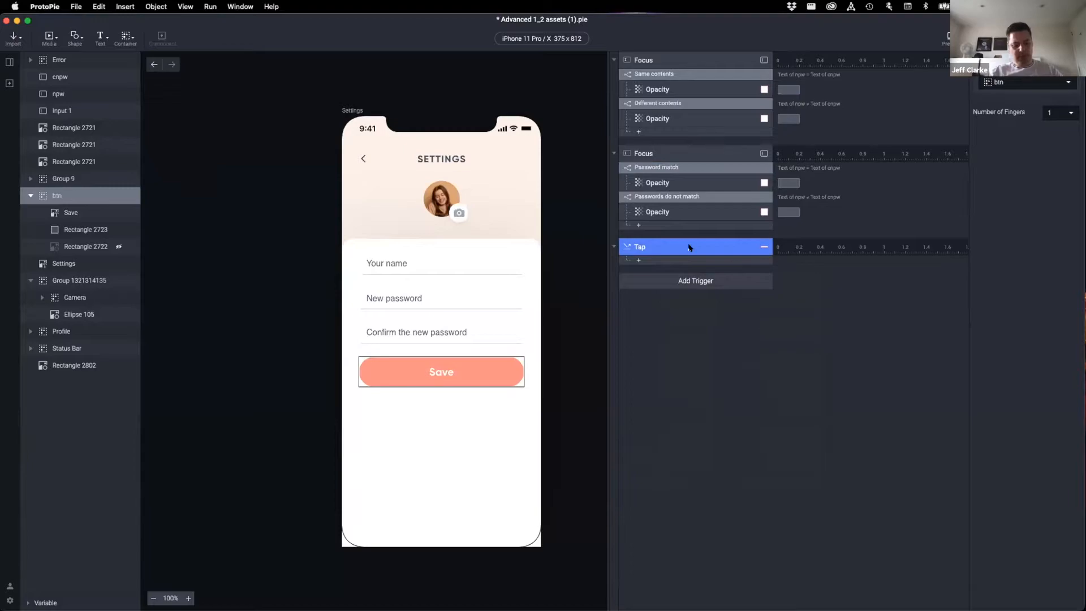
{"action": "key", "text": "super+v"}
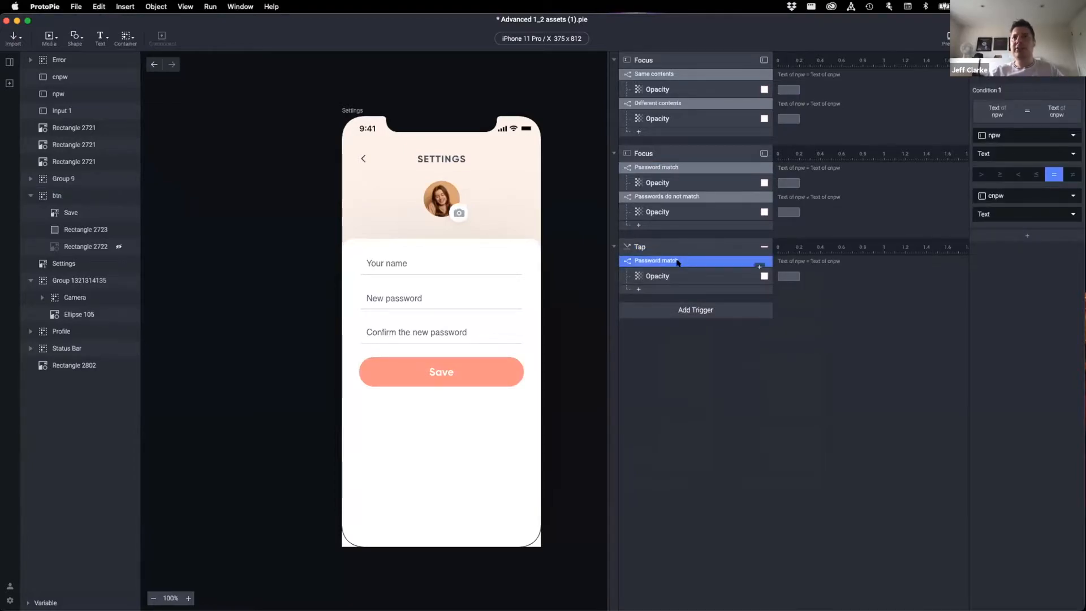
{"action": "left_click", "coordinate": [683, 278]}
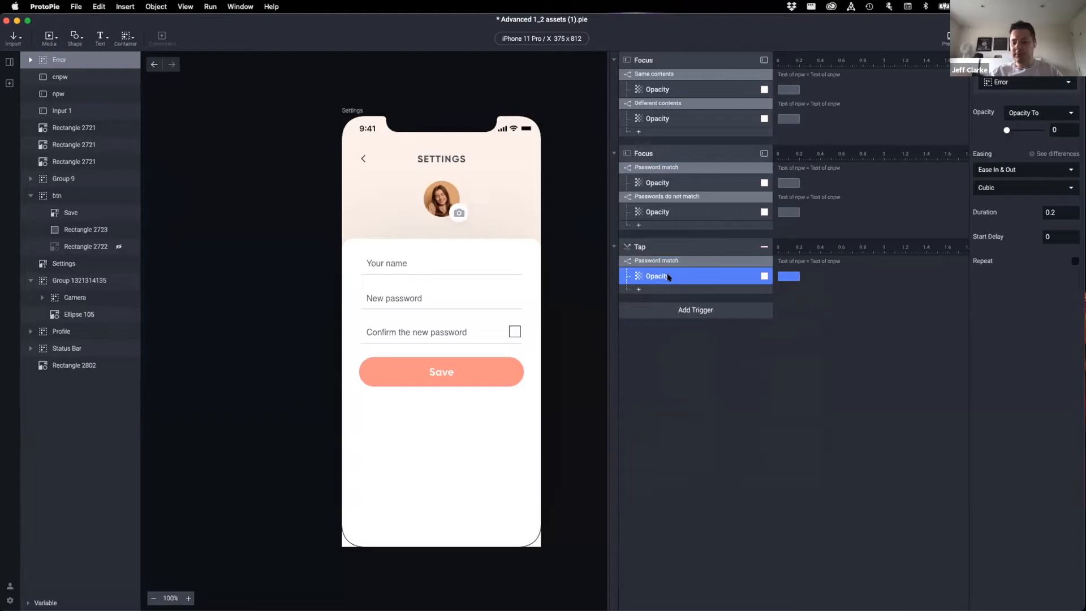
{"action": "key", "text": "Delete"}
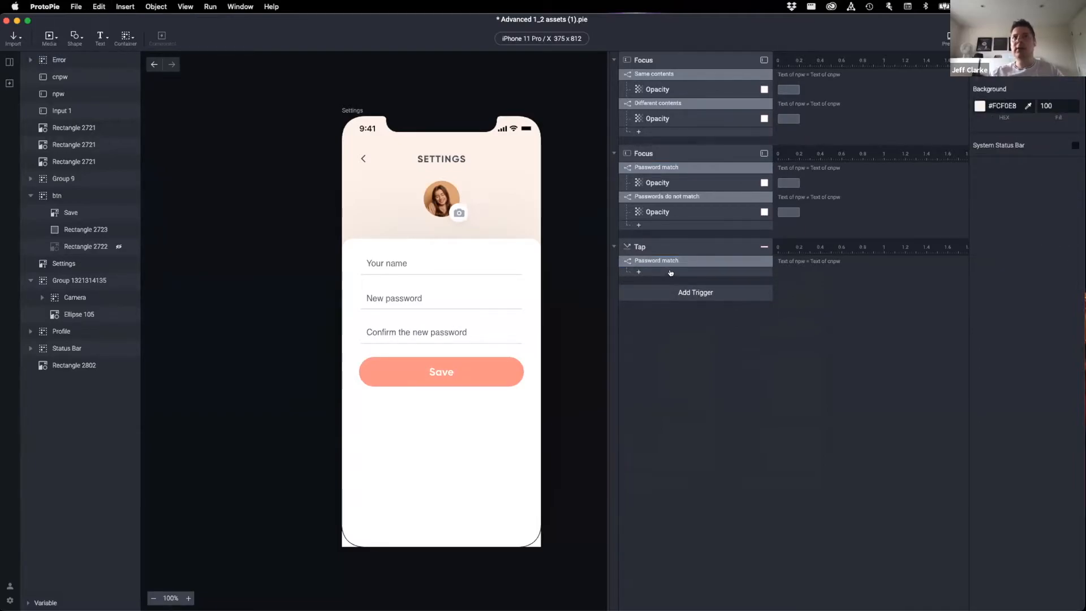
Add a Jump response to the IoT home scene under the Tap trigger's Password match condition.
{"action": "left_click", "coordinate": [670, 272]}
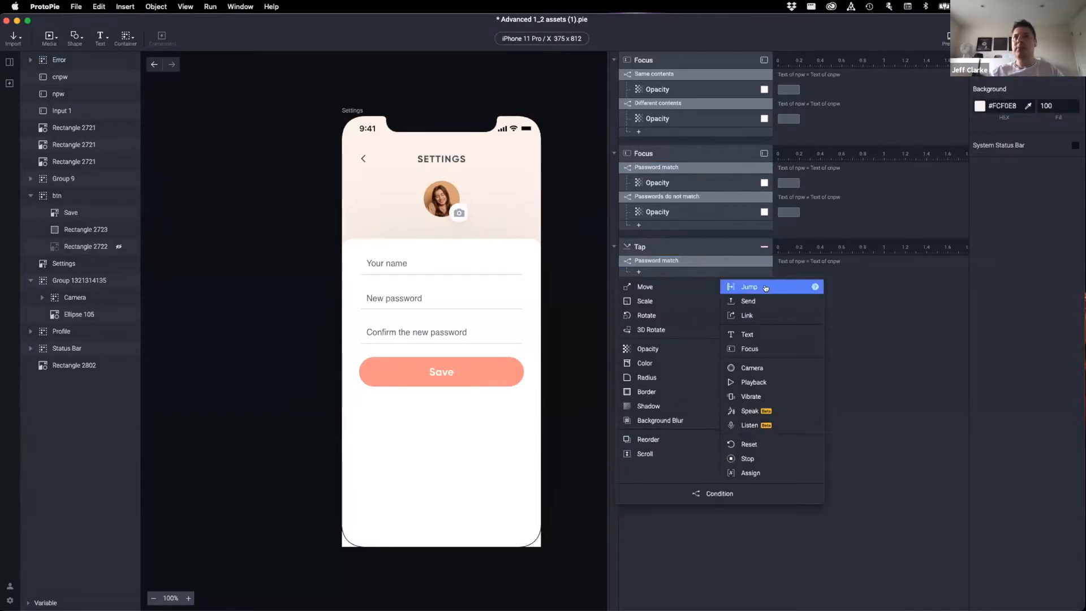
{"action": "left_click", "coordinate": [730, 287]}
{"action": "left_click", "coordinate": [1014, 83]}
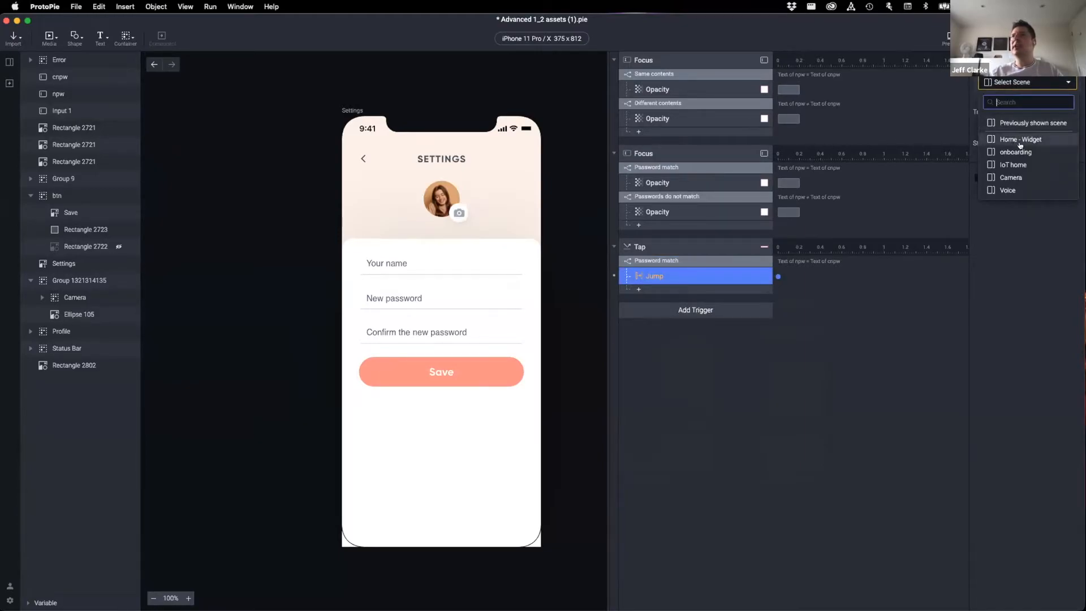
{"action": "left_click", "coordinate": [1028, 140]}
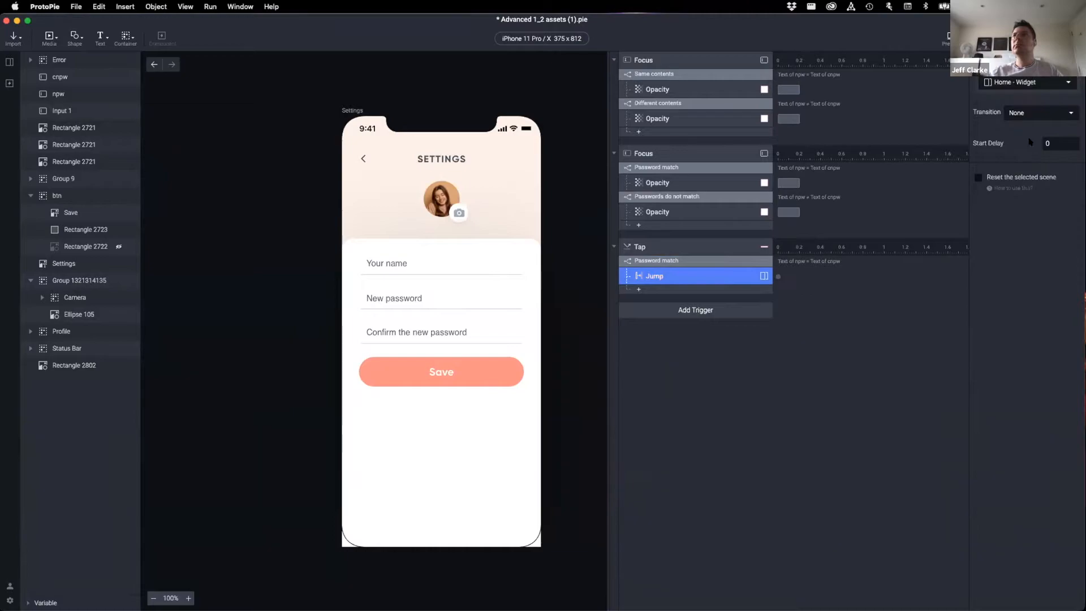
{"action": "left_click", "coordinate": [1025, 84]}
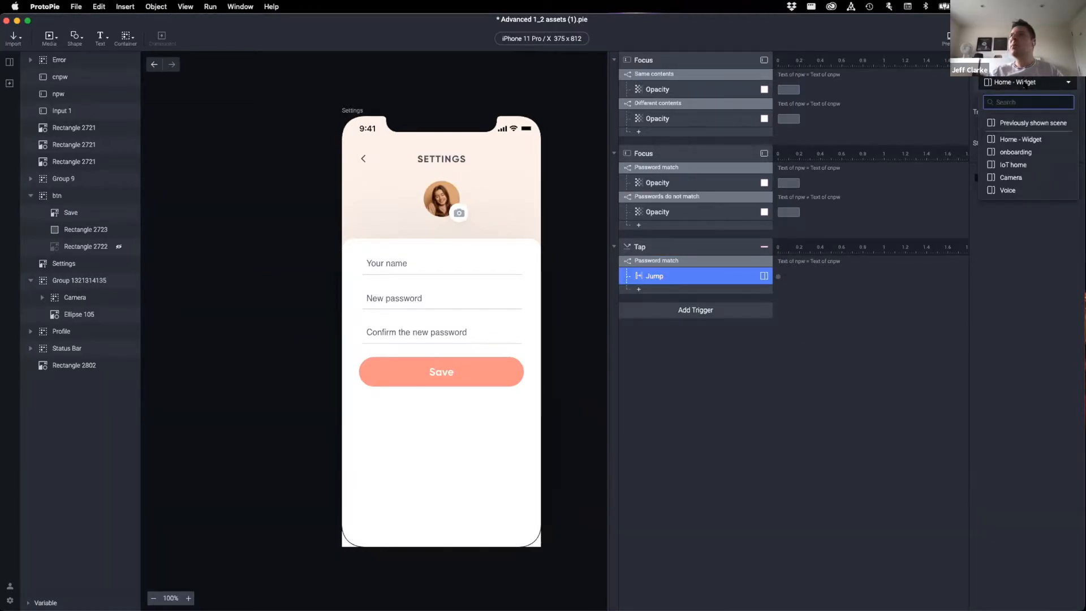
{"action": "left_click", "coordinate": [1015, 165]}
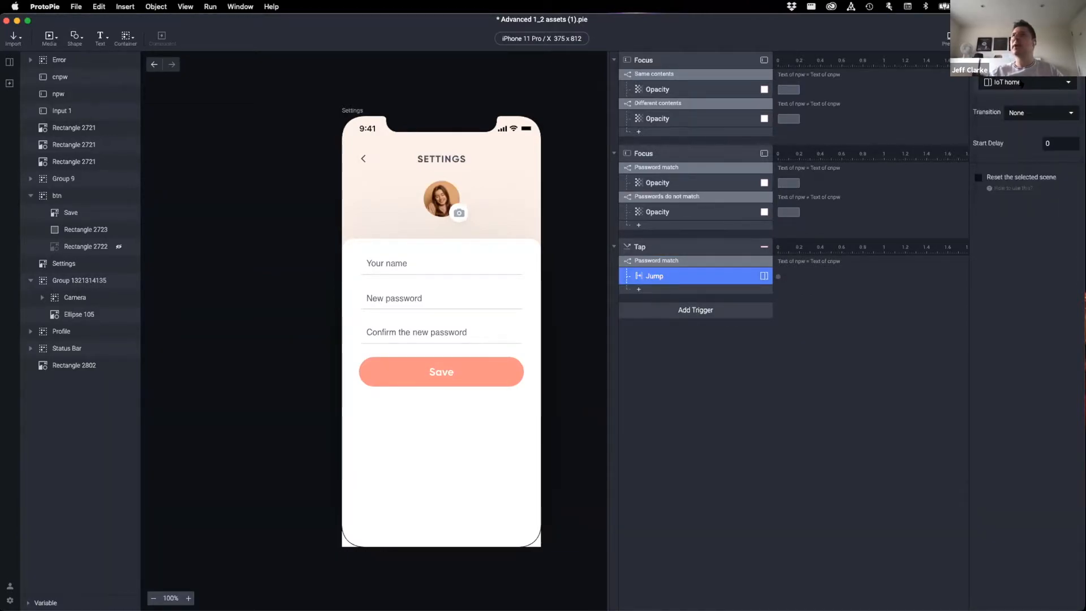
Preview the Settings scene, enter only a new password without confirming it, and test the Save button.
{"action": "left_click", "coordinate": [777, 390]}
{"action": "left_click", "coordinate": [944, 36]}
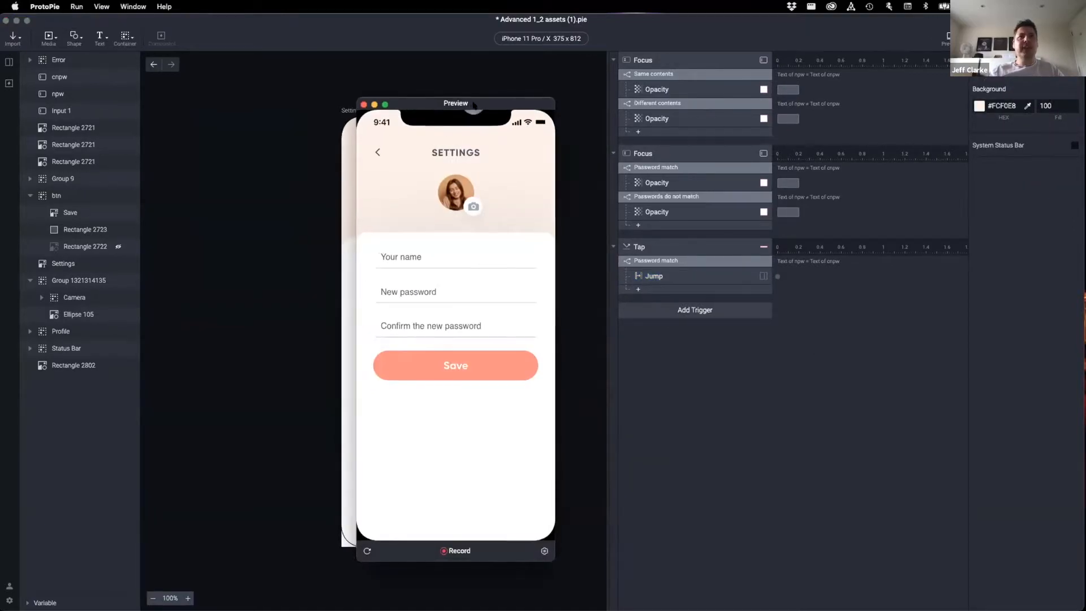
{"action": "left_click_drag", "start_coordinate": [473, 105], "coordinate": [497, 96]}
{"action": "left_click", "coordinate": [456, 287]}
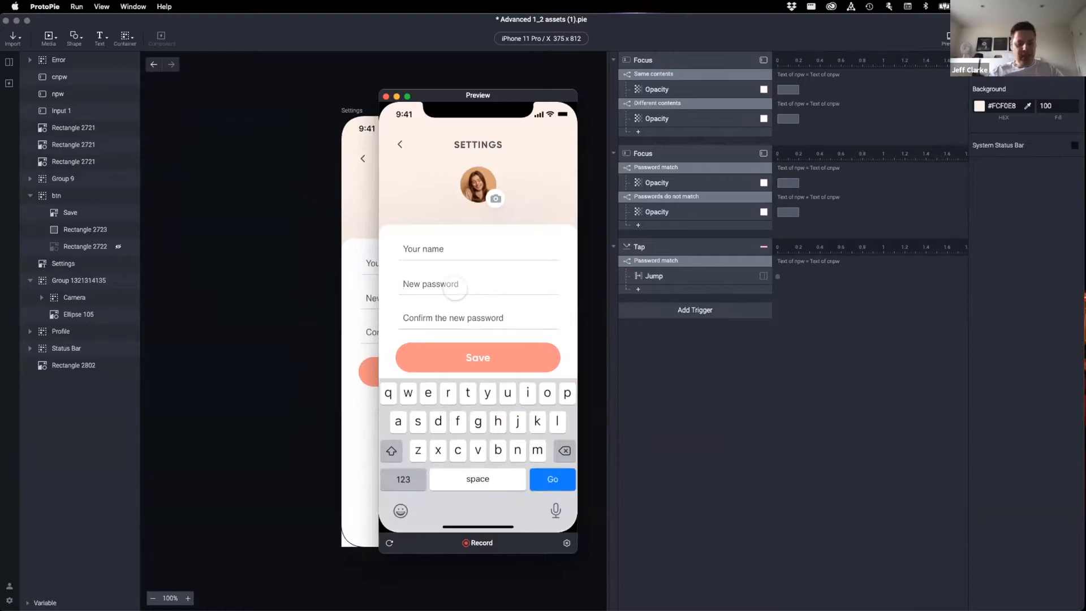
{"action": "type", "text": "••••••••"}
{"action": "left_click", "coordinate": [477, 357]}
{"action": "left_click", "coordinate": [476, 356]}
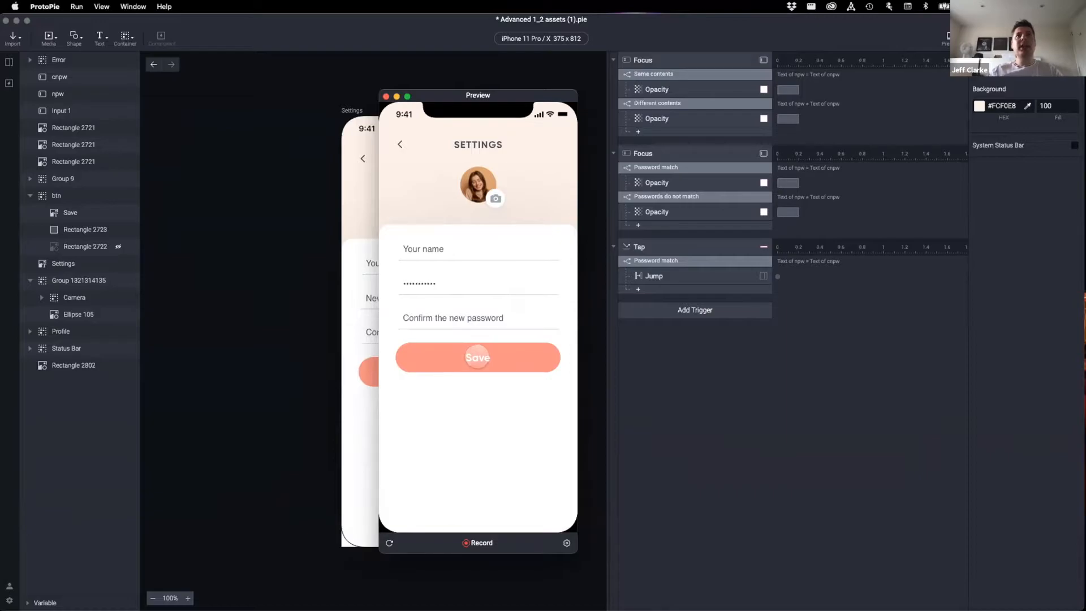
{"action": "left_click_drag", "start_coordinate": [503, 95], "coordinate": [460, 92]}
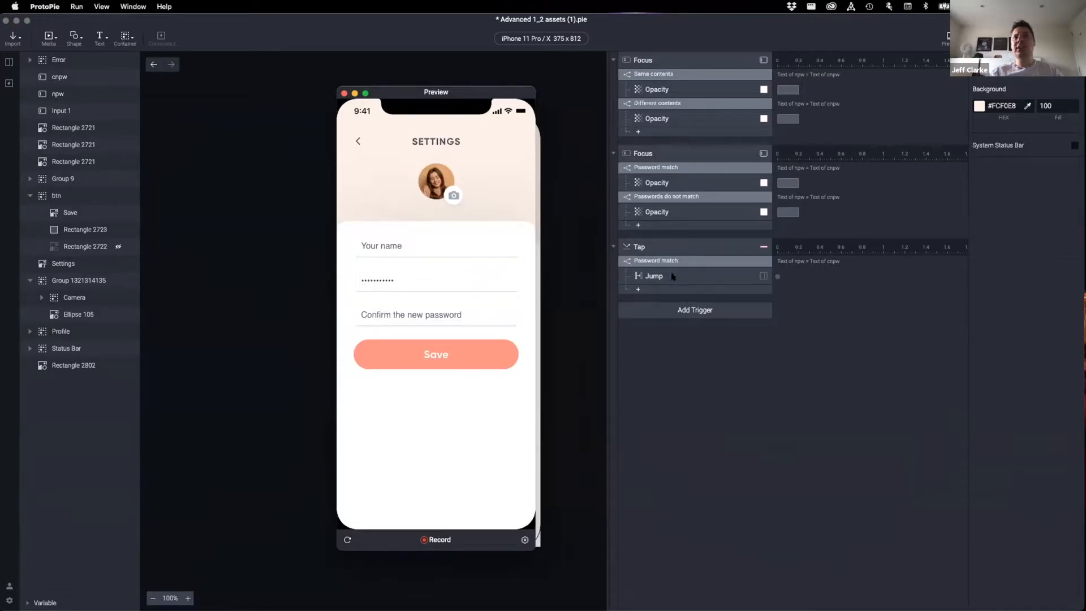
Replace the new password in the preview, enter the same password as confirmation, test the Save button and close the preview.
{"action": "left_click", "coordinate": [390, 280]}
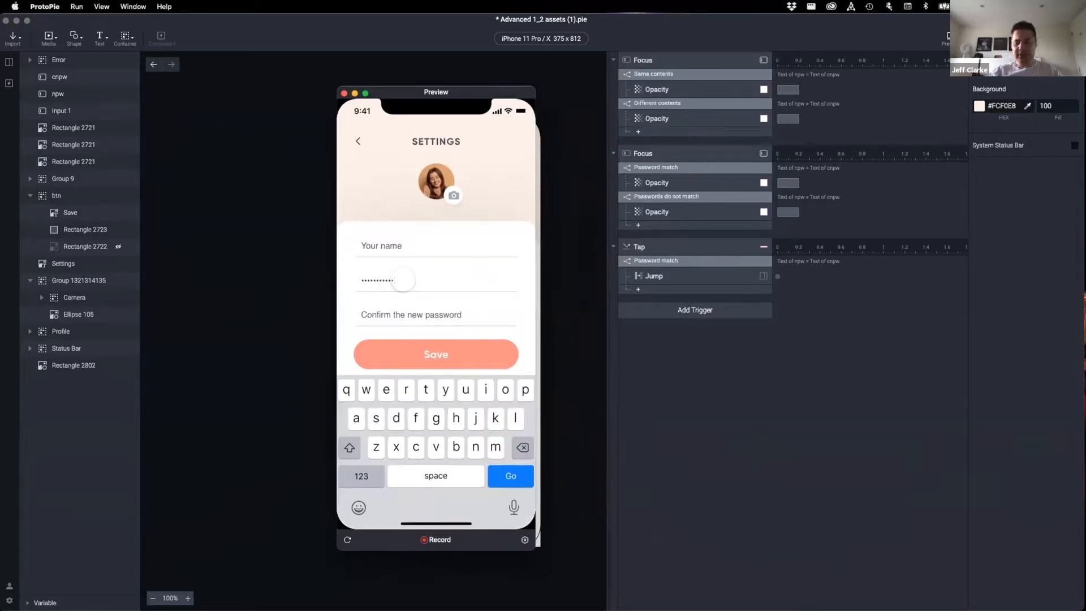
{"action": "type", "text": "•"}
{"action": "key", "text": "BackSpace"}
{"action": "type", "text": "••"}
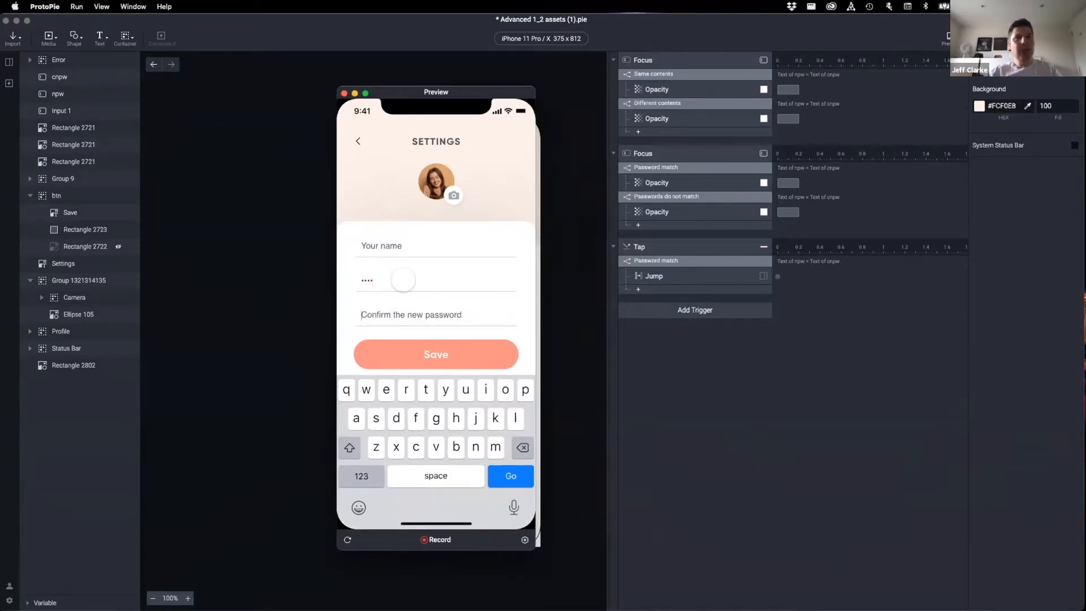
{"action": "key", "text": "Tab"}
{"action": "type", "text": "•"}
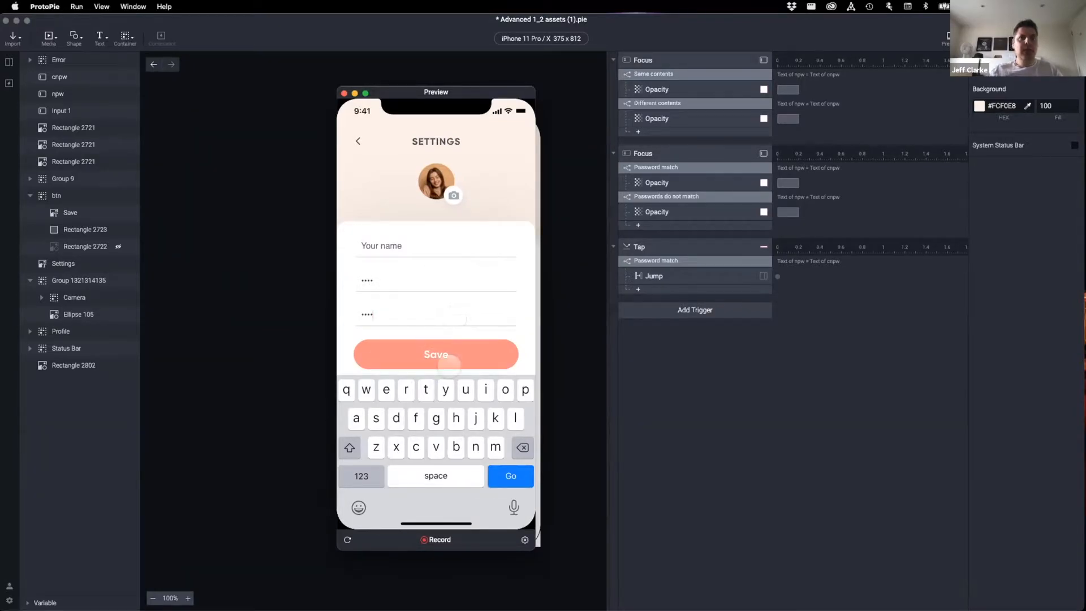
{"action": "left_click", "coordinate": [434, 355]}
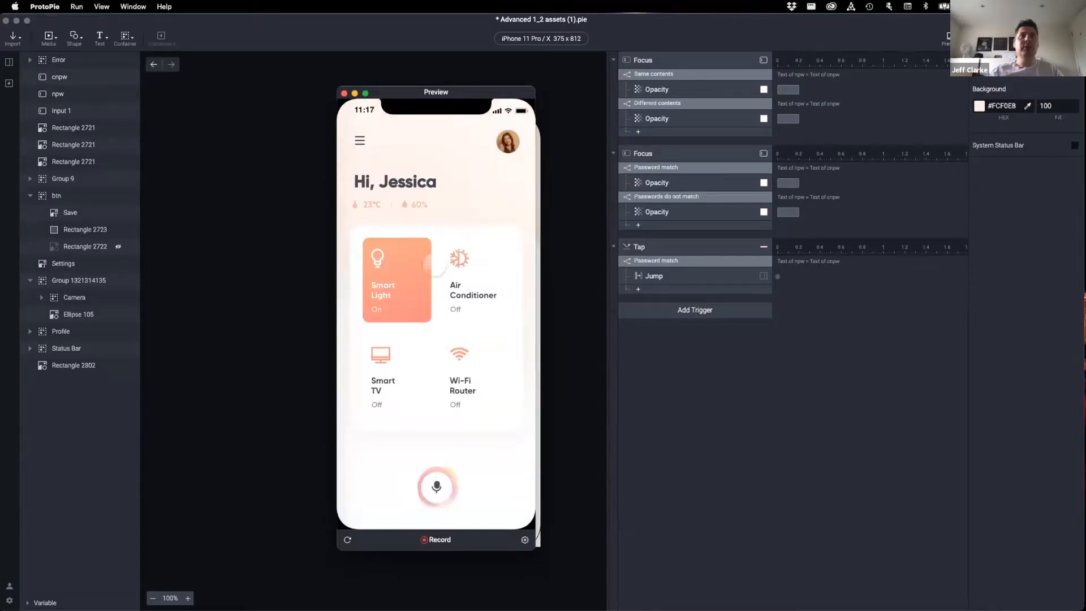
{"action": "left_click", "coordinate": [344, 93]}
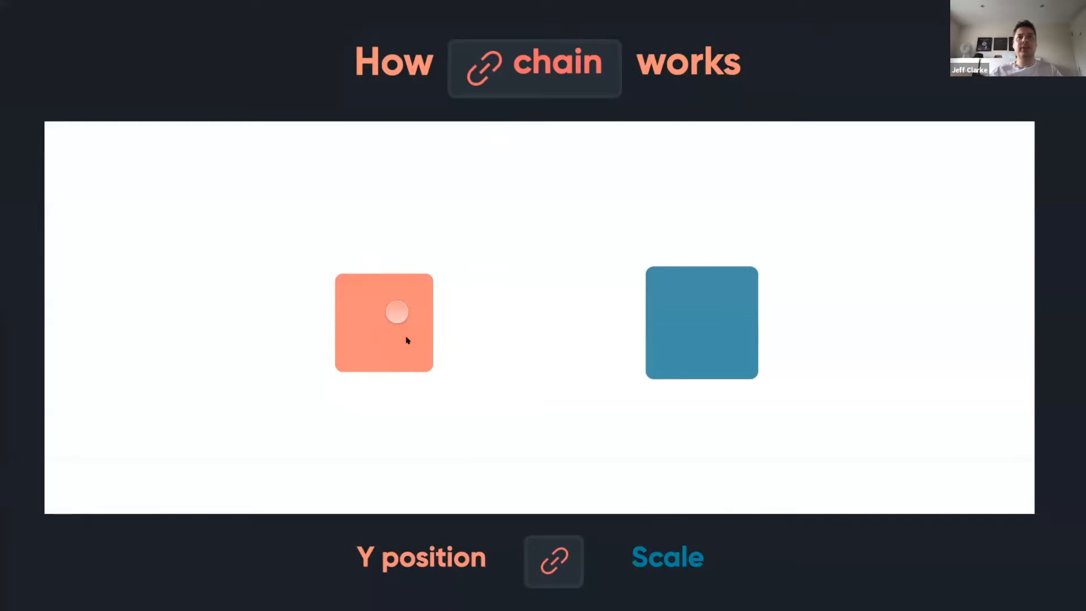
{"action": "left_click", "coordinate": [451, 315]}
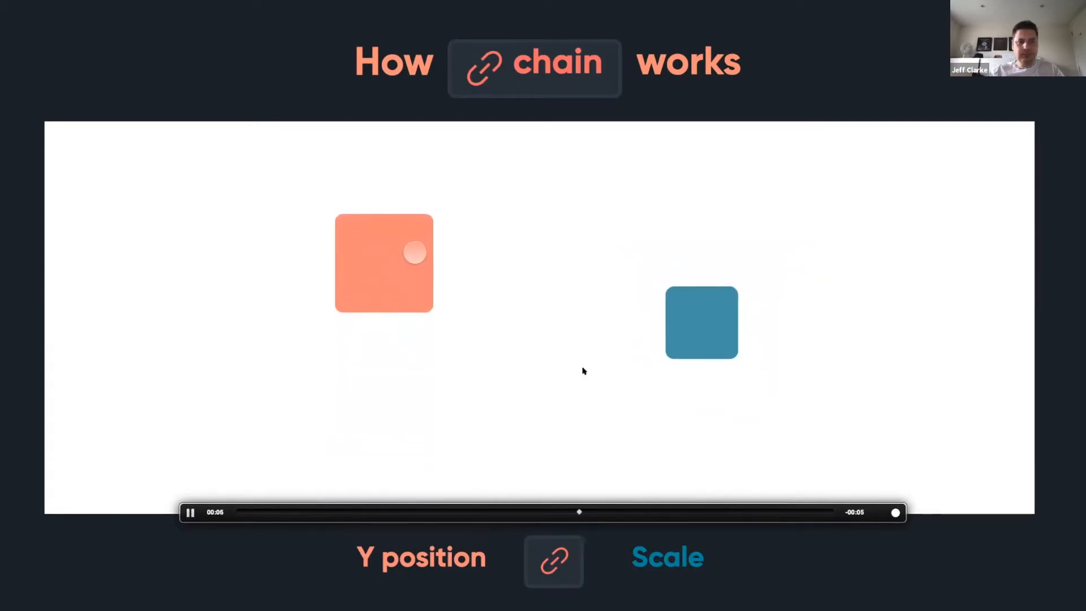
{"action": "key", "text": "Right"}
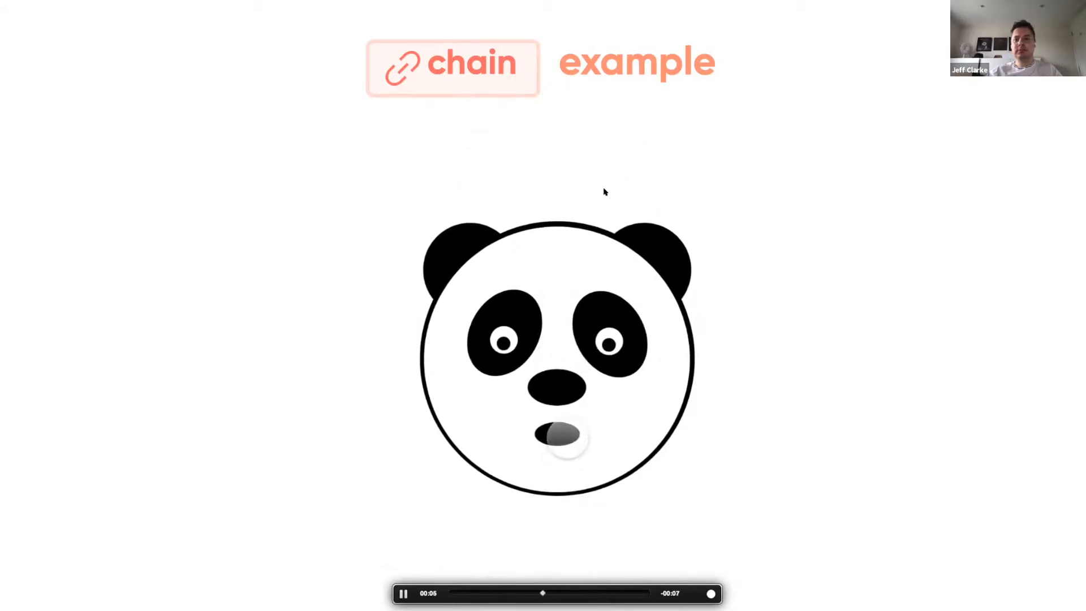
{"action": "key", "text": "Right"}
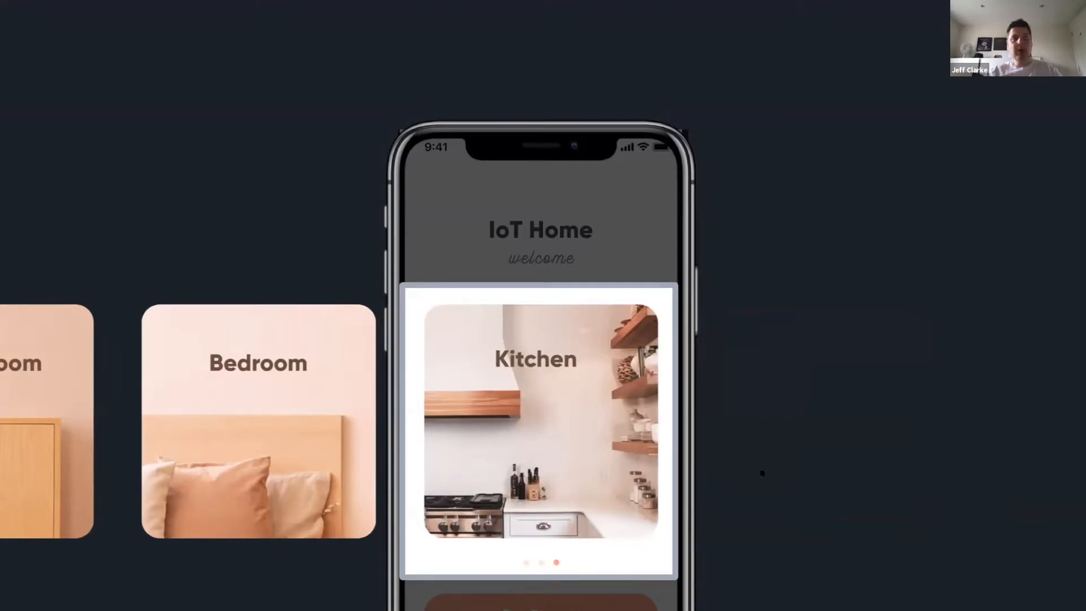
Switch back to ProtoPie, open the onboarding scene and select the paging container.
{"action": "key", "text": "super+Tab"}
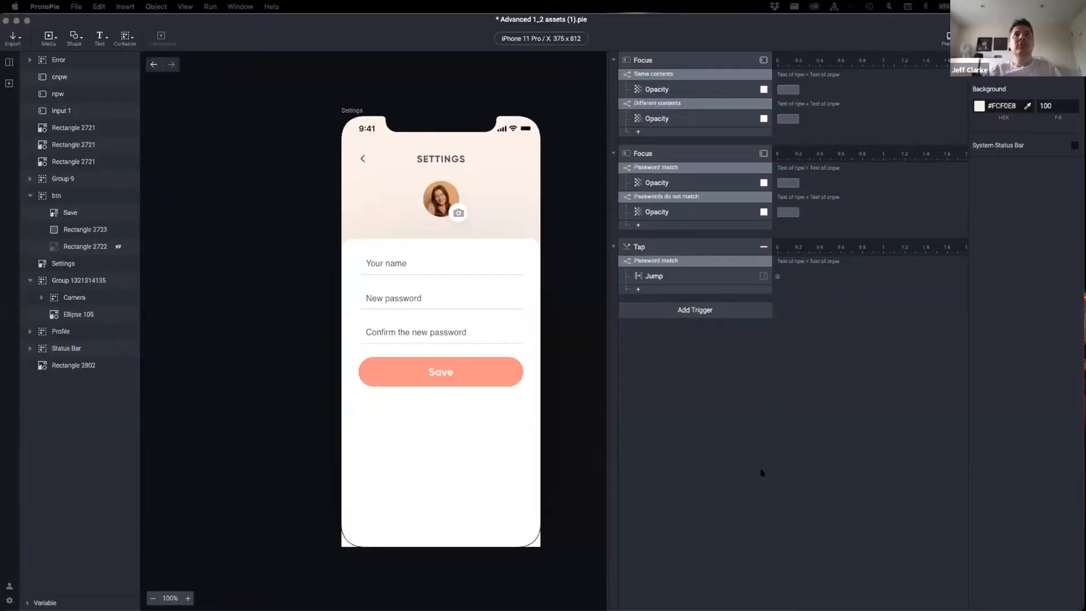
{"action": "left_click", "coordinate": [9, 61]}
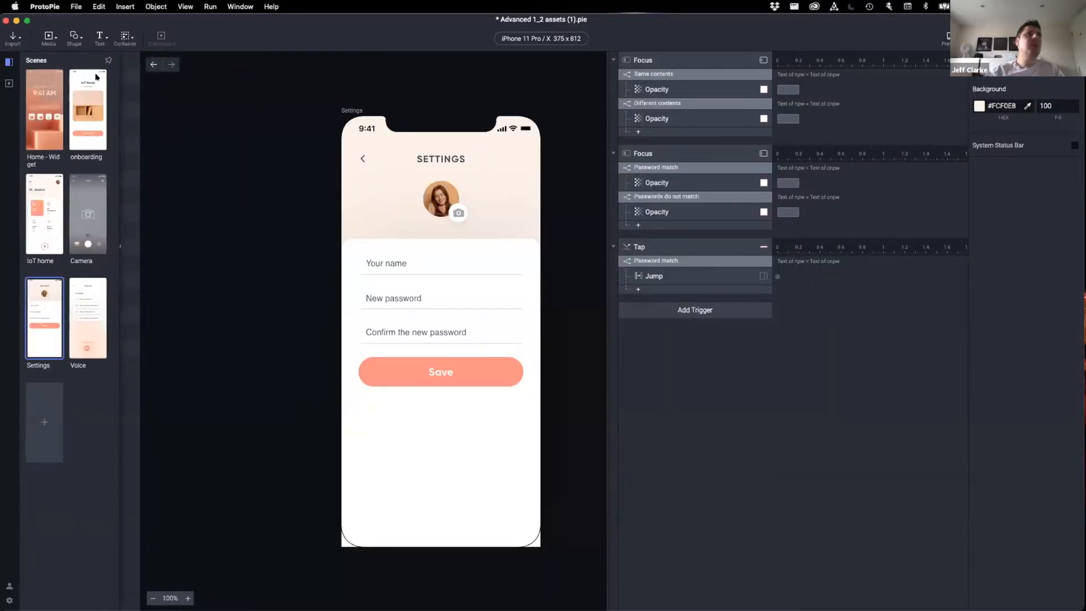
{"action": "double_click", "coordinate": [88, 107]}
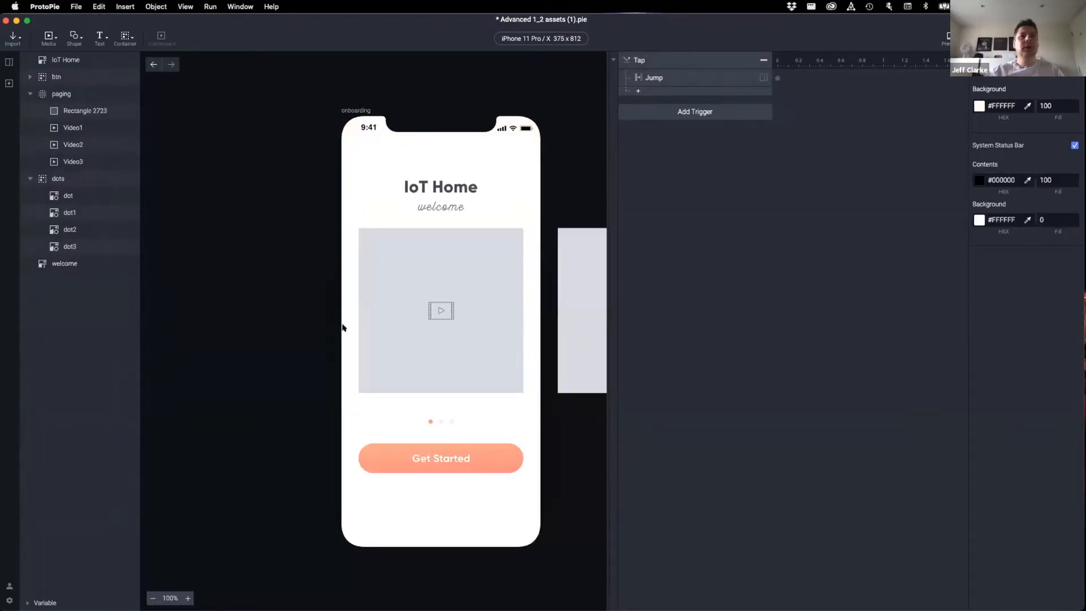
{"action": "left_click", "coordinate": [420, 314]}
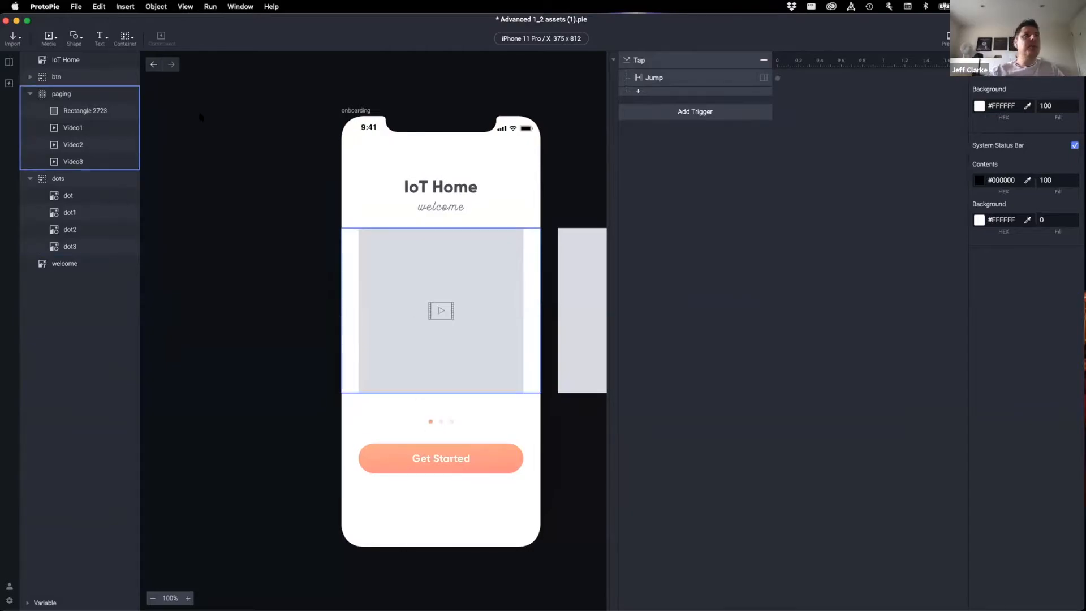
{"action": "left_click", "coordinate": [66, 94]}
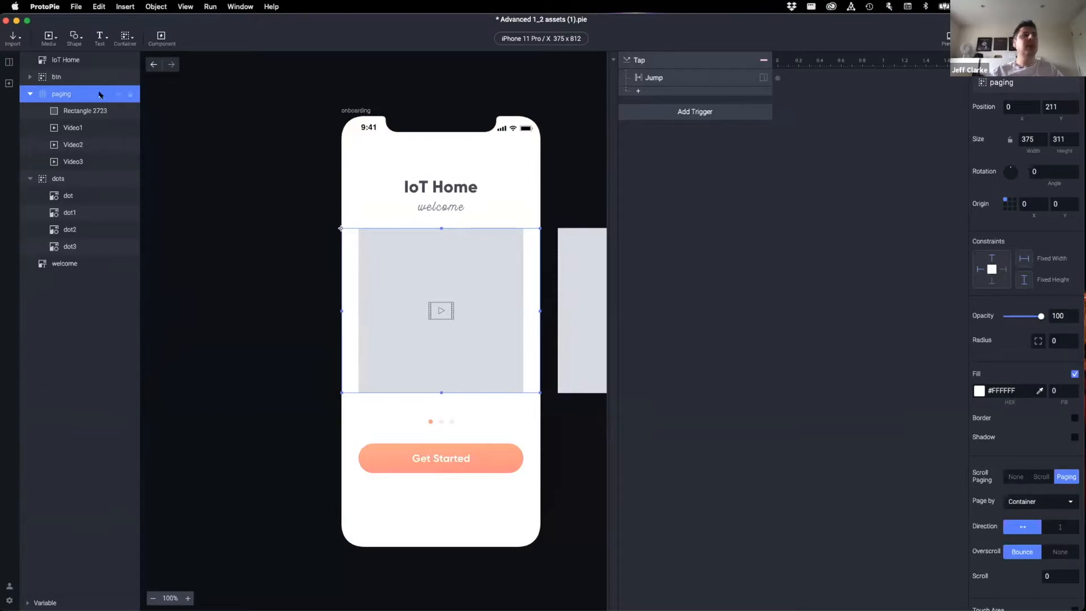
Preview the onboarding scene, swipe through the images in the paging container and close the preview.
{"action": "left_click", "coordinate": [943, 39]}
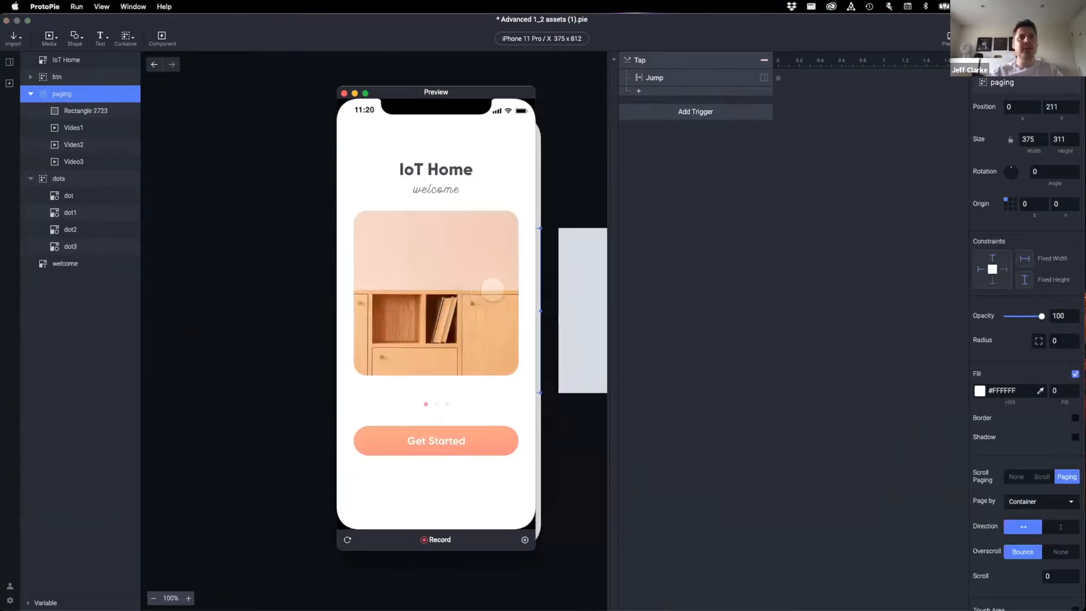
{"action": "mouse_move", "coordinate": [493, 289]}
{"action": "left_mouse_down"}
{"action": "mouse_move", "coordinate": [417, 289]}
{"action": "mouse_move", "coordinate": [475, 292]}
{"action": "left_mouse_up"}
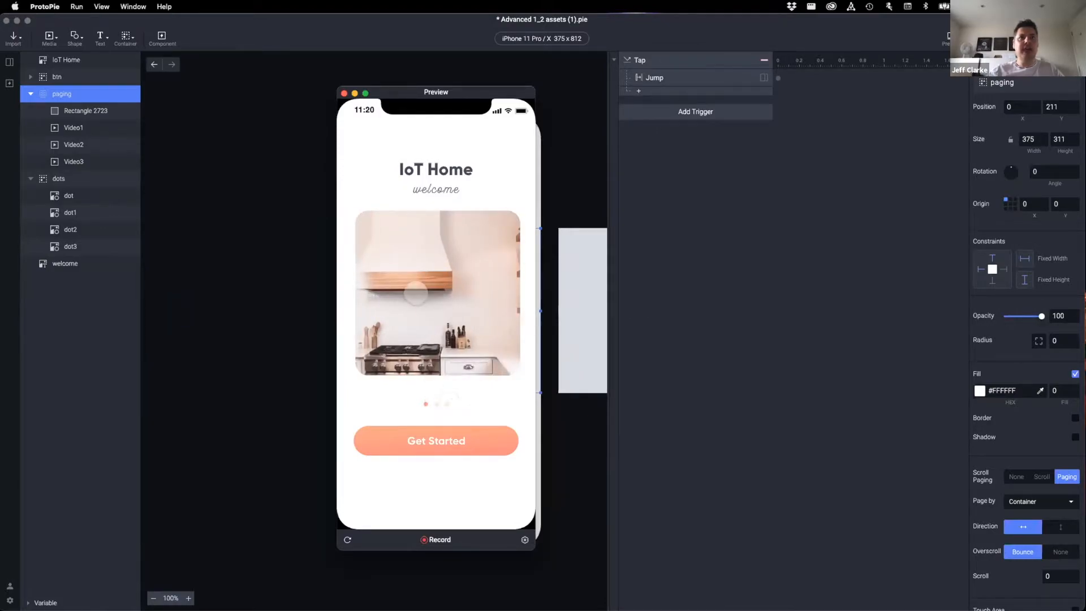
{"action": "left_click_drag", "start_coordinate": [436, 295], "coordinate": [388, 294]}
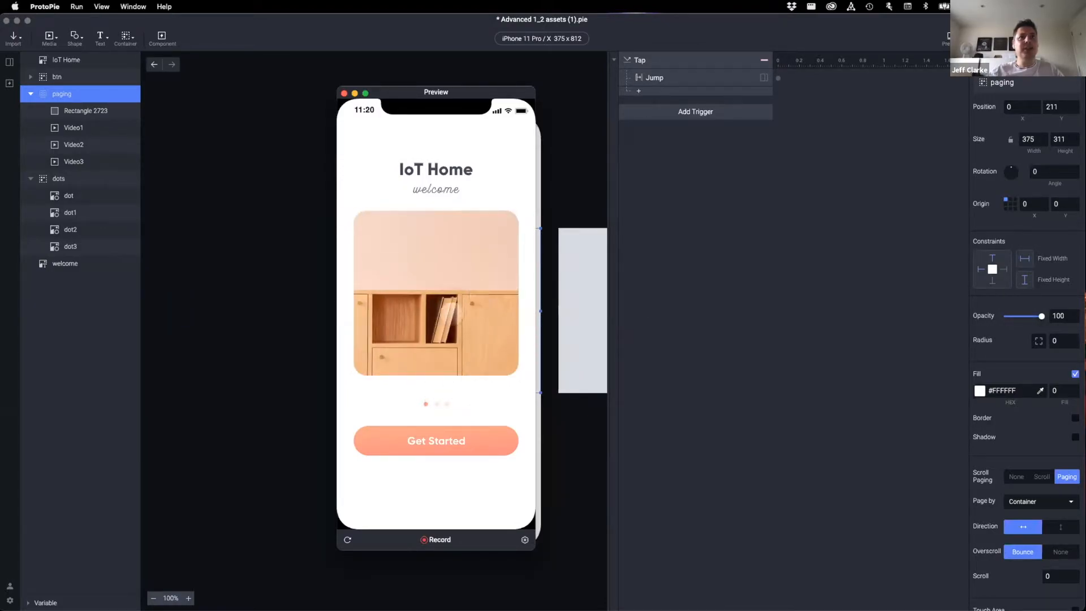
{"action": "left_click", "coordinate": [51, 179]}
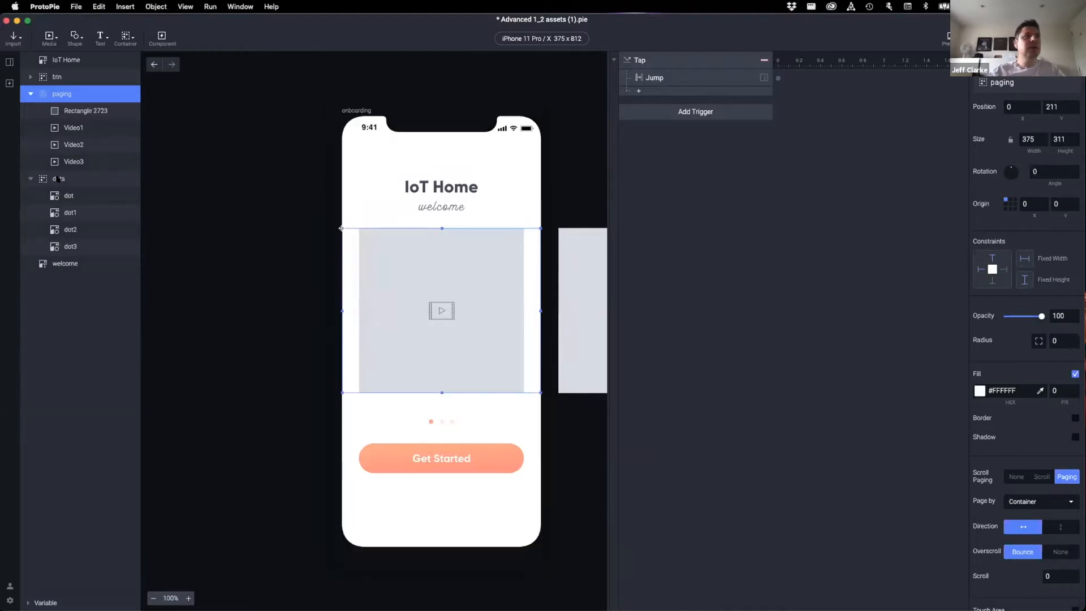
Examine the dots container by temporarily hiding the dot layer, checking dot1, dot2 and dot3, and showing dot again.
{"action": "left_click", "coordinate": [57, 178]}
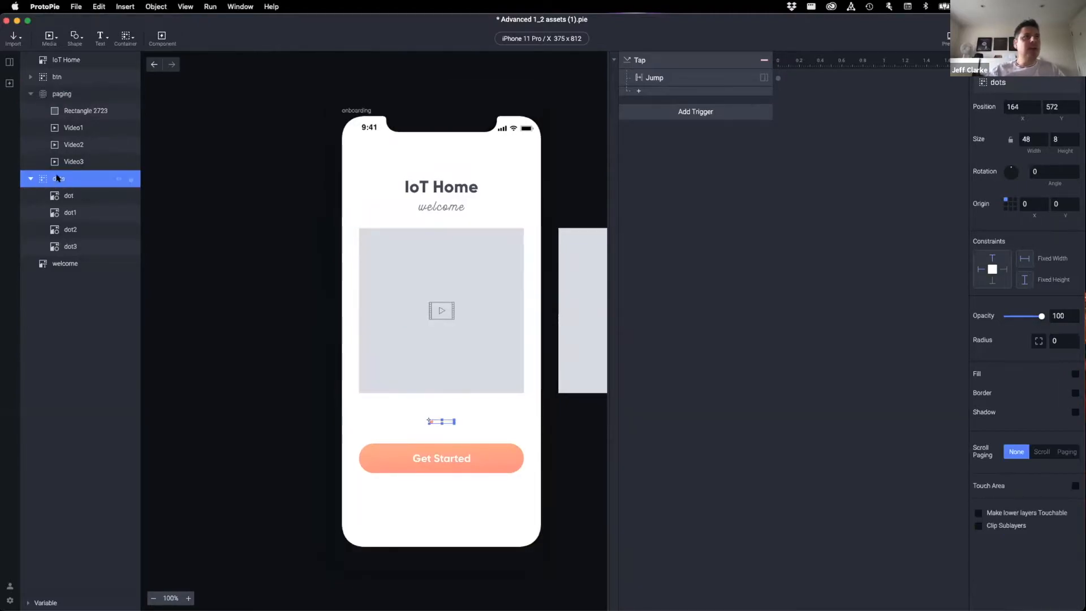
{"action": "left_click", "coordinate": [118, 195]}
{"action": "left_click", "coordinate": [408, 420]}
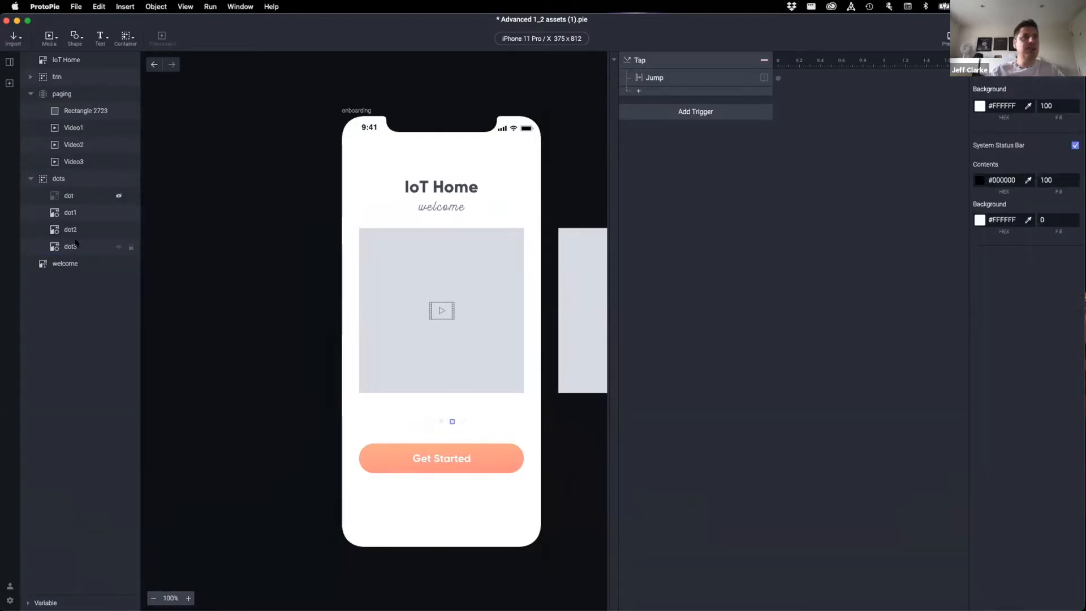
{"action": "left_click", "coordinate": [87, 214]}
{"action": "left_click", "coordinate": [86, 230]}
{"action": "left_click", "coordinate": [86, 246]}
{"action": "left_click", "coordinate": [86, 230]}
{"action": "left_click", "coordinate": [84, 217]}
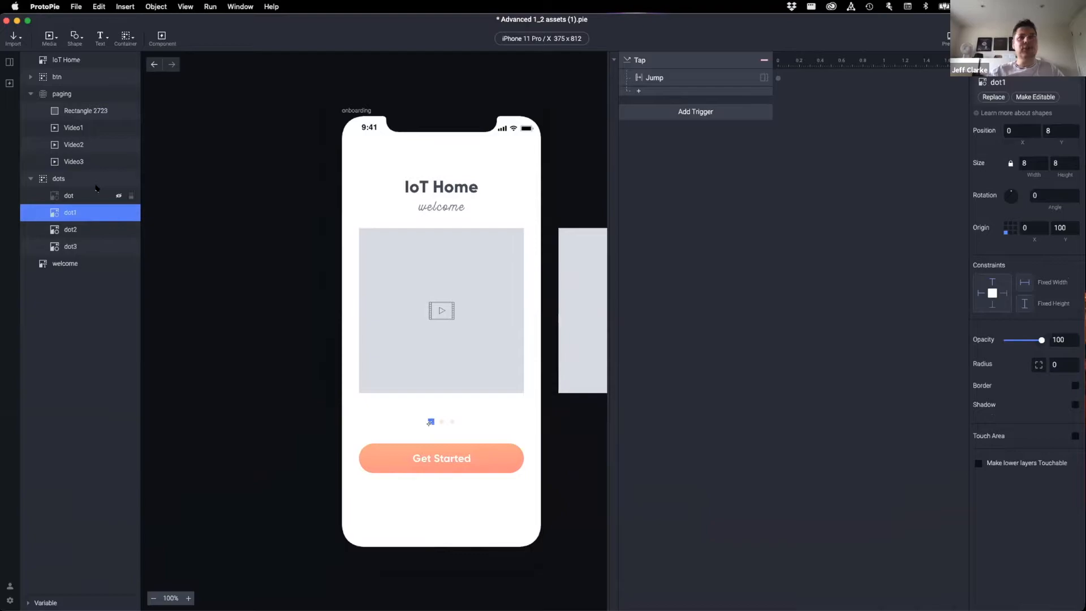
{"action": "left_click", "coordinate": [115, 196]}
{"action": "left_click", "coordinate": [91, 195]}
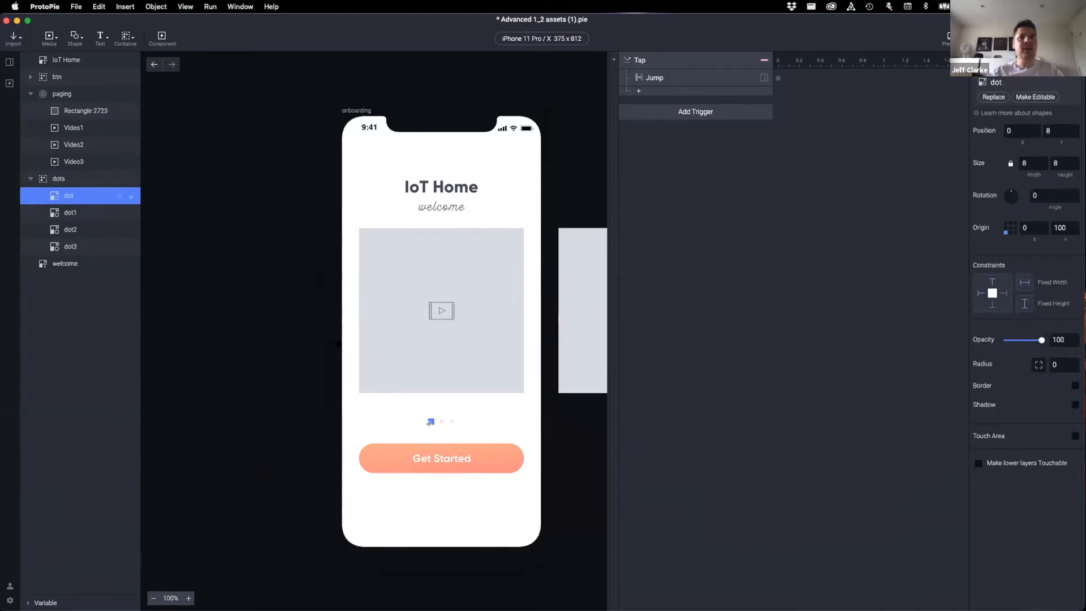
{"action": "left_click", "coordinate": [389, 411]}
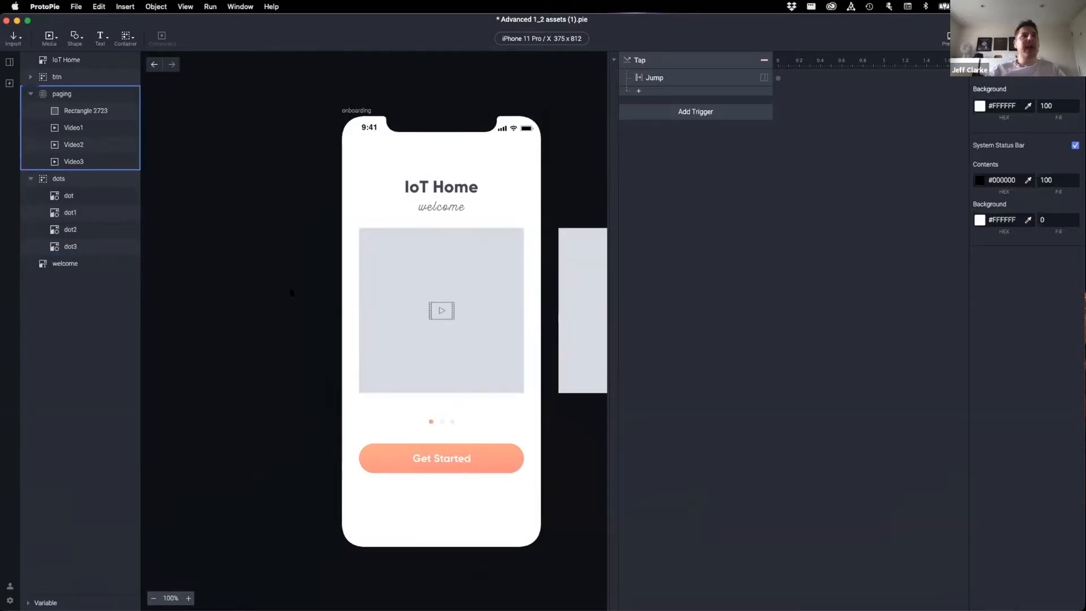
Add a Chain trigger to the onboarding scene, driven by the Scroll property of the paging container.
{"action": "left_click", "coordinate": [62, 94]}
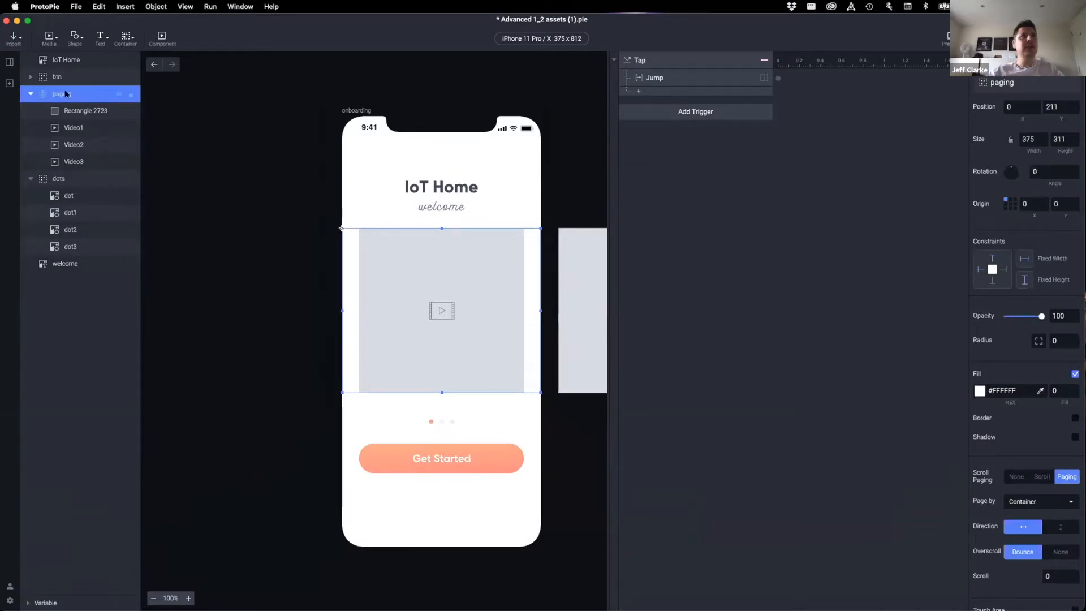
{"action": "left_click", "coordinate": [728, 153]}
{"action": "left_click", "coordinate": [729, 112]}
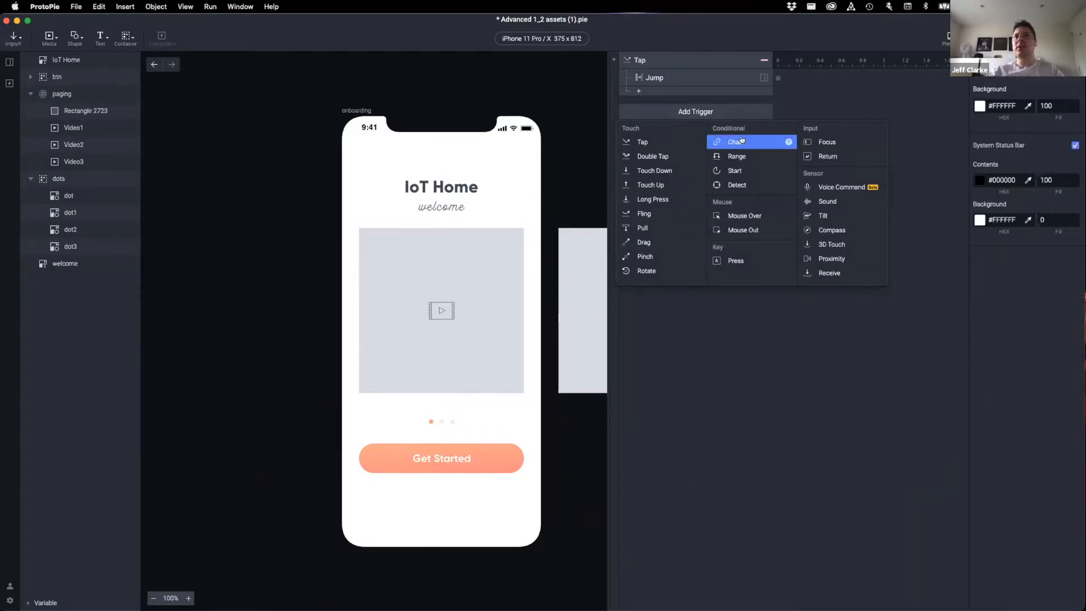
{"action": "left_click", "coordinate": [747, 142]}
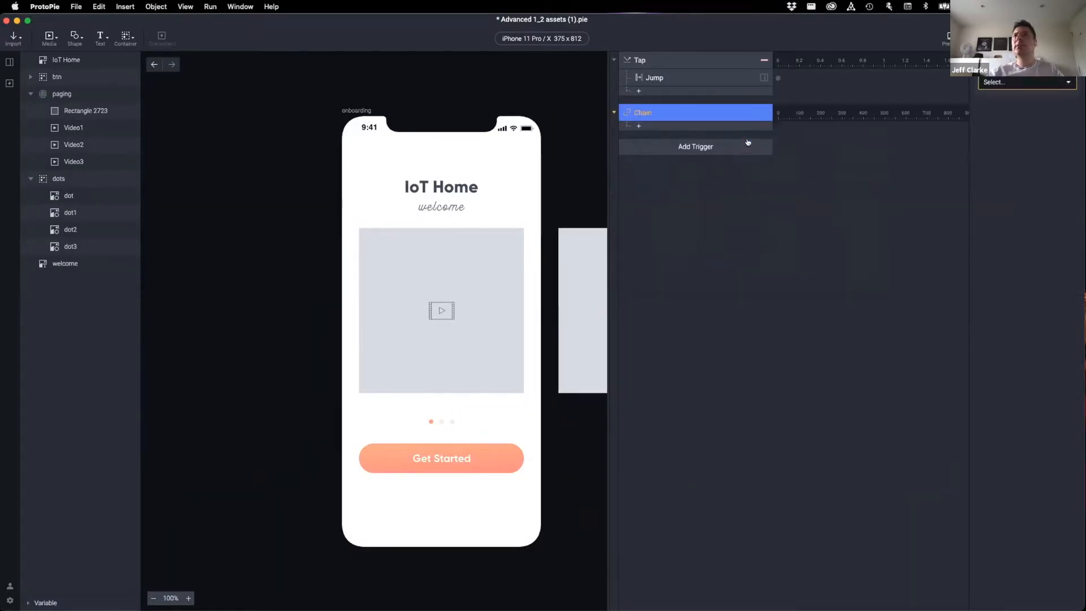
{"action": "left_click", "coordinate": [1008, 82]}
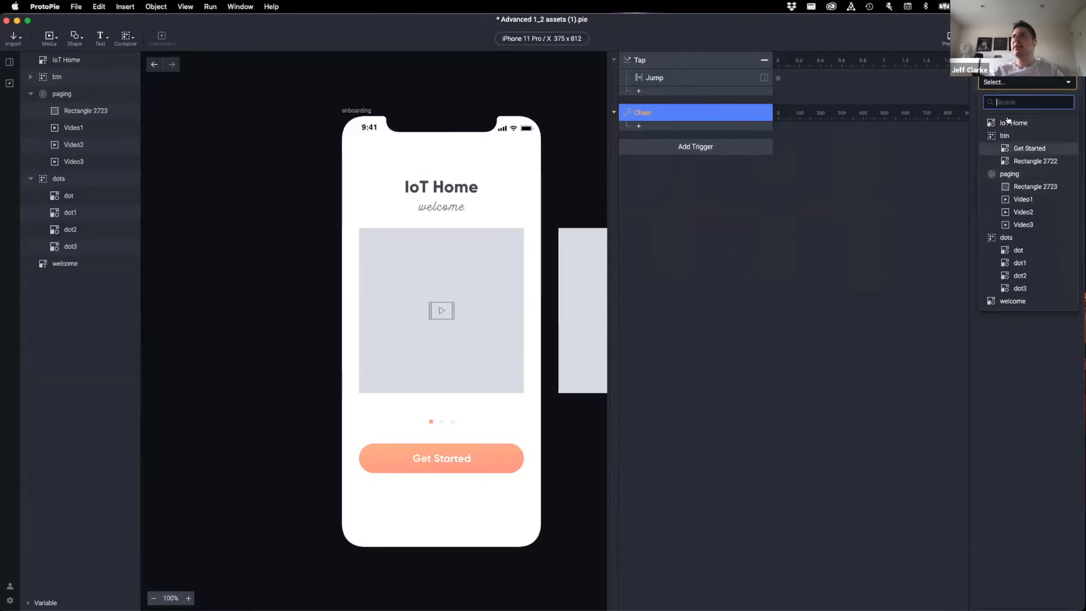
{"action": "type", "text": "paging"}
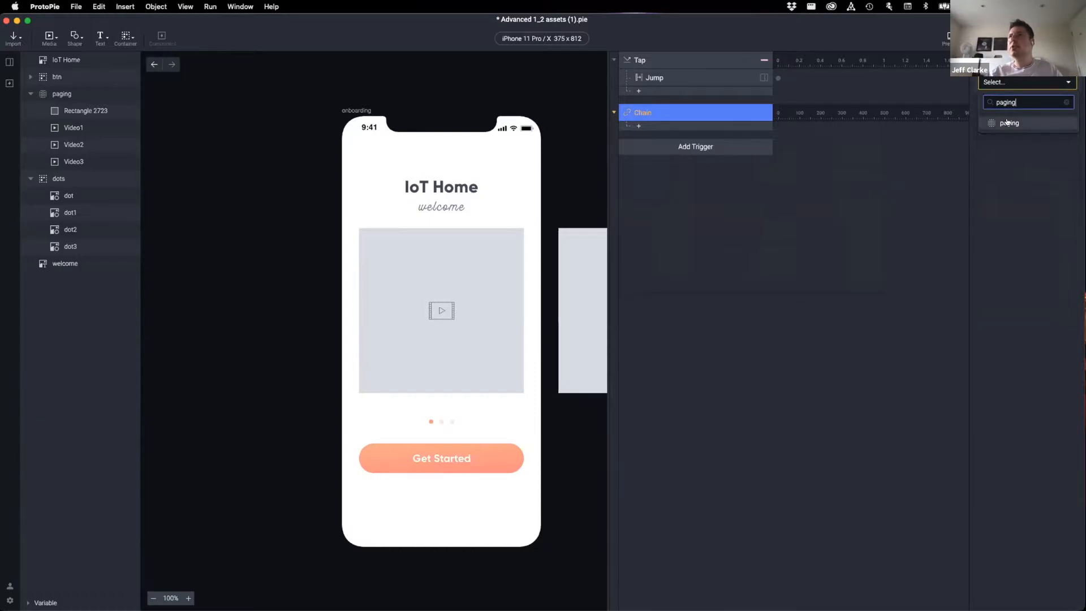
{"action": "left_click", "coordinate": [1009, 123]}
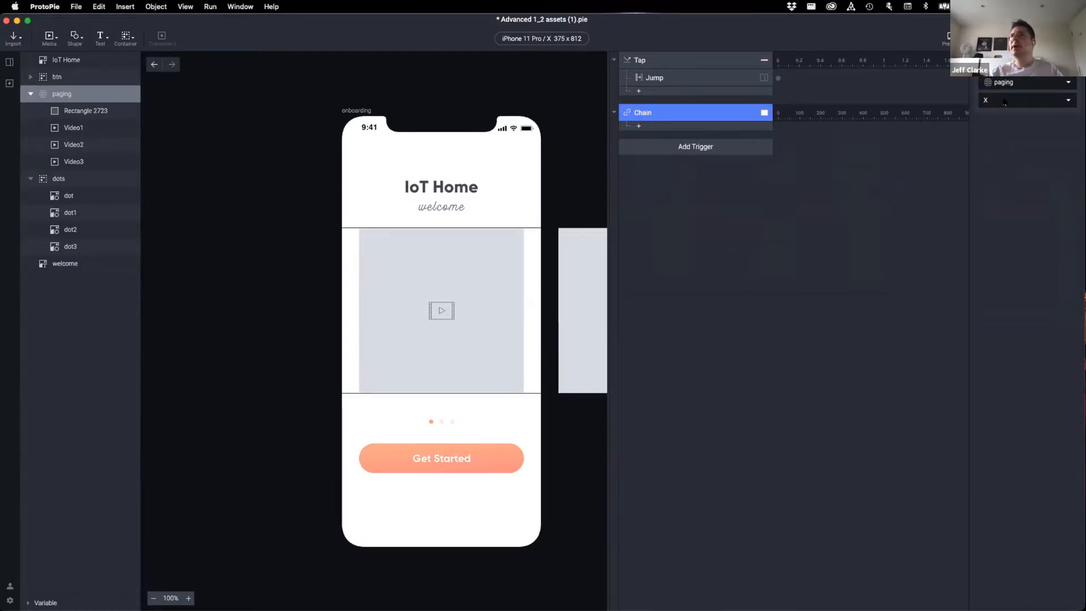
{"action": "left_click", "coordinate": [1005, 100]}
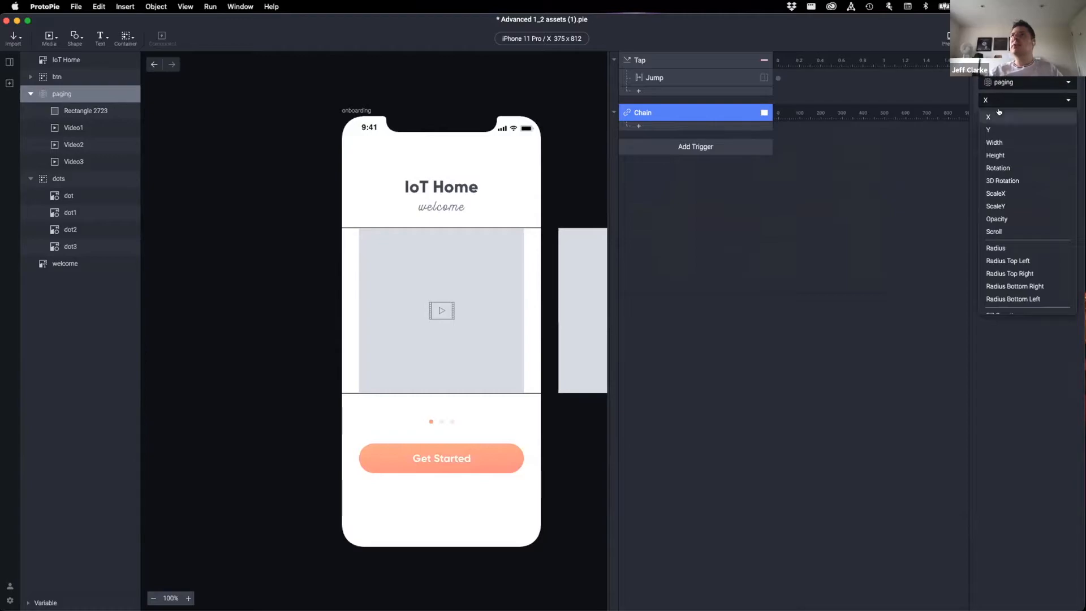
{"action": "scroll", "coordinate": [1000, 170], "scroll_direction": "down", "scroll_amount": 2}
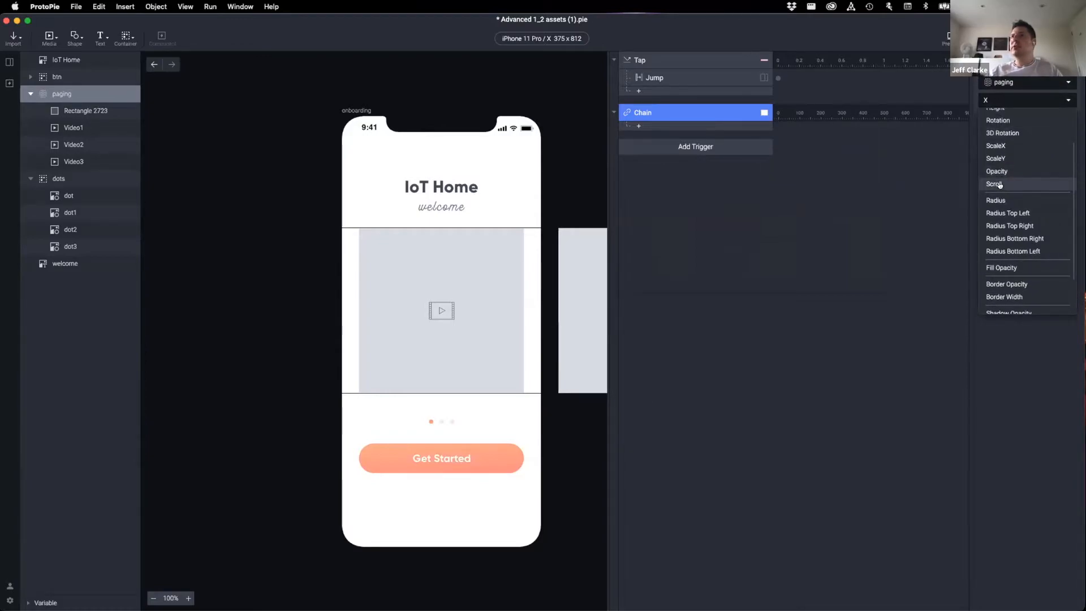
{"action": "left_click", "coordinate": [999, 184]}
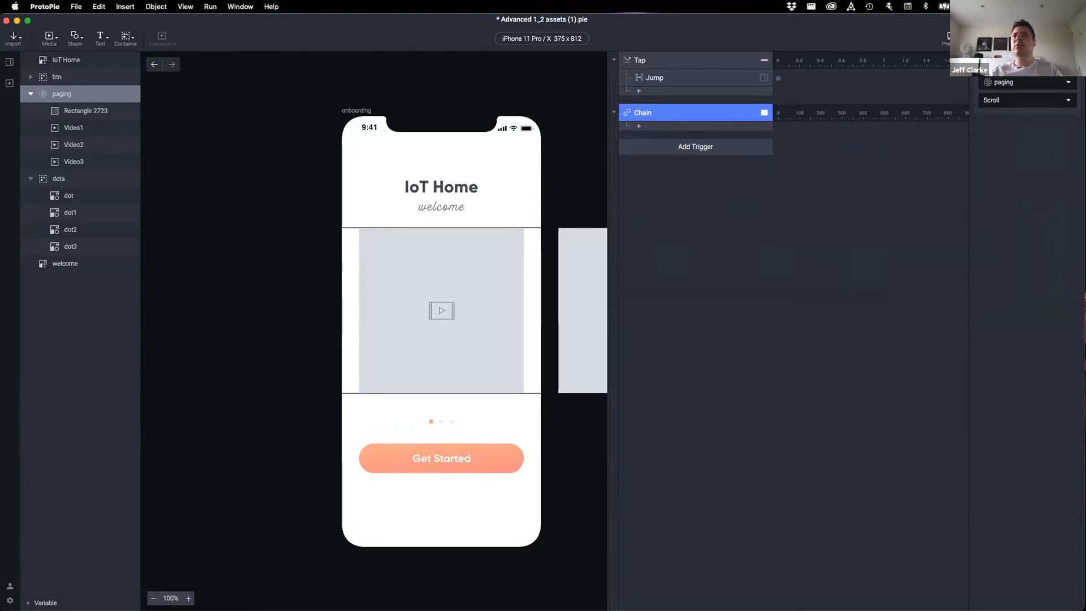
Preview the onboarding scene, swipe horizontally through the paging images to observe the scrolling, and close the preview.
{"action": "left_click", "coordinate": [949, 37]}
{"action": "left_click_drag", "start_coordinate": [481, 279], "coordinate": [404, 283]}
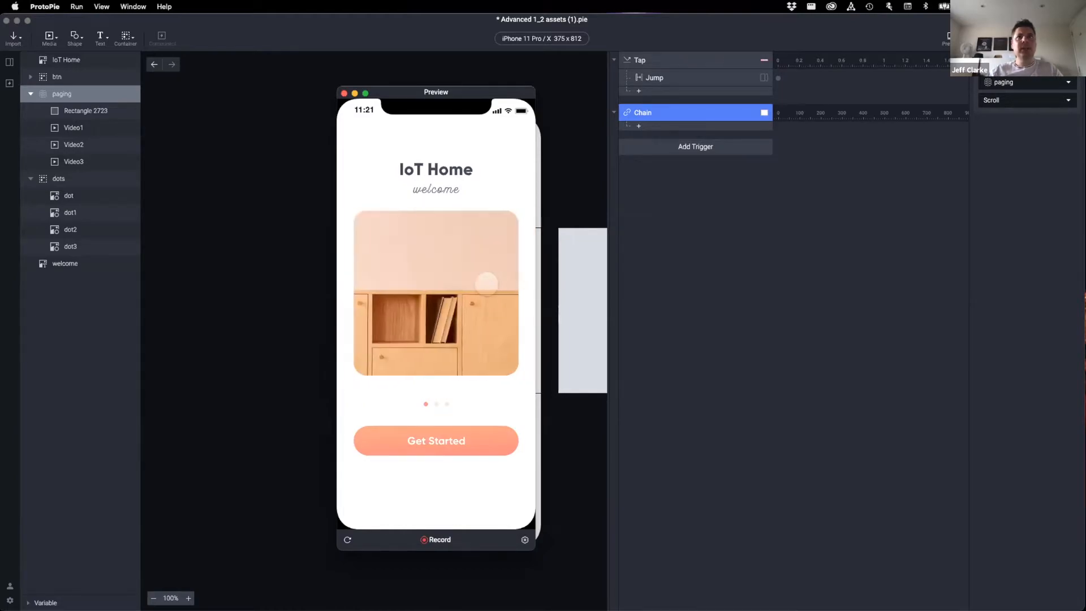
{"action": "mouse_move", "coordinate": [506, 282]}
{"action": "left_mouse_down"}
{"action": "mouse_move", "coordinate": [415, 281]}
{"action": "mouse_move", "coordinate": [480, 280]}
{"action": "mouse_move", "coordinate": [463, 268]}
{"action": "mouse_move", "coordinate": [362, 267]}
{"action": "mouse_move", "coordinate": [496, 270]}
{"action": "left_mouse_up"}
{"action": "left_click_drag", "start_coordinate": [390, 268], "coordinate": [432, 269]}
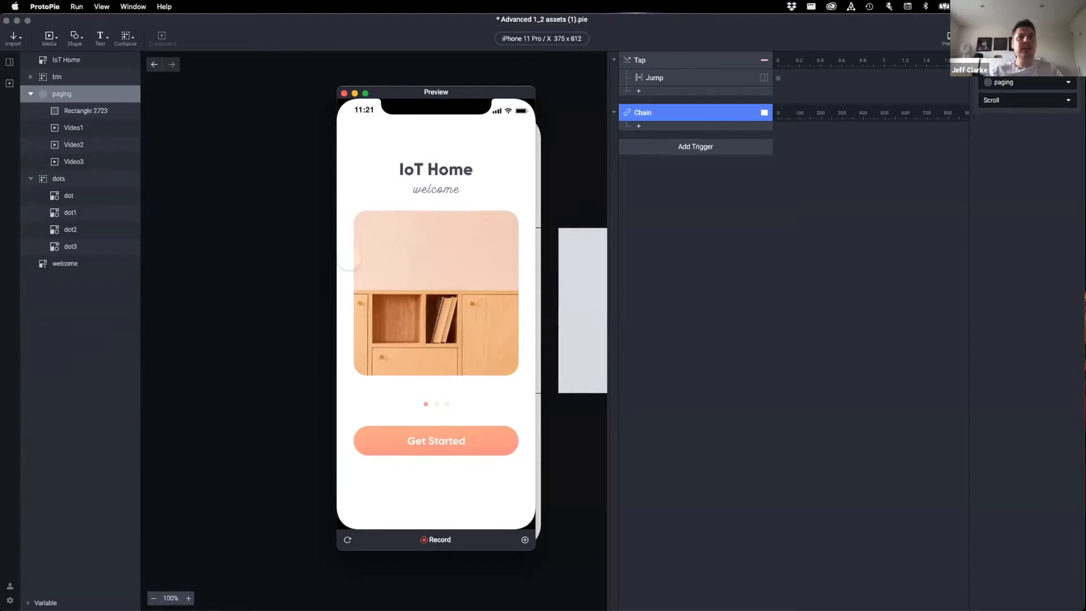
{"action": "left_click_drag", "start_coordinate": [497, 263], "coordinate": [390, 269]}
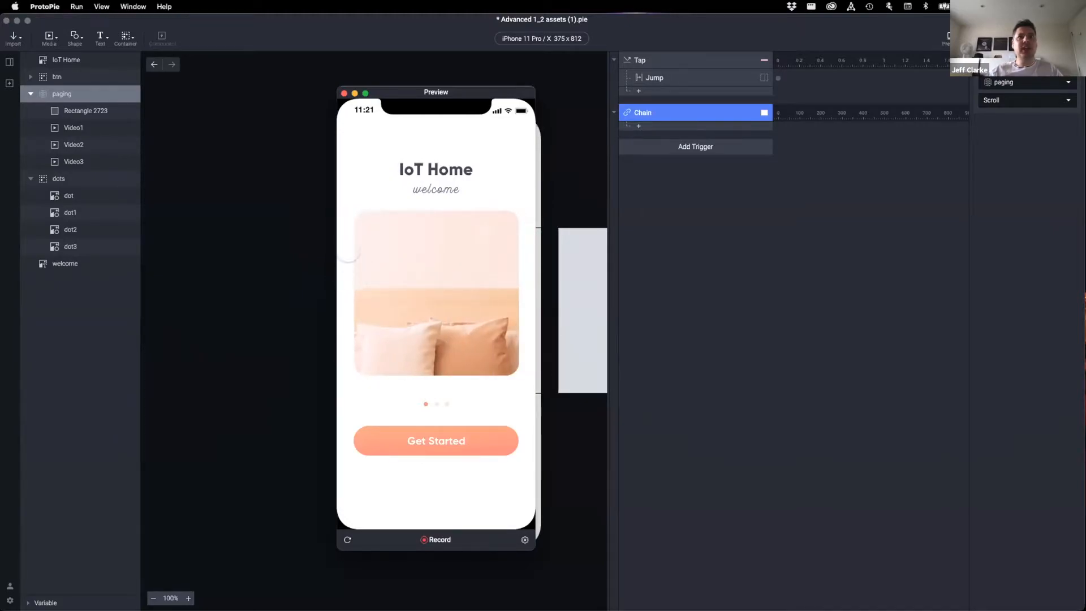
{"action": "left_click", "coordinate": [344, 93]}
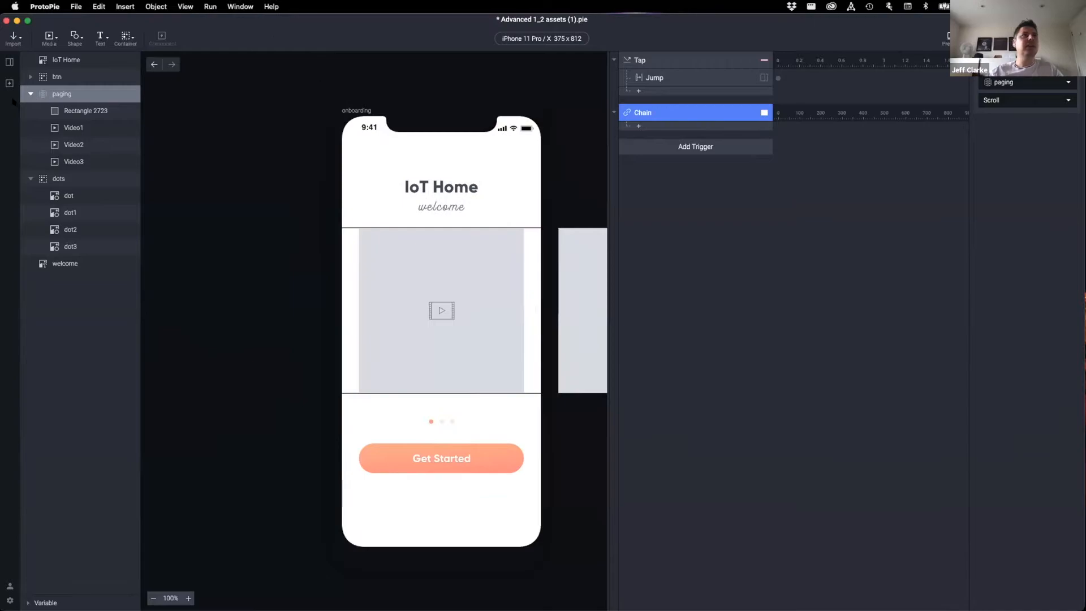
Check the paging container's width in its size properties and return to the Chain trigger.
{"action": "left_click", "coordinate": [56, 94]}
{"action": "left_click", "coordinate": [1028, 139]}
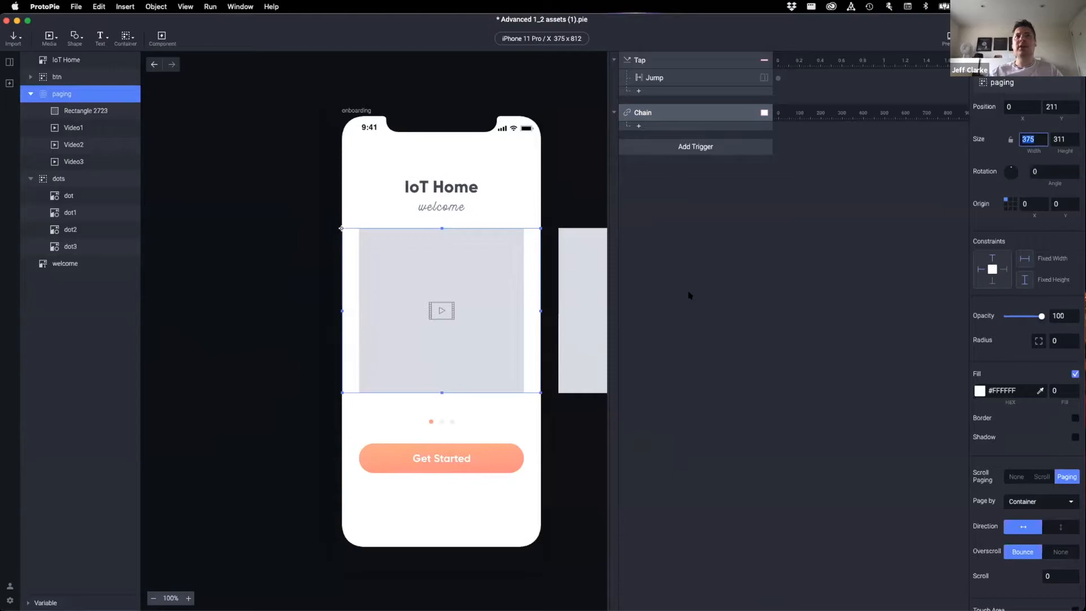
{"action": "left_click", "coordinate": [801, 219]}
{"action": "left_click", "coordinate": [672, 117]}
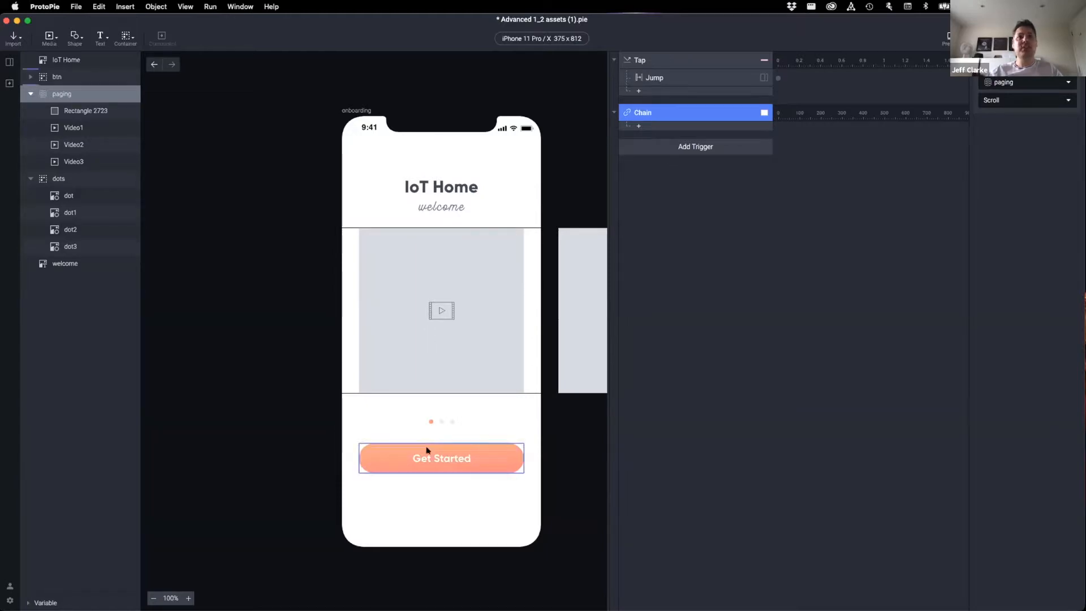
Add a Move response for the dot layer inside the dots container to the paging Chain trigger.
{"action": "left_click", "coordinate": [428, 421]}
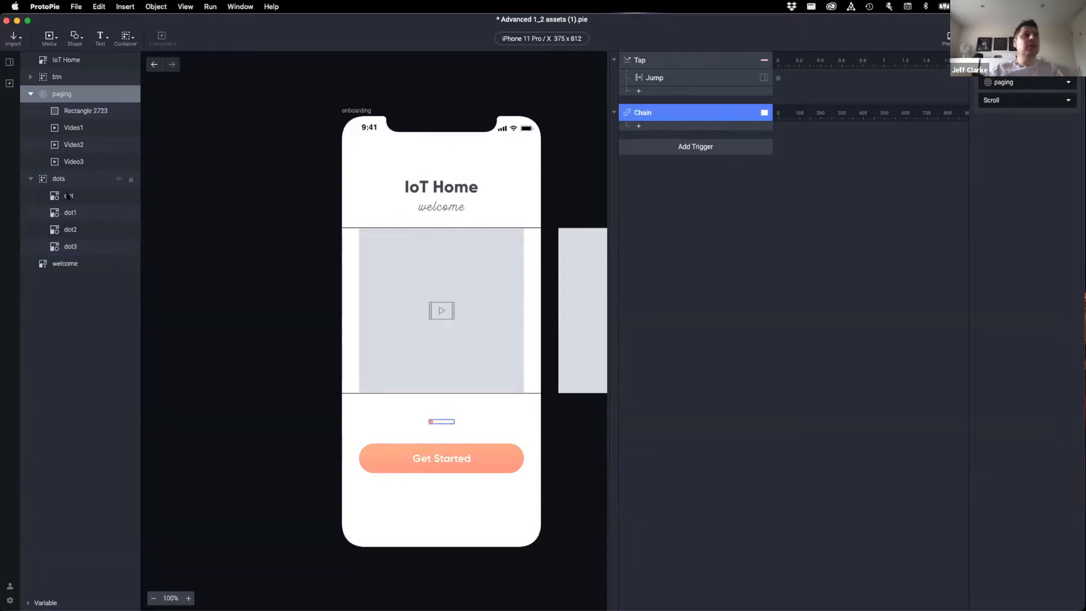
{"action": "left_click", "coordinate": [89, 200]}
{"action": "left_click", "coordinate": [57, 179]}
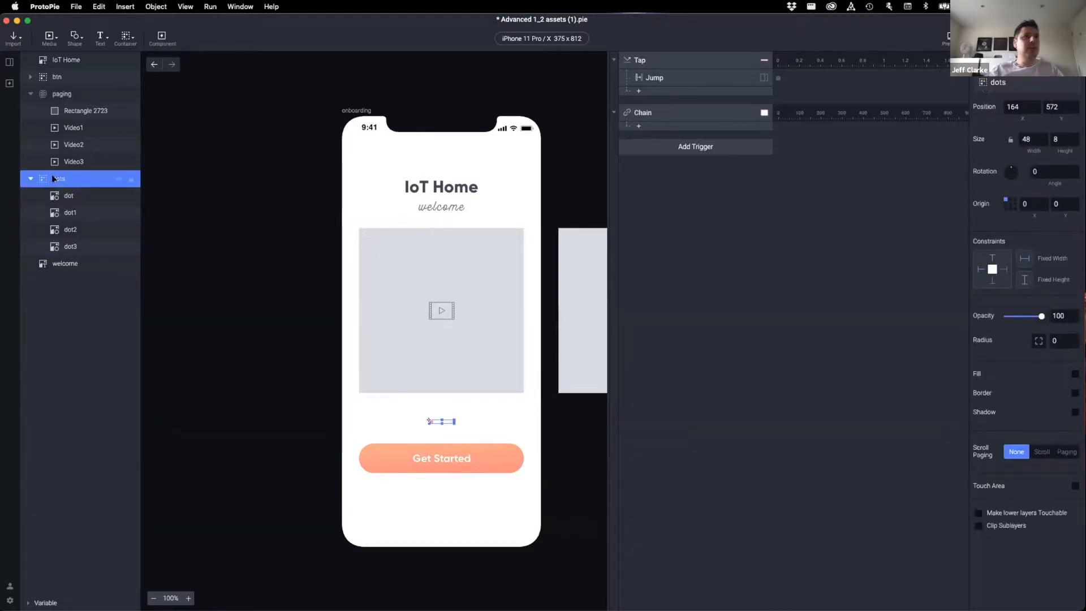
{"action": "left_click", "coordinate": [74, 196]}
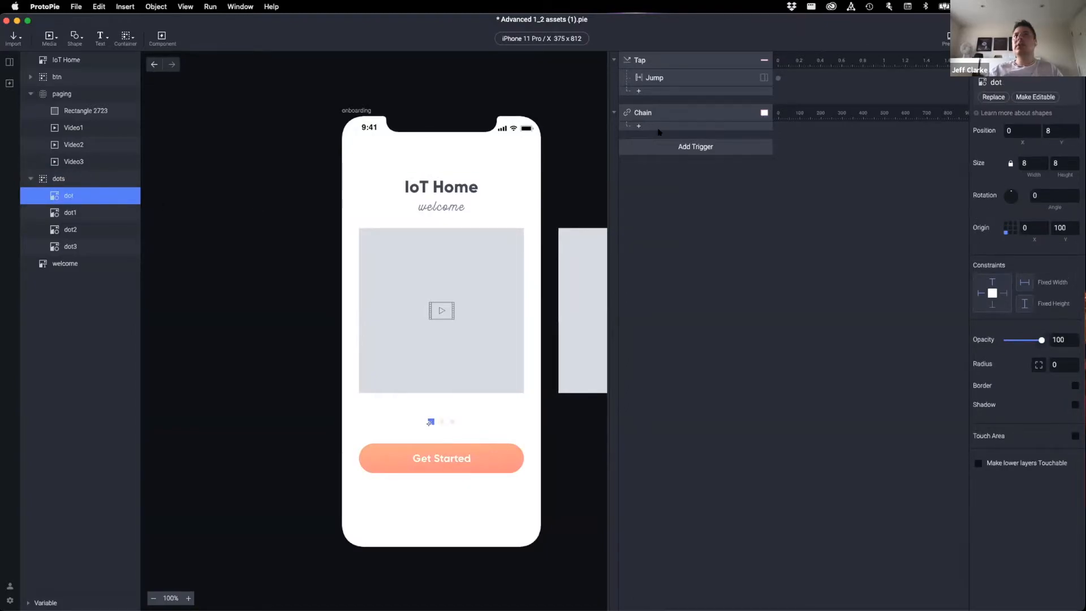
{"action": "left_click", "coordinate": [660, 127]}
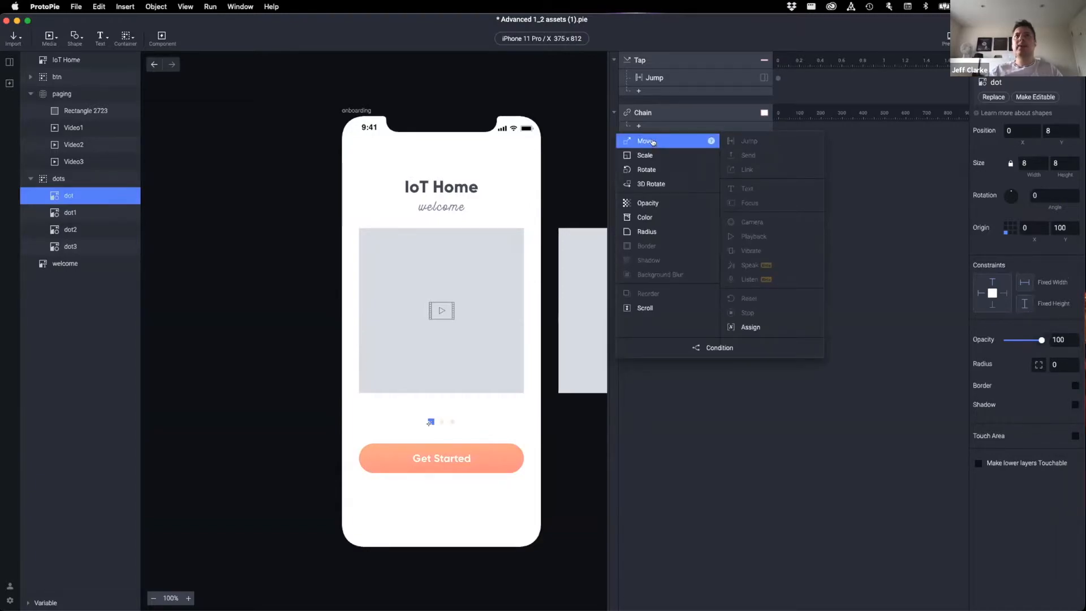
{"action": "left_click", "coordinate": [652, 141]}
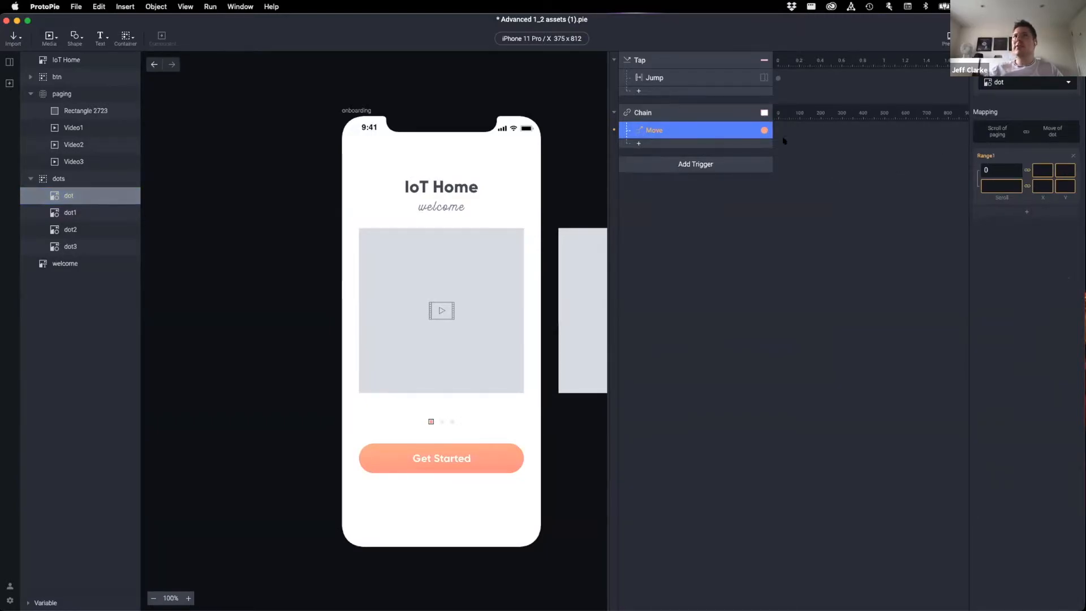
Add a temporary Tap trigger with a Move response to view its position settings, and delete the trigger.
{"action": "left_click", "coordinate": [673, 202]}
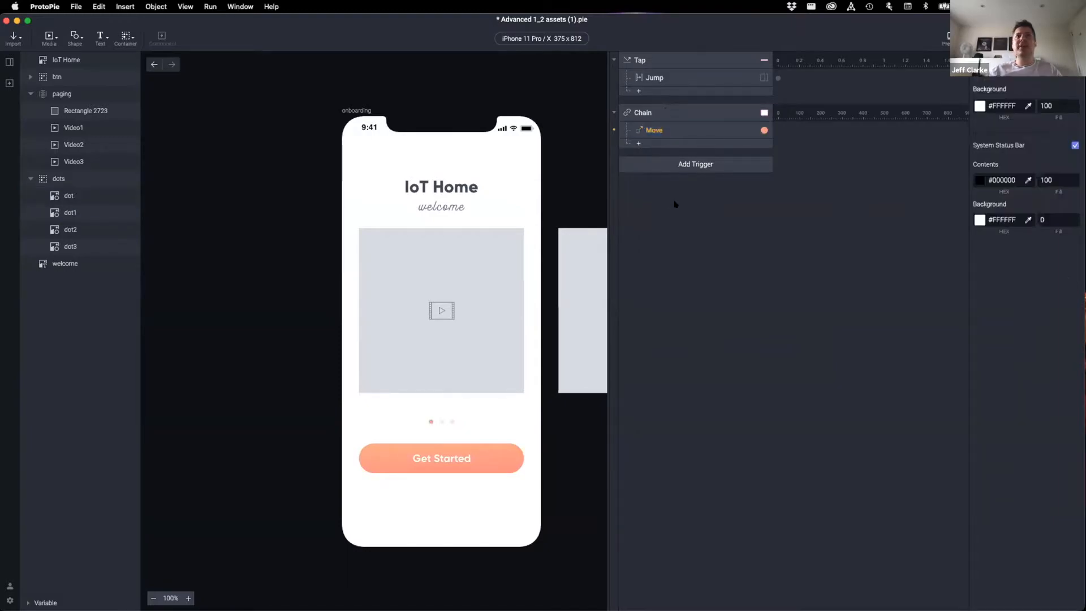
{"action": "left_click", "coordinate": [714, 164]}
{"action": "left_click", "coordinate": [657, 196]}
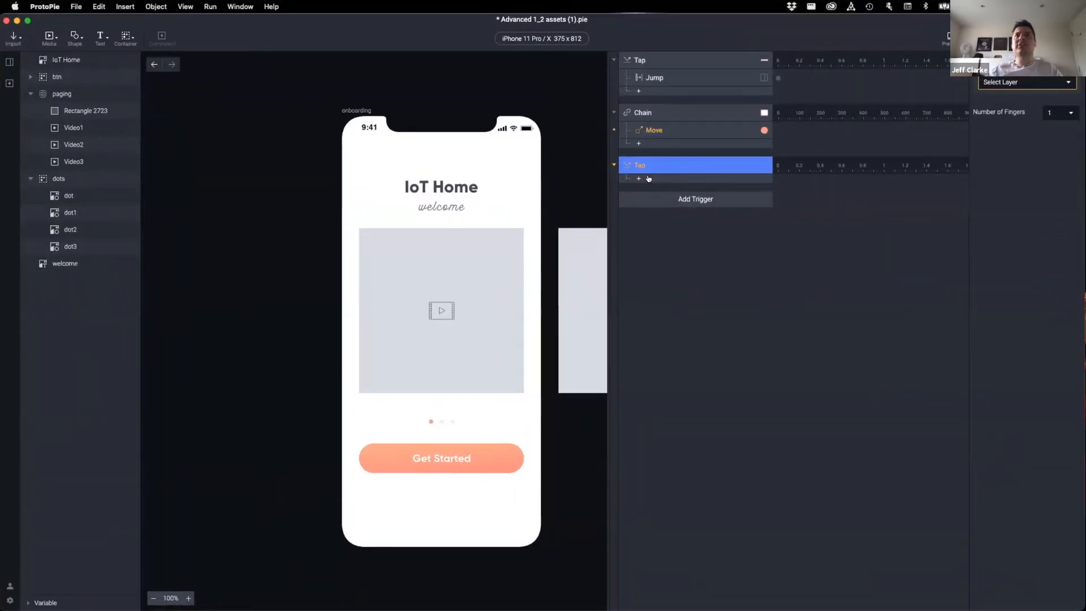
{"action": "left_click", "coordinate": [649, 179]}
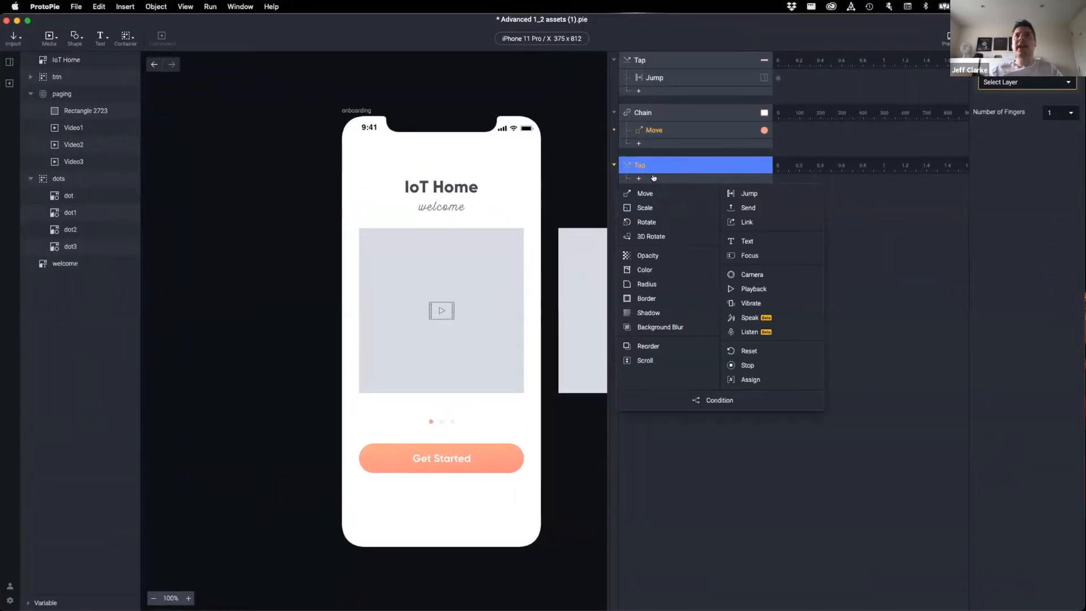
{"action": "left_click", "coordinate": [643, 189]}
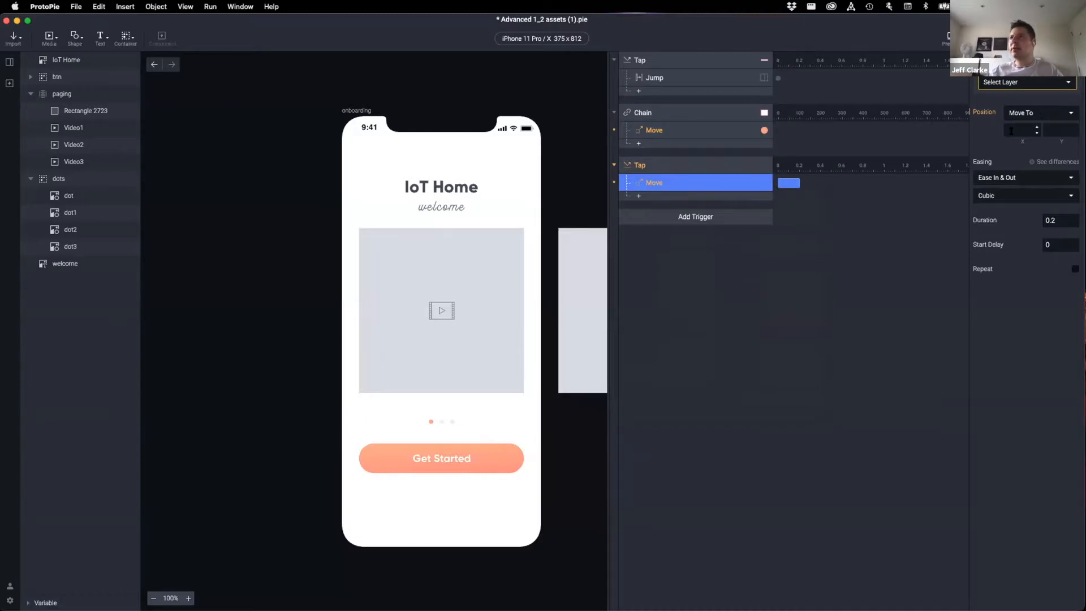
{"action": "left_click", "coordinate": [1049, 130]}
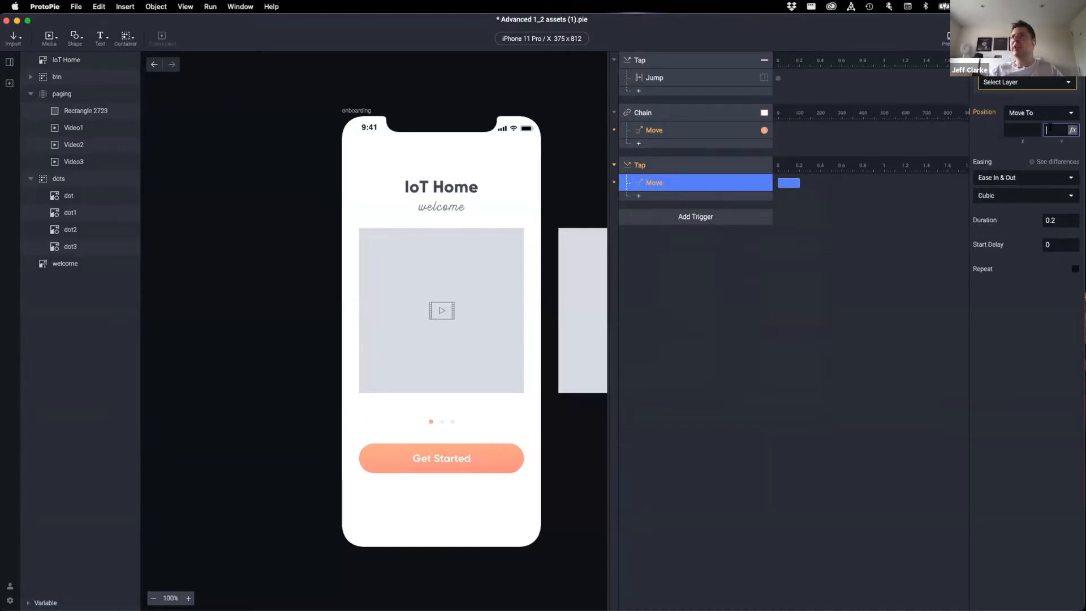
{"action": "left_click", "coordinate": [762, 303]}
{"action": "left_click", "coordinate": [699, 165]}
{"action": "key", "text": "BackSpace"}
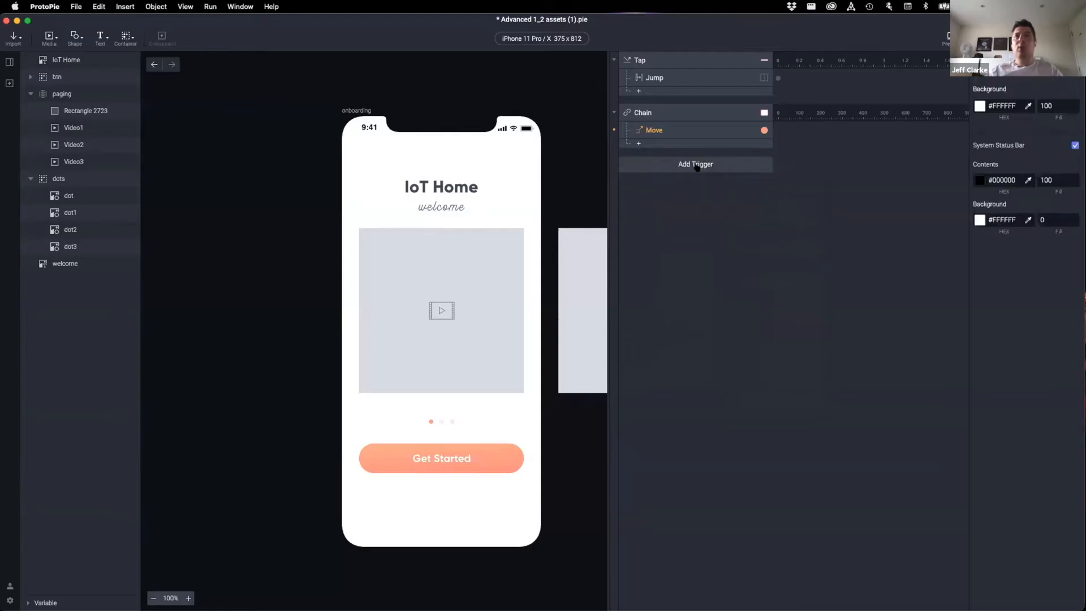
Set the scroll range of the chained dot Move response from 0 to 375.
{"action": "left_click", "coordinate": [691, 131]}
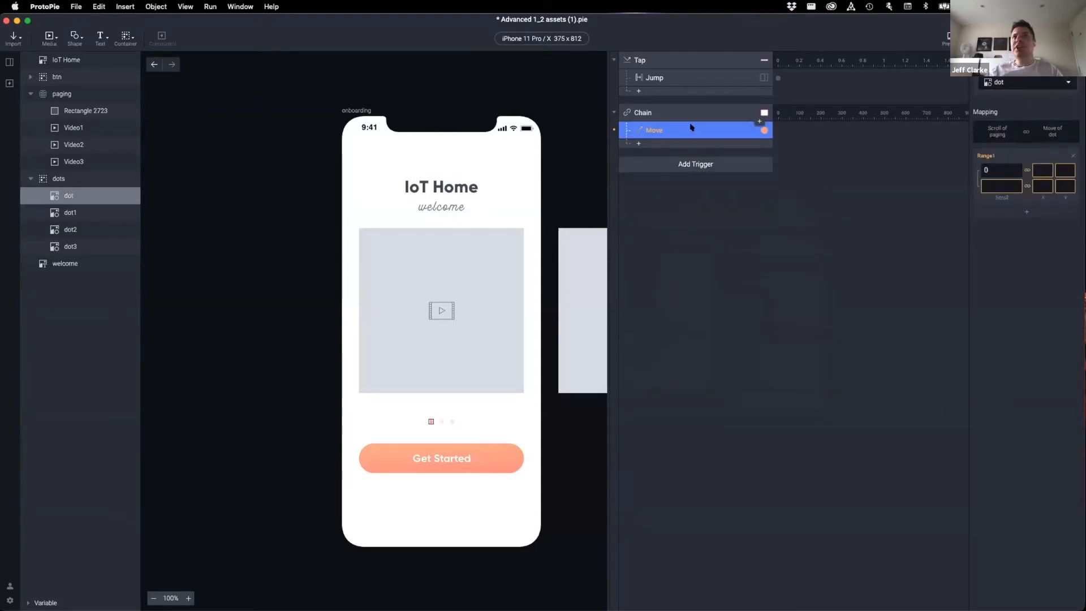
{"action": "left_click", "coordinate": [997, 169]}
{"action": "left_click", "coordinate": [996, 185]}
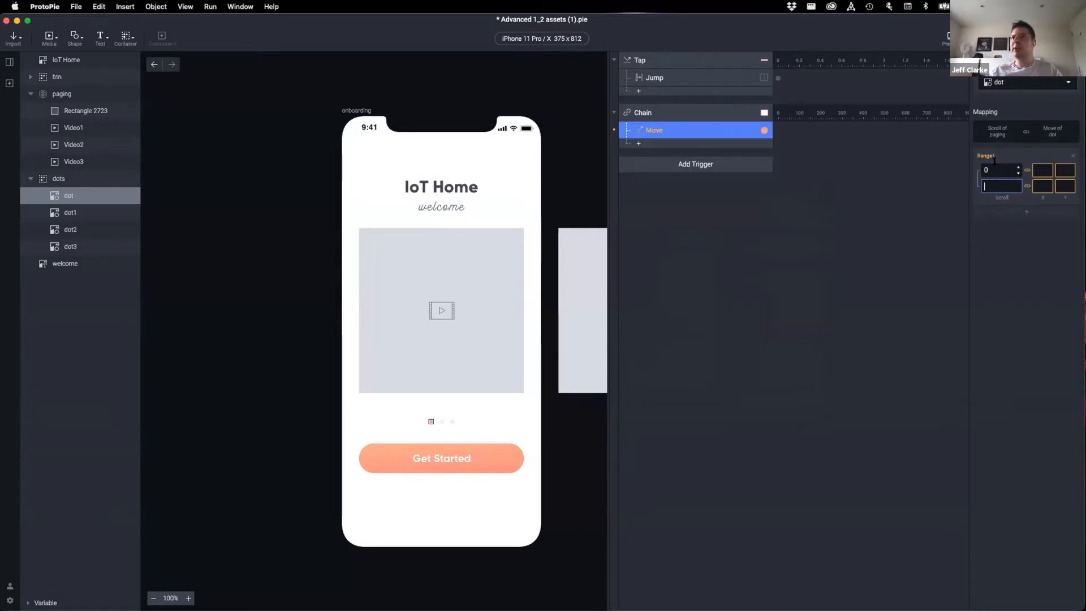
{"action": "left_click", "coordinate": [991, 168]}
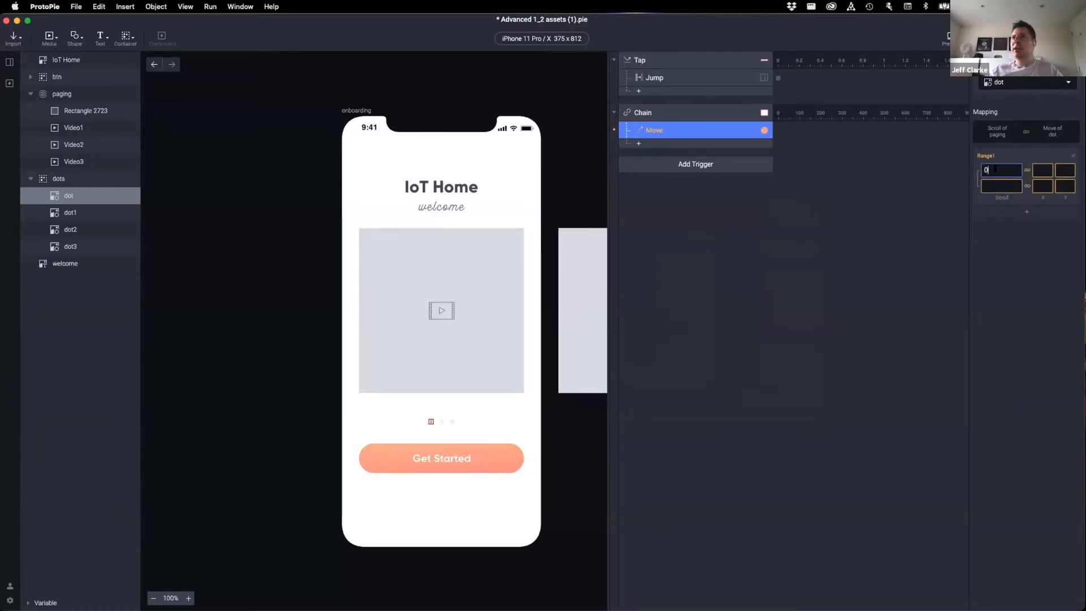
{"action": "left_click", "coordinate": [995, 185]}
{"action": "type", "text": "375"}
{"action": "key", "text": "Return"}
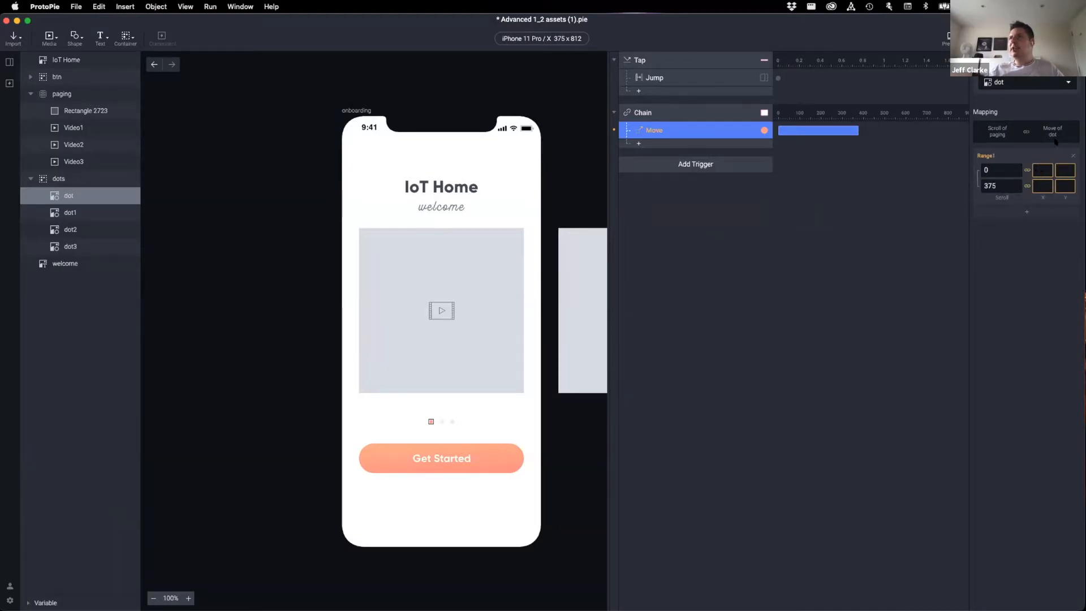
Check the dot layer's position in its properties and return to the chained Move response.
{"action": "left_click", "coordinate": [1038, 169]}
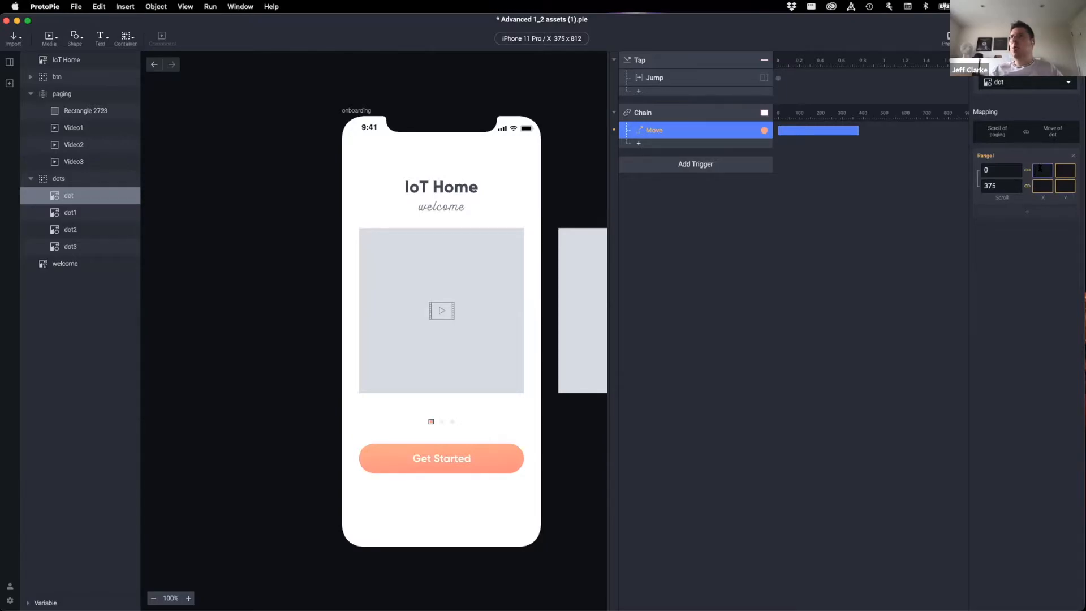
{"action": "left_click", "coordinate": [1063, 180]}
{"action": "left_click", "coordinate": [1062, 170]}
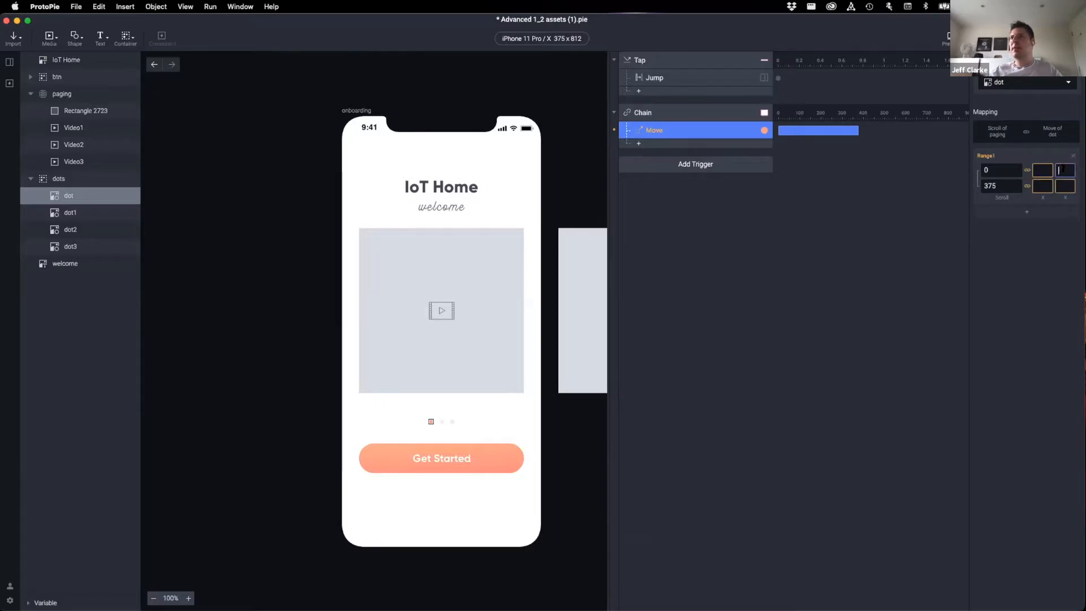
{"action": "left_click", "coordinate": [1063, 182]}
{"action": "left_click", "coordinate": [1040, 167]}
{"action": "left_click", "coordinate": [80, 196]}
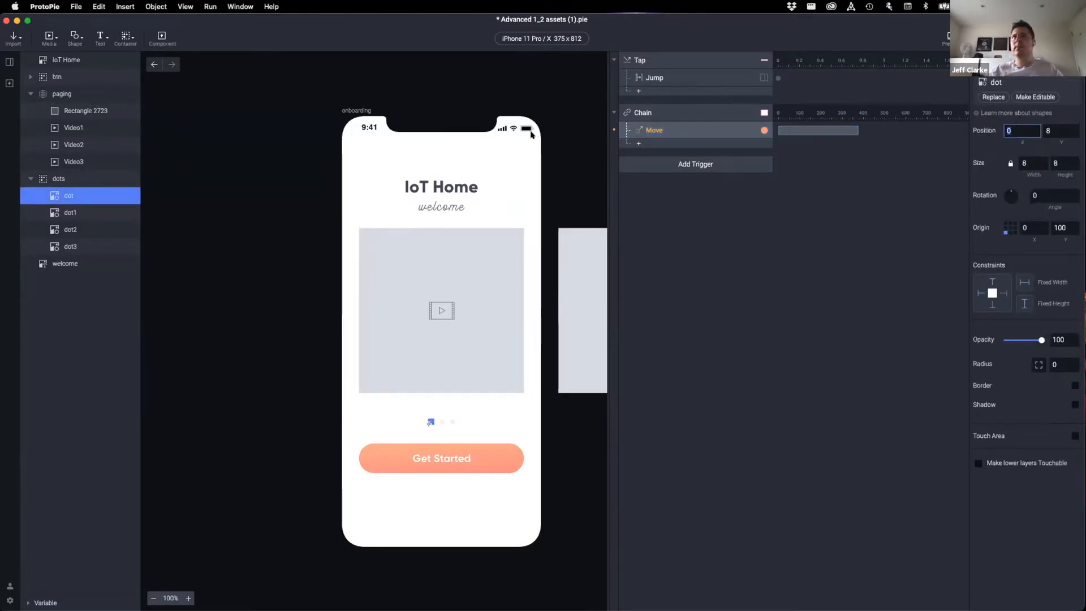
{"action": "left_click", "coordinate": [668, 113]}
{"action": "left_click", "coordinate": [668, 131]}
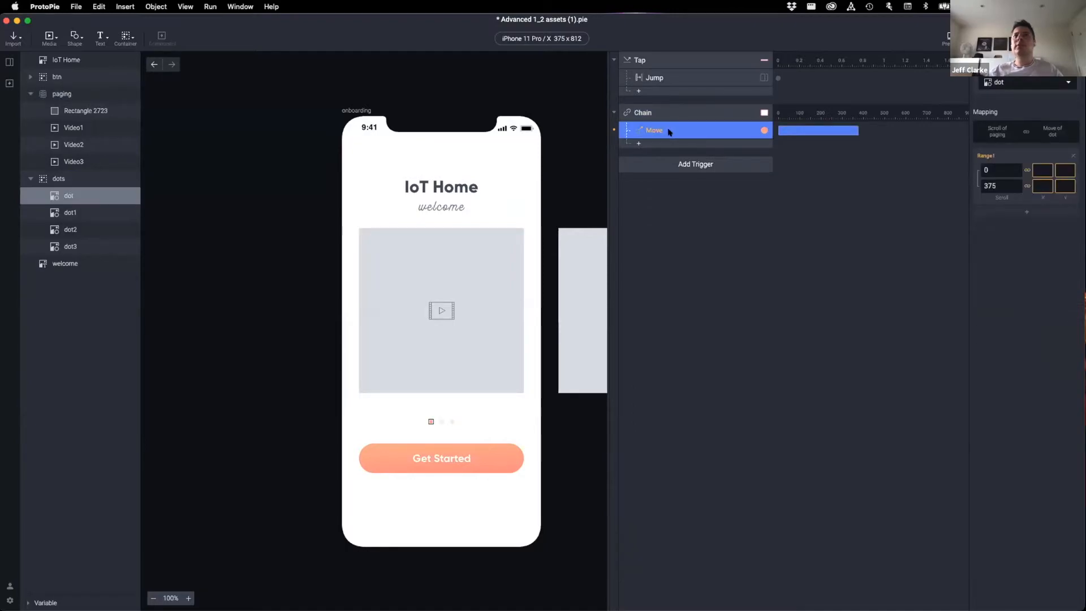
Map scroll 0 of the paging container to X position 0 in the dot's Move response.
{"action": "left_click", "coordinate": [997, 169]}
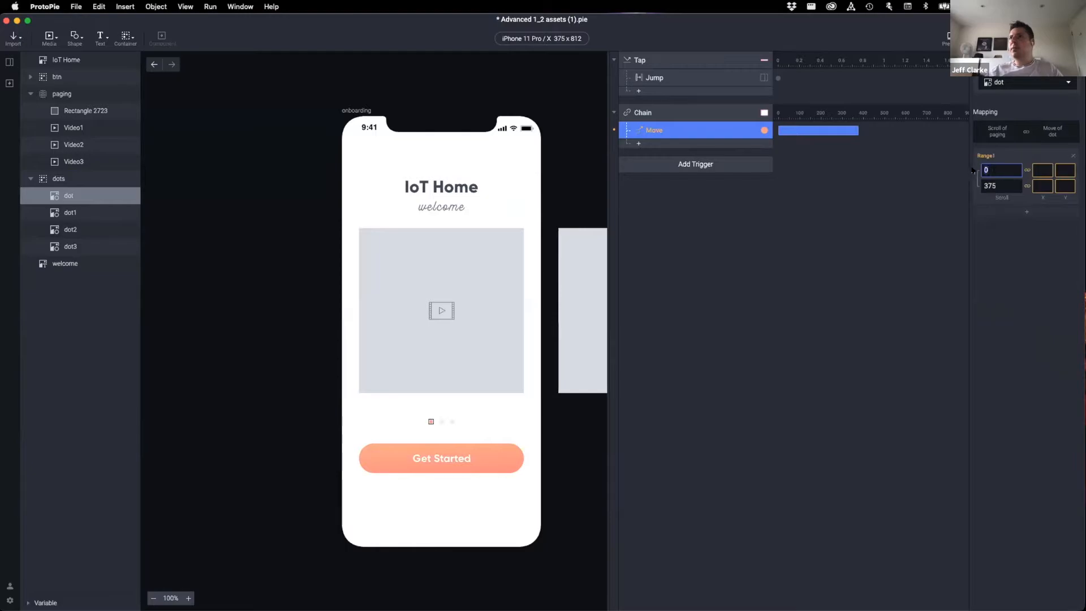
{"action": "left_click", "coordinate": [1039, 169]}
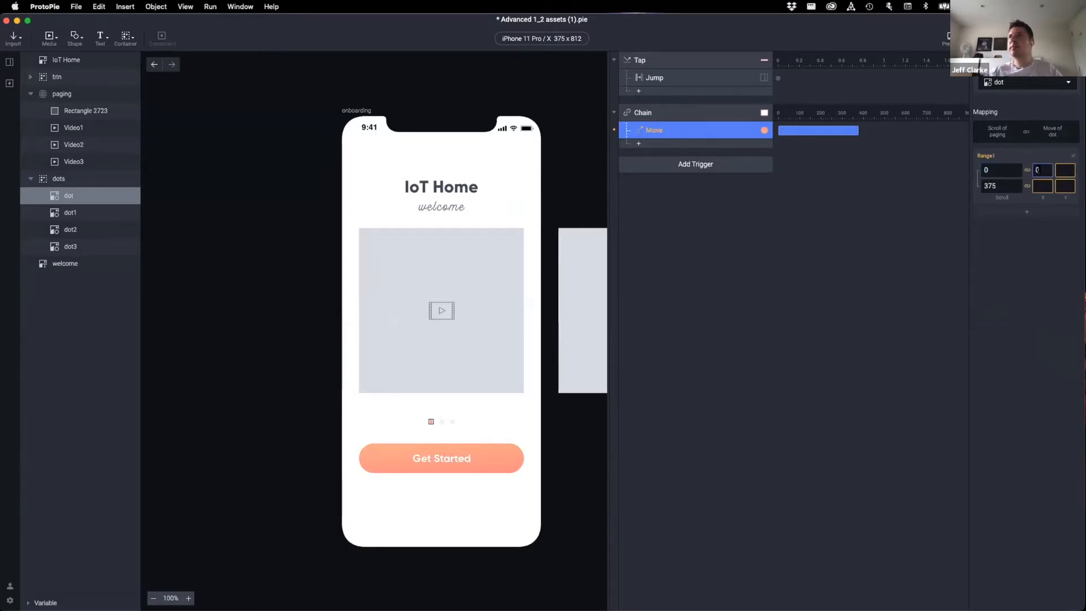
{"action": "left_click", "coordinate": [998, 247]}
Look up dot2's X position and map scroll 375 to X 20 in the dot's Move response.
{"action": "double_click", "coordinate": [996, 185]}
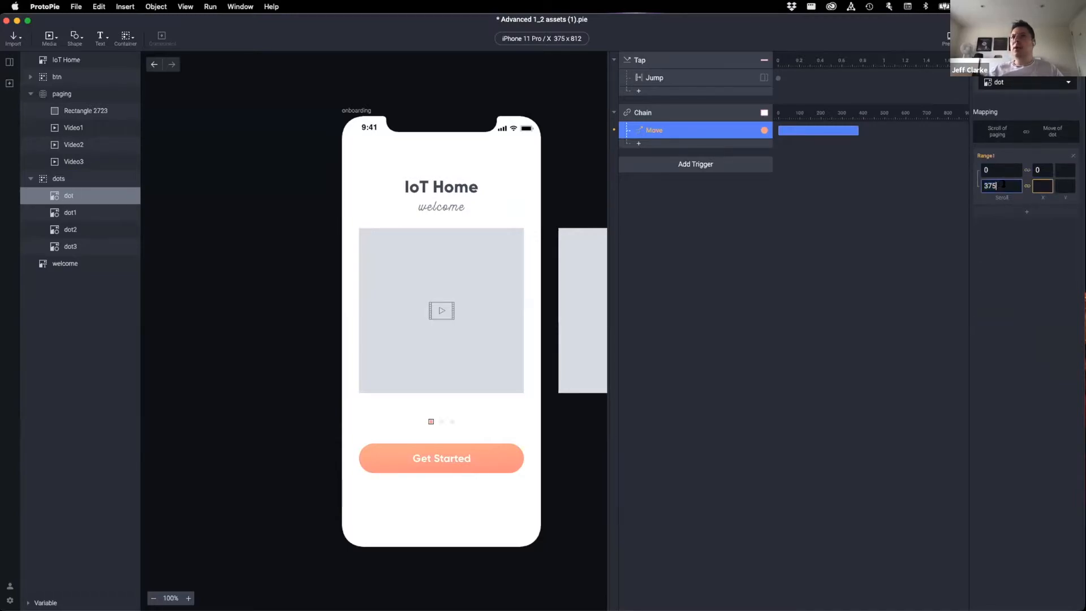
{"action": "left_click", "coordinate": [1037, 185]}
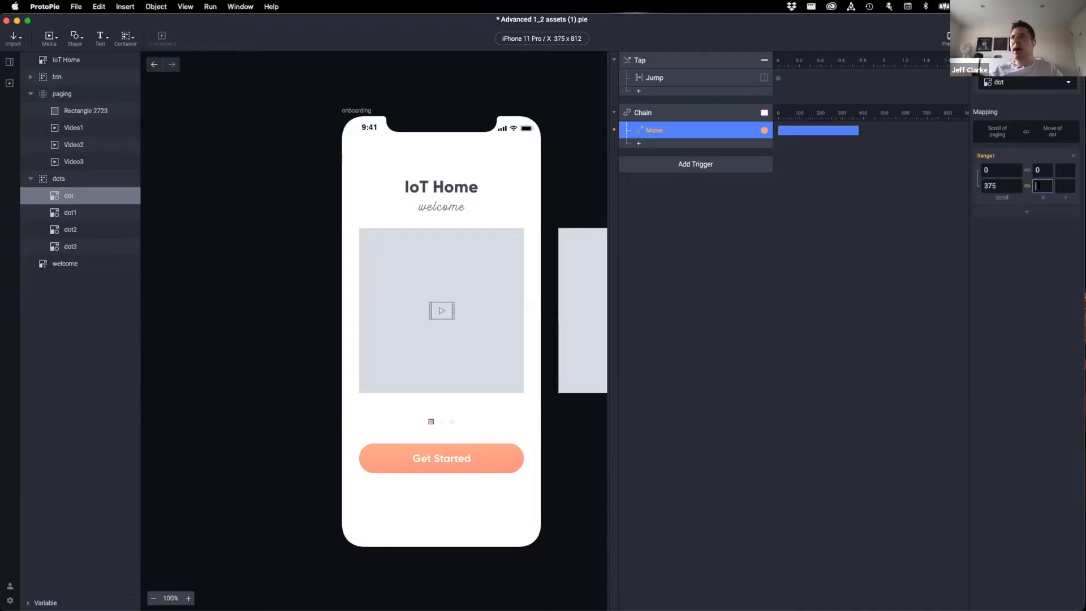
{"action": "left_click", "coordinate": [442, 421]}
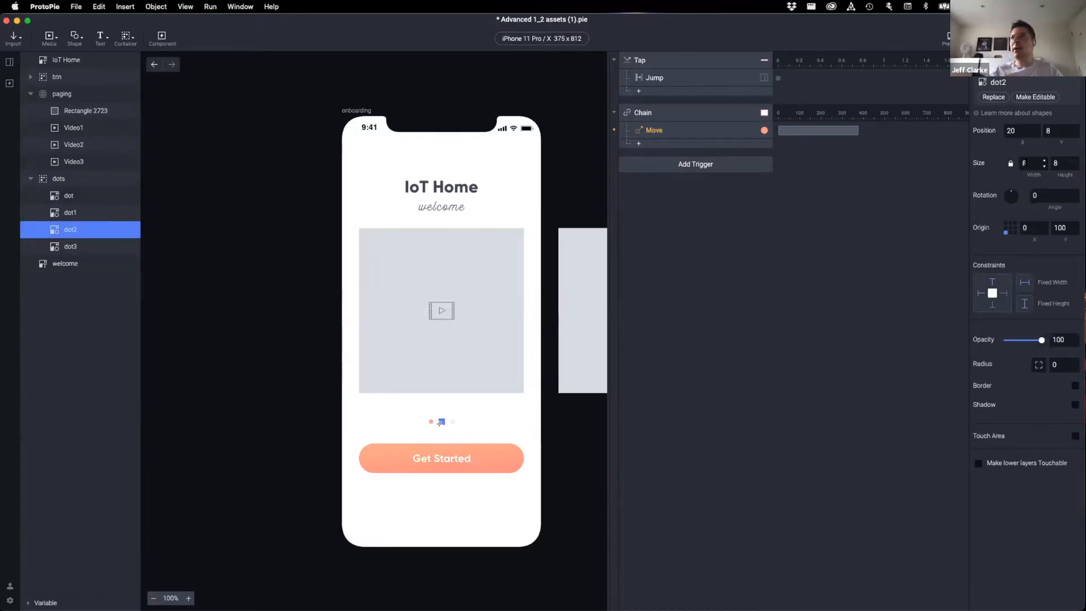
{"action": "left_click", "coordinate": [1016, 131]}
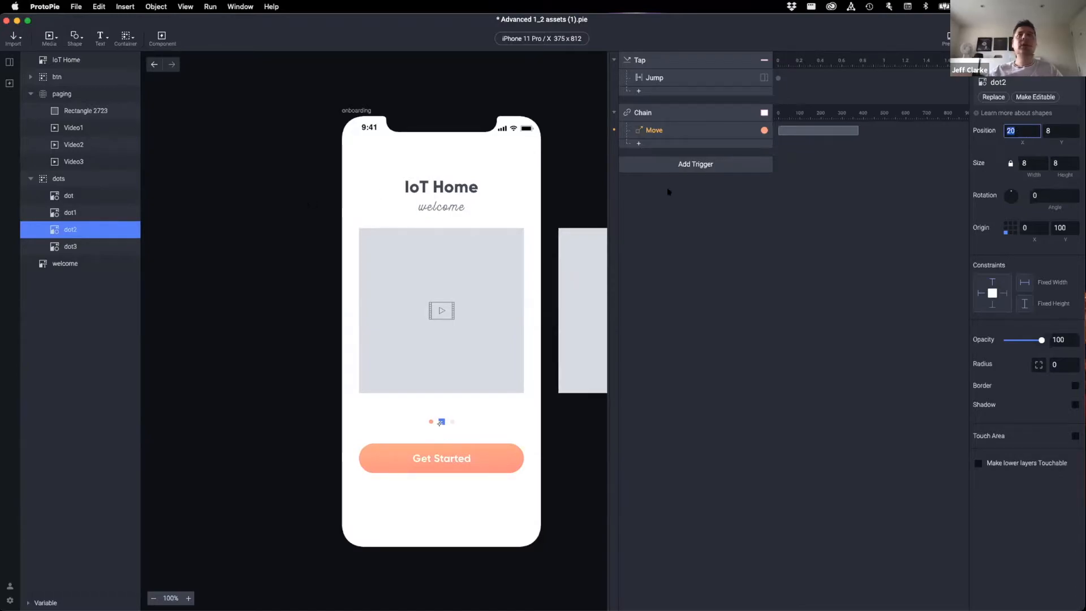
{"action": "left_click", "coordinate": [692, 129]}
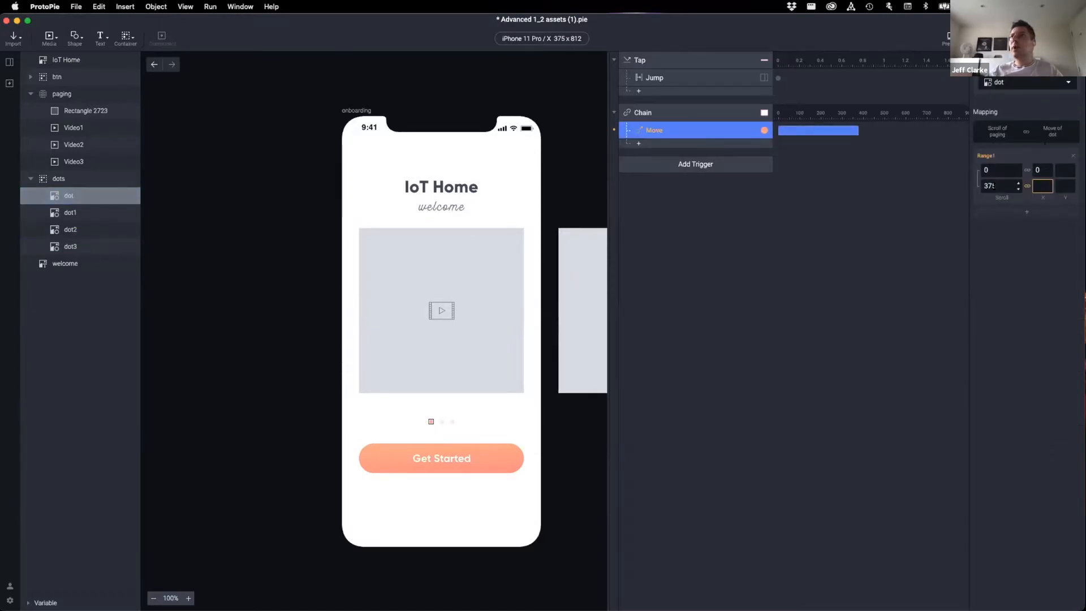
{"action": "left_click", "coordinate": [982, 186]}
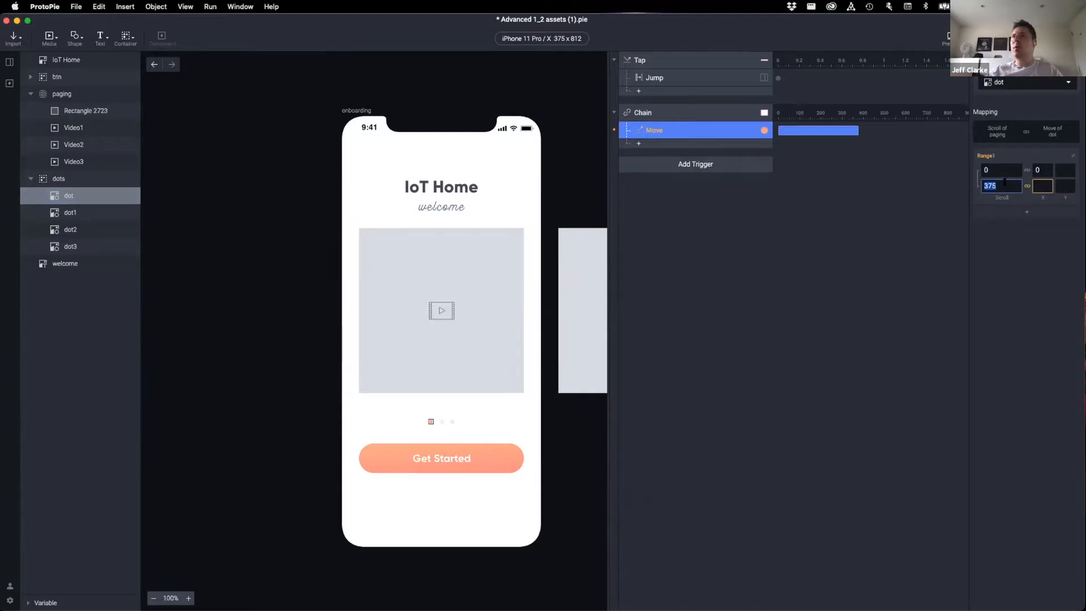
{"action": "left_click", "coordinate": [1040, 186]}
{"action": "type", "text": "20"}
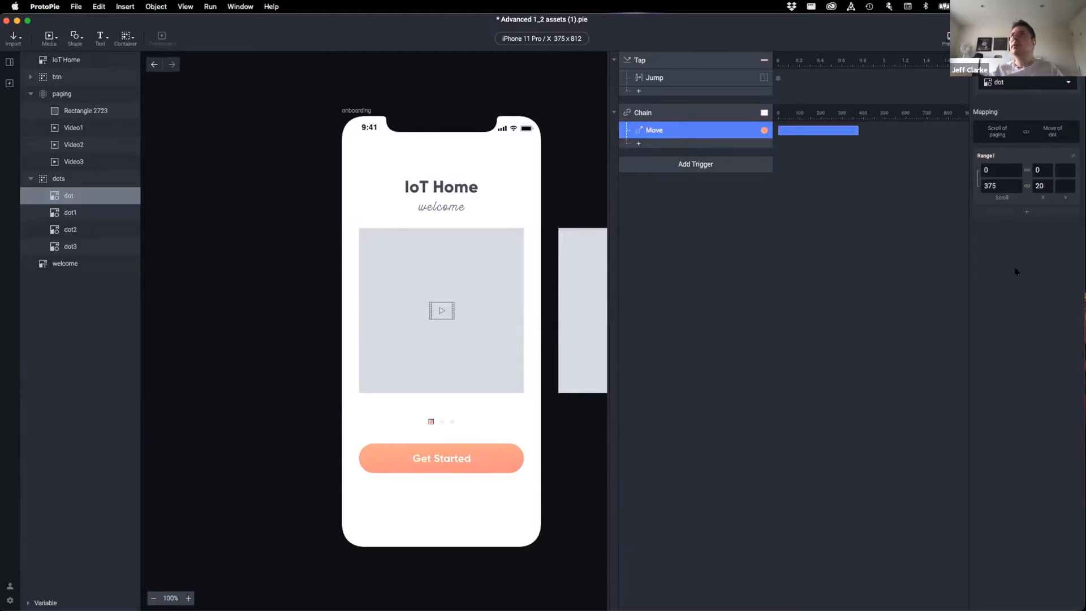
Preview the prototype, swipe the video page to test the dot, and recheck the Move response's mapping values.
{"action": "left_click", "coordinate": [948, 36]}
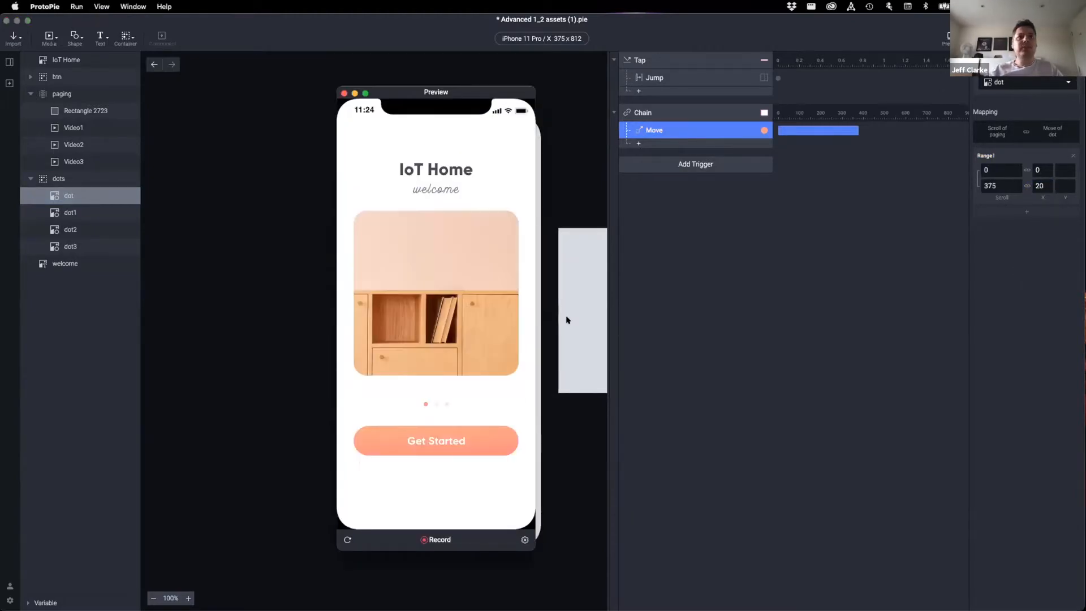
{"action": "left_click_drag", "start_coordinate": [479, 287], "coordinate": [511, 300]}
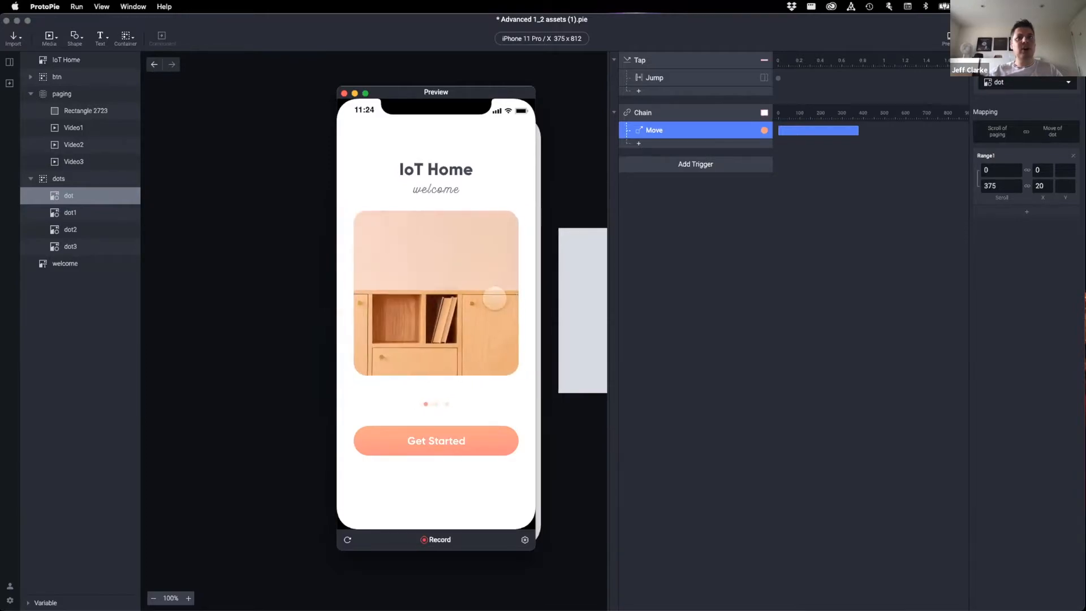
{"action": "left_click", "coordinate": [344, 93]}
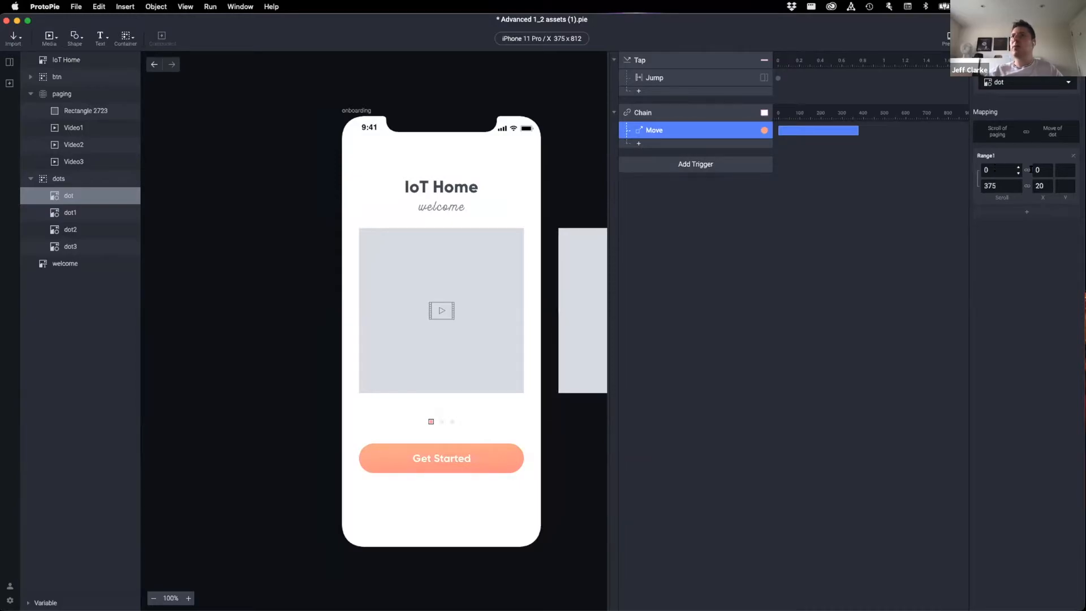
{"action": "left_click", "coordinate": [1041, 168]}
{"action": "left_click", "coordinate": [1000, 184]}
{"action": "left_click", "coordinate": [1047, 185]}
Preview the prototype again, swiping back and forth through the onboarding pages to check how the dot follows, and close the preview.
{"action": "left_click", "coordinate": [945, 38]}
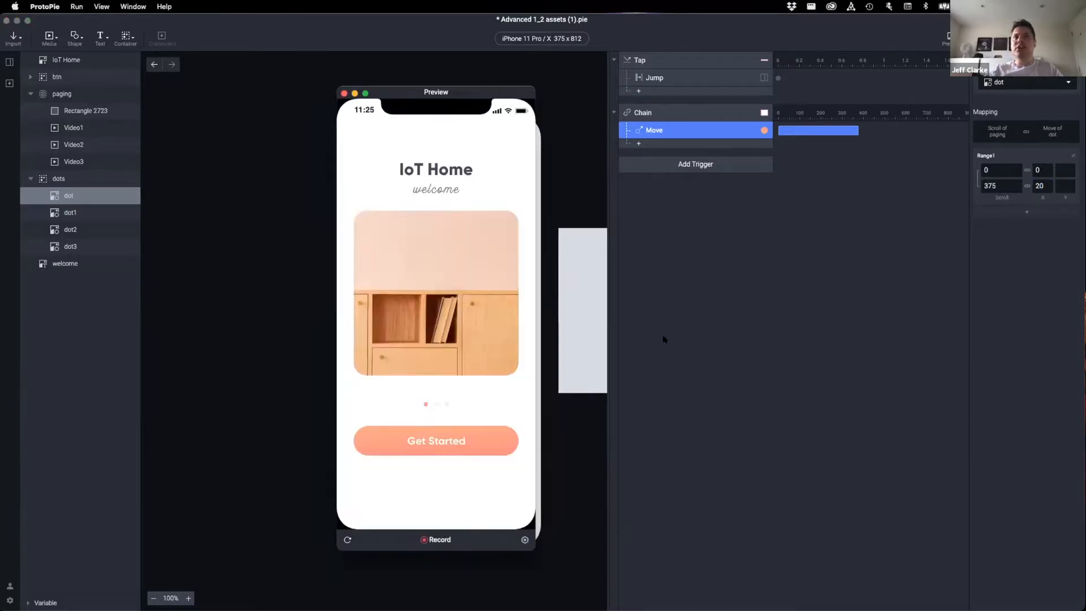
{"action": "left_click_drag", "start_coordinate": [519, 289], "coordinate": [363, 301]}
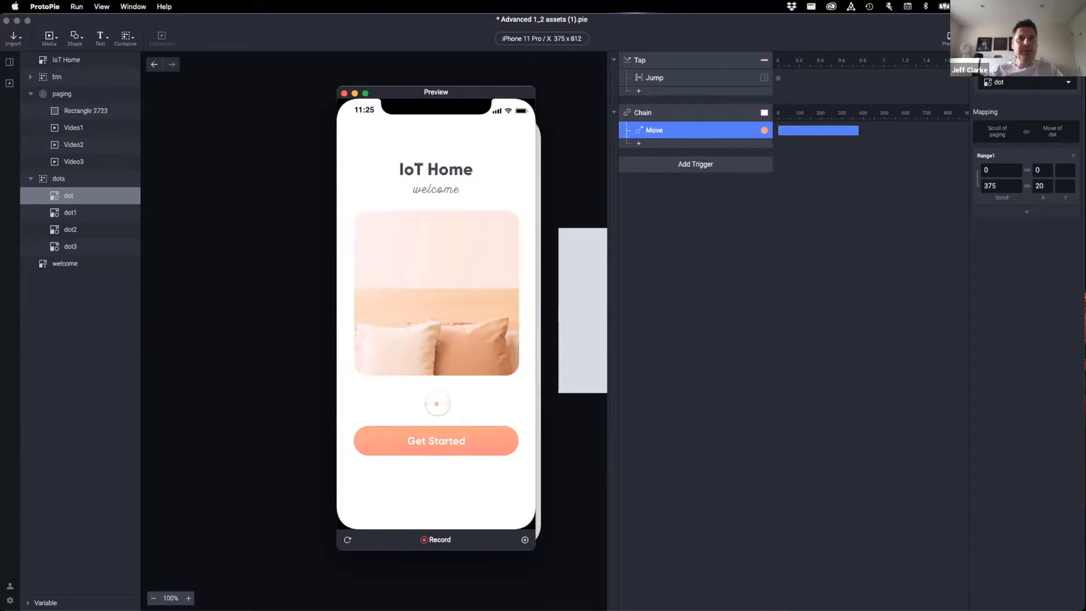
{"action": "mouse_move", "coordinate": [388, 294]}
{"action": "left_mouse_down"}
{"action": "mouse_move", "coordinate": [486, 294]}
{"action": "mouse_move", "coordinate": [386, 298]}
{"action": "left_mouse_up"}
{"action": "mouse_move", "coordinate": [465, 297]}
{"action": "left_mouse_down"}
{"action": "mouse_move", "coordinate": [385, 293]}
{"action": "mouse_move", "coordinate": [485, 298]}
{"action": "left_mouse_up"}
{"action": "mouse_move", "coordinate": [380, 298]}
{"action": "left_mouse_down"}
{"action": "mouse_move", "coordinate": [486, 301]}
{"action": "mouse_move", "coordinate": [396, 297]}
{"action": "left_mouse_up"}
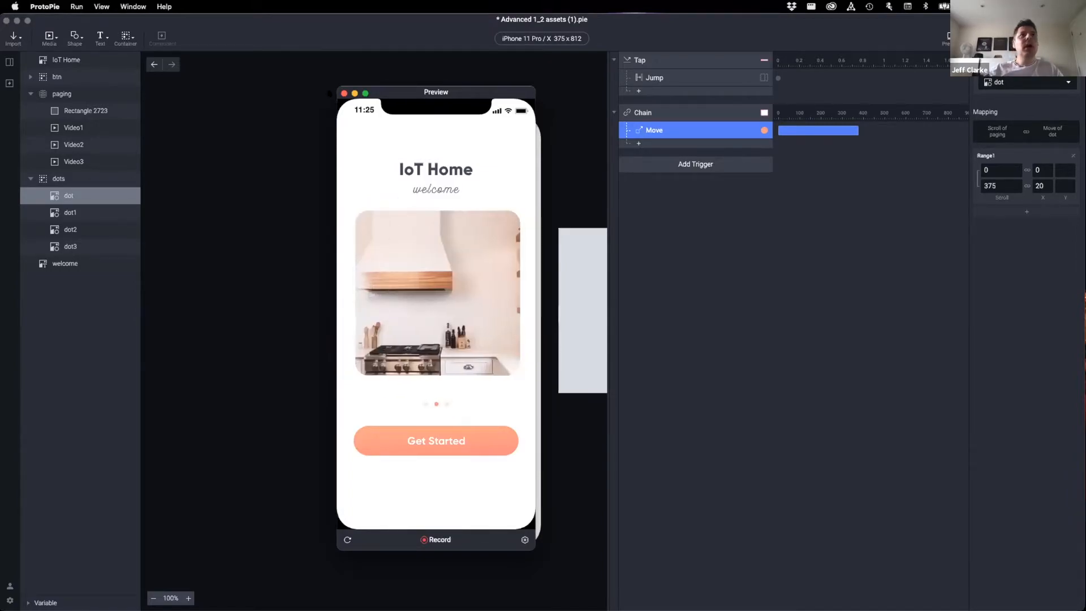
{"action": "left_click", "coordinate": [344, 94]}
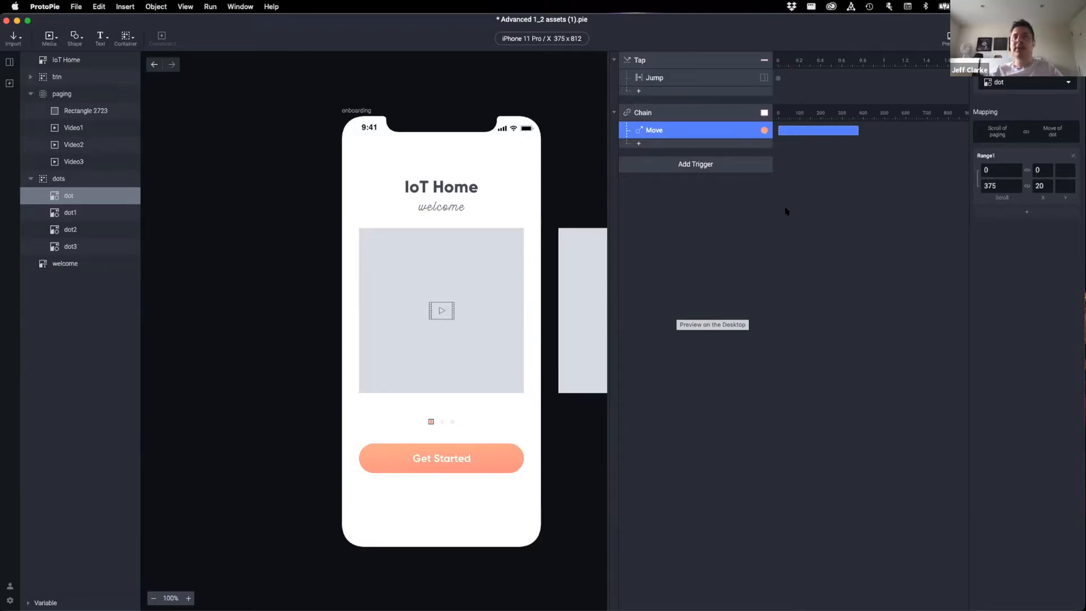
Review the existing Chain trigger's target and property and the paging container's properties.
{"action": "left_click", "coordinate": [803, 251]}
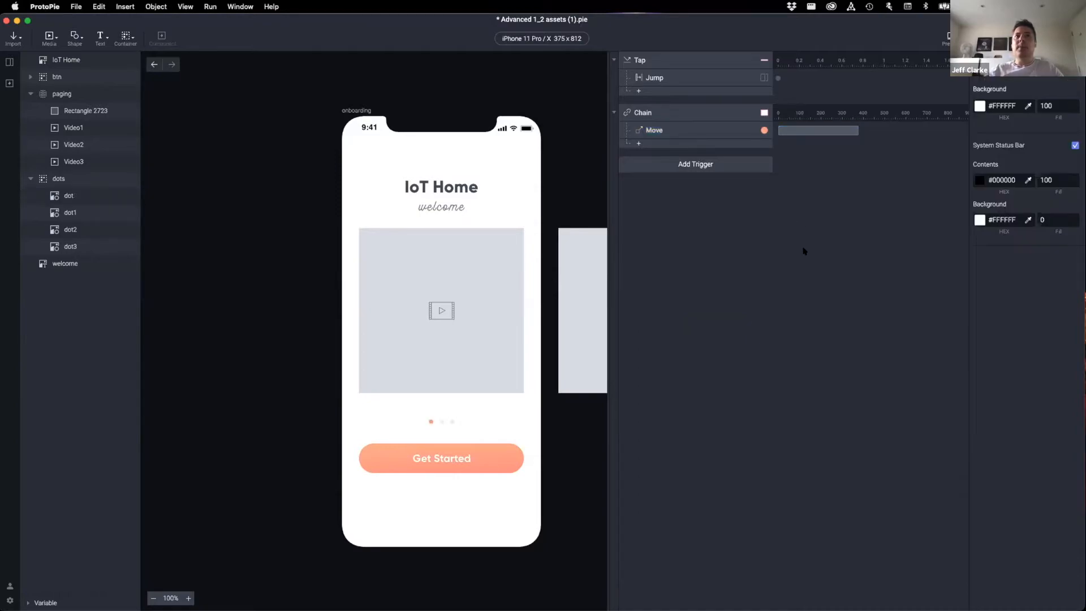
{"action": "left_click", "coordinate": [686, 116]}
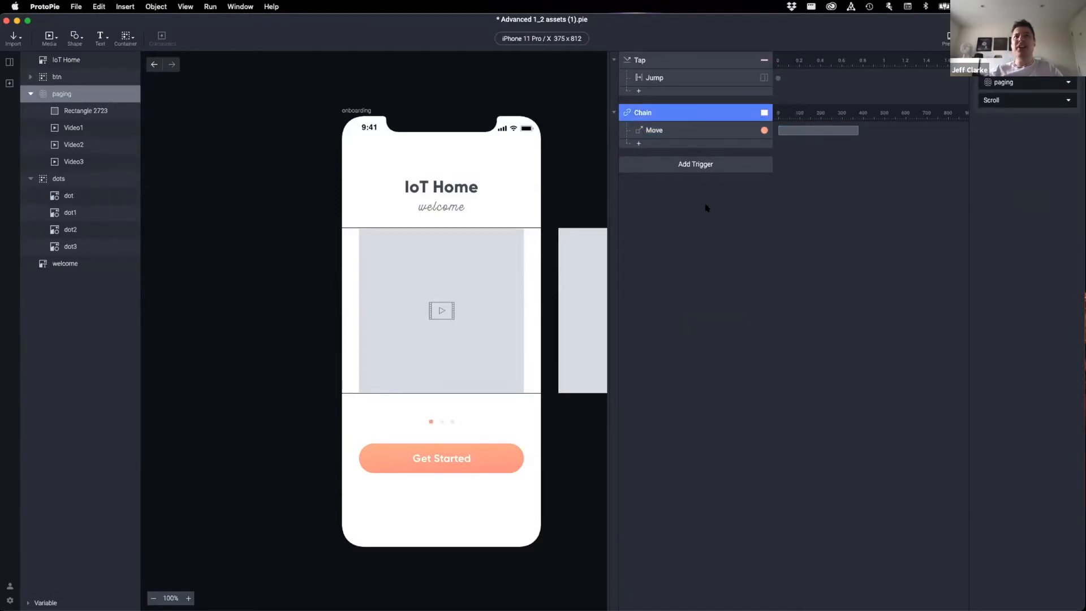
{"action": "left_click", "coordinate": [66, 95]}
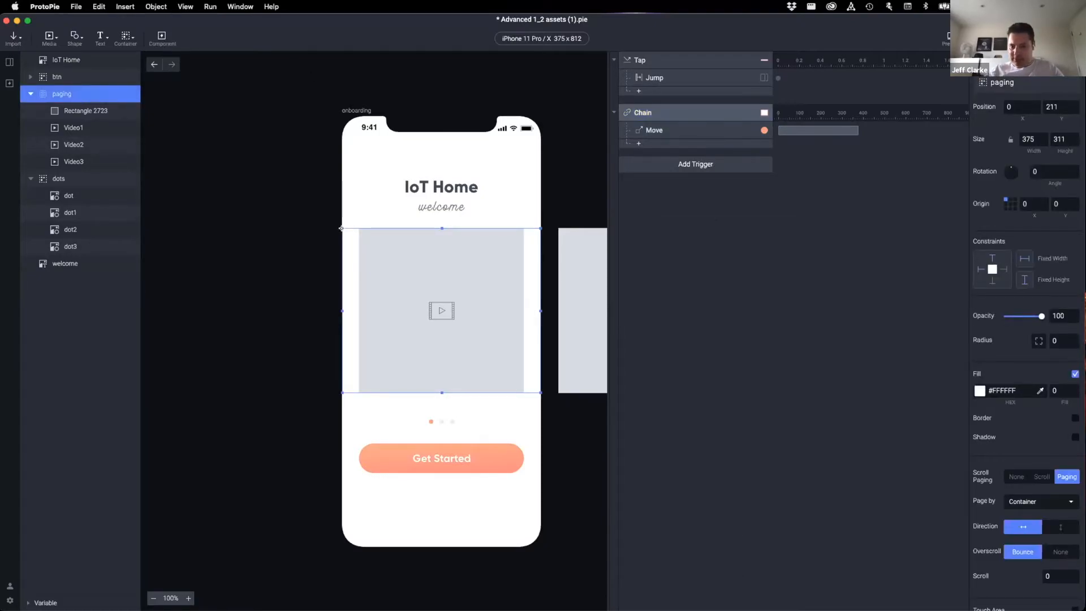
{"action": "left_click", "coordinate": [724, 194]}
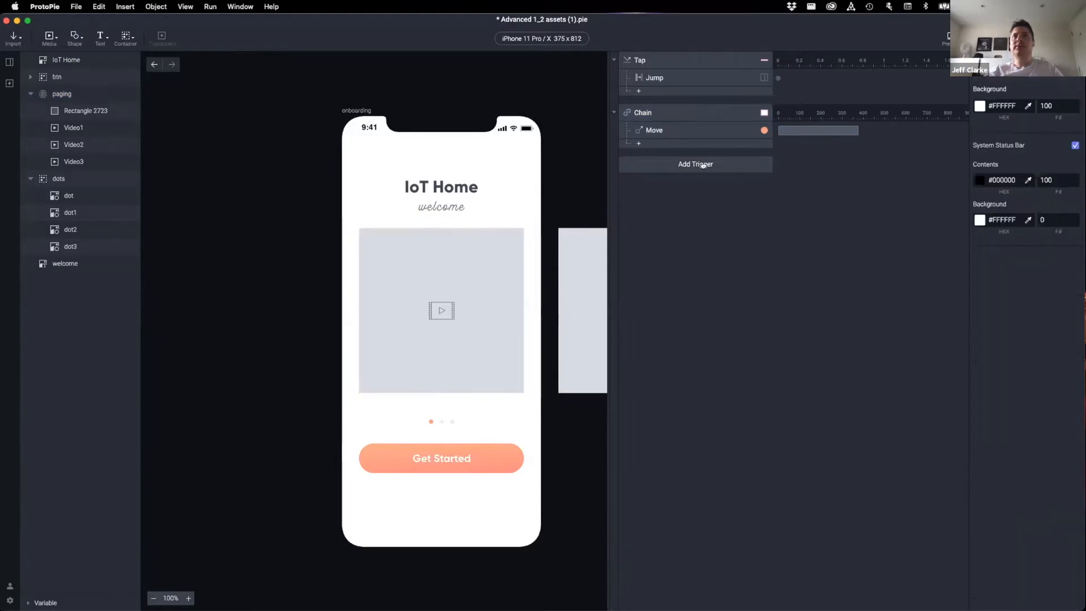
Add a second Chain trigger that tracks the Scroll property of the paging container.
{"action": "left_click", "coordinate": [703, 165]}
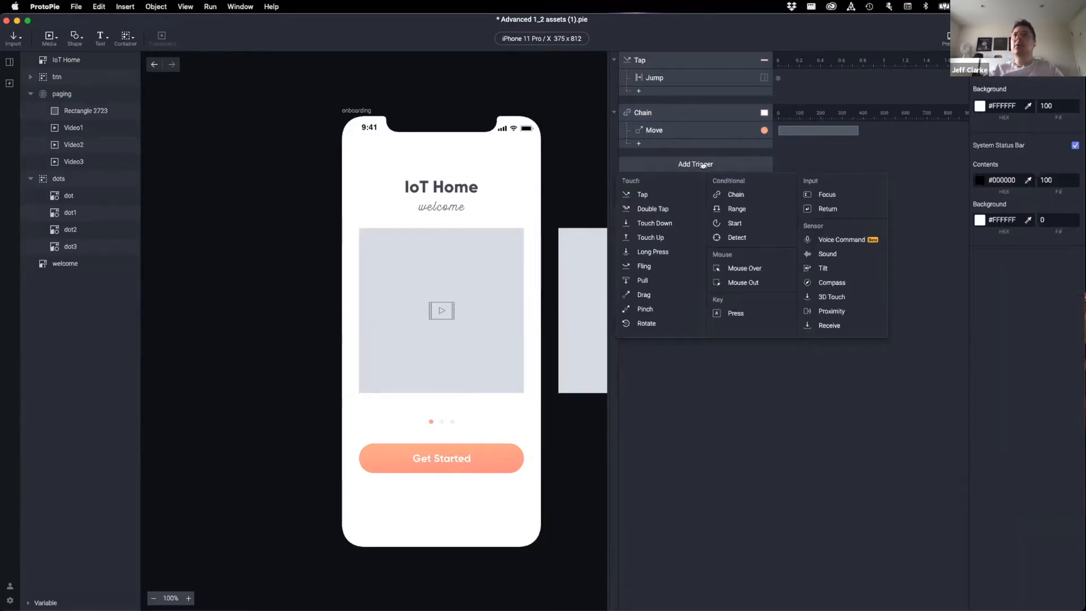
{"action": "left_click", "coordinate": [744, 194]}
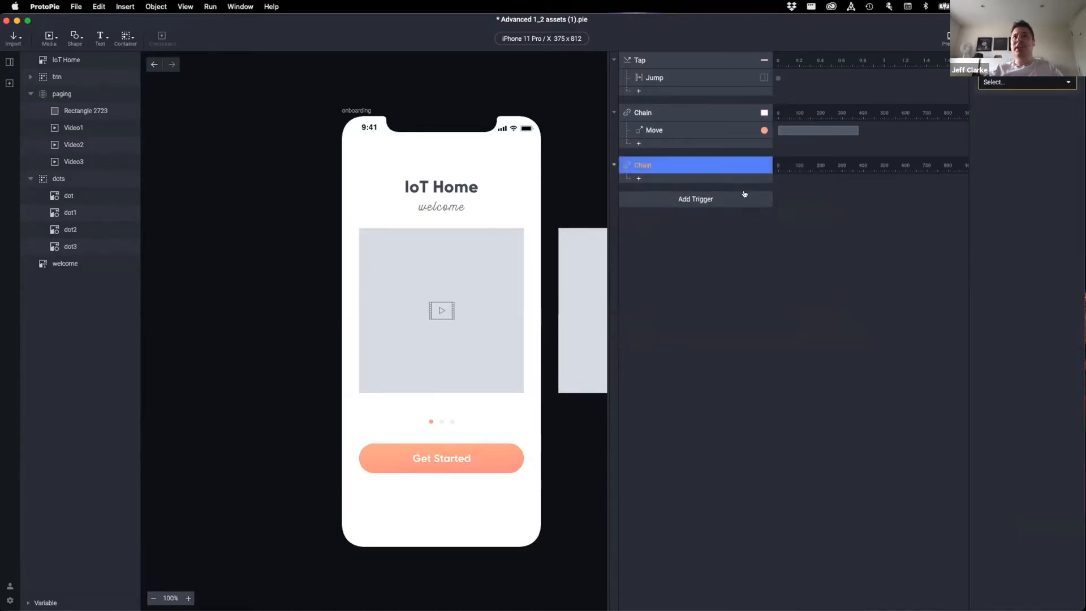
{"action": "left_click", "coordinate": [1015, 84]}
{"action": "left_click", "coordinate": [1009, 174]}
{"action": "left_click", "coordinate": [1025, 100]}
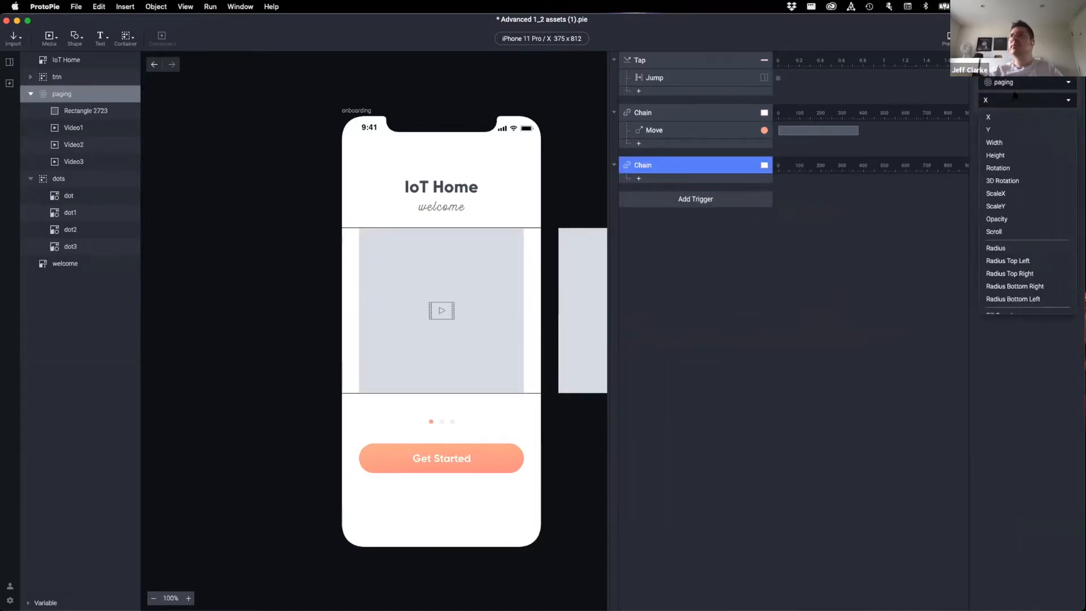
{"action": "left_click", "coordinate": [1007, 229]}
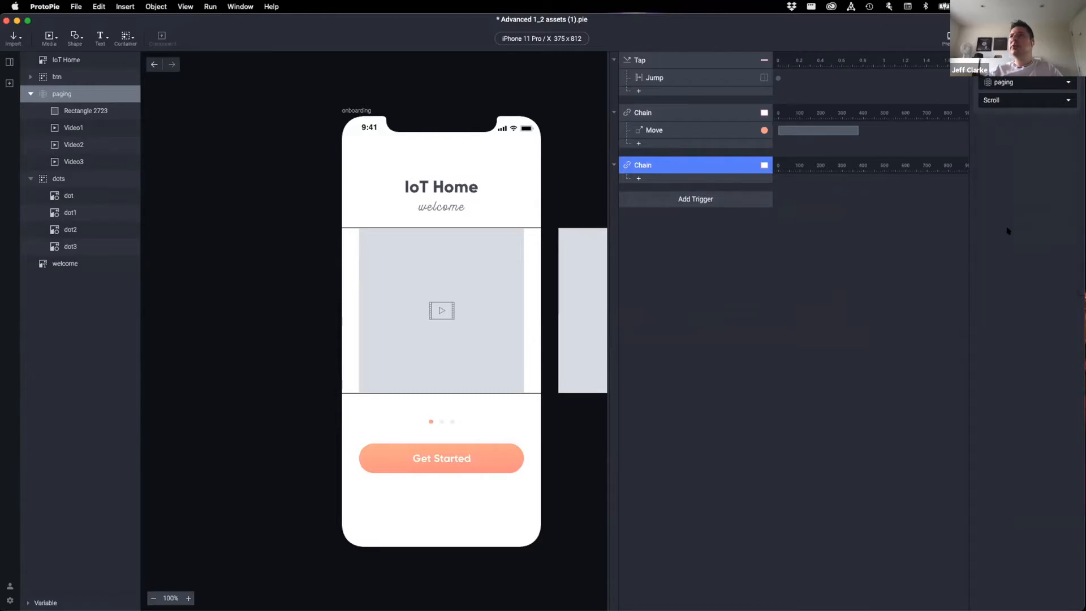
Add a Move response to the second Chain trigger and target it at the dot layer.
{"action": "left_click", "coordinate": [667, 176]}
{"action": "left_click", "coordinate": [681, 192]}
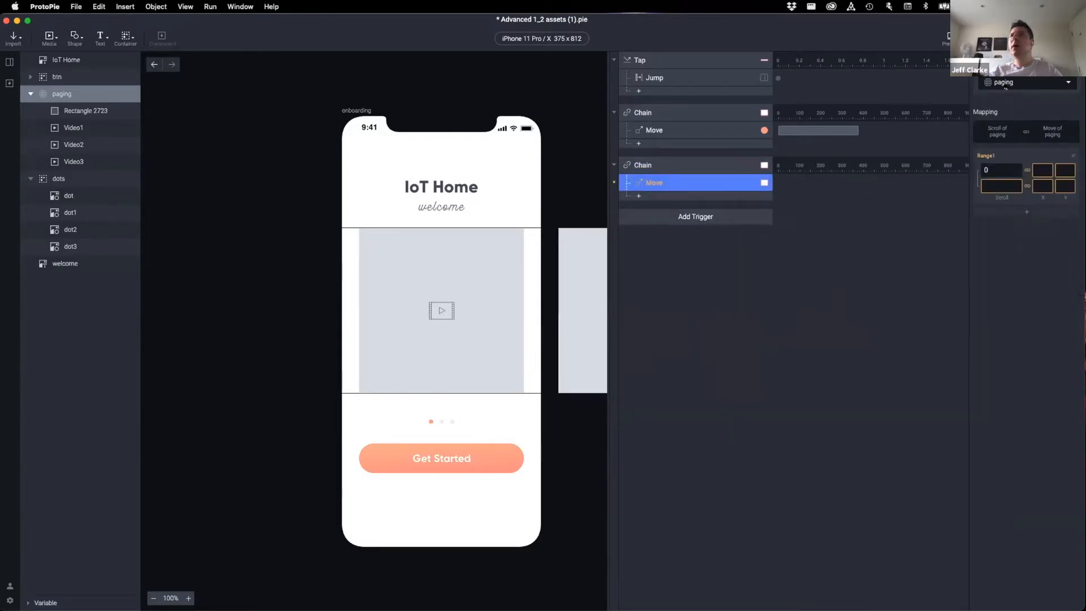
{"action": "left_click", "coordinate": [1017, 82]}
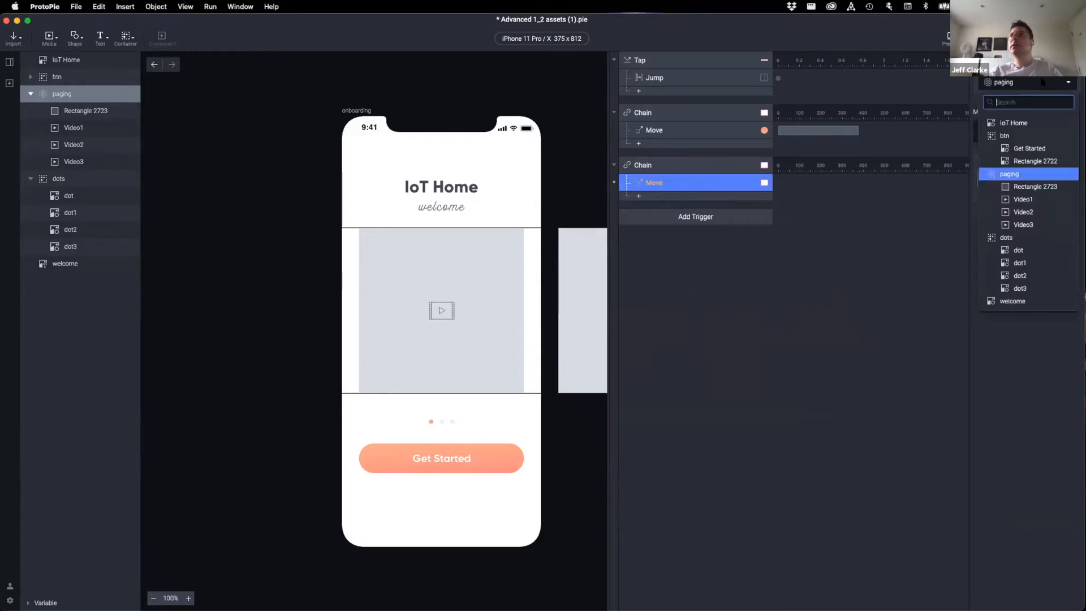
{"action": "left_click", "coordinate": [1018, 250]}
Set the scroll range of the second chained Move response from 375 to 750.
{"action": "left_click", "coordinate": [996, 170]}
{"action": "type", "text": "0"}
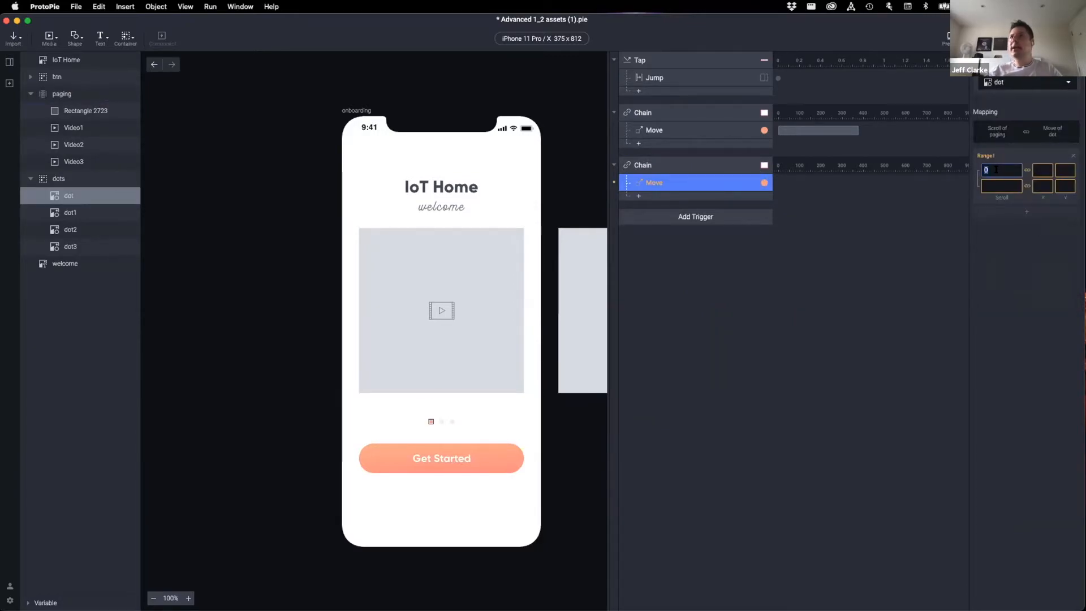
{"action": "type", "text": "375"}
{"action": "key", "text": "Tab"}
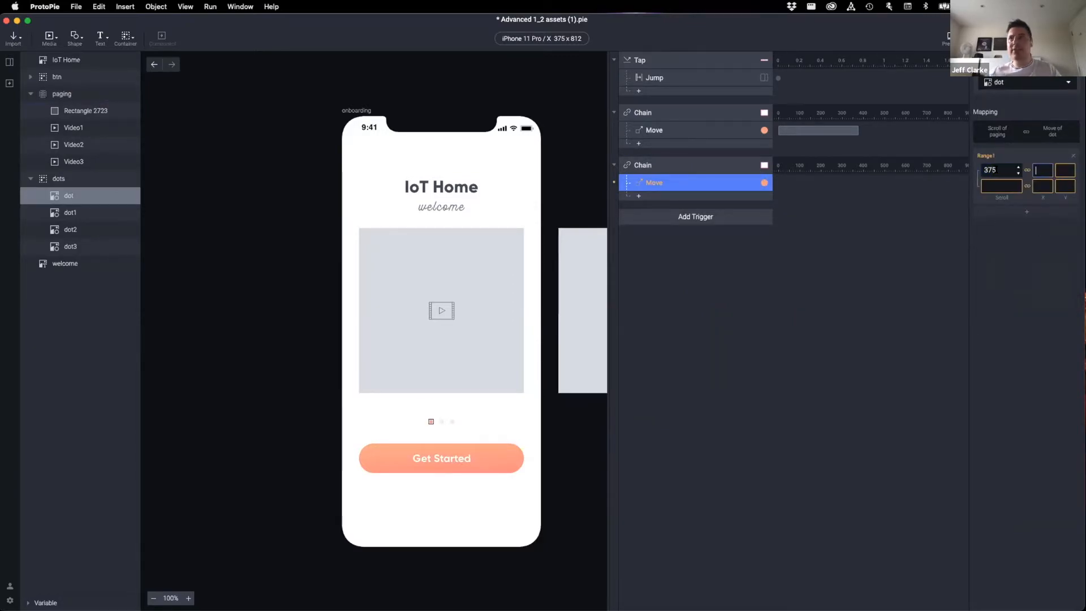
{"action": "left_click", "coordinate": [997, 184]}
{"action": "type", "text": "750"}
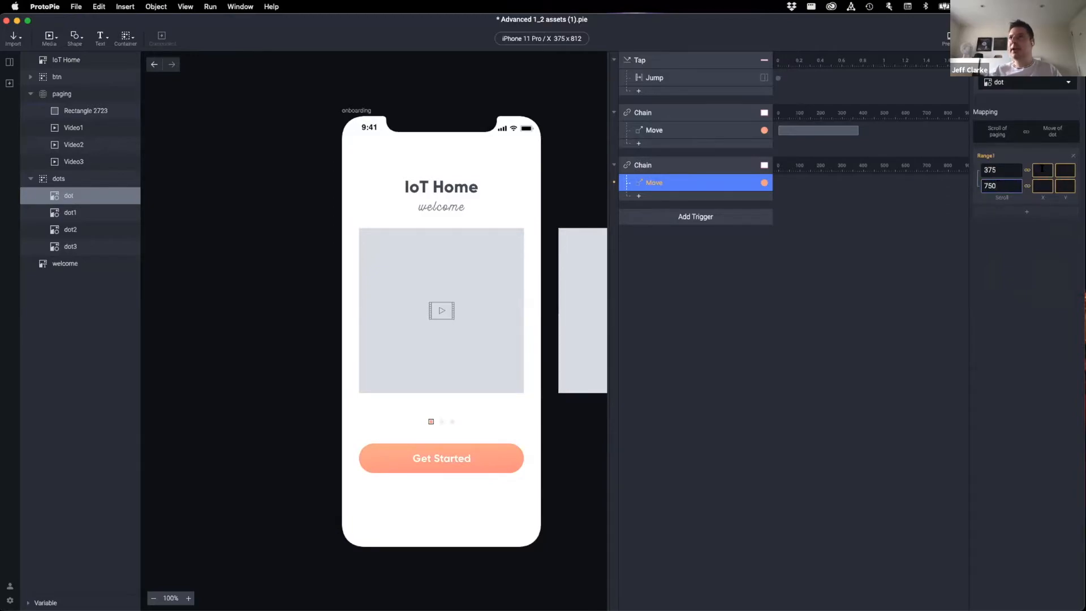
Map the second chained Move response's X position from 20 to 40.
{"action": "left_click", "coordinate": [1042, 170]}
{"action": "type", "text": "20"}
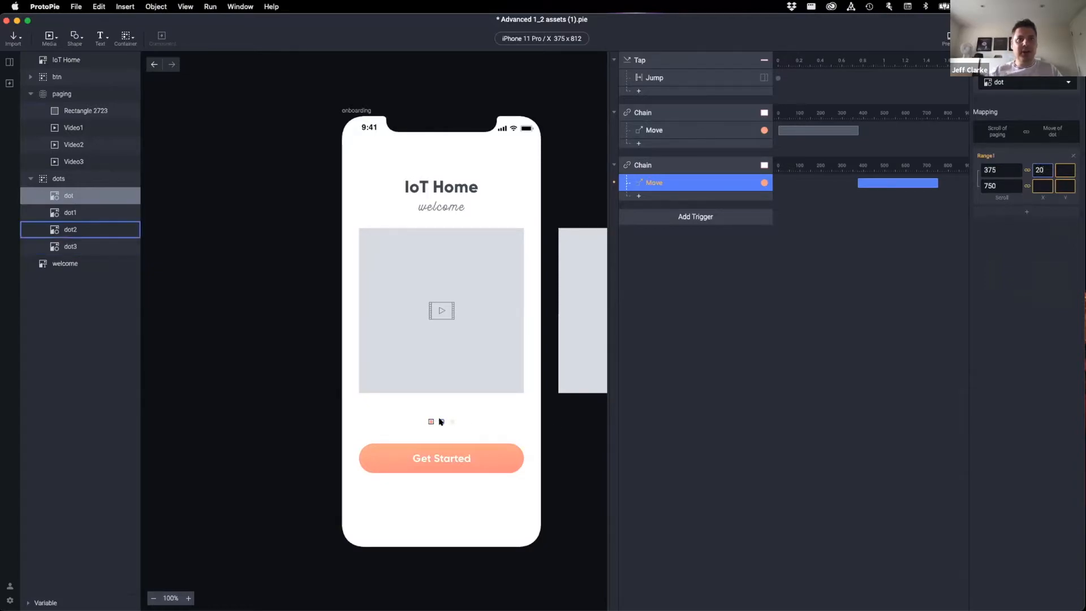
{"action": "left_click", "coordinate": [442, 421]}
{"action": "left_click", "coordinate": [764, 184]}
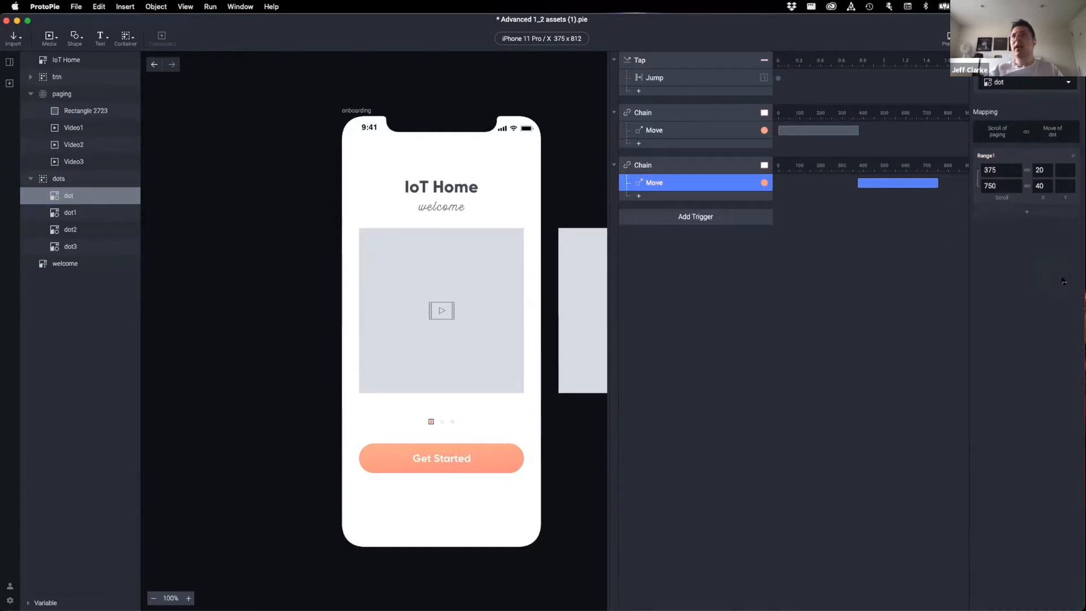
Preview the onboarding scene and swipe through the pages to check the dot's movement.
{"action": "left_click", "coordinate": [947, 37]}
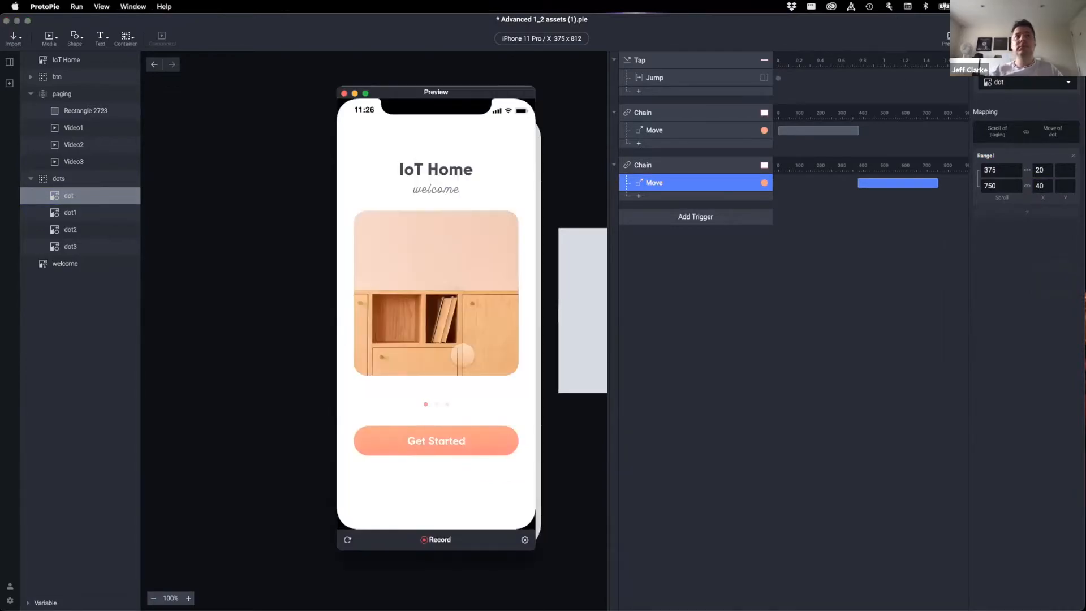
{"action": "left_click_drag", "start_coordinate": [466, 310], "coordinate": [390, 302]}
{"action": "left_click", "coordinate": [343, 93]}
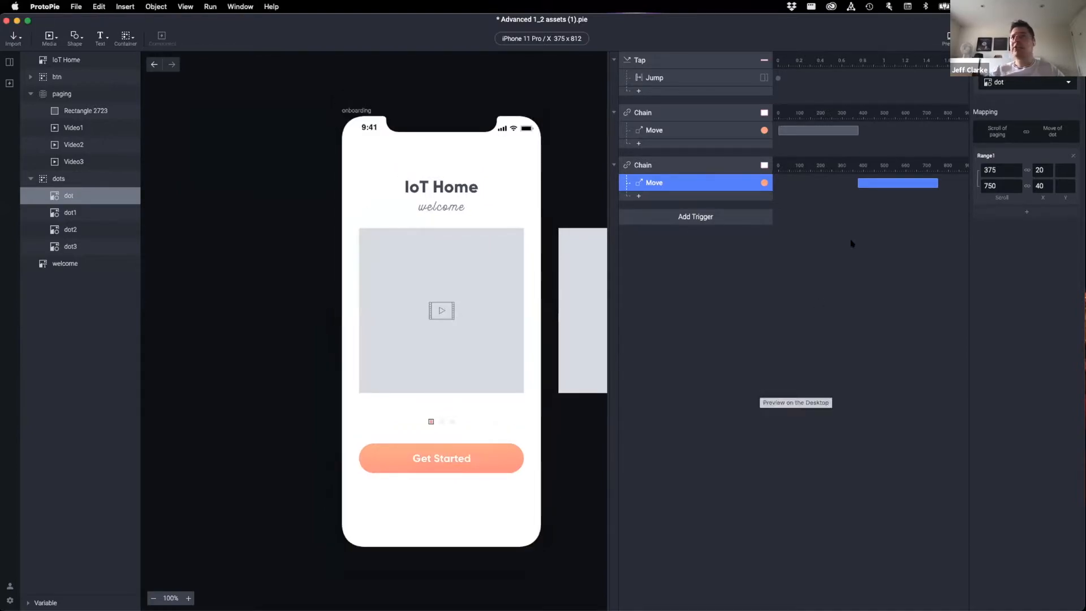
{"action": "left_click", "coordinate": [720, 254]}
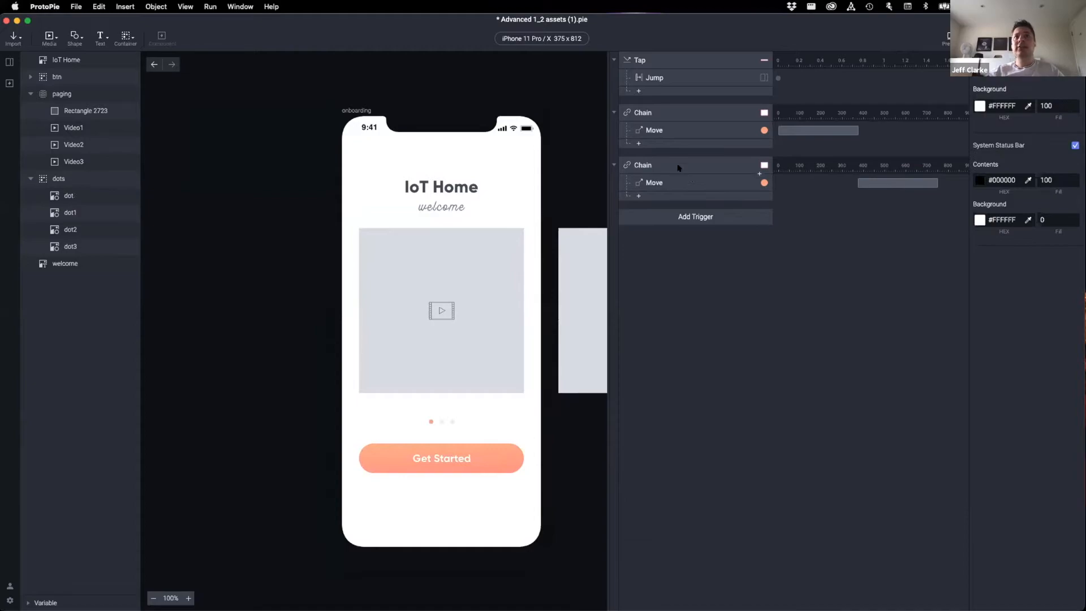
{"action": "left_click", "coordinate": [682, 165]}
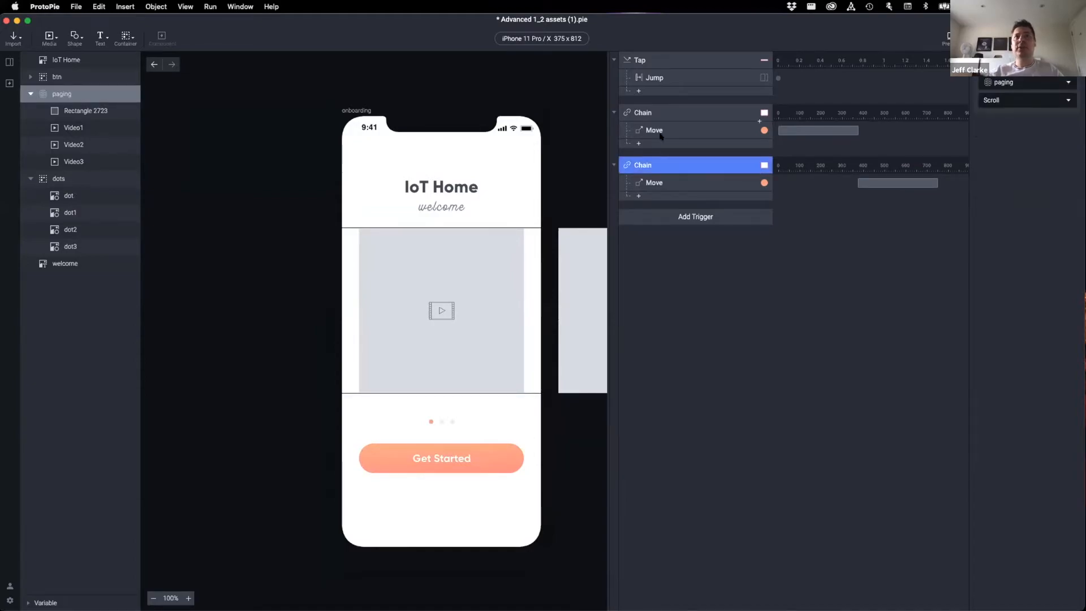
{"action": "key", "text": "Delete"}
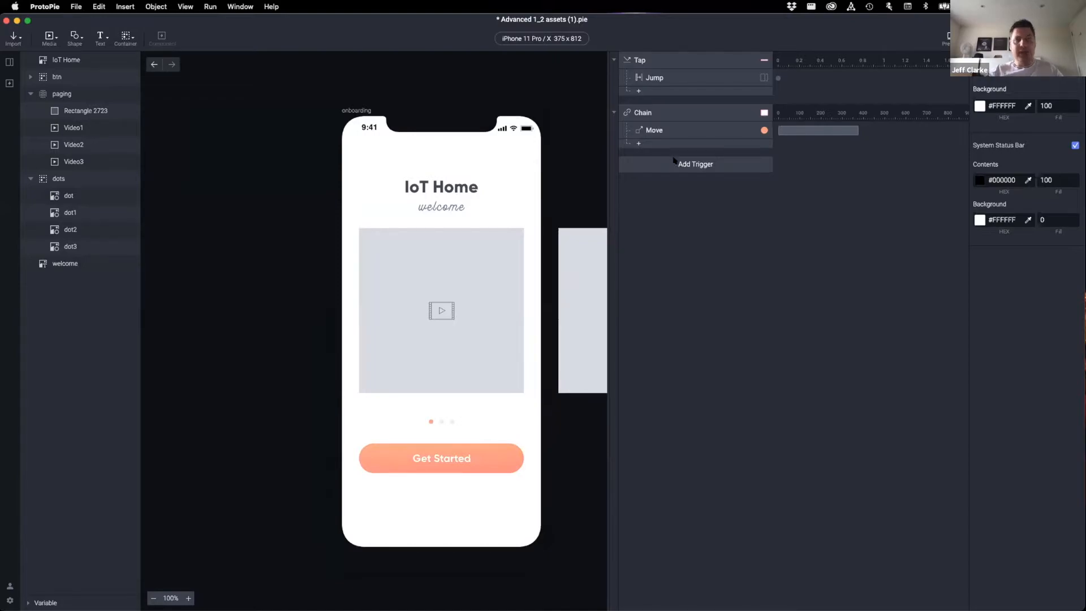
{"action": "key", "text": "super+z"}
{"action": "left_click", "coordinate": [731, 266]}
Move the second chained Move response into the first Chain trigger and delete the emptied second Chain trigger.
{"action": "left_click", "coordinate": [684, 182]}
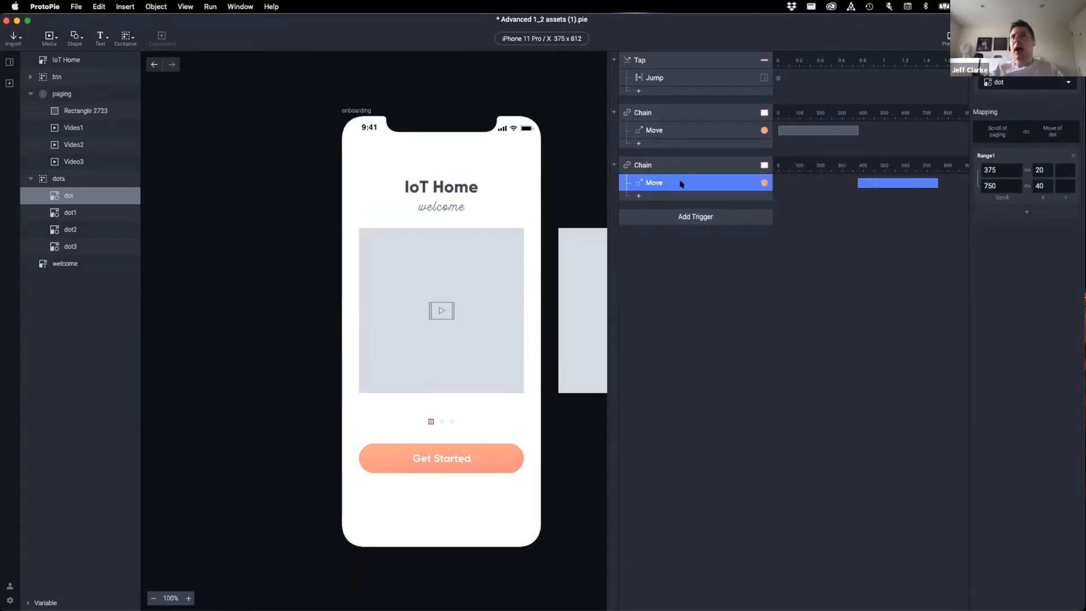
{"action": "mouse_move", "coordinate": [684, 180]}
{"action": "left_mouse_down"}
{"action": "mouse_move", "coordinate": [681, 143]}
{"action": "mouse_move", "coordinate": [685, 182]}
{"action": "left_mouse_up"}
{"action": "left_click_drag", "start_coordinate": [674, 138], "coordinate": [676, 143]}
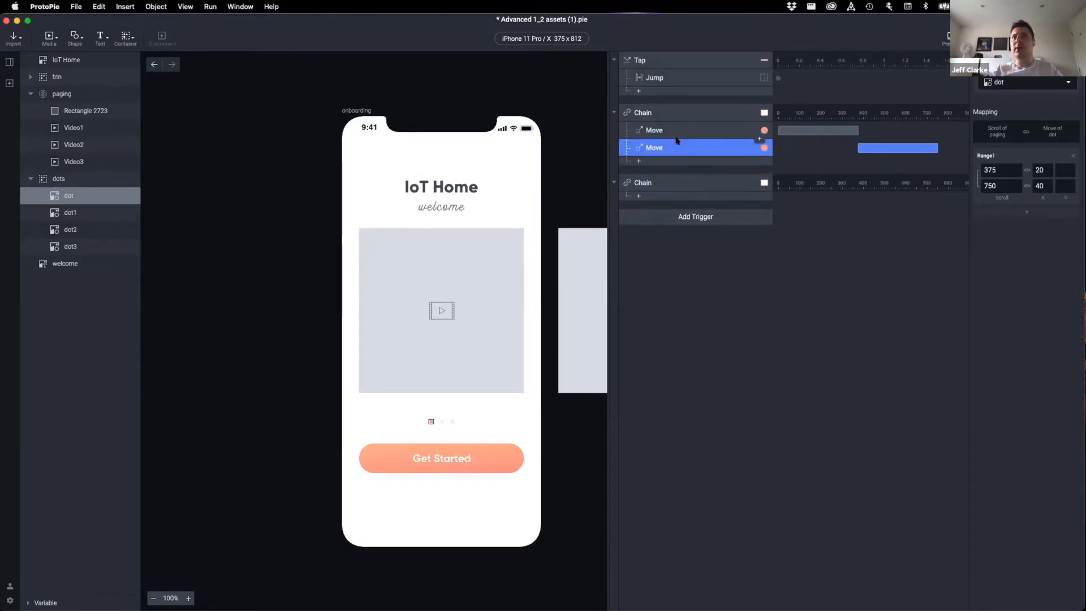
{"action": "left_click", "coordinate": [678, 180]}
{"action": "key", "text": "BackSpace"}
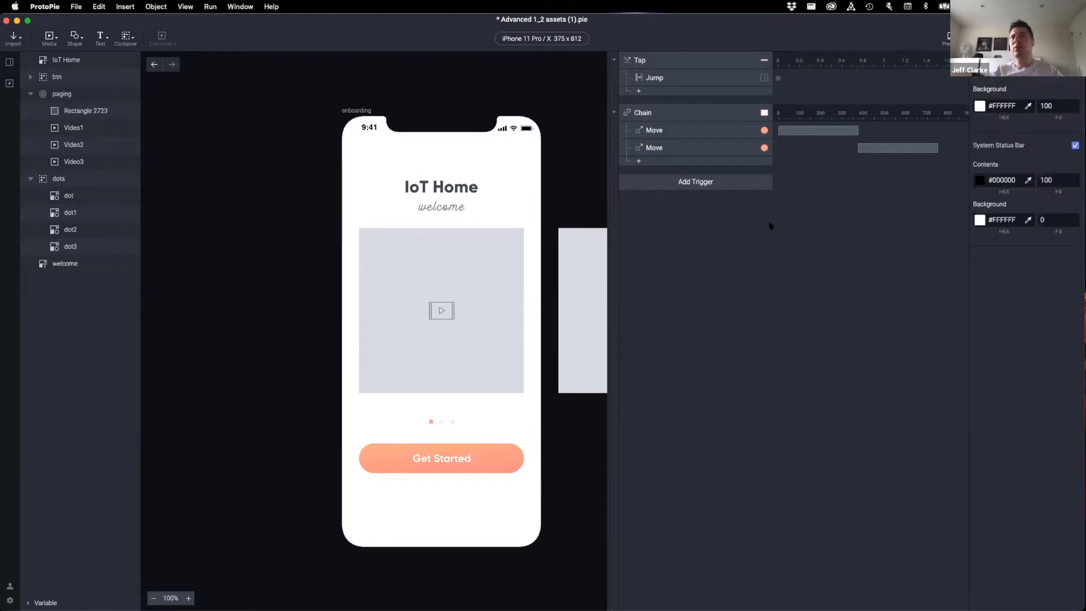
Preview the page swipes, and review the Chain trigger and the mappings of its two Move responses.
{"action": "key", "text": "super+p"}
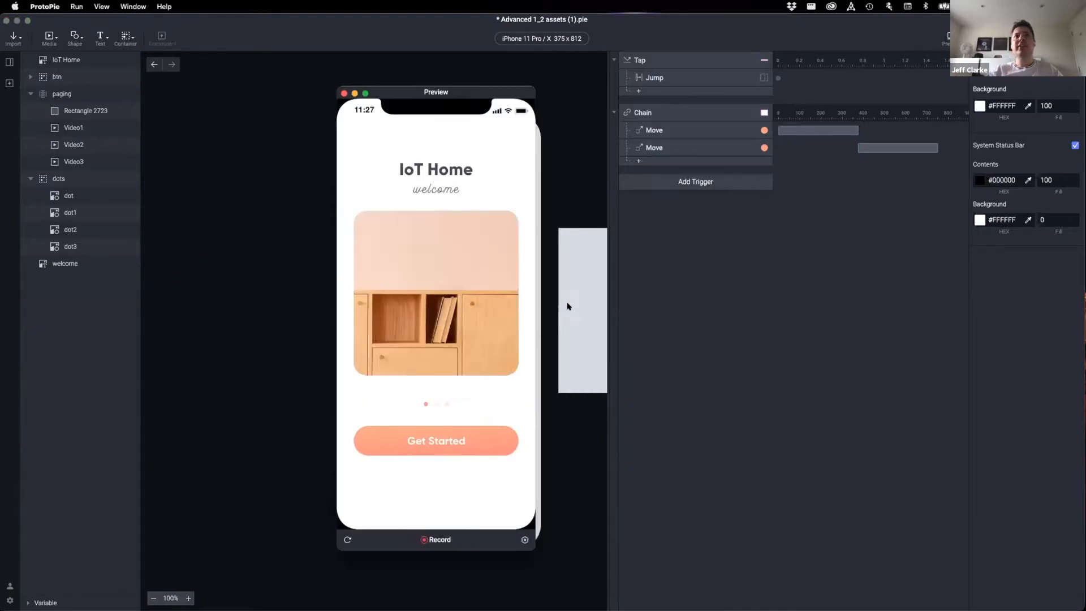
{"action": "left_click_drag", "start_coordinate": [485, 291], "coordinate": [396, 289]}
{"action": "left_click", "coordinate": [662, 149]}
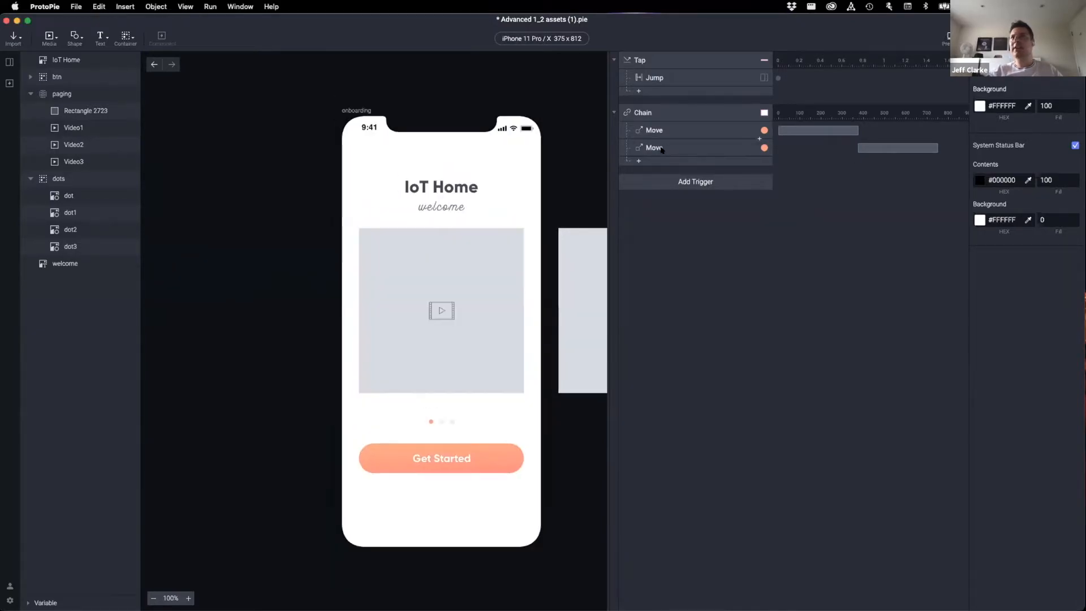
{"action": "left_click", "coordinate": [661, 148]}
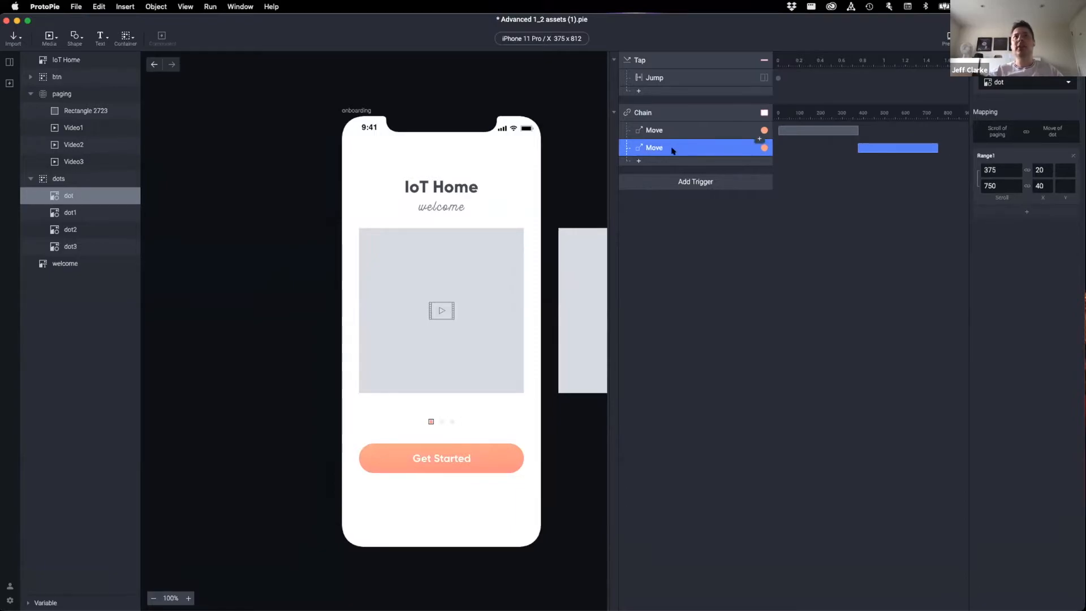
{"action": "left_click", "coordinate": [658, 114]}
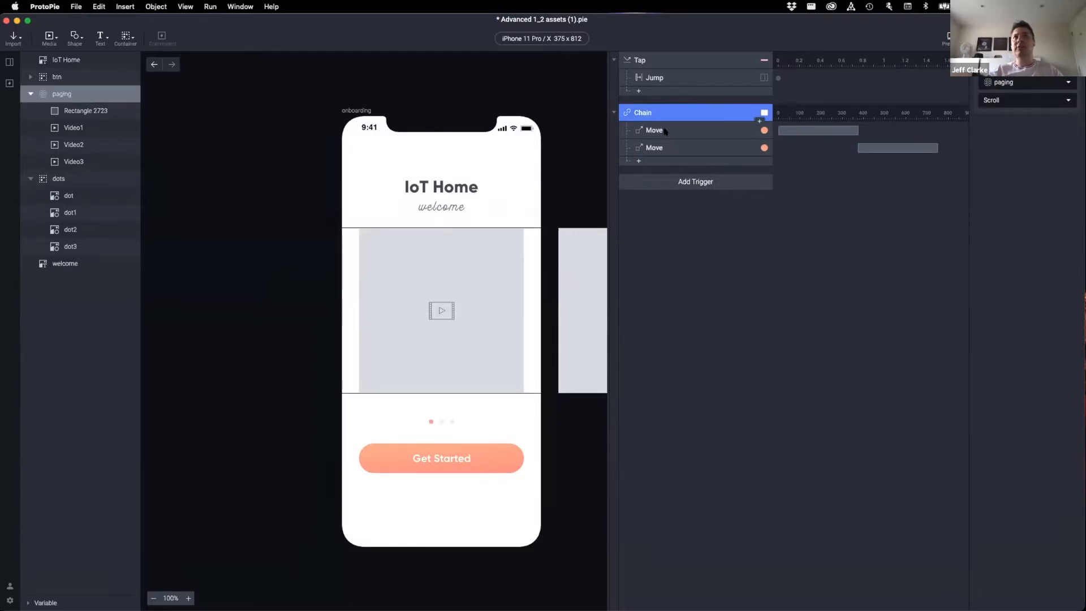
{"action": "left_click", "coordinate": [666, 131]}
{"action": "left_click", "coordinate": [671, 147]}
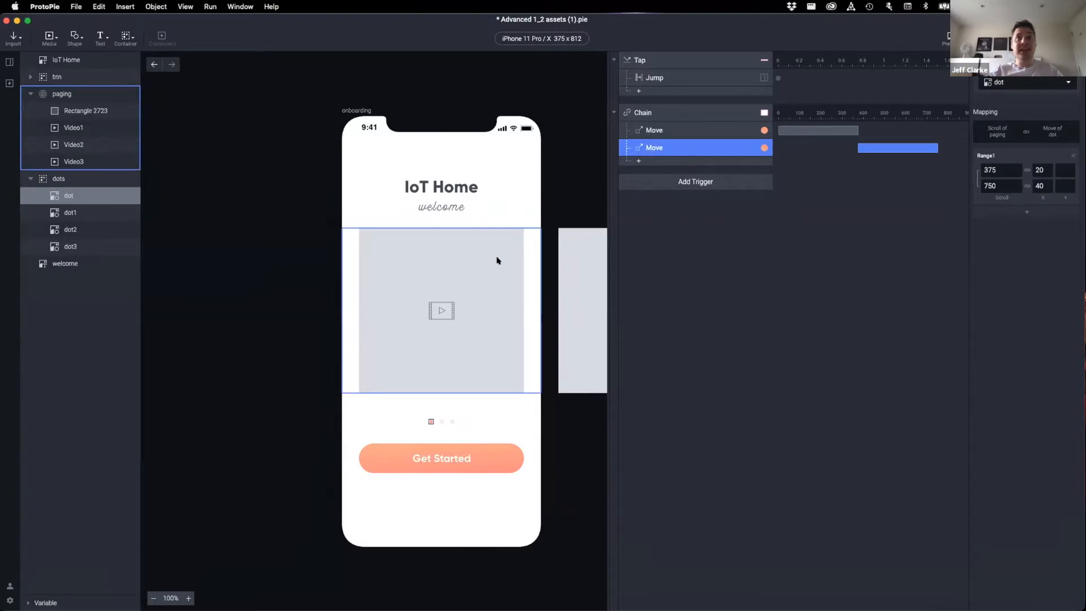
{"action": "left_click", "coordinate": [685, 131]}
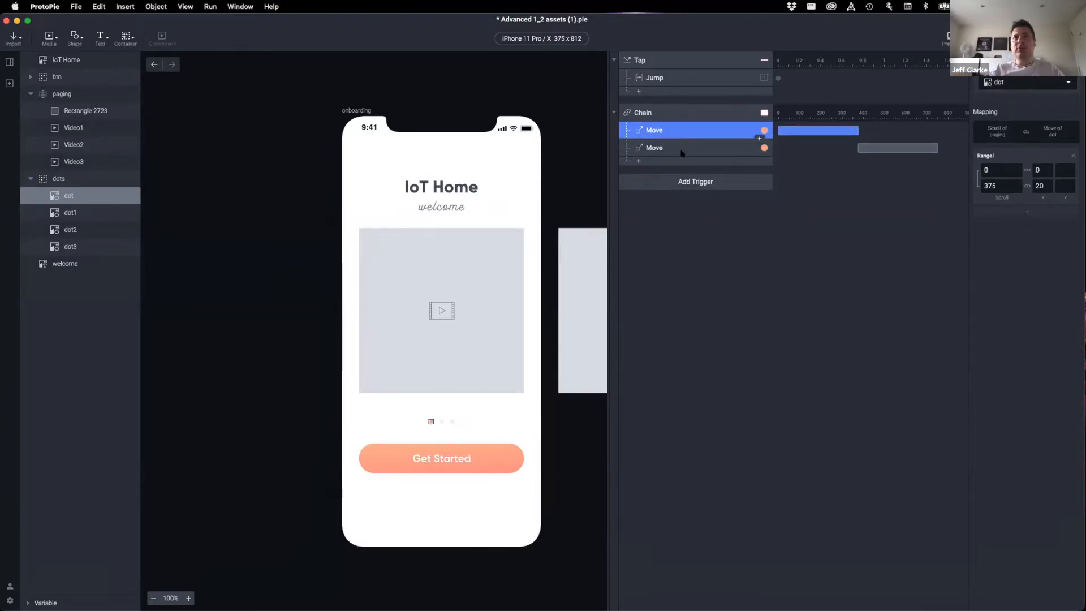
Delete the second Move response from the Chain trigger and select the remaining one.
{"action": "left_click", "coordinate": [681, 149]}
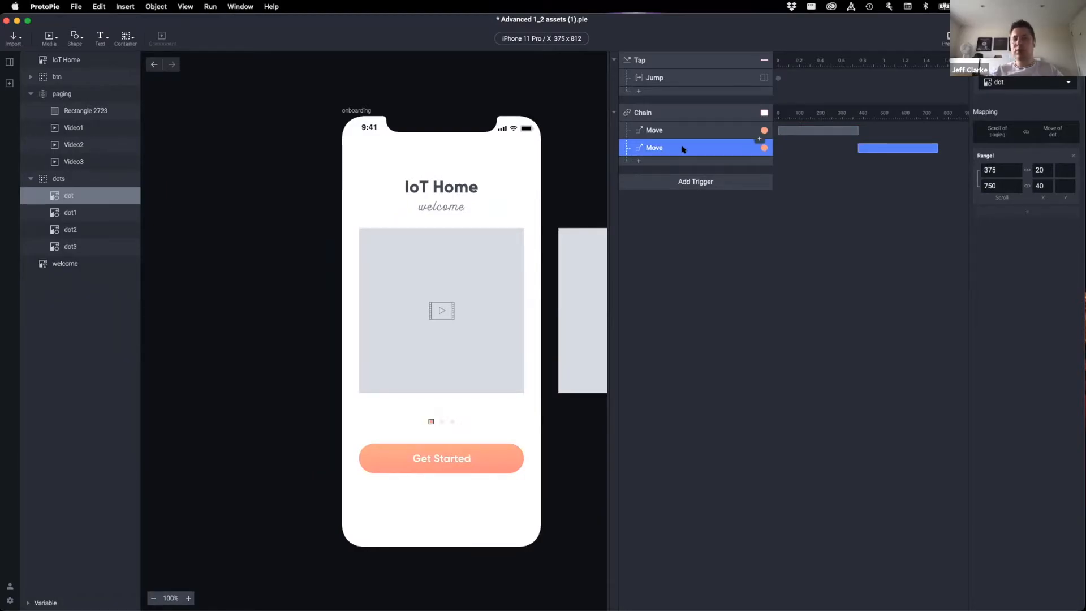
{"action": "key", "text": "BackSpace"}
{"action": "left_click", "coordinate": [668, 130]}
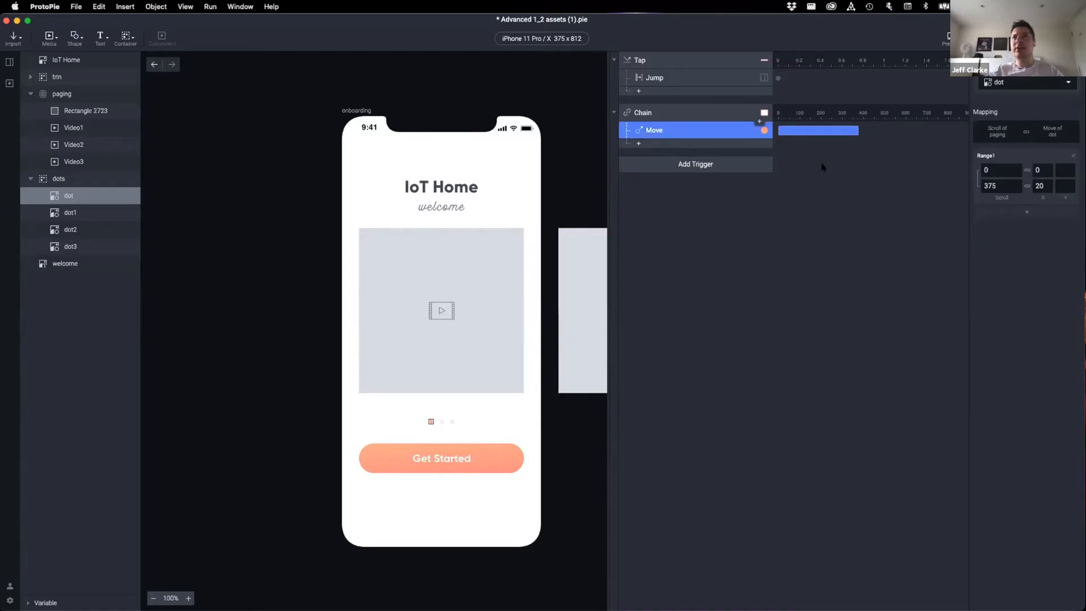
Add a second mapping range to the Move response with scroll values from 375 to 750.
{"action": "left_click", "coordinate": [1027, 213]}
{"action": "left_click", "coordinate": [999, 228]}
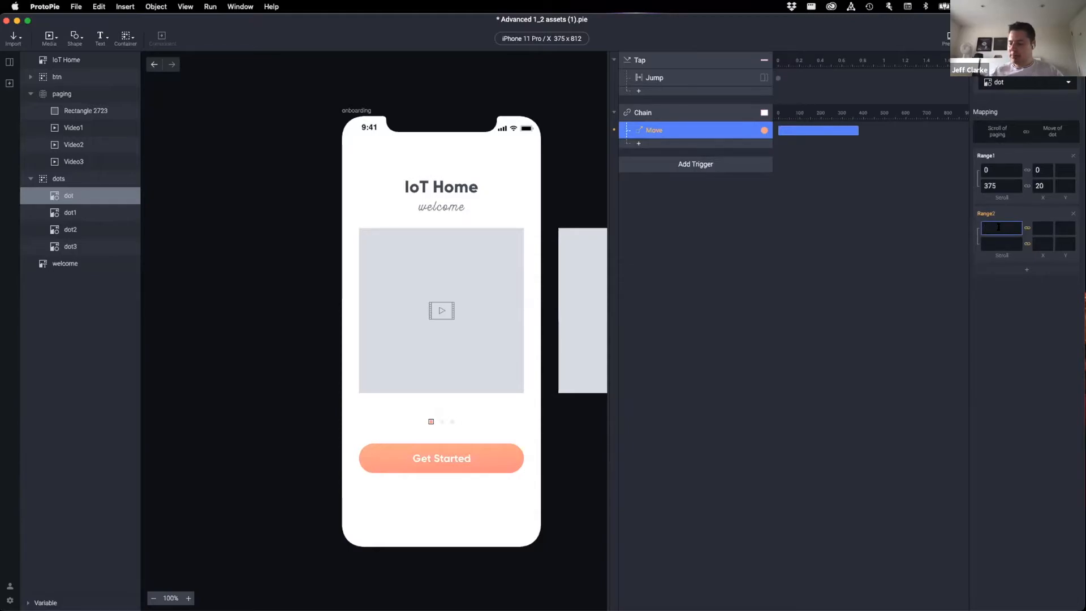
{"action": "type", "text": "375"}
{"action": "left_click", "coordinate": [995, 244]}
{"action": "type", "text": "750"}
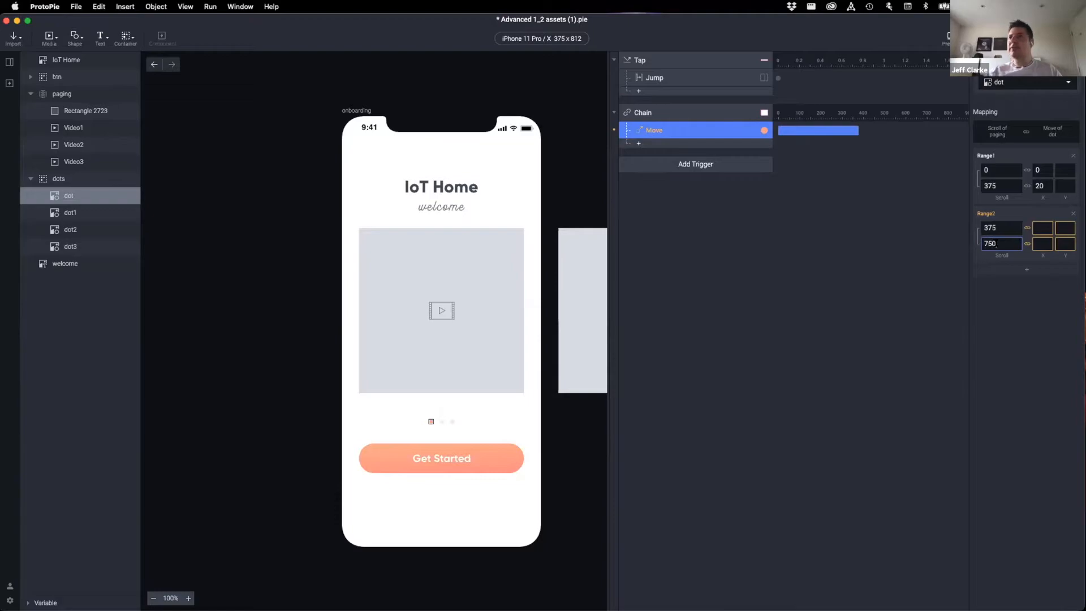
Map the dot's X position in Range2 from 20 to 40.
{"action": "left_click", "coordinate": [1042, 227]}
{"action": "type", "text": "20"}
{"action": "key", "text": "Tab"}
{"action": "key", "text": "Tab"}
{"action": "key", "text": "Tab"}
{"action": "type", "text": "40"}
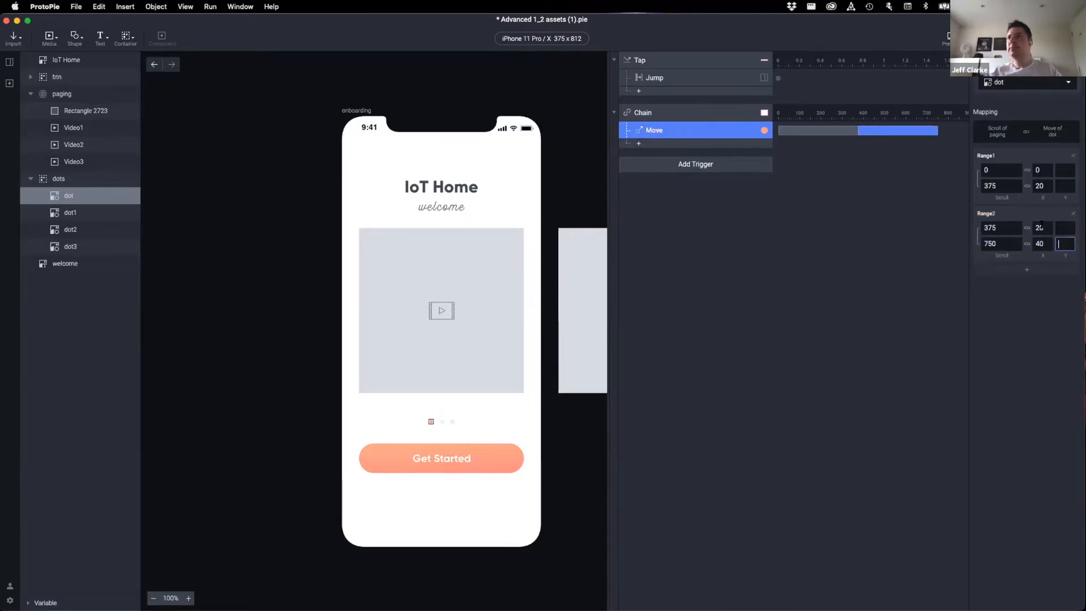
{"action": "key", "text": "Return"}
Preview the scene and swipe back and forth through all three pages to check that the dot follows the scroll.
{"action": "key", "text": "super+p"}
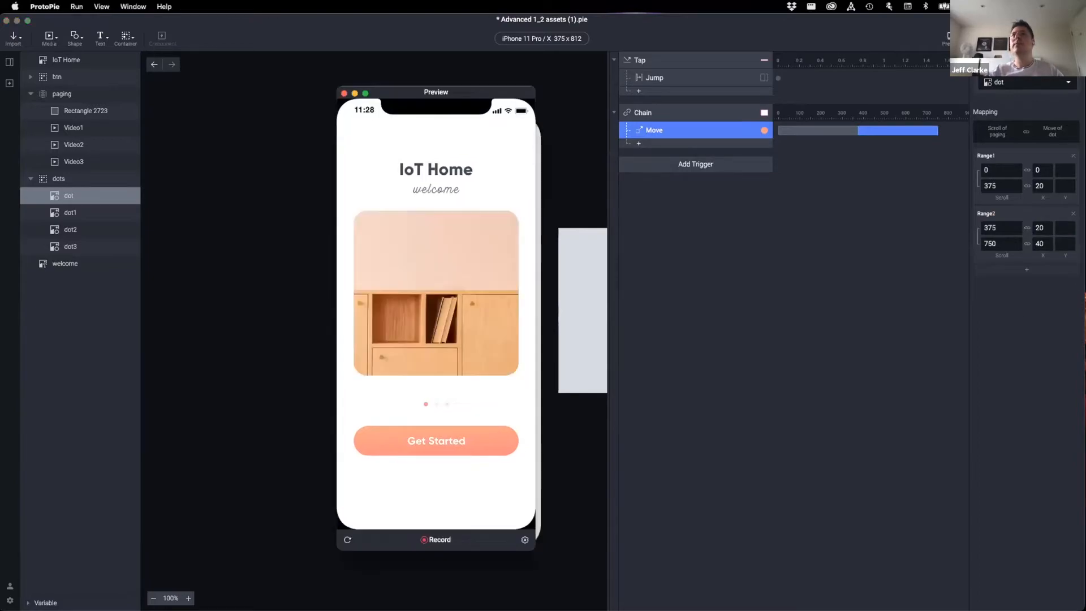
{"action": "left_click_drag", "start_coordinate": [478, 327], "coordinate": [452, 306]}
{"action": "left_click_drag", "start_coordinate": [390, 306], "coordinate": [452, 306]}
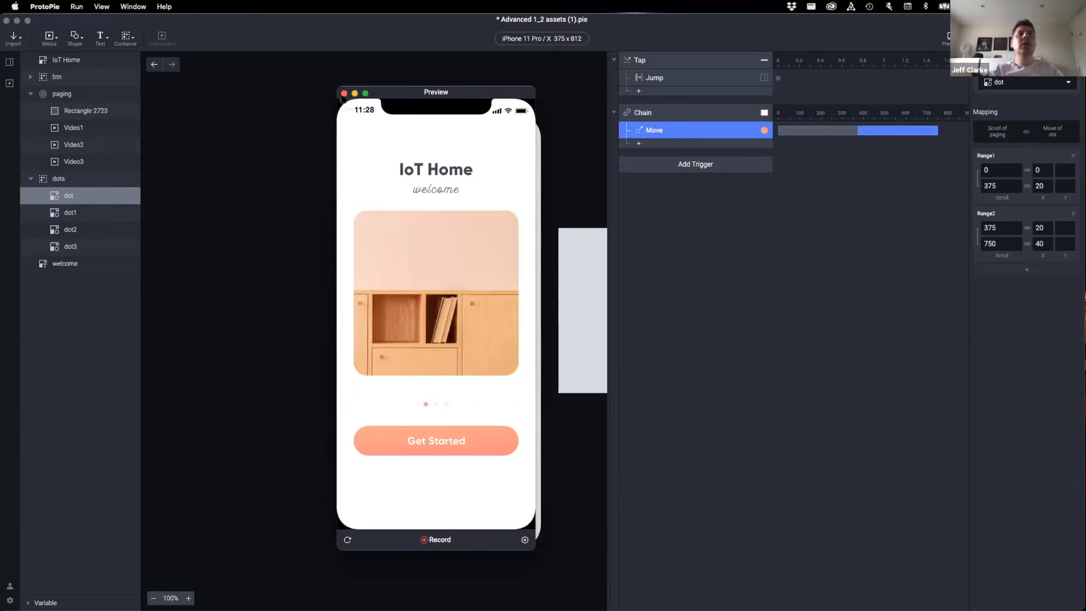
{"action": "left_click", "coordinate": [343, 93]}
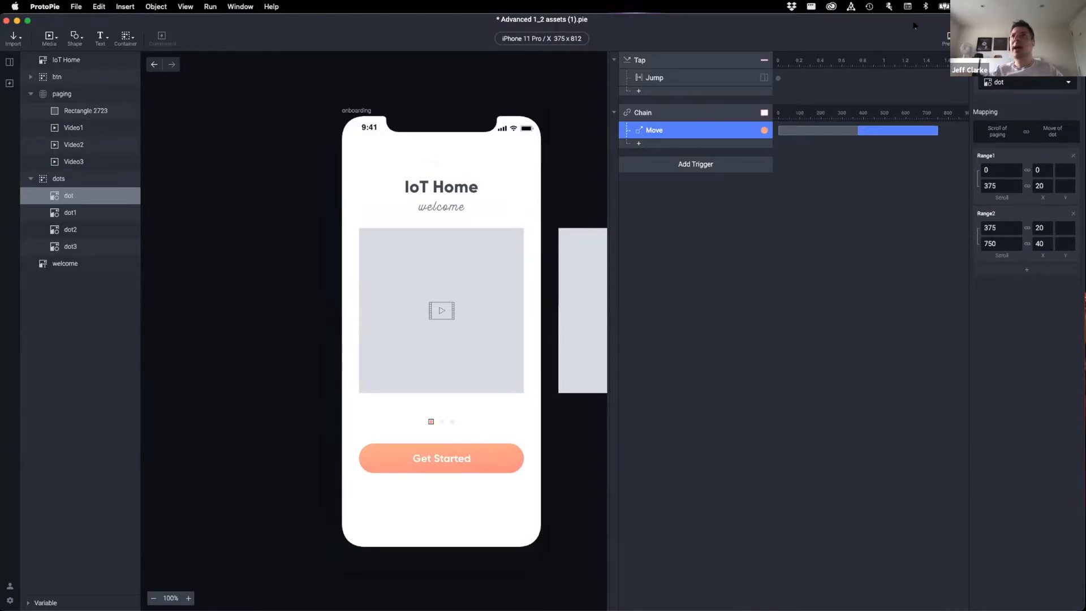
{"action": "left_click", "coordinate": [947, 37]}
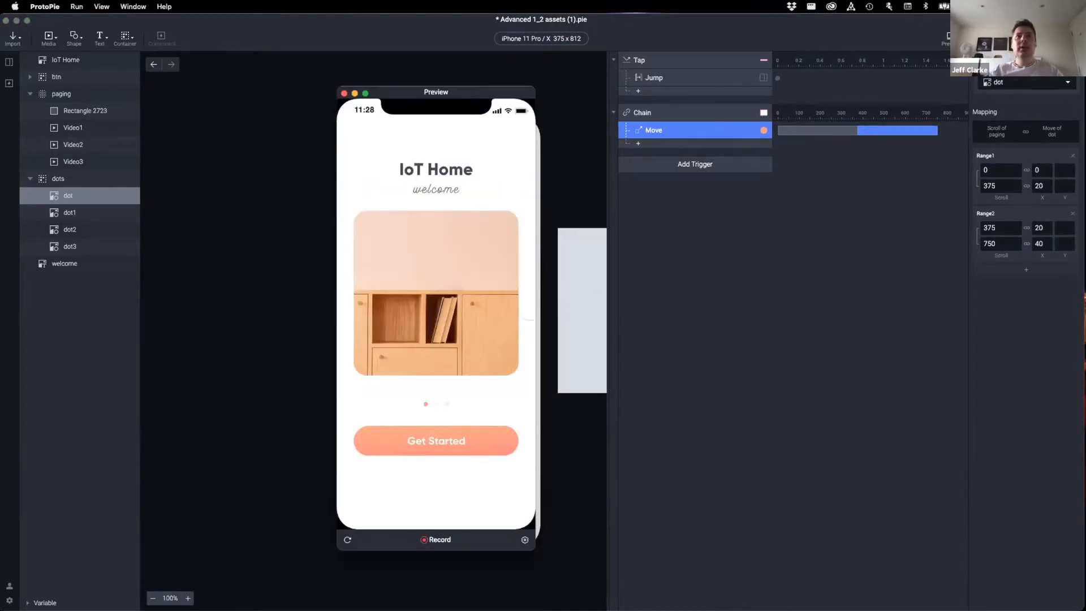
{"action": "left_click_drag", "start_coordinate": [504, 288], "coordinate": [453, 288]}
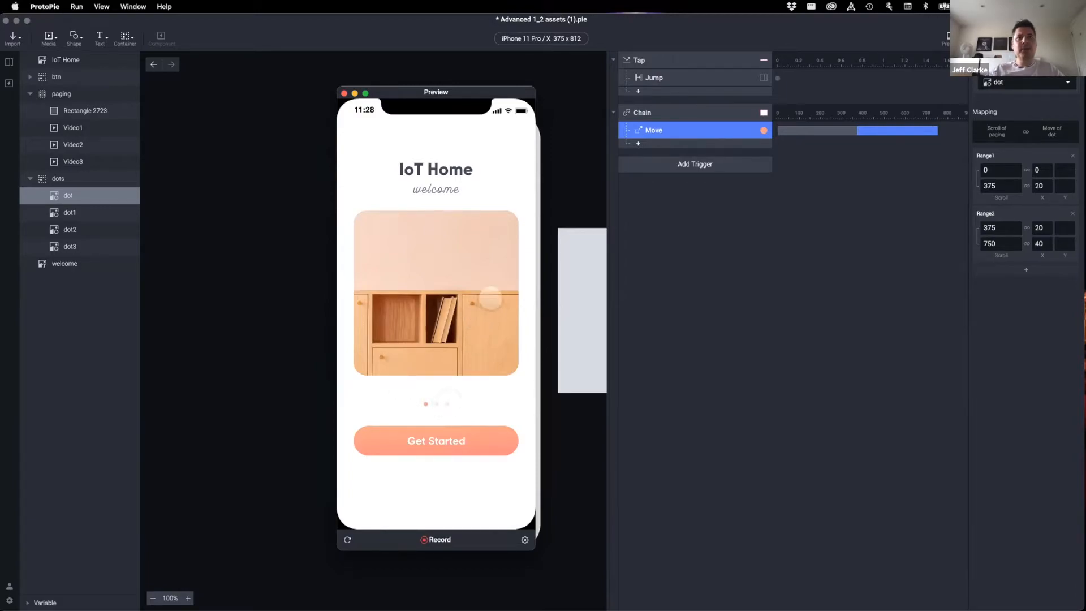
{"action": "left_click_drag", "start_coordinate": [486, 303], "coordinate": [395, 297]}
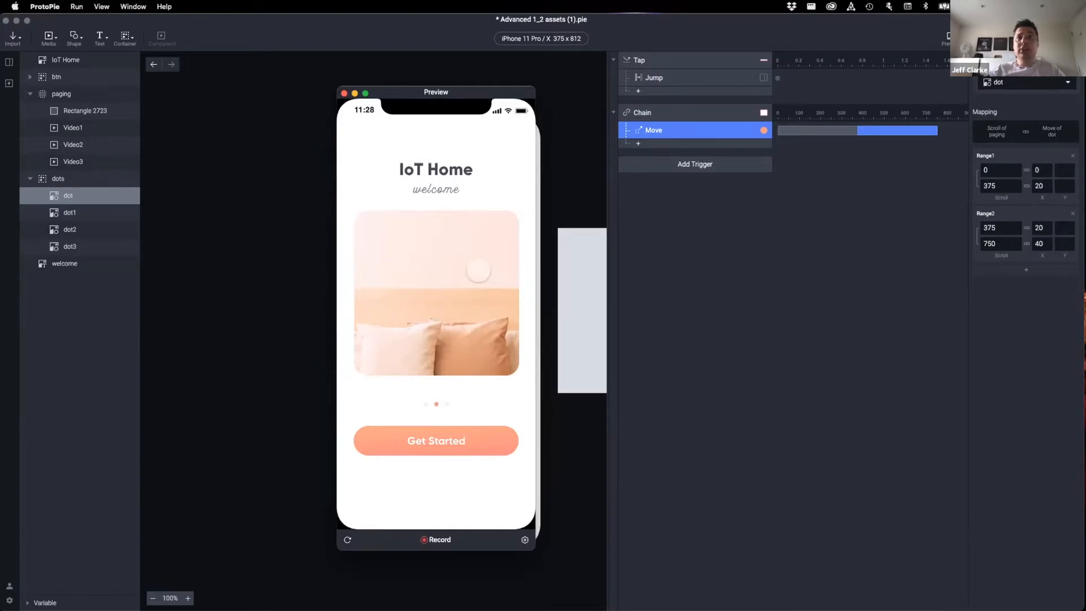
{"action": "left_click_drag", "start_coordinate": [393, 271], "coordinate": [493, 281]}
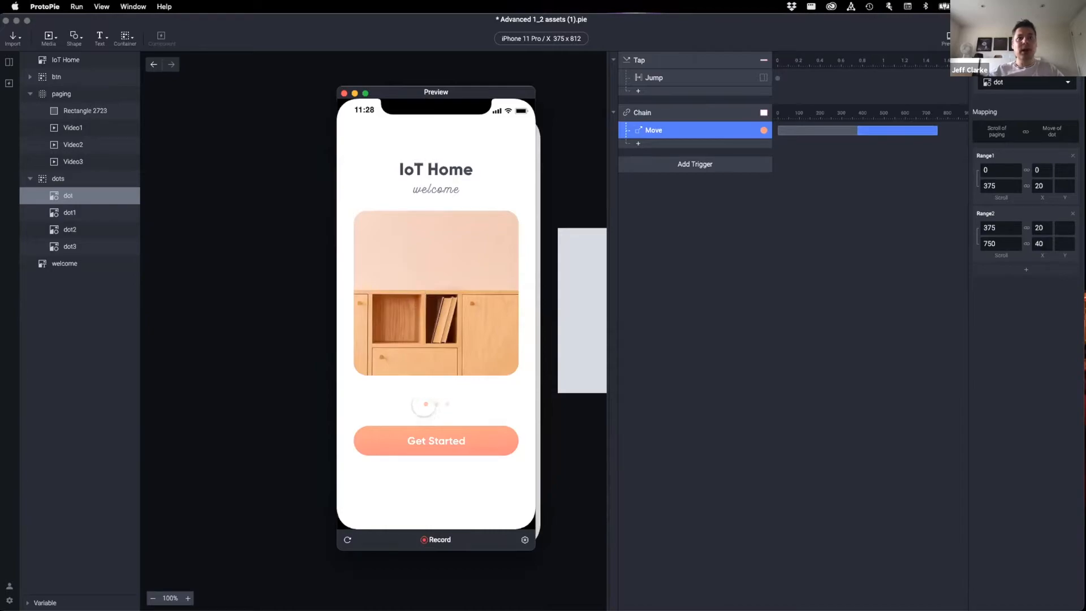
{"action": "left_click_drag", "start_coordinate": [488, 293], "coordinate": [418, 295]}
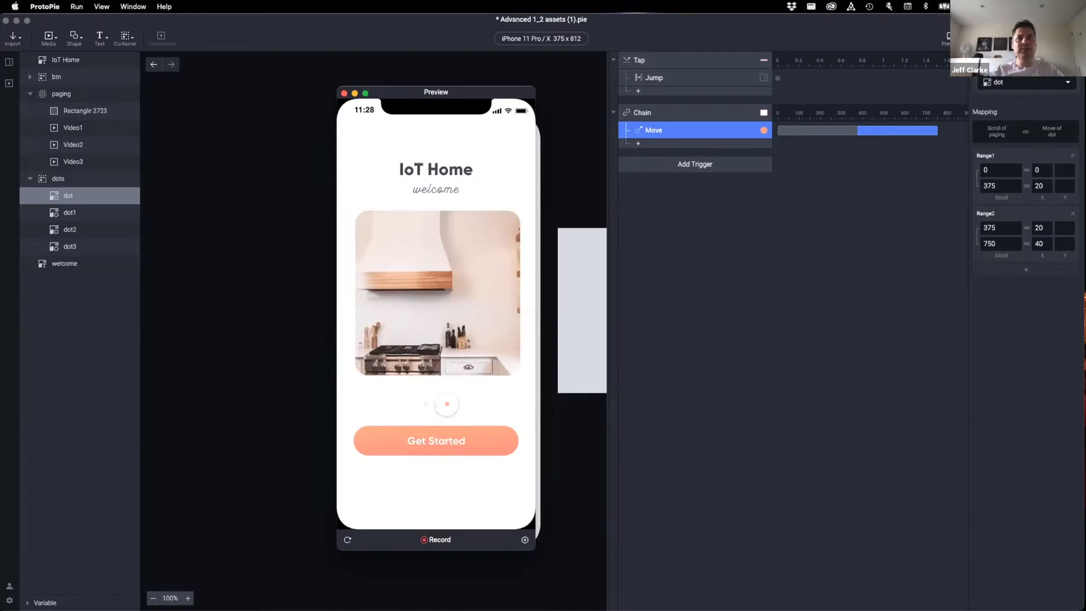
{"action": "left_click", "coordinate": [344, 94]}
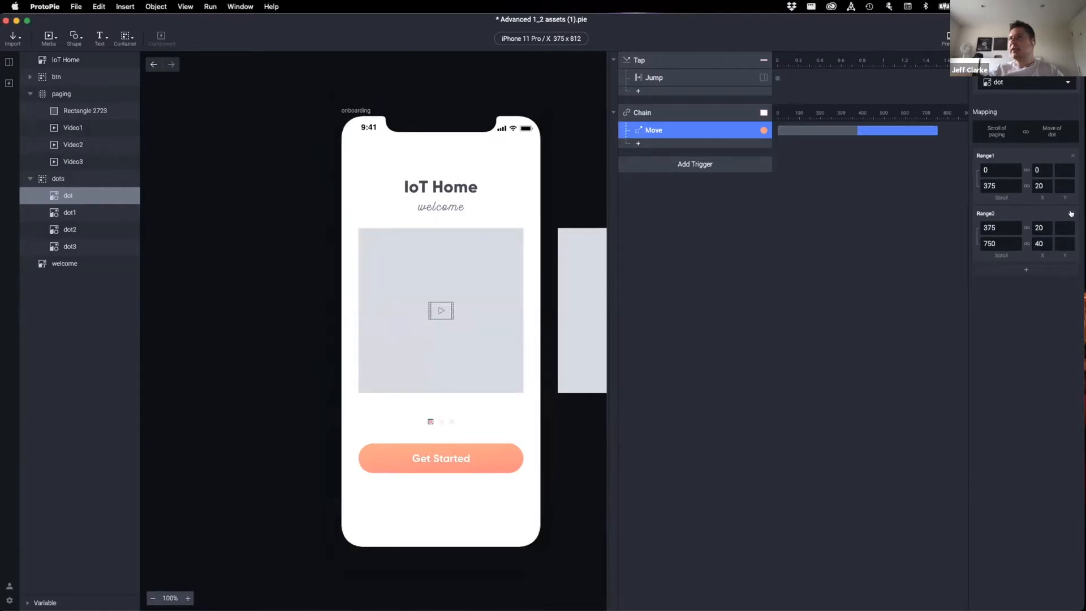
Remove Range2 from the Move response and set Range1's end scroll value to 750.
{"action": "left_click", "coordinate": [1070, 213]}
{"action": "left_click", "coordinate": [999, 185]}
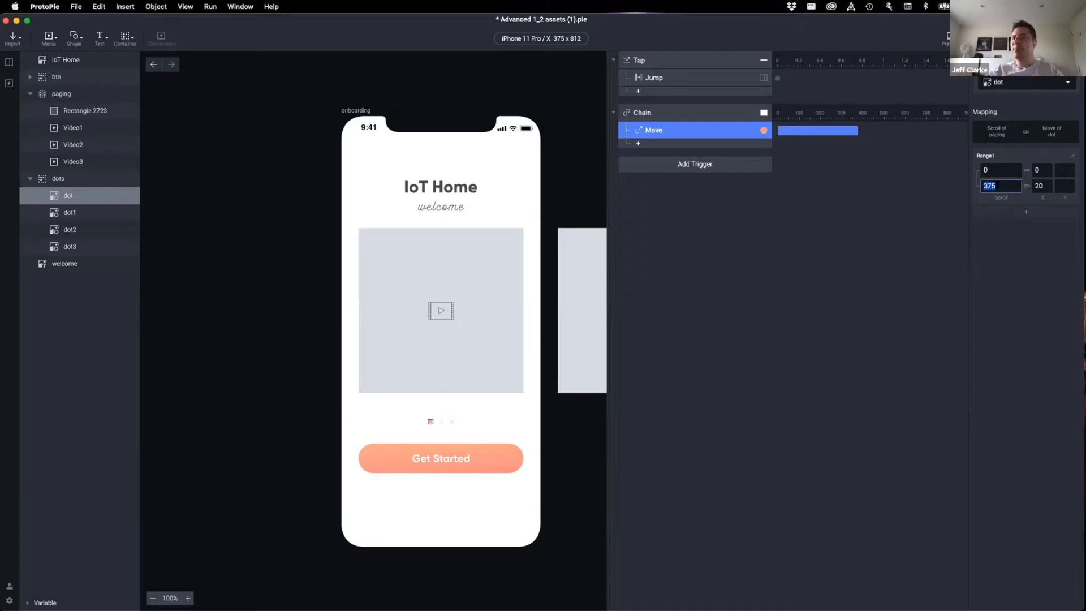
{"action": "type", "text": "7"}
Check dot3's X position and set Range1's end X value in the Move response to 40 to match it.
{"action": "left_click", "coordinate": [1045, 185]}
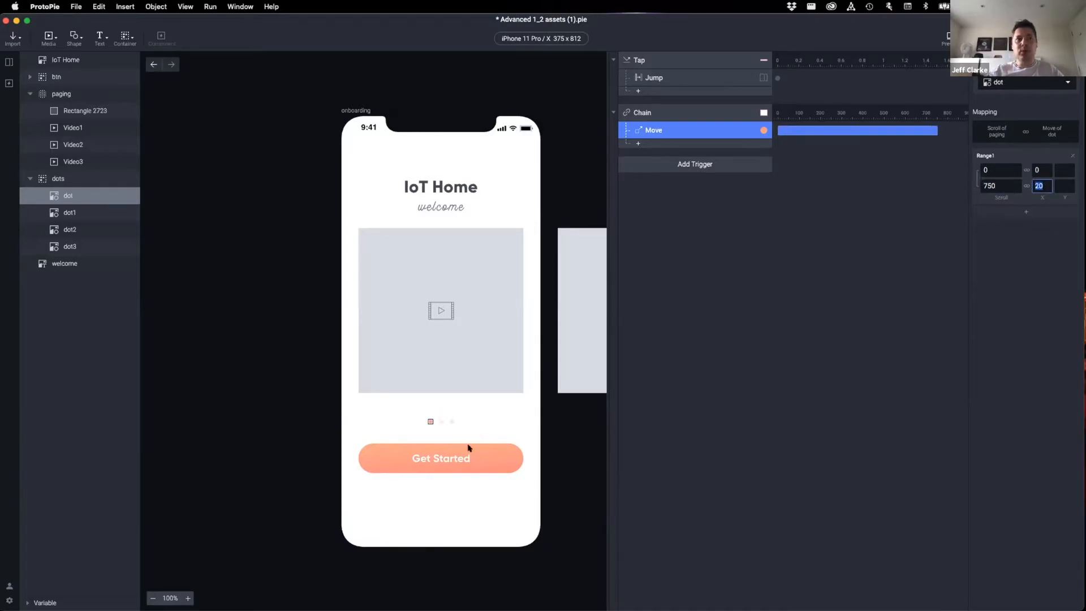
{"action": "left_click", "coordinate": [451, 421]}
{"action": "left_click", "coordinate": [1012, 130]}
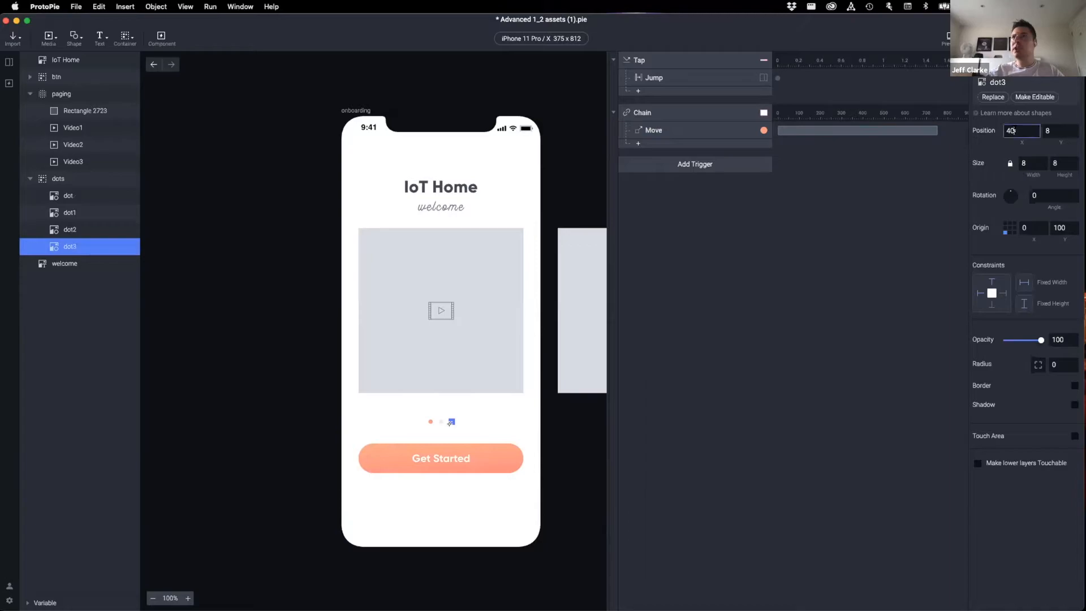
{"action": "left_click", "coordinate": [689, 129]}
{"action": "left_click", "coordinate": [1037, 185]}
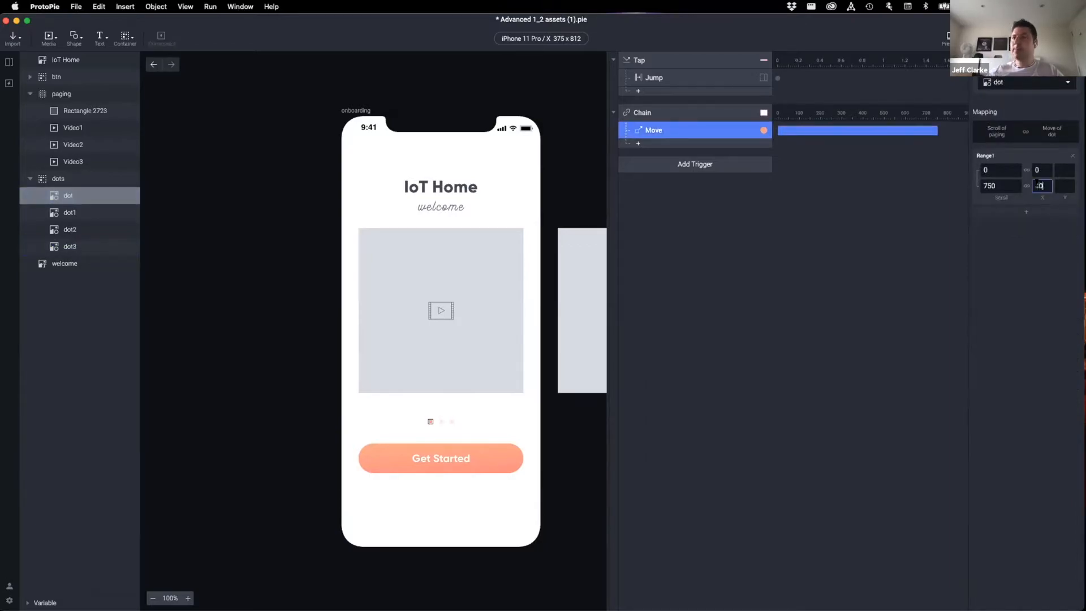
Preview the onboarding scene and swipe back and forth through its pages to examine the dot indicator's movement.
{"action": "left_click", "coordinate": [936, 193]}
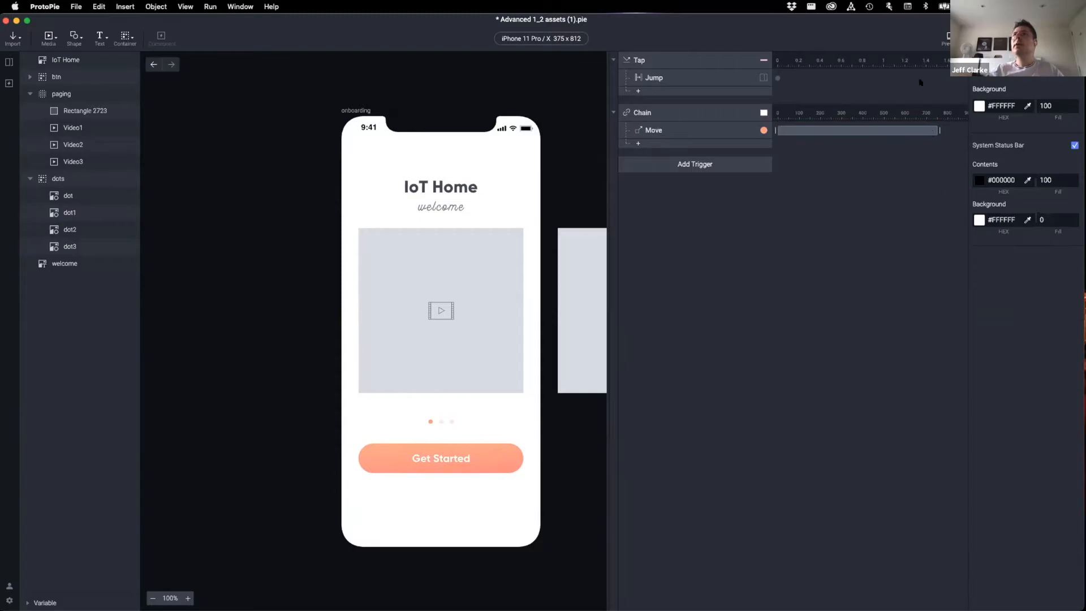
{"action": "left_click", "coordinate": [950, 37]}
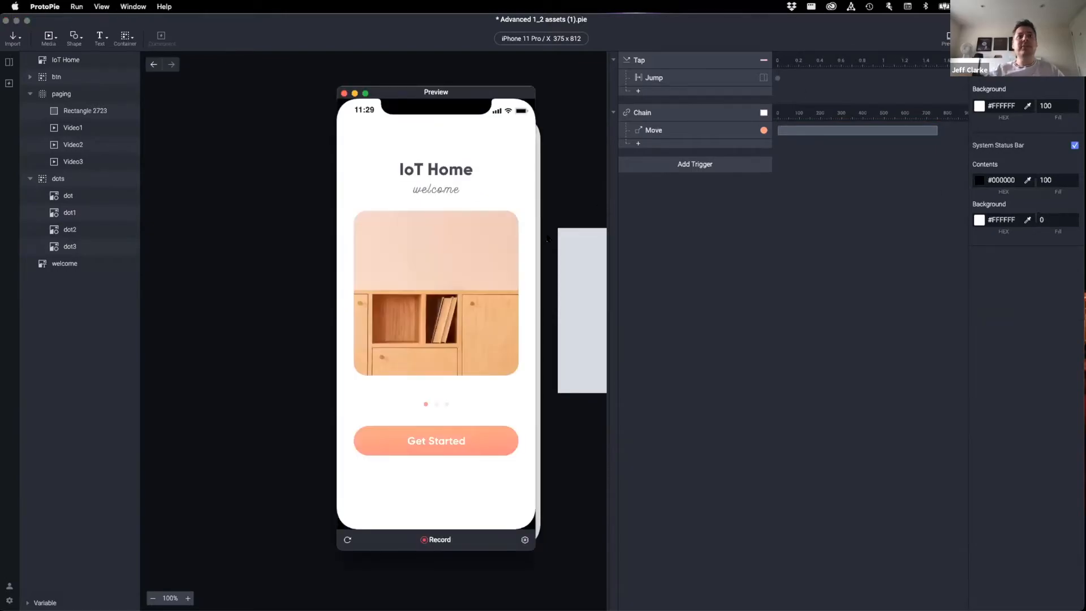
{"action": "left_click_drag", "start_coordinate": [500, 282], "coordinate": [405, 265]}
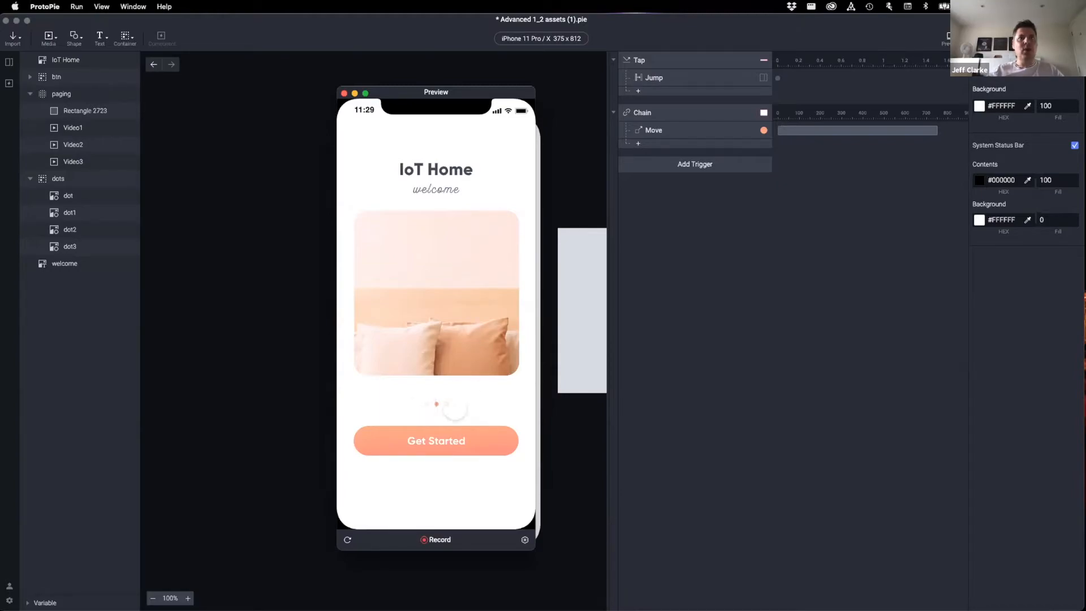
{"action": "left_click_drag", "start_coordinate": [495, 271], "coordinate": [399, 297]}
{"action": "mouse_move", "coordinate": [492, 303]}
{"action": "left_mouse_down"}
{"action": "mouse_move", "coordinate": [376, 300]}
{"action": "mouse_move", "coordinate": [493, 303]}
{"action": "left_mouse_up"}
{"action": "left_click_drag", "start_coordinate": [490, 304], "coordinate": [394, 291]}
{"action": "left_click_drag", "start_coordinate": [476, 289], "coordinate": [398, 290]}
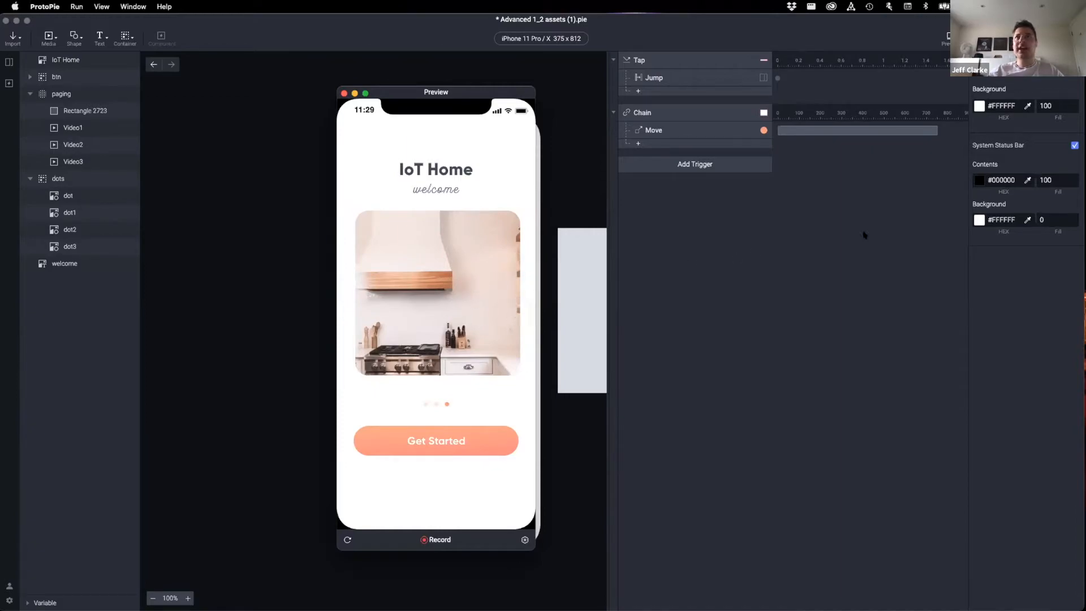
{"action": "mouse_move", "coordinate": [472, 272]}
{"action": "left_mouse_down"}
{"action": "mouse_move", "coordinate": [383, 285]}
{"action": "mouse_move", "coordinate": [481, 287]}
{"action": "left_mouse_up"}
{"action": "left_click_drag", "start_coordinate": [392, 291], "coordinate": [486, 293]}
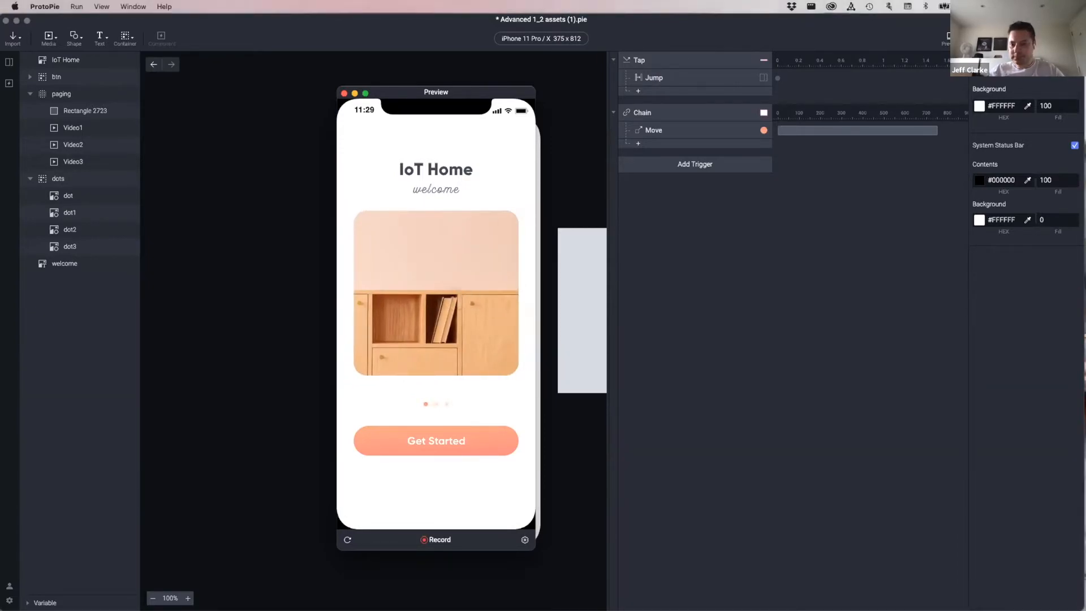
{"action": "left_click", "coordinate": [344, 93]}
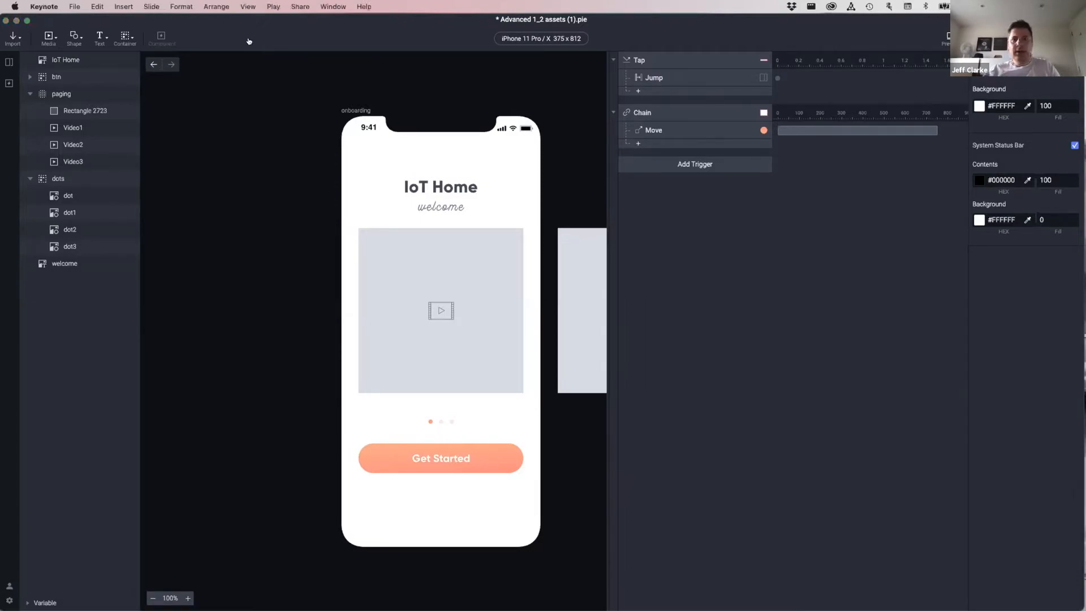
{"action": "key", "text": "super+Tab"}
{"action": "left_click", "coordinate": [541, 203]}
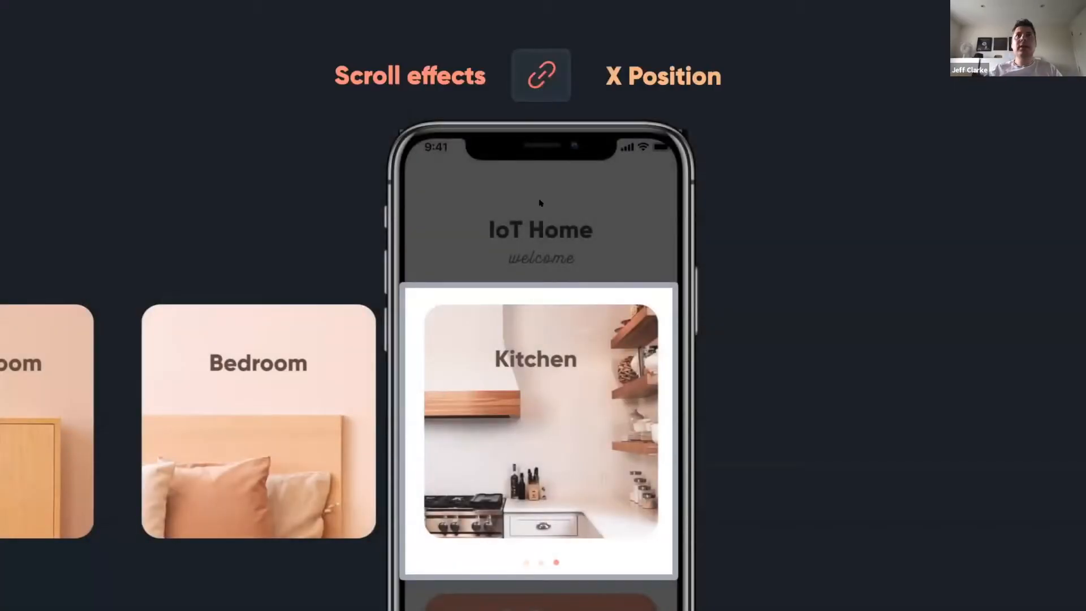
{"action": "left_click", "coordinate": [624, 212]}
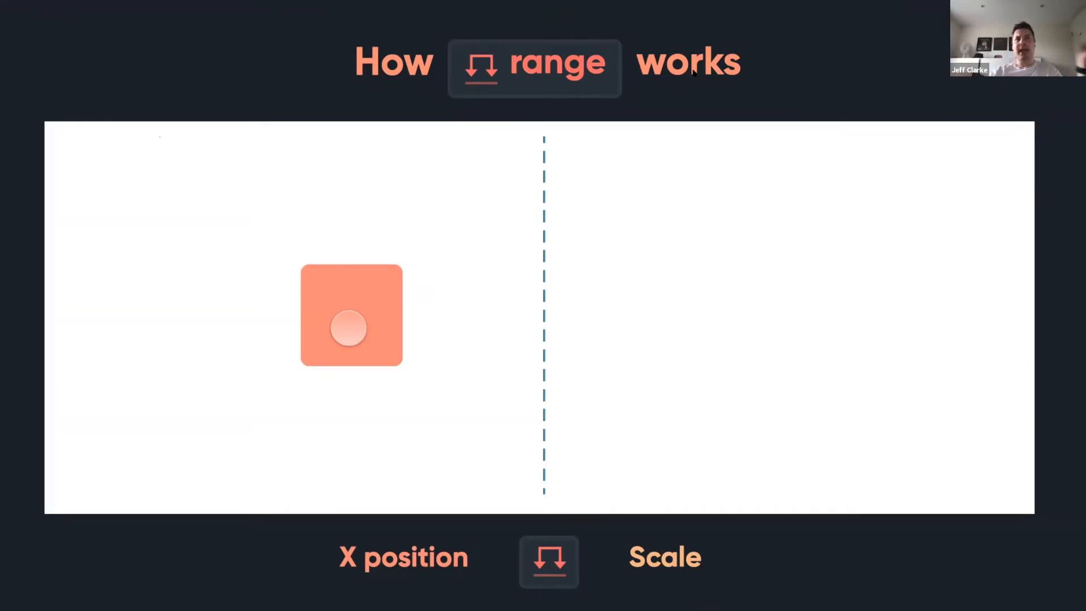
{"action": "left_click", "coordinate": [411, 323]}
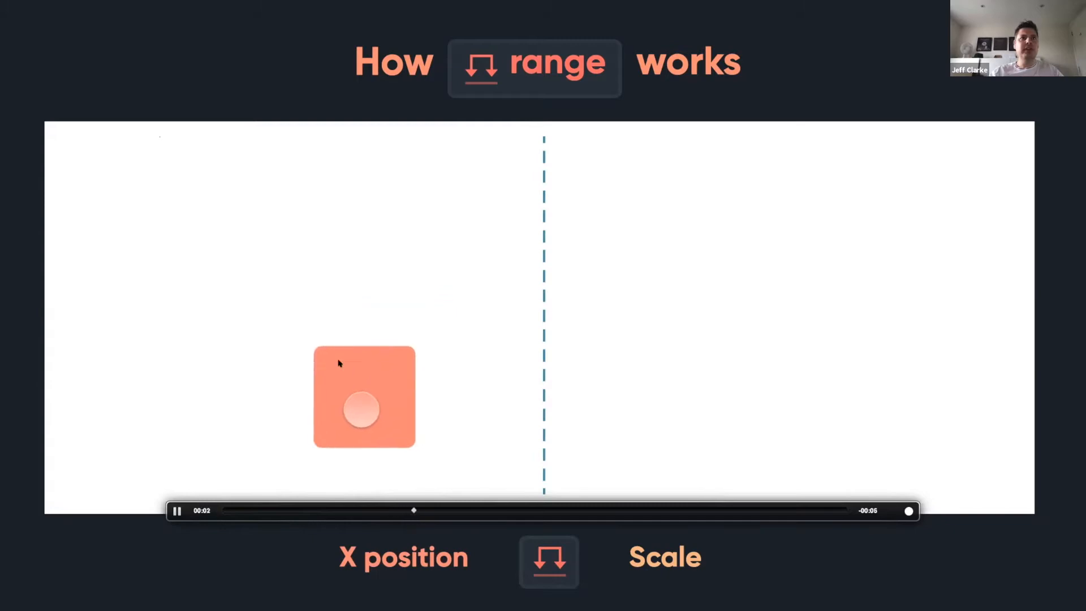
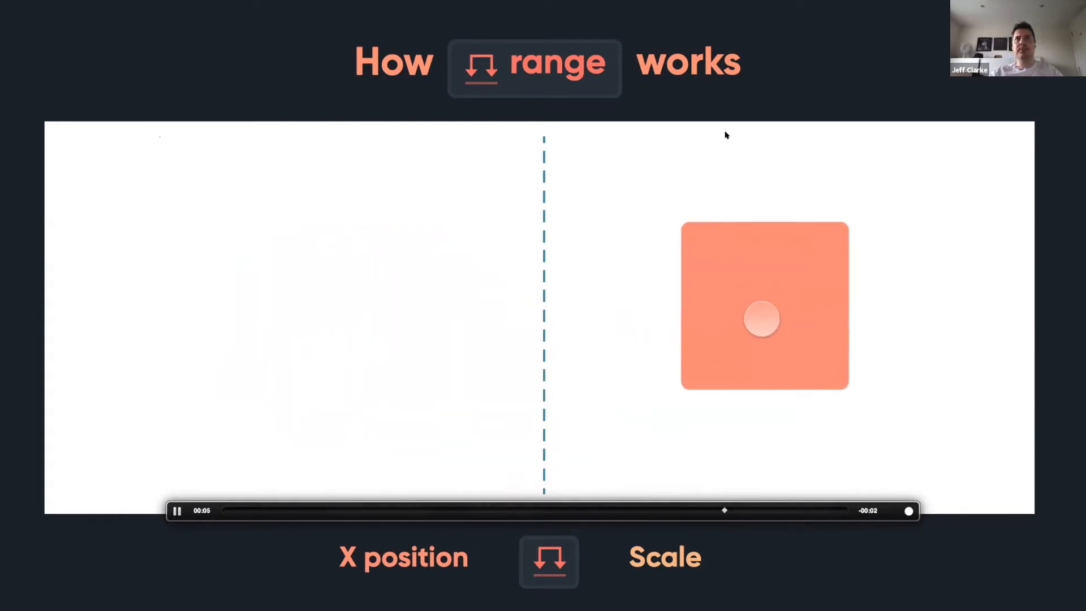
{"action": "key", "text": "Right"}
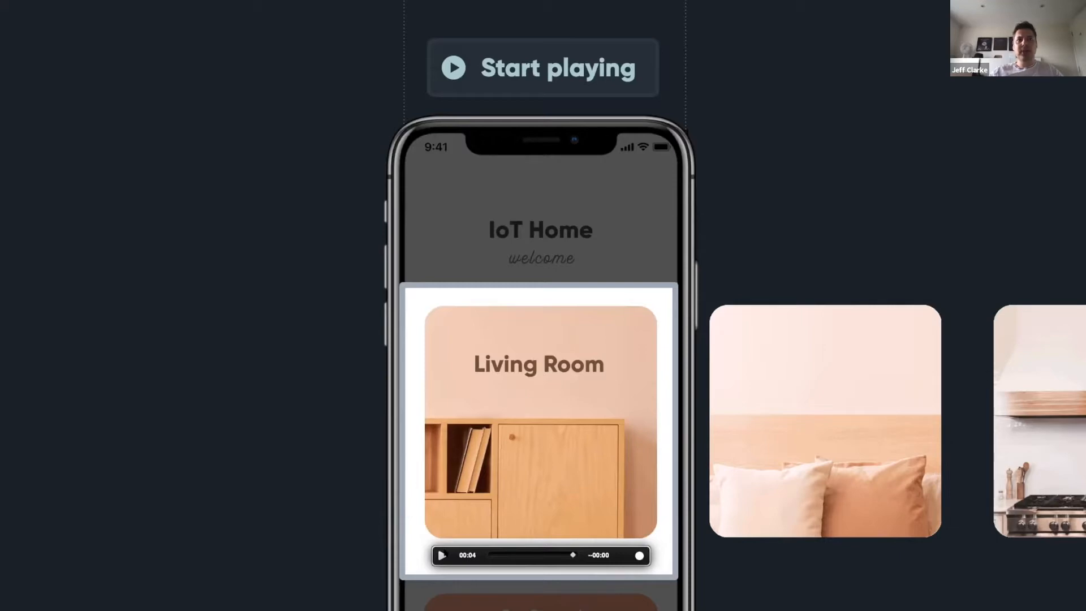
{"action": "left_click", "coordinate": [442, 555]}
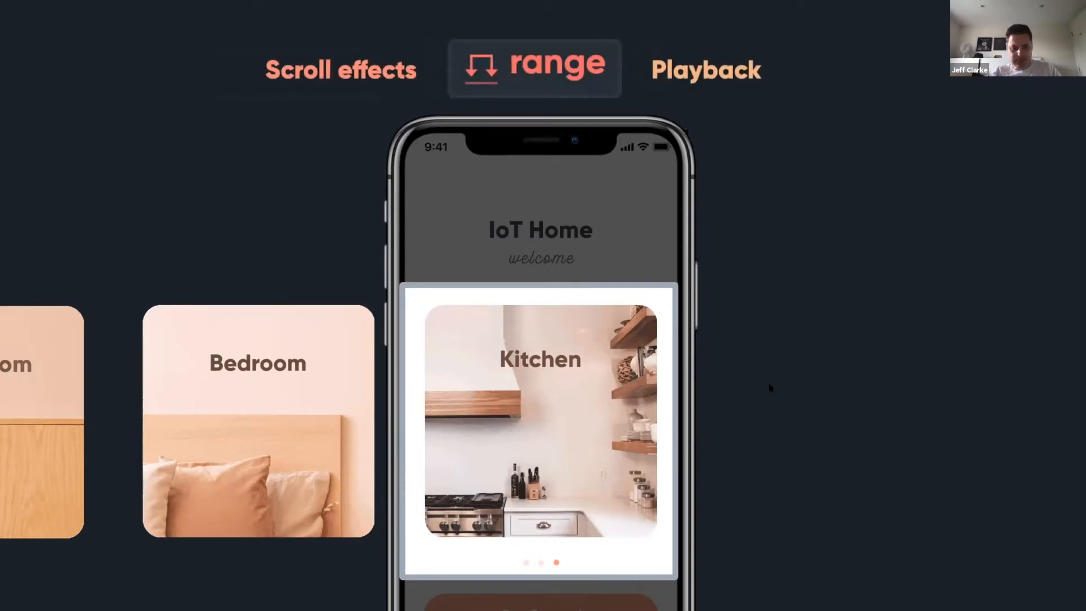
{"action": "key", "text": "super+Tab"}
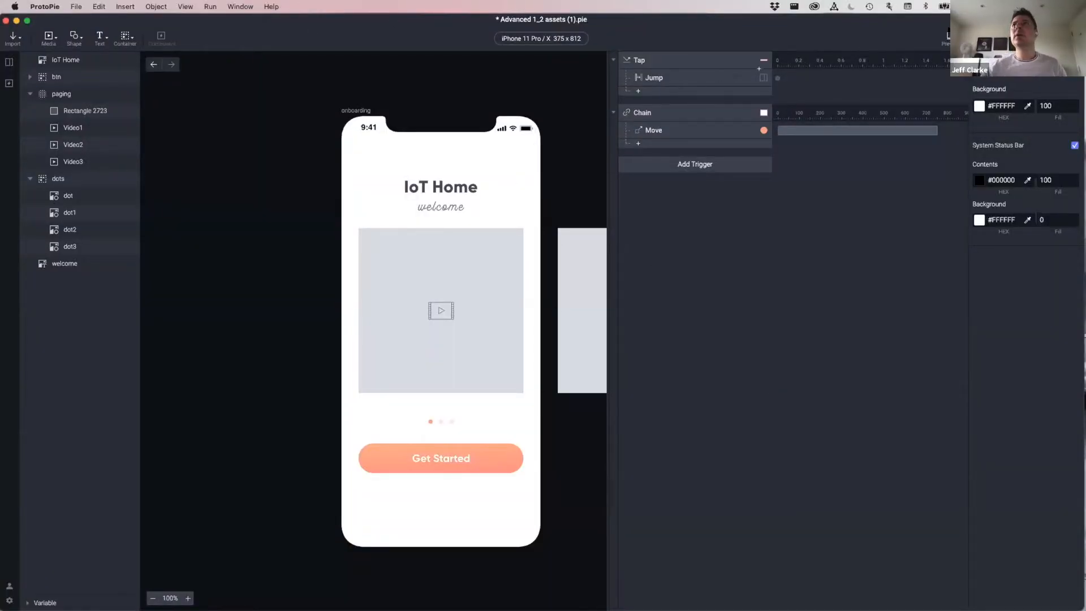
Preview the scene again and swipe to the last page to check the page videos' playback.
{"action": "left_click", "coordinate": [947, 37]}
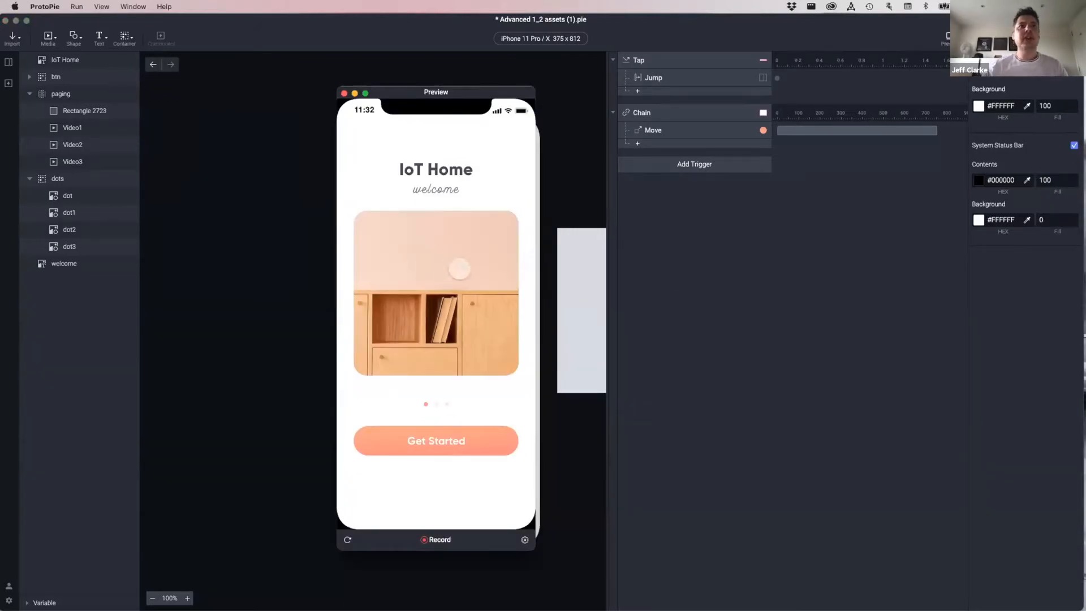
{"action": "left_click_drag", "start_coordinate": [457, 269], "coordinate": [387, 273]}
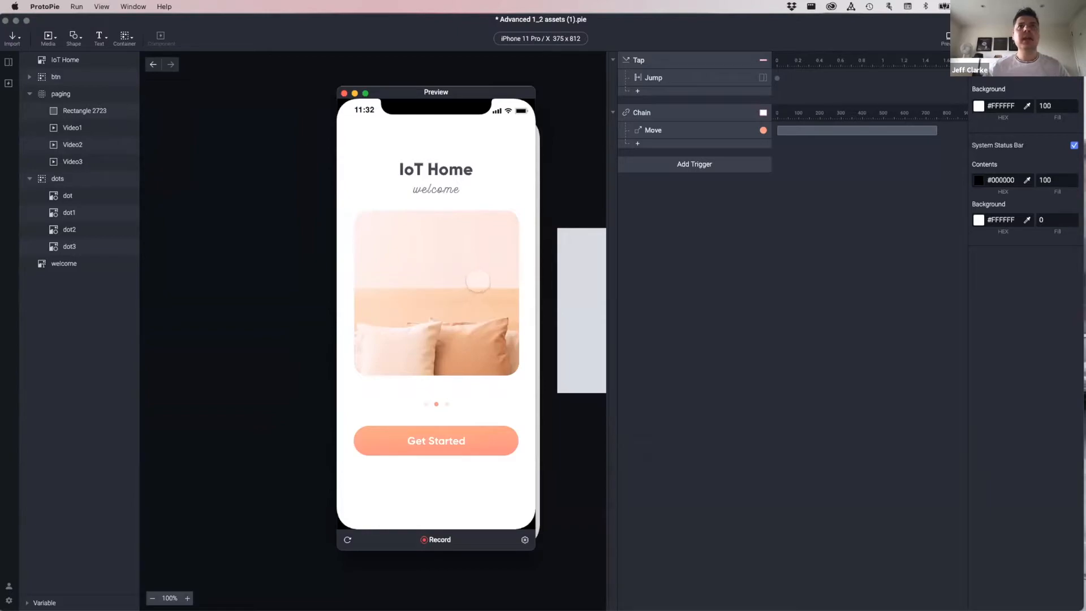
{"action": "left_click_drag", "start_coordinate": [488, 286], "coordinate": [364, 280]}
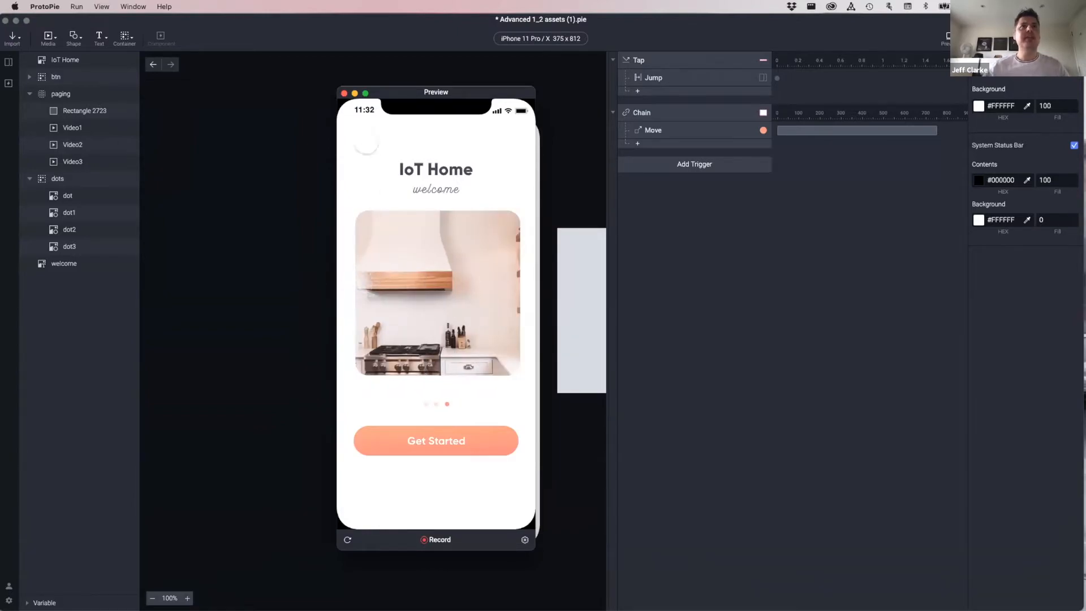
{"action": "left_click", "coordinate": [344, 93]}
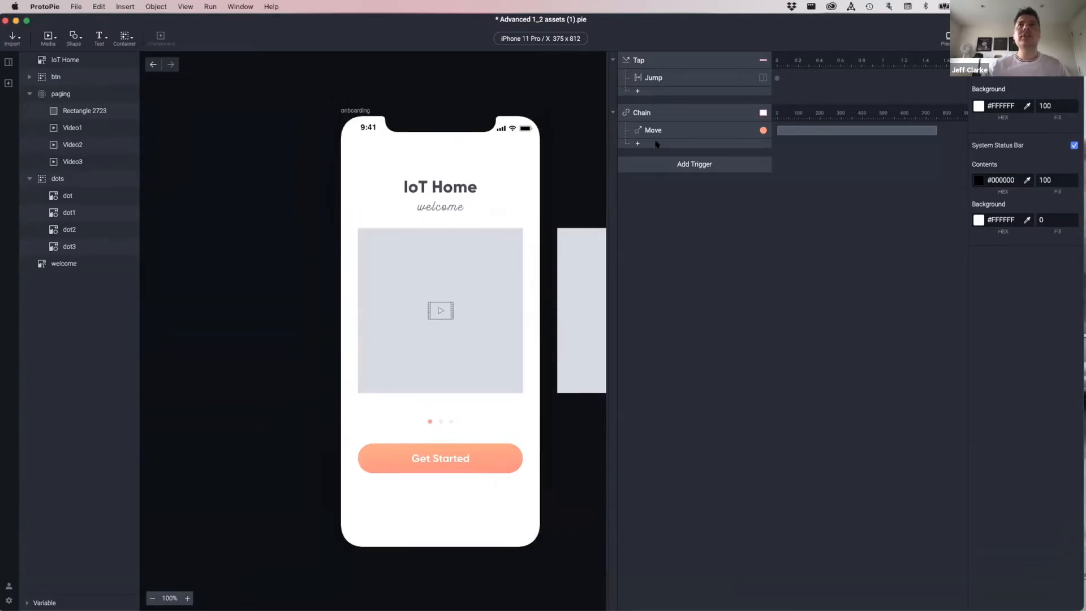
Add a Range trigger to the paging container with Scroll as its property.
{"action": "left_click", "coordinate": [659, 112]}
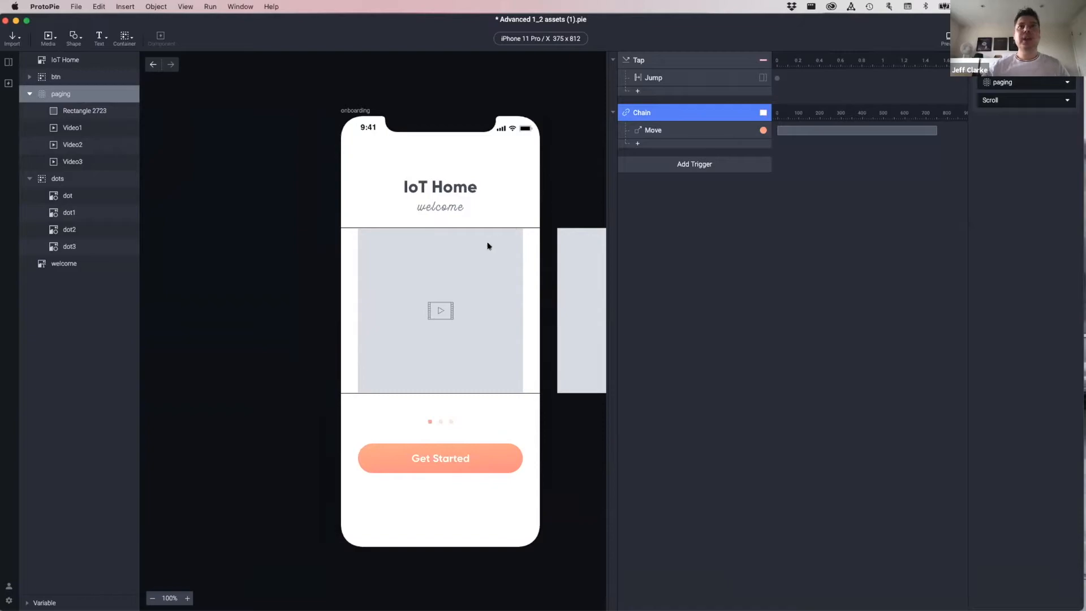
{"action": "left_click", "coordinate": [64, 96]}
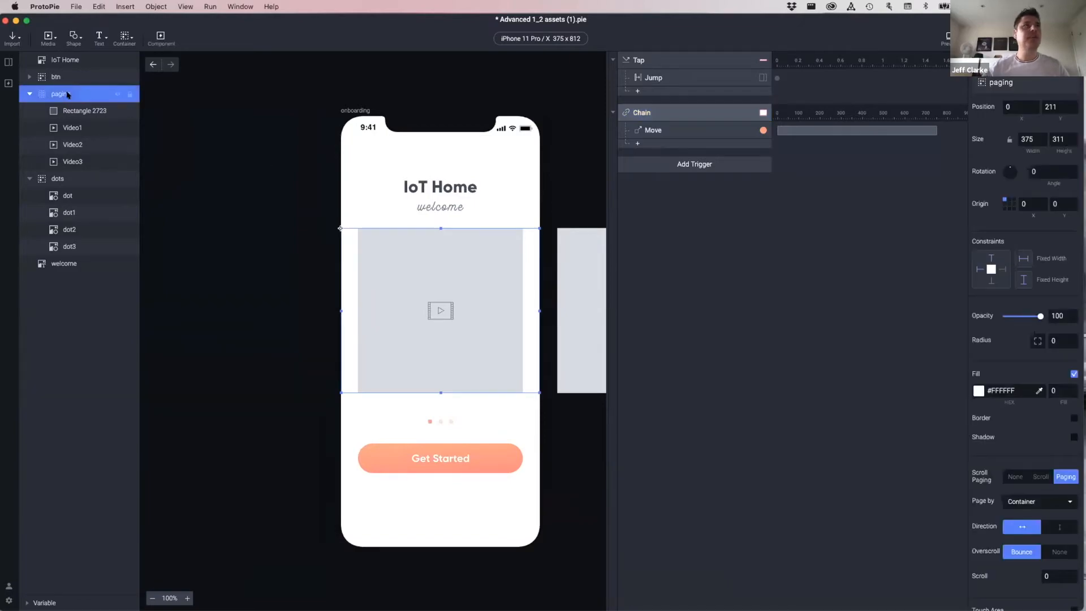
{"action": "left_click", "coordinate": [719, 167]}
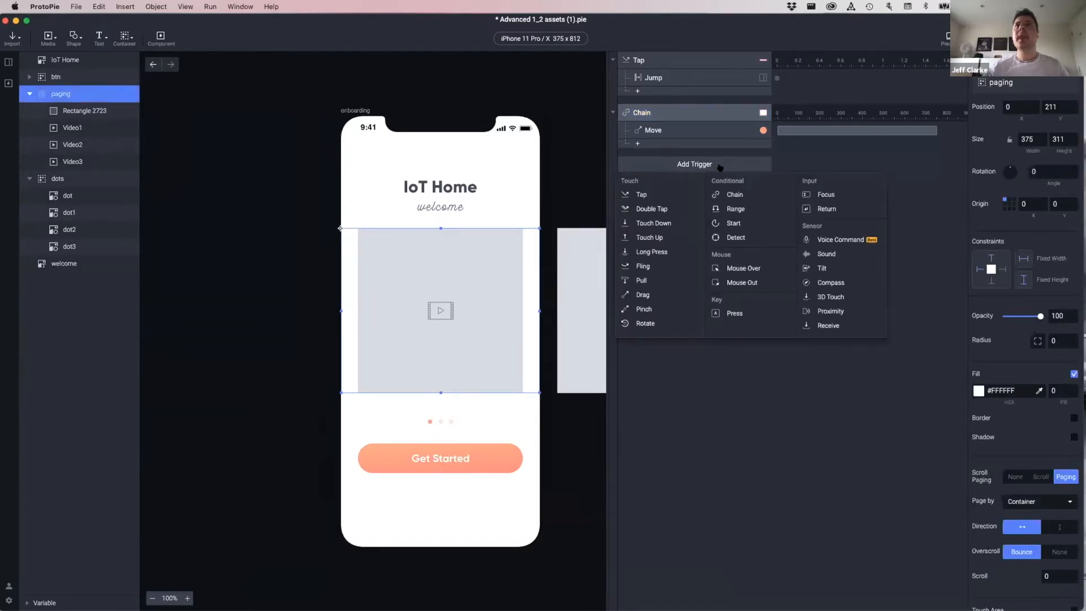
{"action": "left_click", "coordinate": [744, 210]}
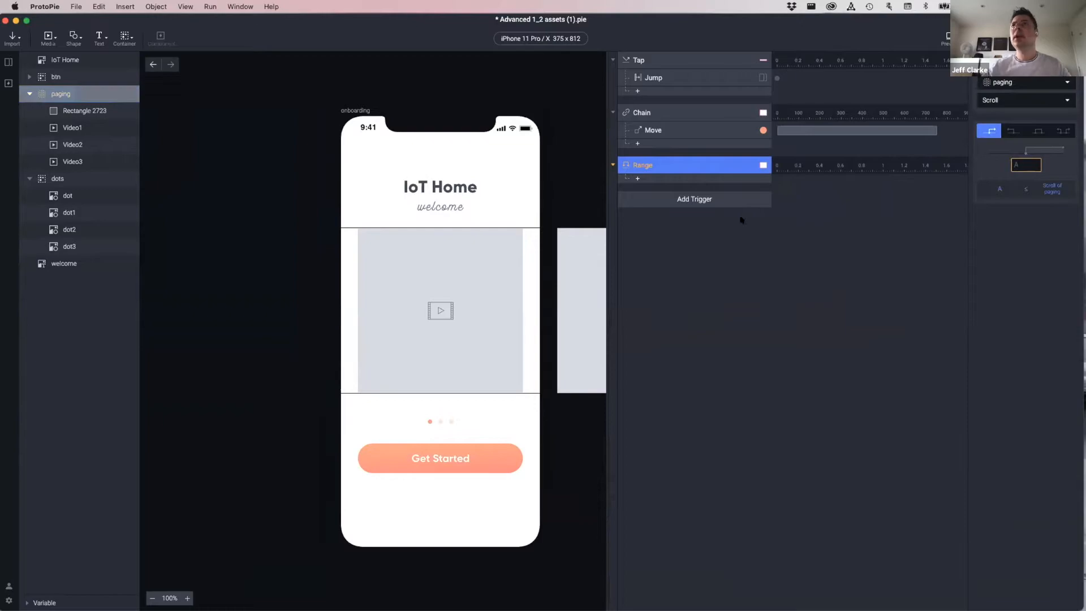
{"action": "left_click", "coordinate": [650, 116]}
{"action": "left_click", "coordinate": [650, 166]}
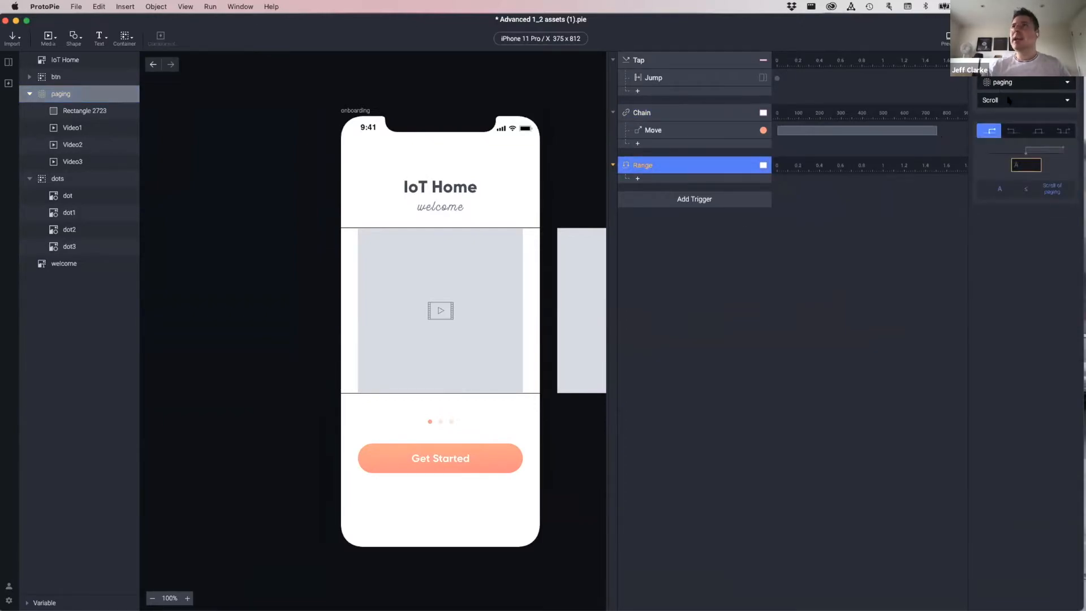
{"action": "left_click", "coordinate": [1007, 101]}
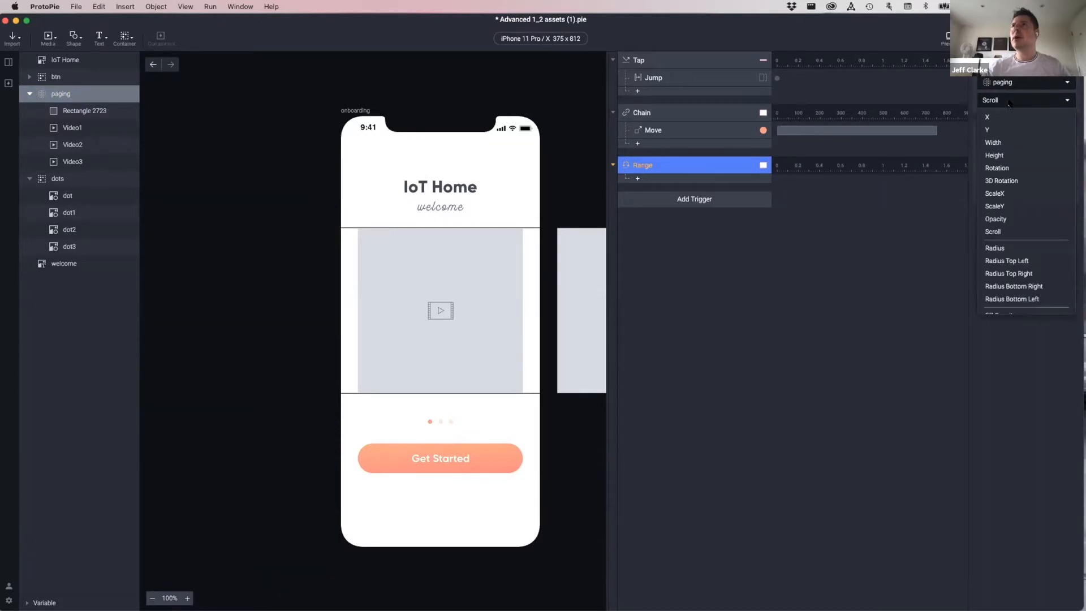
{"action": "left_click", "coordinate": [1009, 102]}
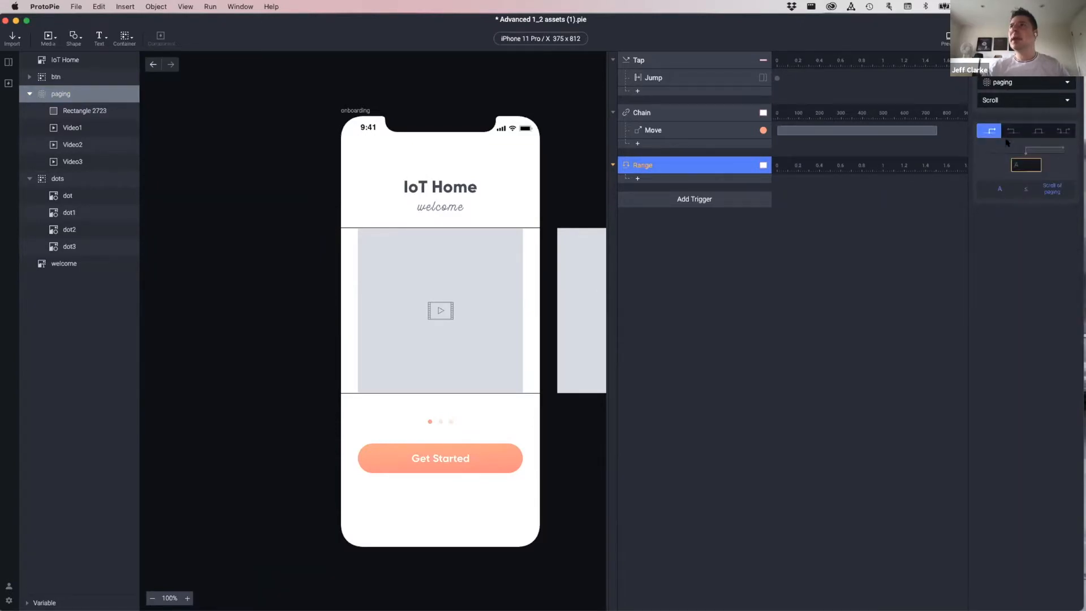
Examine the Range trigger's condition types and the limit values each one requires.
{"action": "left_click", "coordinate": [1013, 131]}
{"action": "left_click", "coordinate": [1038, 130]}
{"action": "left_click", "coordinate": [1063, 131]}
{"action": "left_click", "coordinate": [1038, 131]}
{"action": "left_click", "coordinate": [1011, 130]}
{"action": "left_click", "coordinate": [989, 130]}
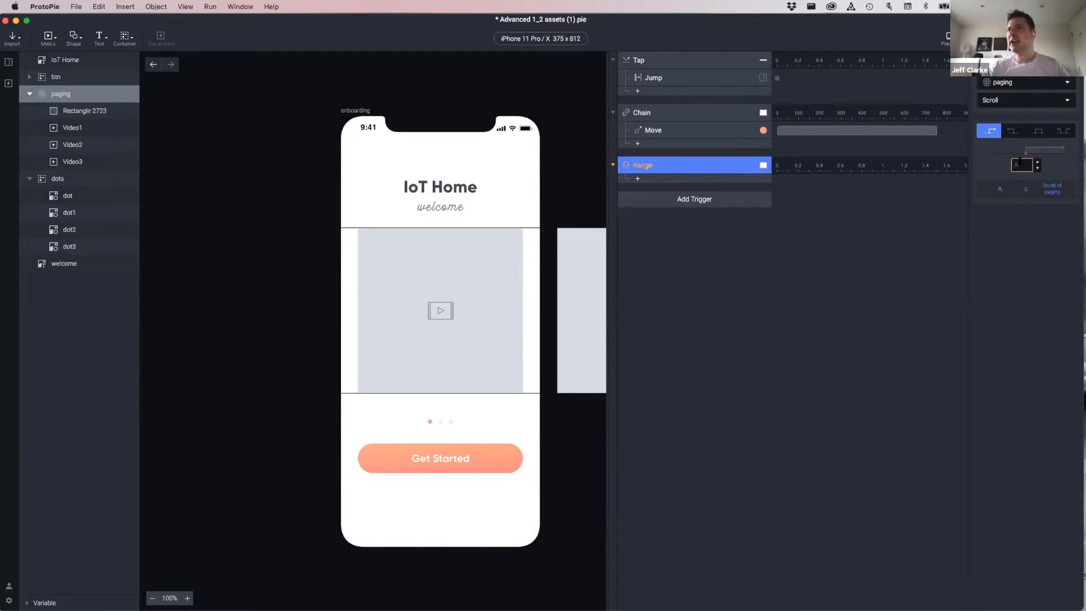
{"action": "left_click", "coordinate": [1010, 131]}
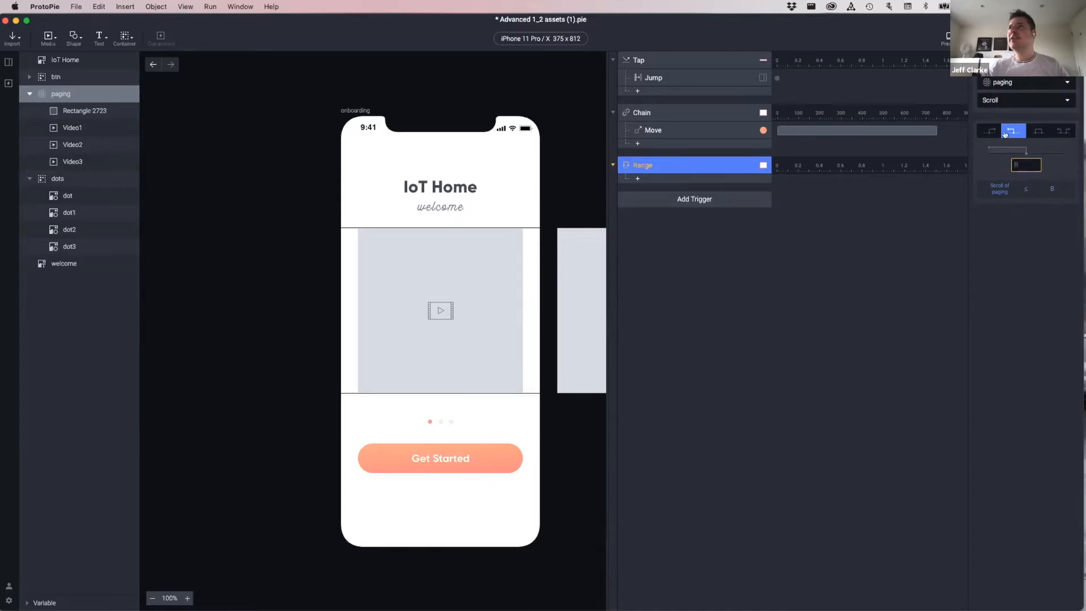
{"action": "left_click", "coordinate": [1025, 163]}
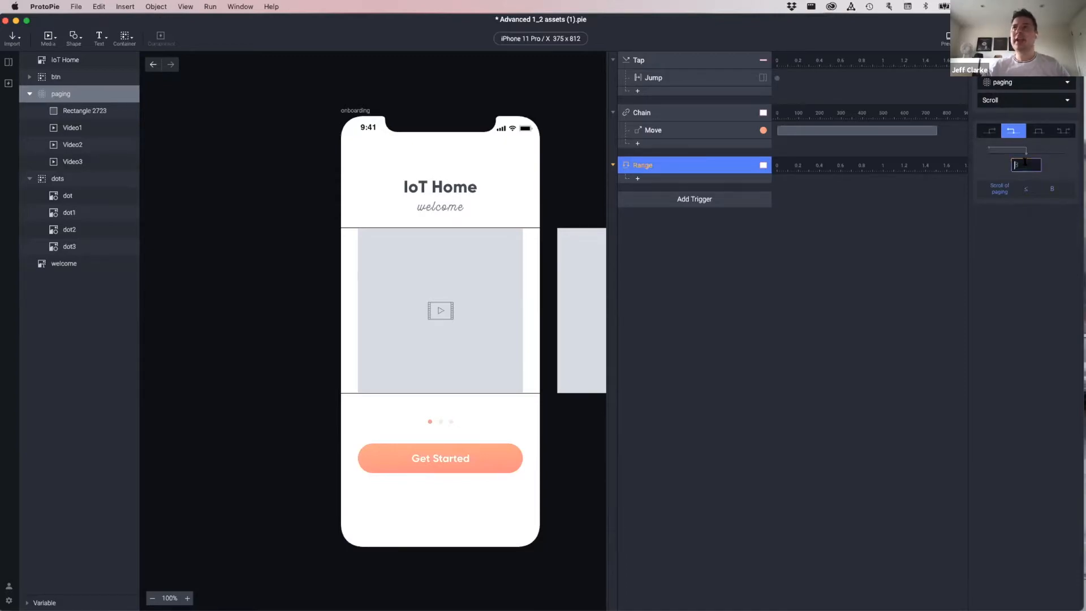
{"action": "left_click", "coordinate": [1038, 131]}
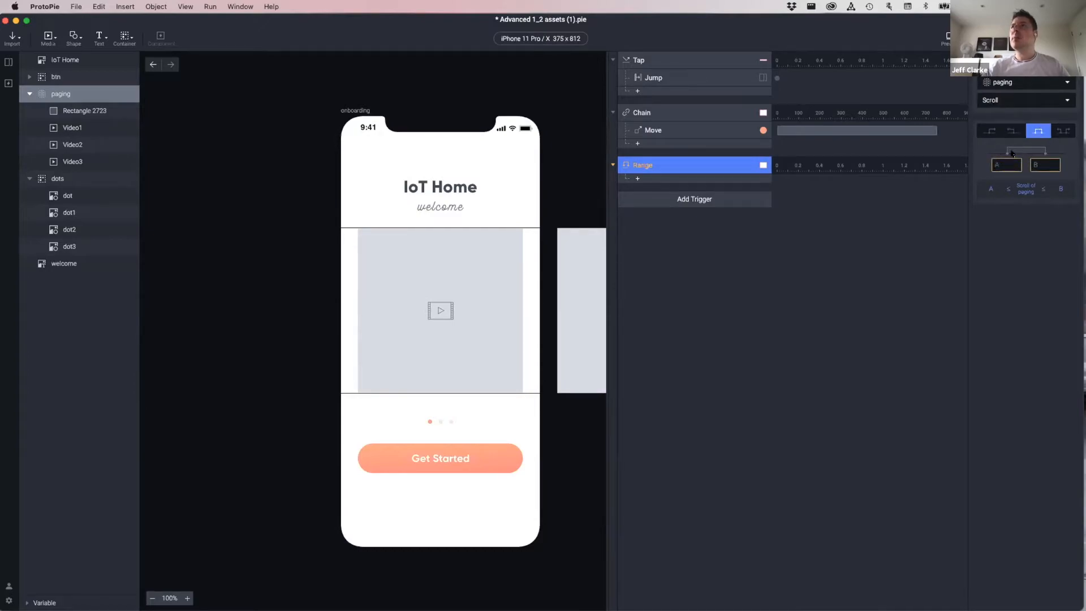
{"action": "left_click", "coordinate": [1000, 163]}
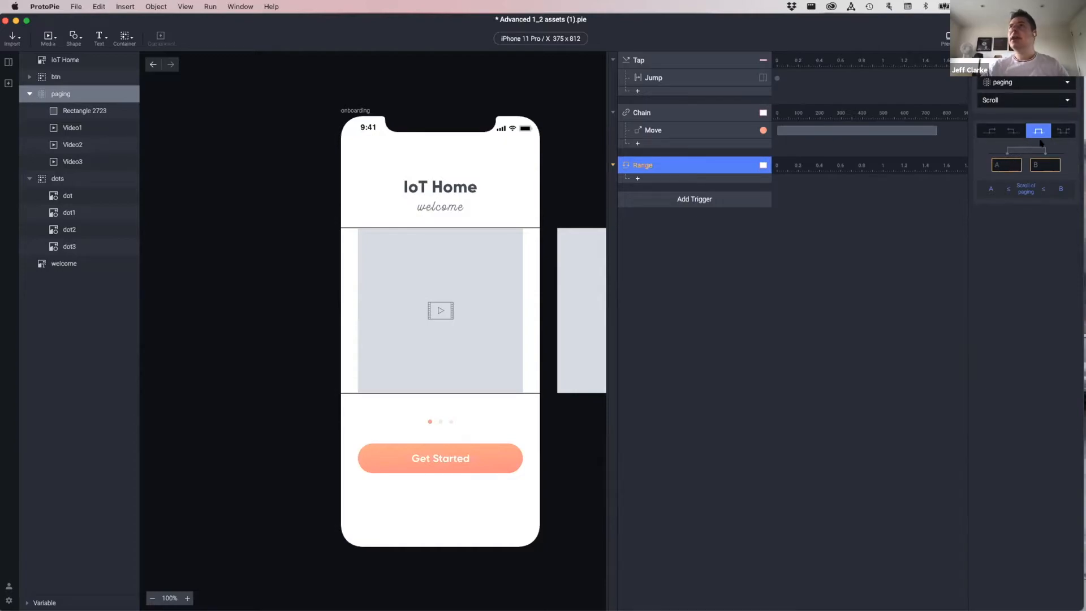
Try the outside-range condition for the paging scroll, with limits of 10 or less and 20 or more.
{"action": "left_click", "coordinate": [1064, 129]}
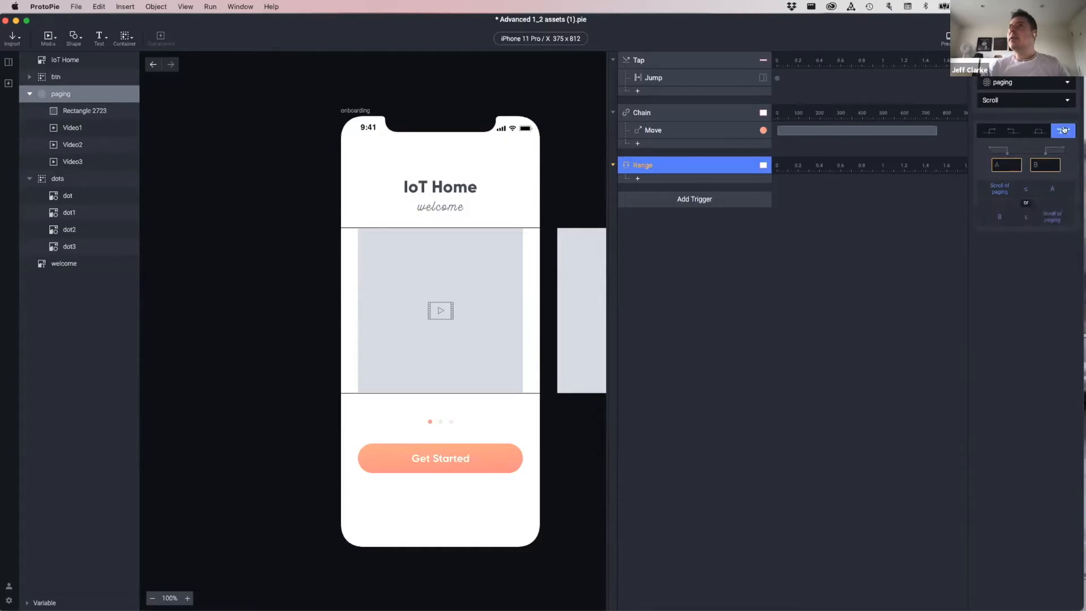
{"action": "left_click", "coordinate": [998, 165]}
{"action": "left_click", "coordinate": [1046, 165]}
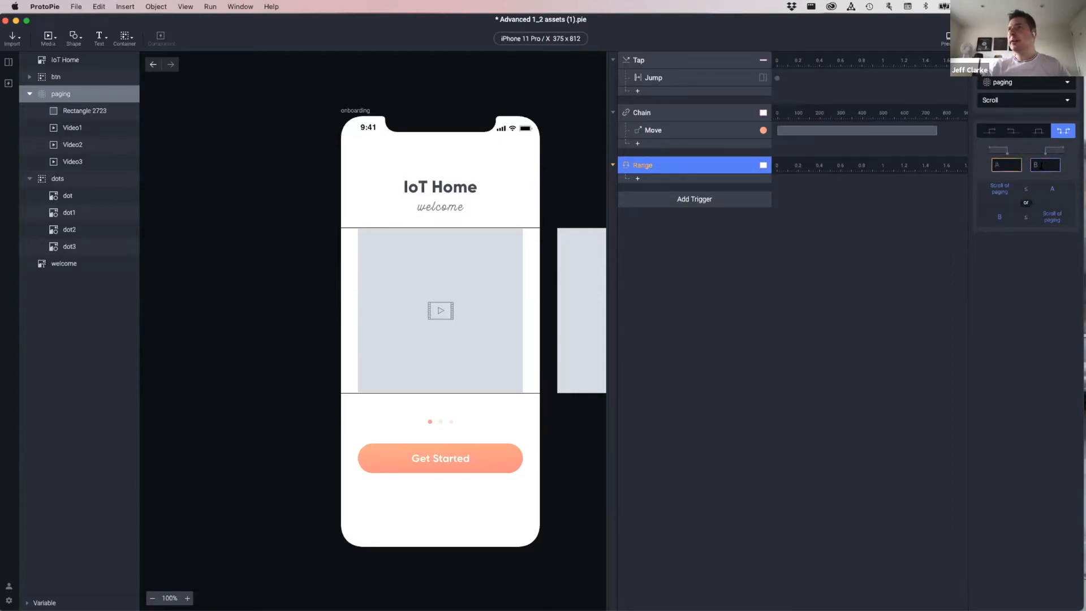
{"action": "left_click", "coordinate": [1006, 164]}
{"action": "type", "text": "10"}
{"action": "left_click", "coordinate": [1039, 164]}
{"action": "type", "text": "20"}
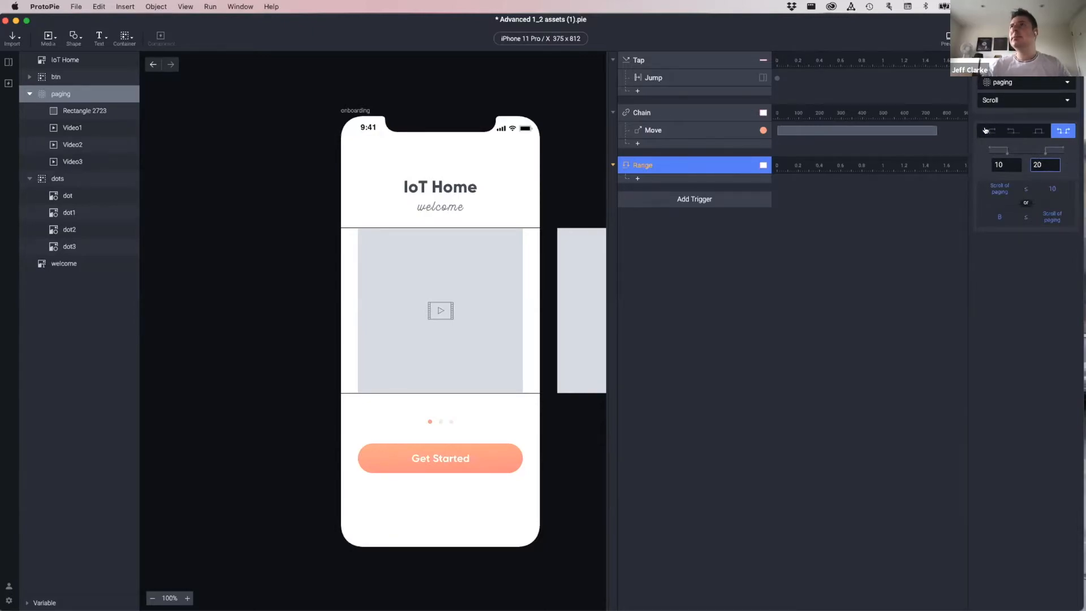
{"action": "key", "text": "Return"}
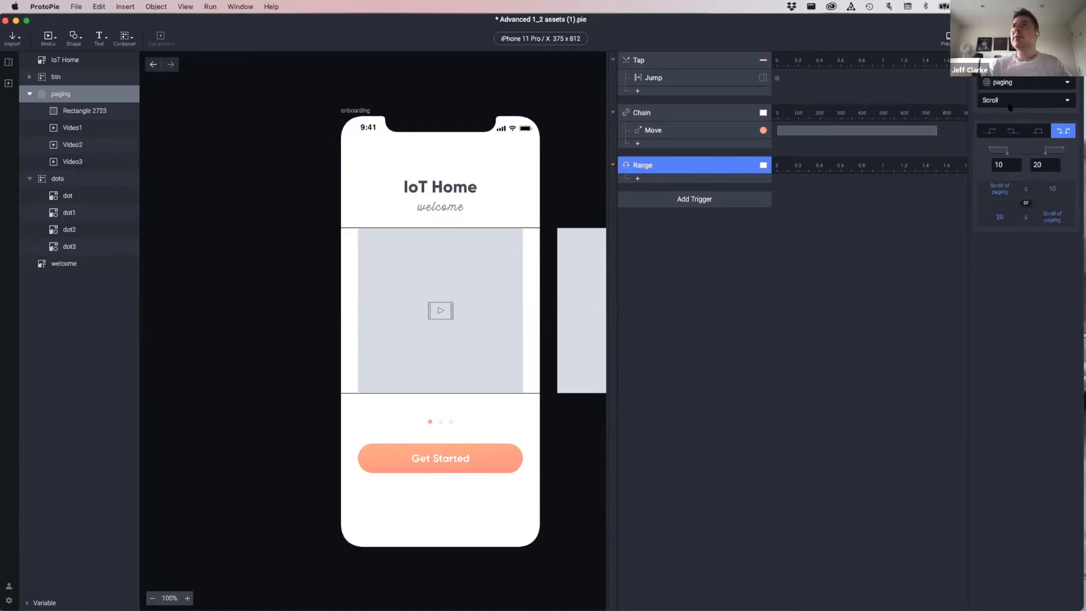
Switch the Range trigger to the less-than-or-equal condition and set its paging scroll limit to 0.
{"action": "left_click", "coordinate": [1010, 132]}
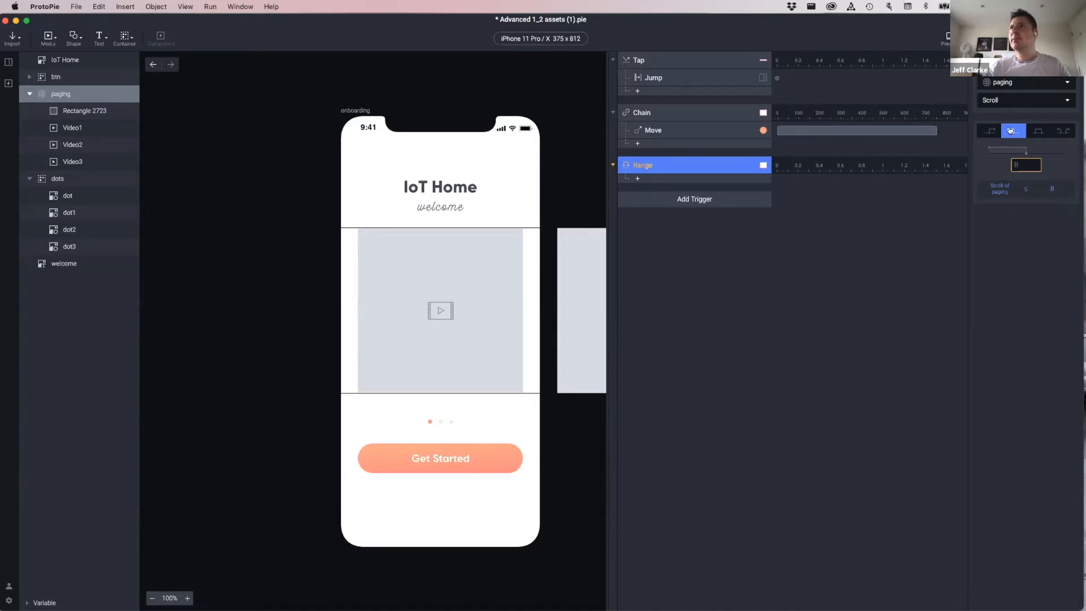
{"action": "left_click", "coordinate": [1016, 165]}
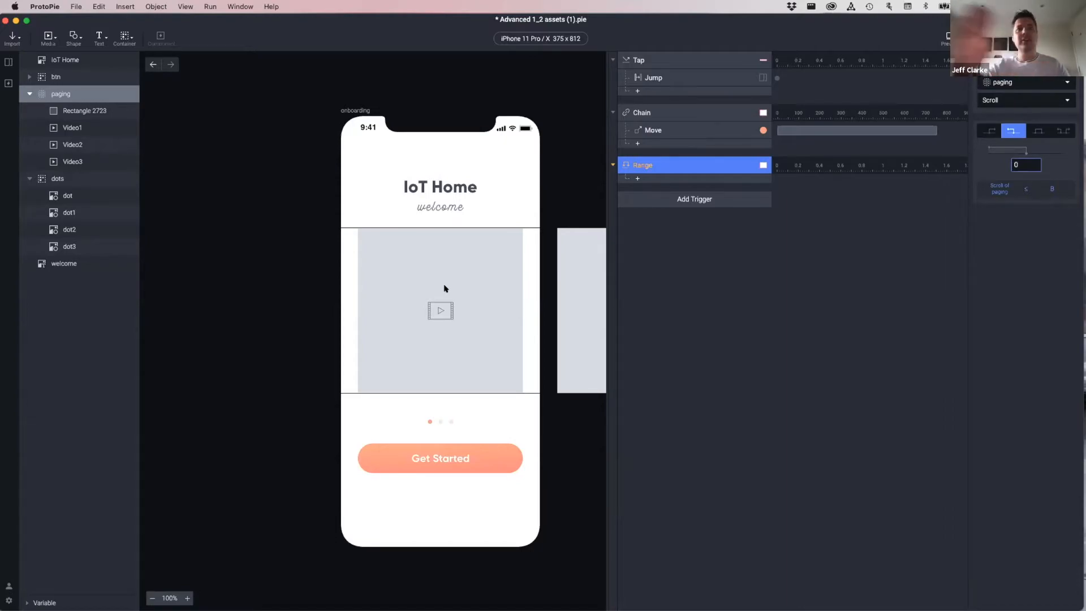
{"action": "left_click", "coordinate": [880, 25]}
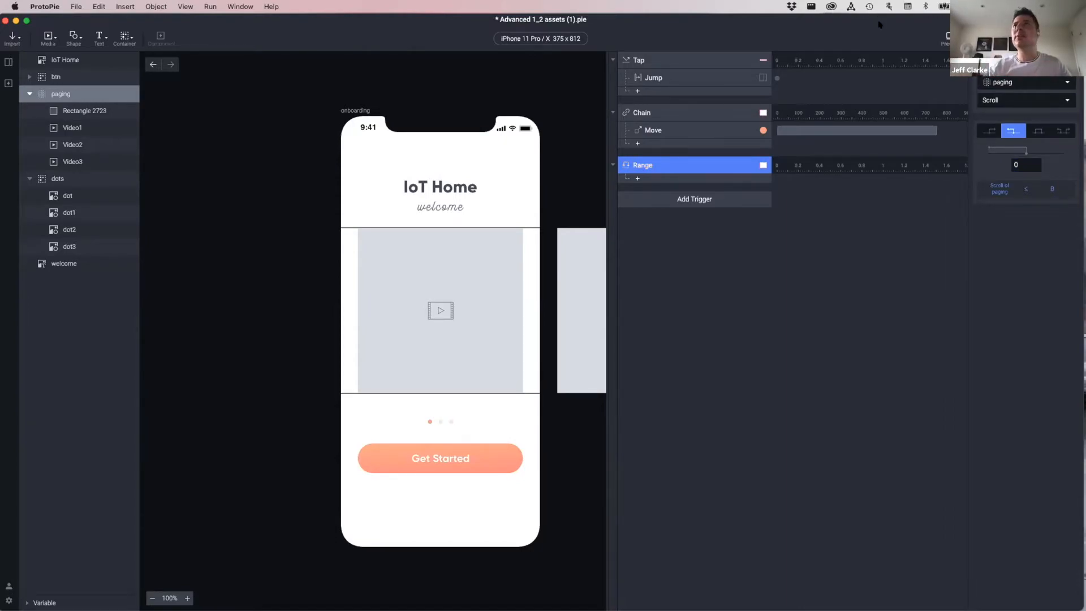
Preview the scene and pull the first page backwards to check how the paging scroll behaves before its start.
{"action": "left_click", "coordinate": [945, 36]}
{"action": "left_click_drag", "start_coordinate": [410, 291], "coordinate": [503, 290]}
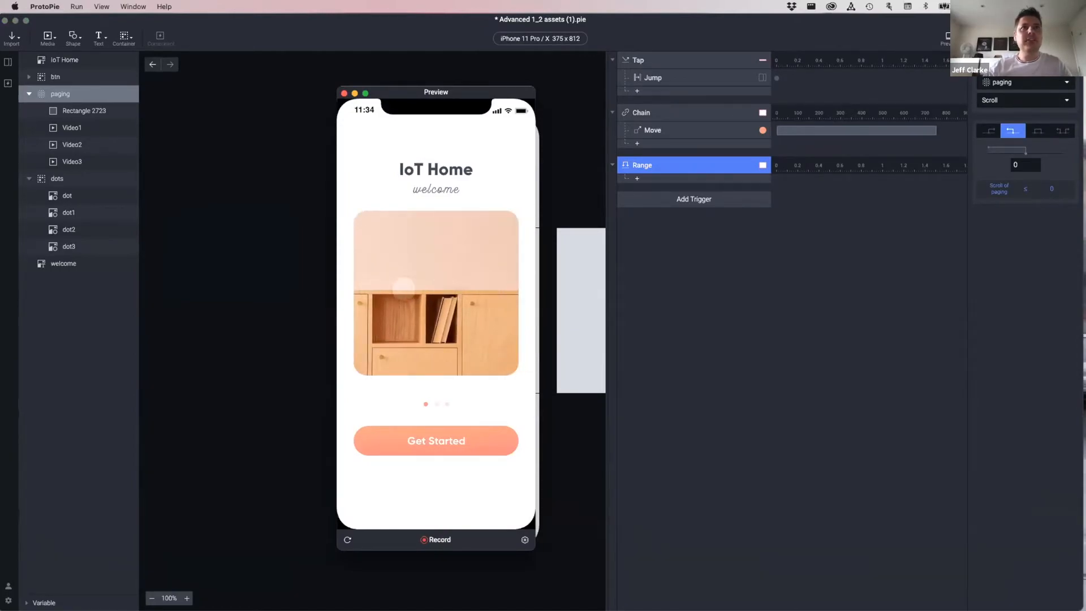
{"action": "left_click", "coordinate": [344, 93]}
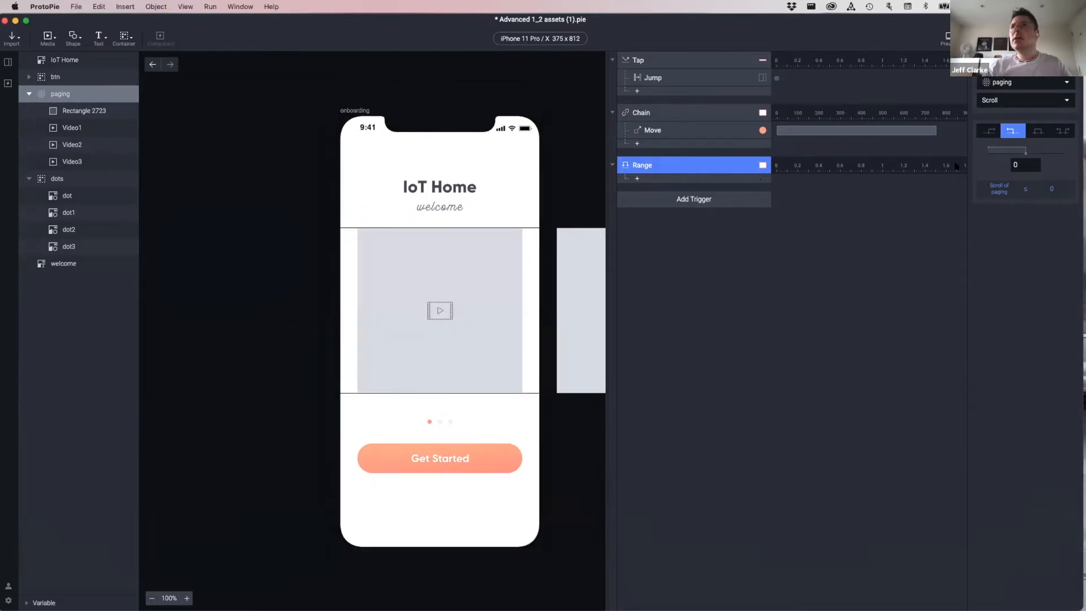
Reapply the less-than-or-equal condition to the paging Range trigger and enter 0 as its limit.
{"action": "left_click", "coordinate": [1010, 133]}
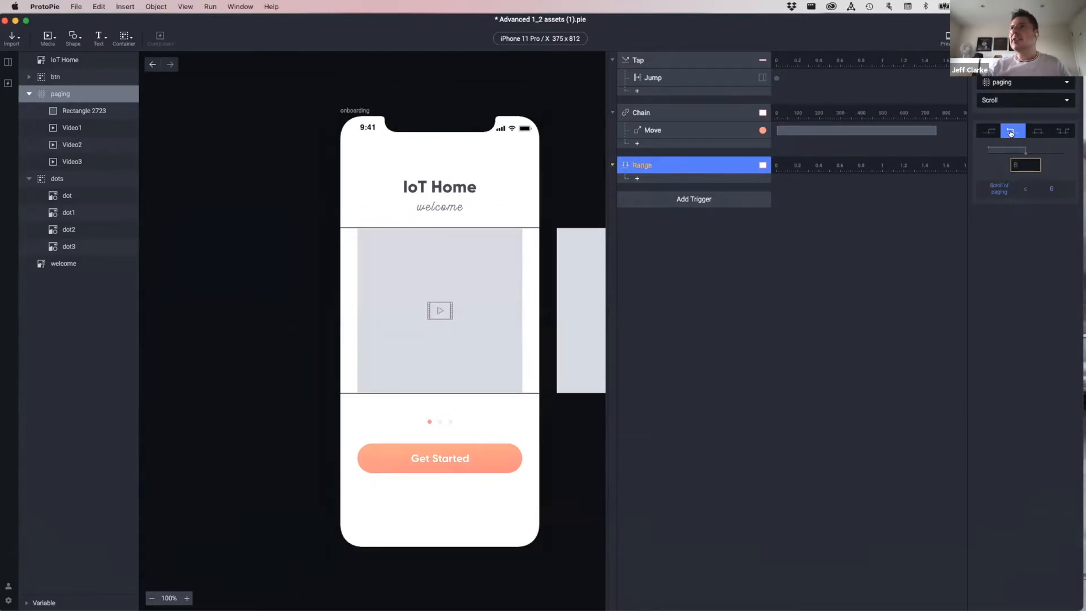
{"action": "left_click", "coordinate": [1021, 164]}
{"action": "type", "text": "8"}
{"action": "type", "text": "0"}
{"action": "key", "text": "Return"}
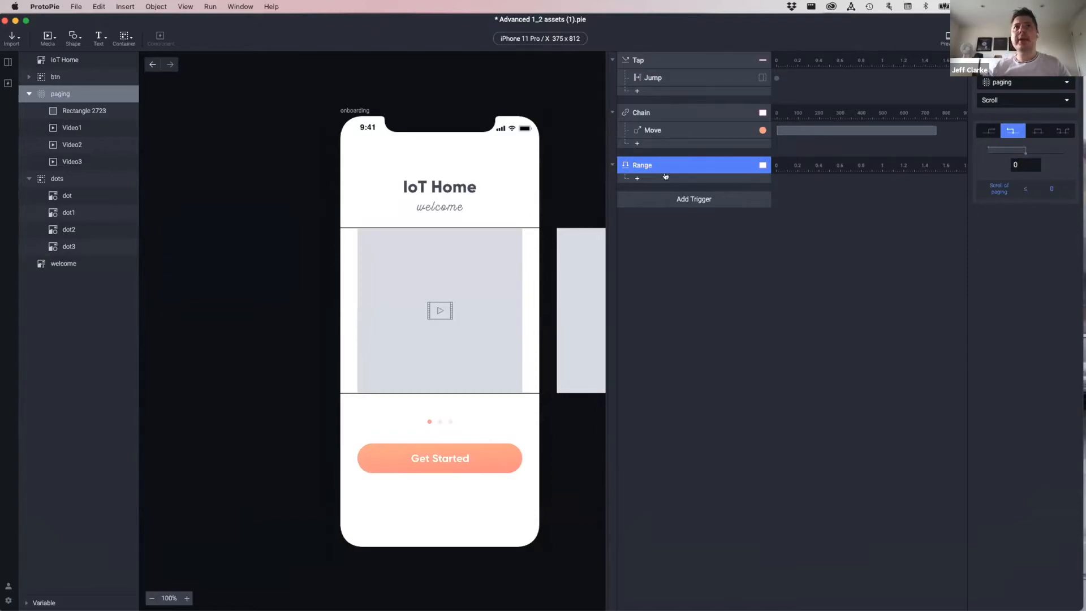
Examine the Video1, Video2 and Video3 layers of the paging container and their properties one by one.
{"action": "left_click", "coordinate": [667, 179]}
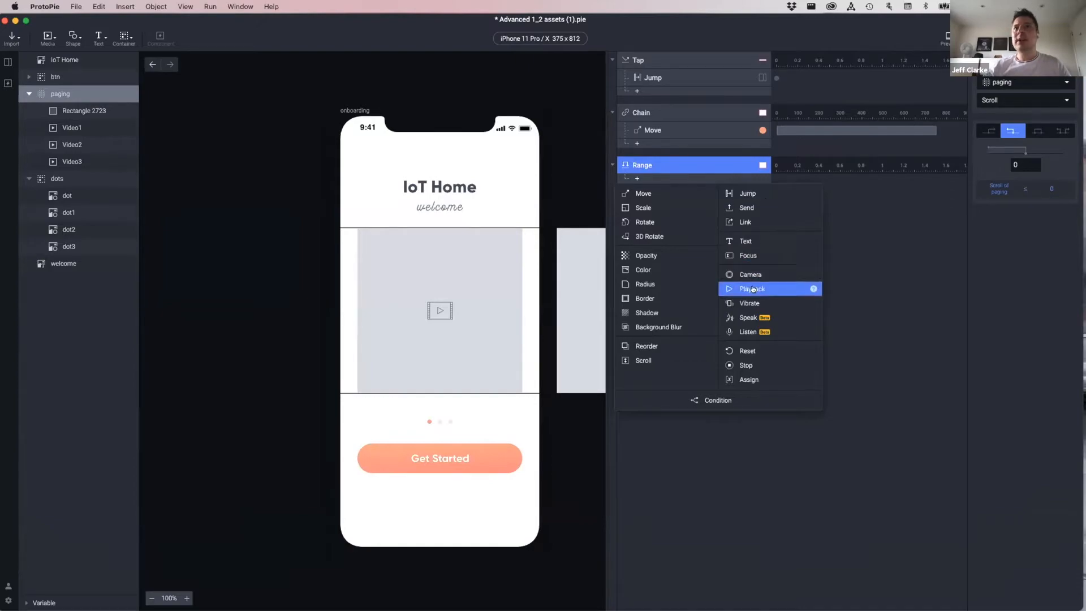
{"action": "left_click", "coordinate": [88, 129]}
{"action": "left_click", "coordinate": [88, 129]}
{"action": "left_click", "coordinate": [85, 146]}
{"action": "left_click", "coordinate": [83, 163]}
{"action": "left_click", "coordinate": [83, 131]}
{"action": "left_click", "coordinate": [83, 146]}
{"action": "left_click", "coordinate": [82, 162]}
{"action": "left_click", "coordinate": [75, 128]}
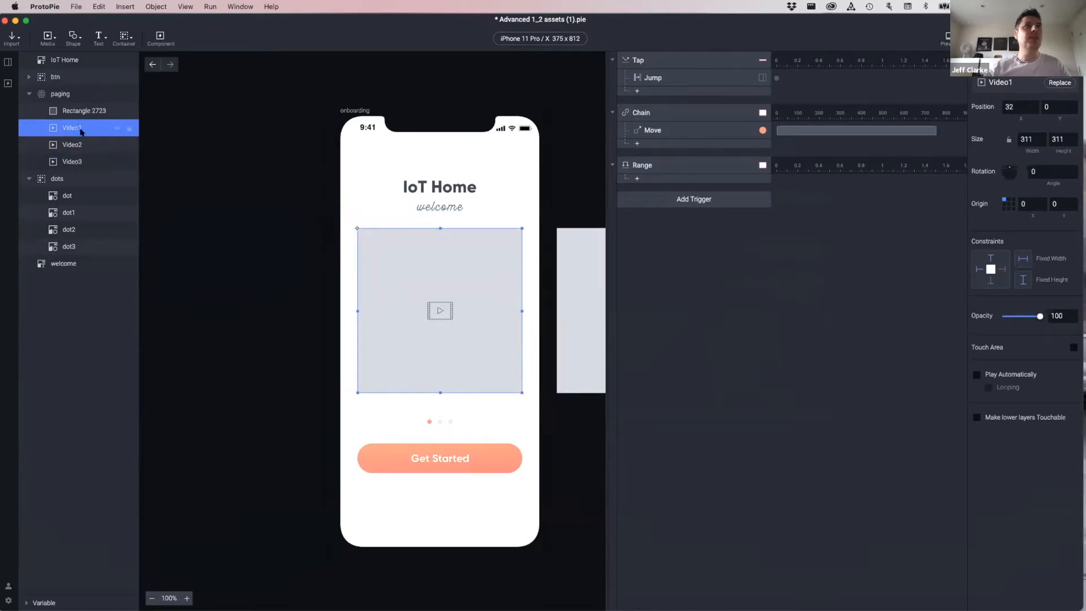
{"action": "left_click", "coordinate": [82, 145]}
{"action": "left_click", "coordinate": [81, 161]}
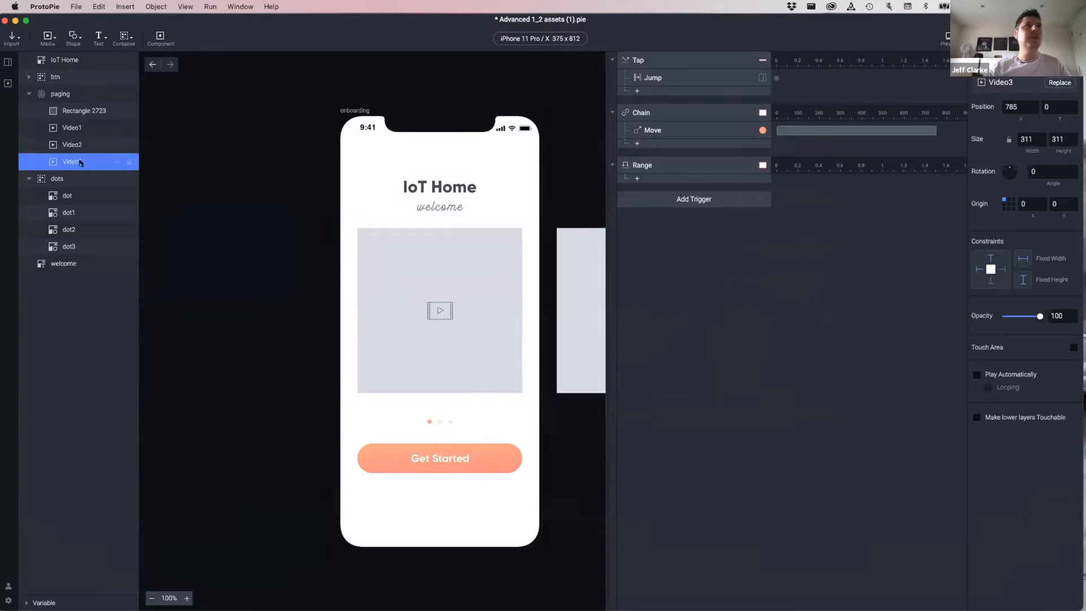
Add a Playback response for Video1 to the Range trigger, with Play as its action.
{"action": "left_click", "coordinate": [85, 128]}
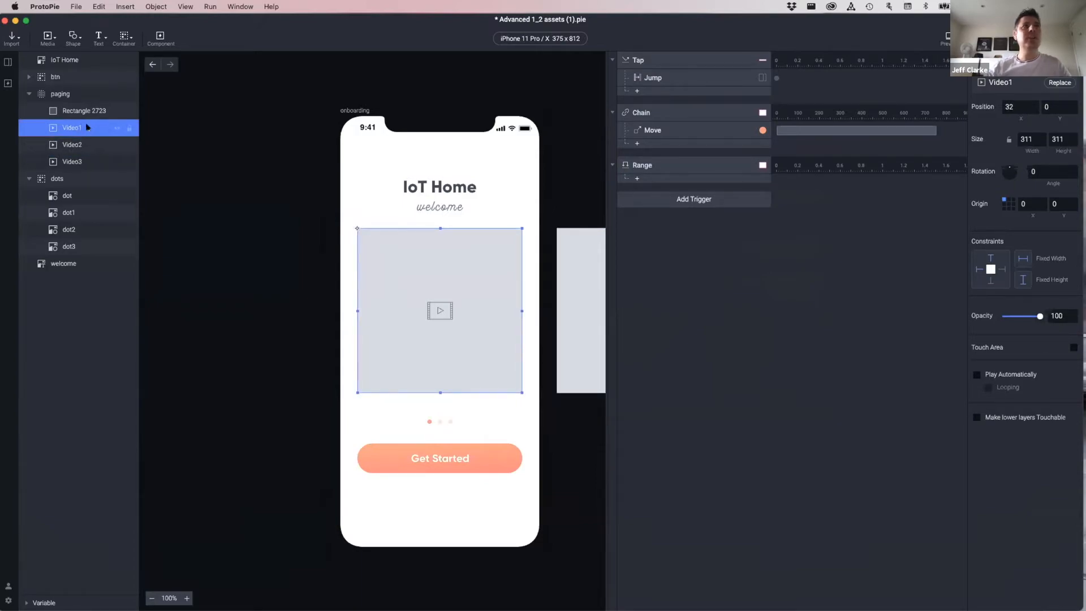
{"action": "left_click", "coordinate": [661, 178]}
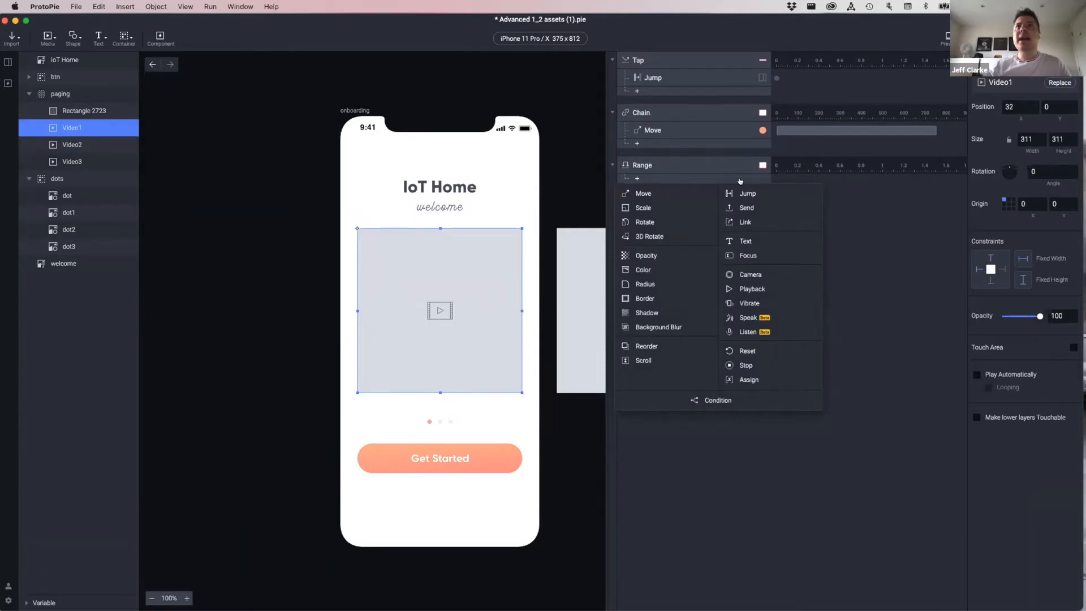
{"action": "left_click", "coordinate": [758, 287]}
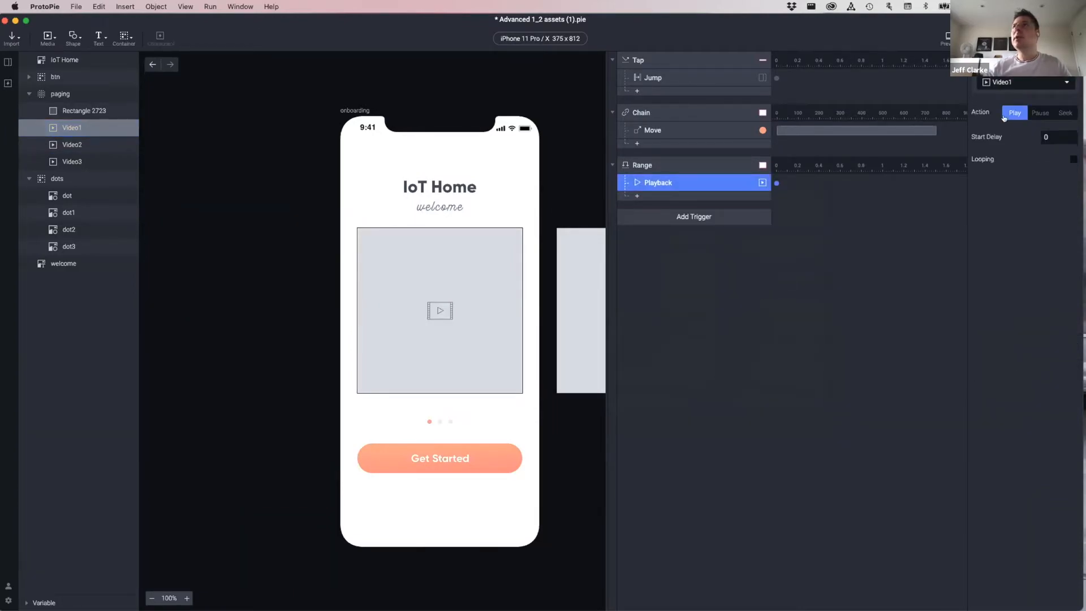
{"action": "left_click", "coordinate": [867, 265]}
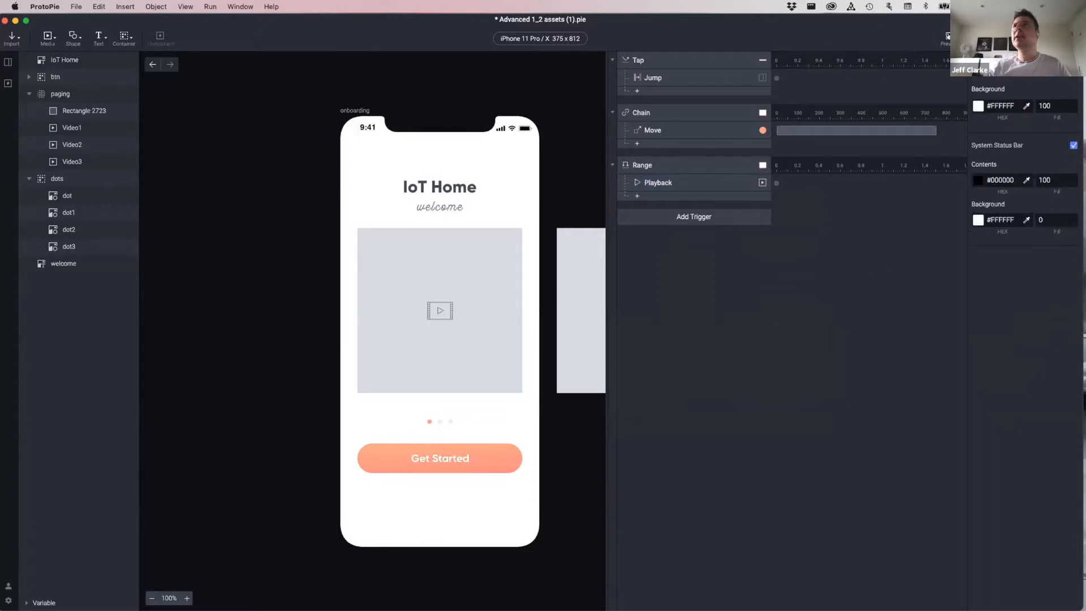
Preview the scene, check the first page's video playback and swipe through to the third page.
{"action": "key", "text": "super+p"}
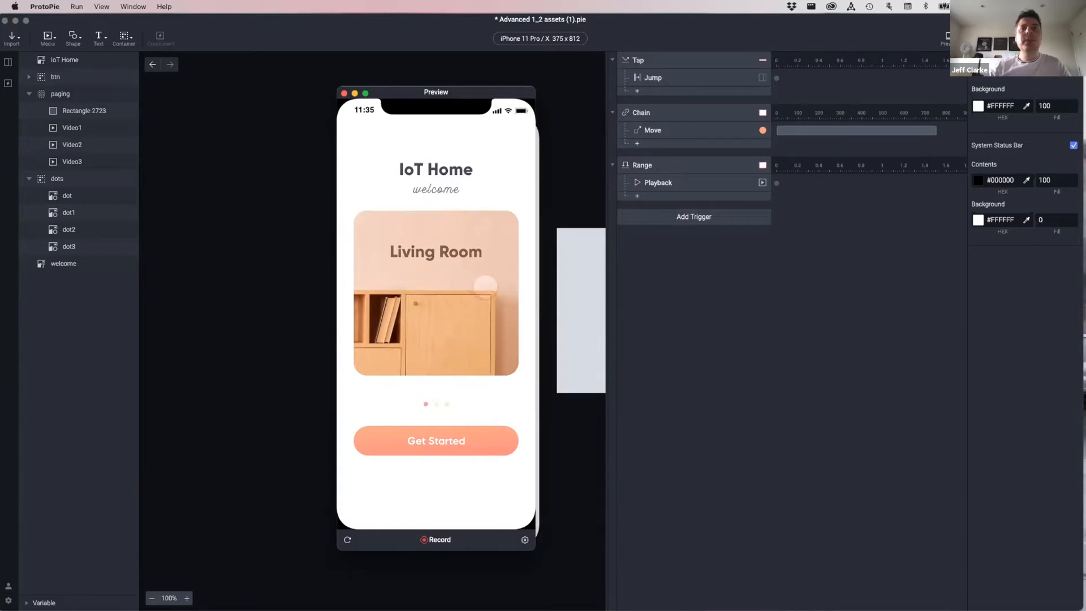
{"action": "left_click_drag", "start_coordinate": [492, 286], "coordinate": [362, 281]}
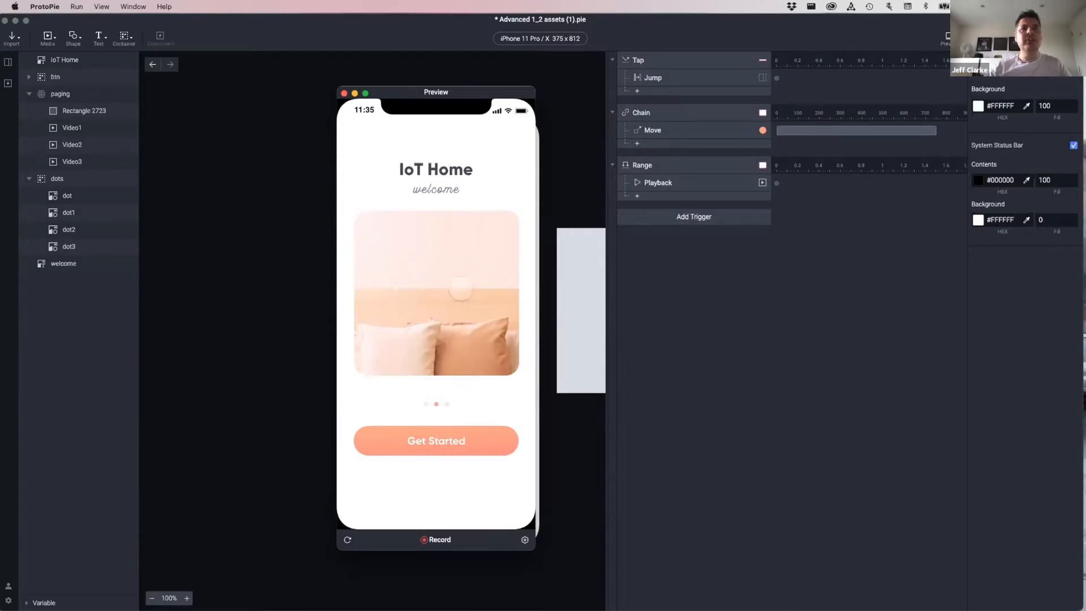
{"action": "left_click_drag", "start_coordinate": [491, 290], "coordinate": [424, 283]}
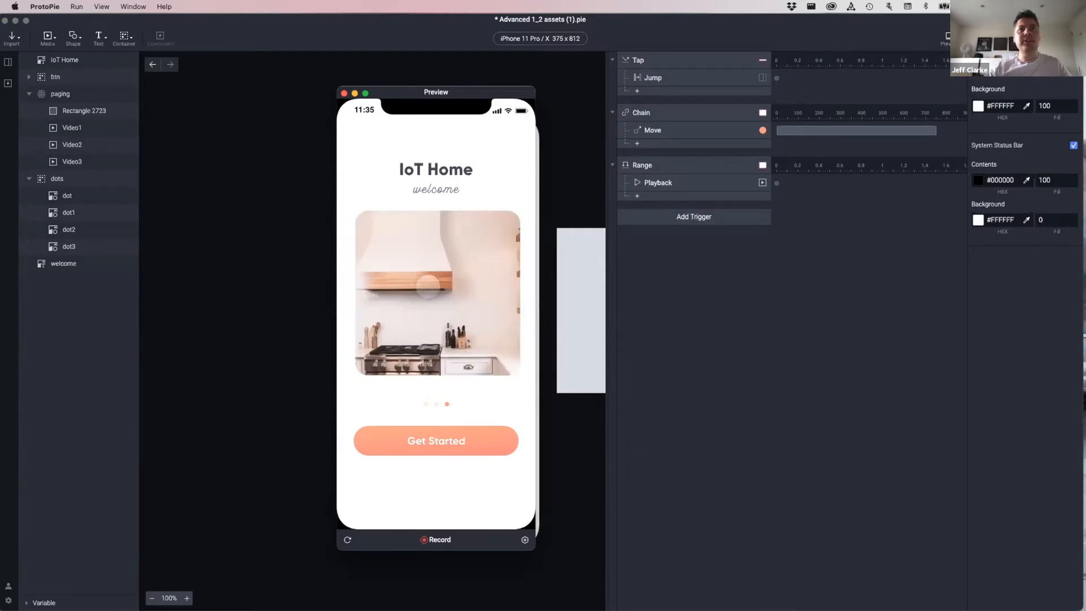
{"action": "left_click", "coordinate": [344, 94]}
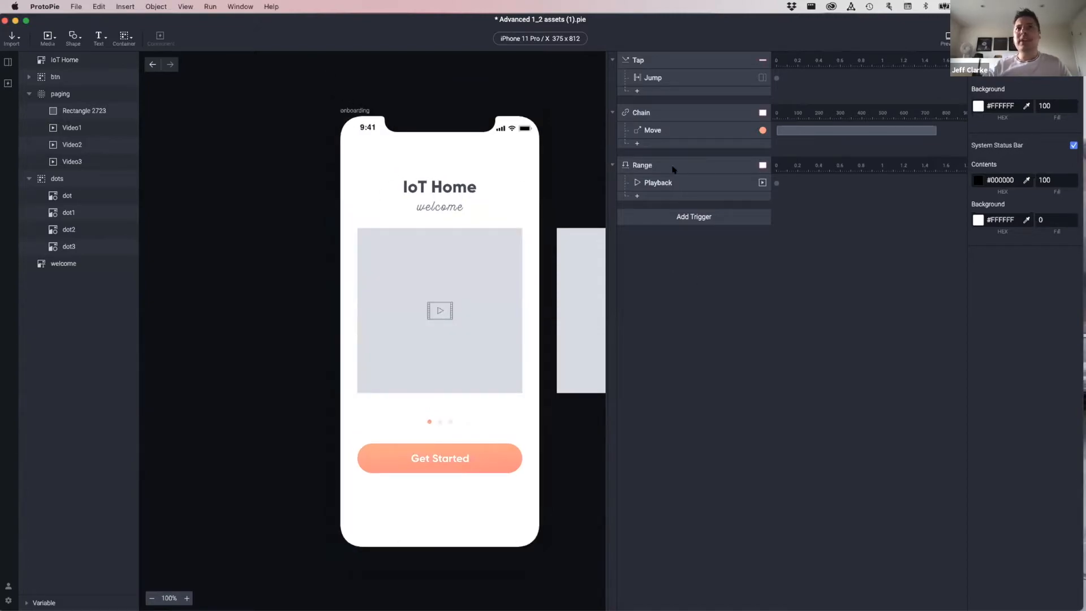
Rename the Range trigger to "Range Page 1" and its Playback response to "Playback Video 1".
{"action": "left_click", "coordinate": [648, 165]}
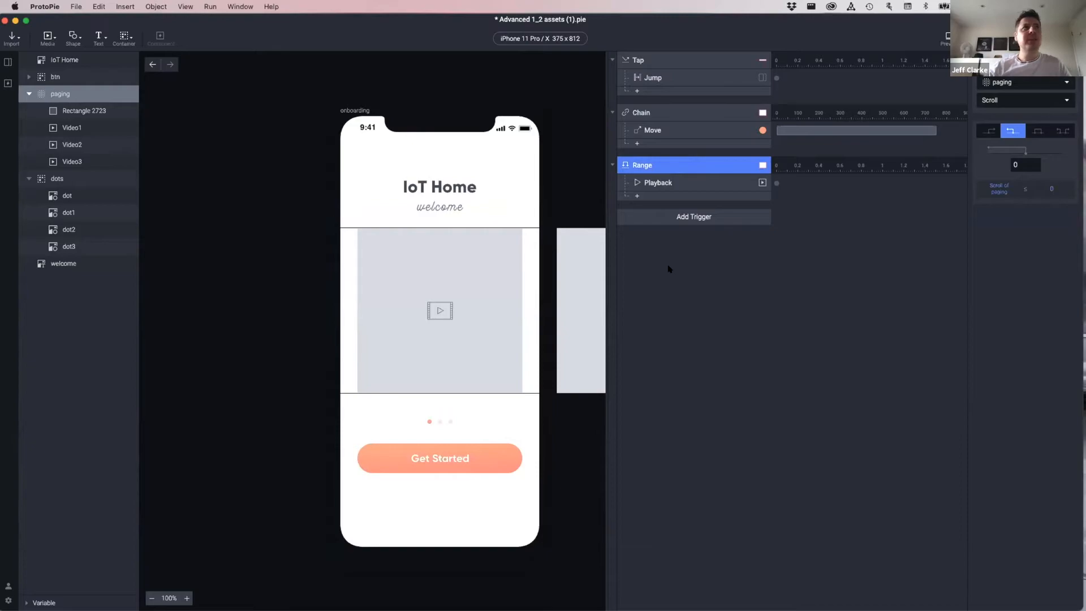
{"action": "double_click", "coordinate": [643, 164]}
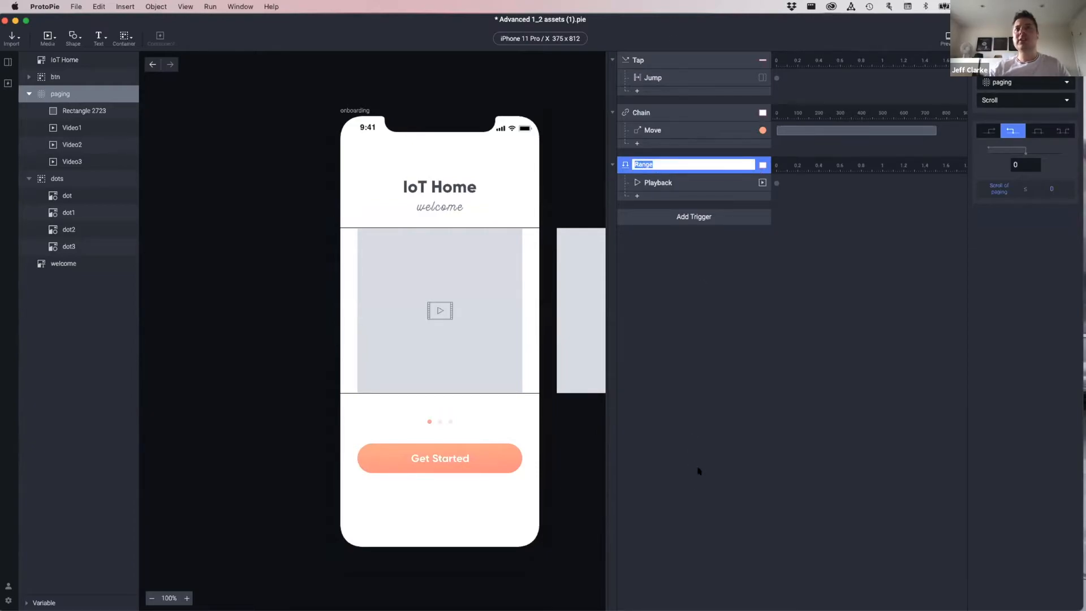
{"action": "left_click", "coordinate": [665, 163]}
{"action": "type", "text": "Page 1"}
{"action": "double_click", "coordinate": [663, 182]}
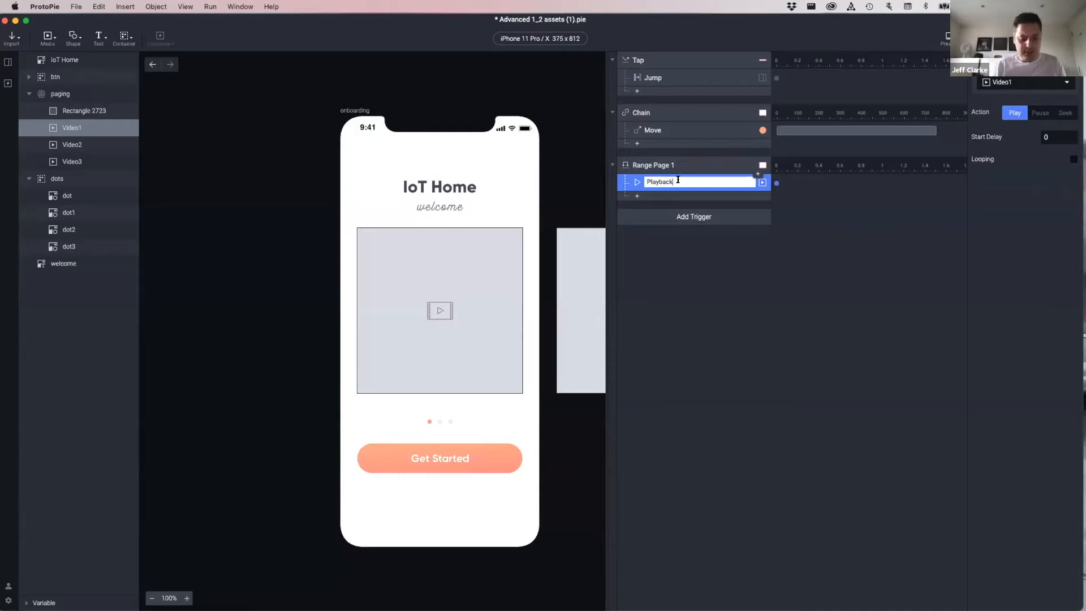
{"action": "type", "text": "Video 1"}
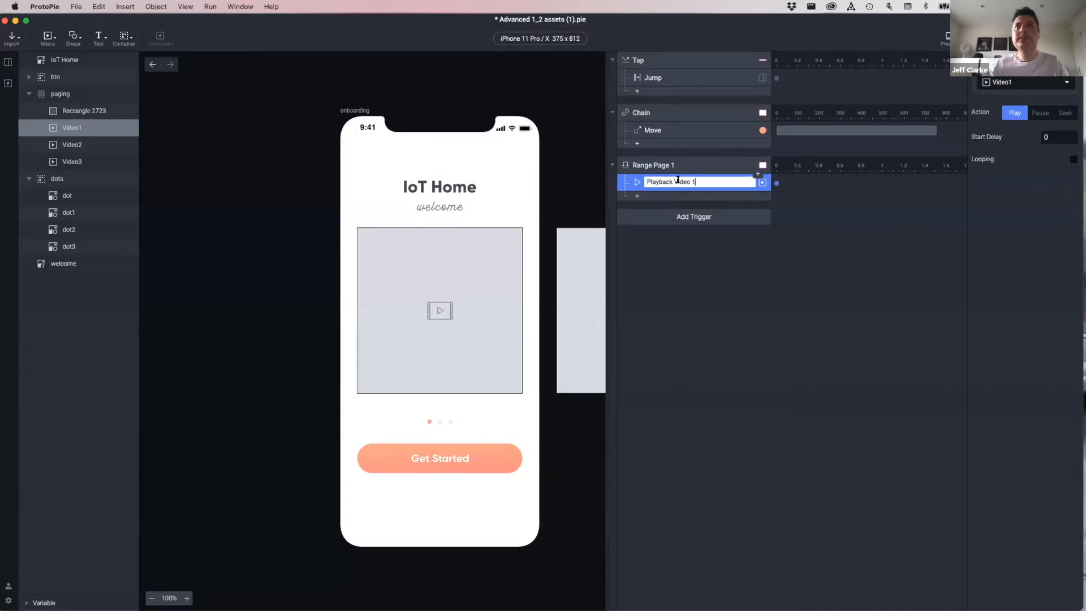
{"action": "left_click", "coordinate": [702, 277]}
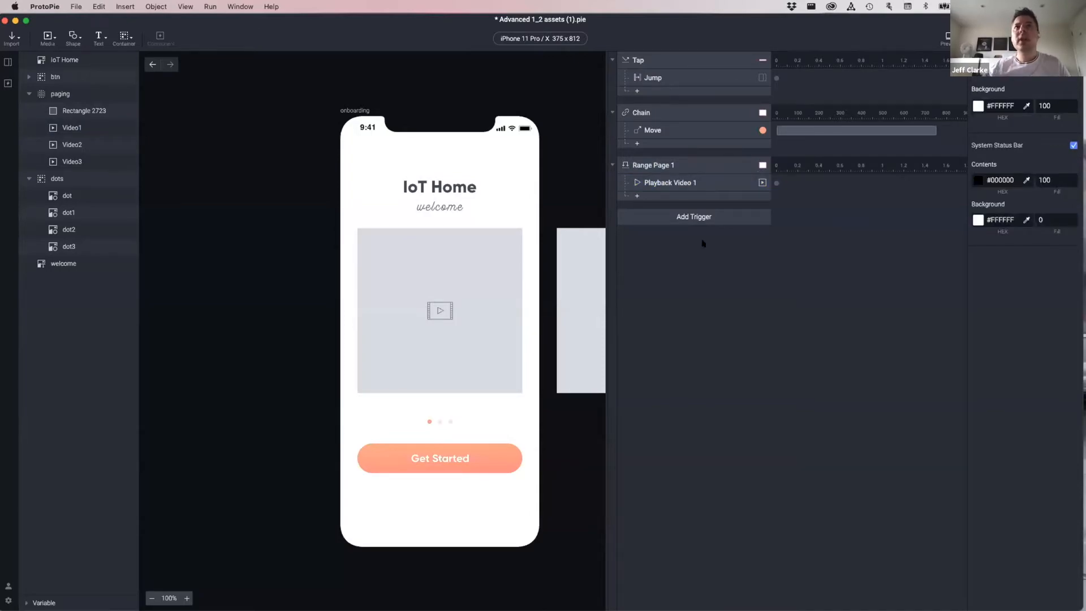
Add a second Range trigger for the paging container with Scroll as its property.
{"action": "left_click", "coordinate": [697, 218]}
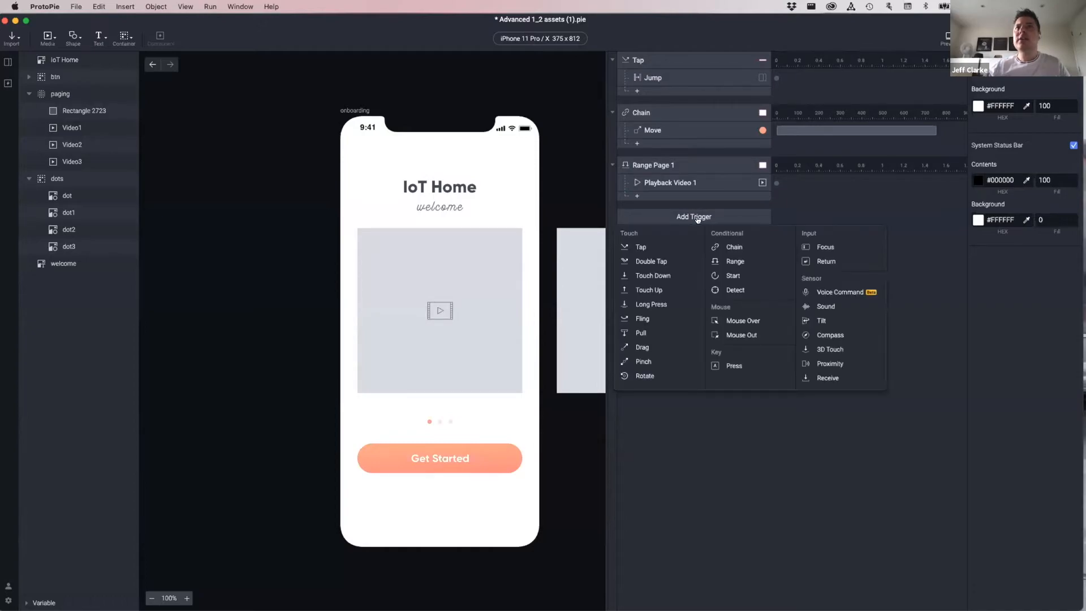
{"action": "left_click", "coordinate": [735, 260]}
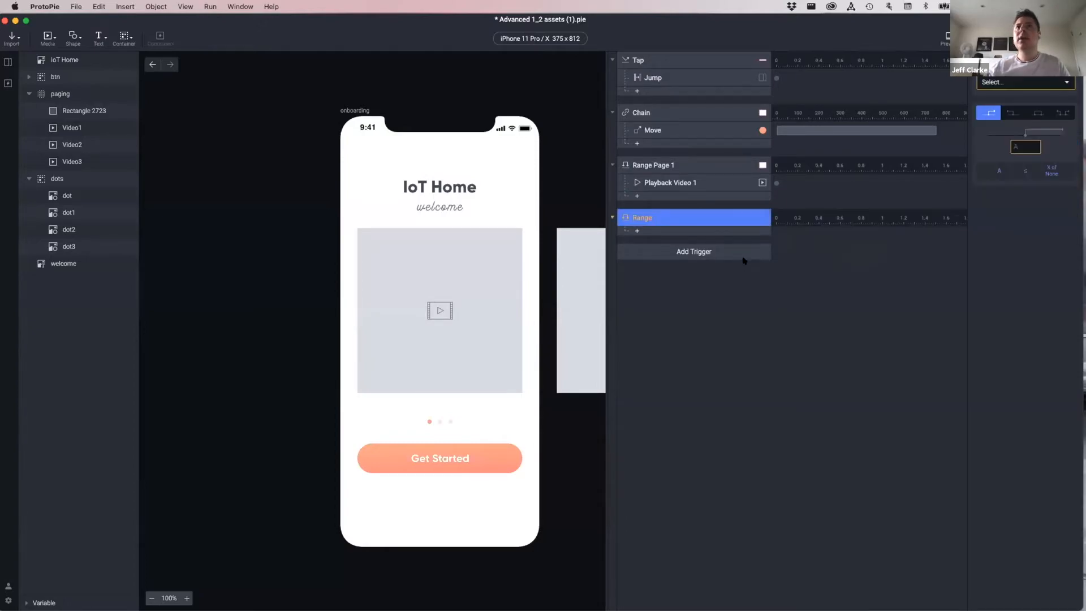
{"action": "left_click", "coordinate": [1015, 84]}
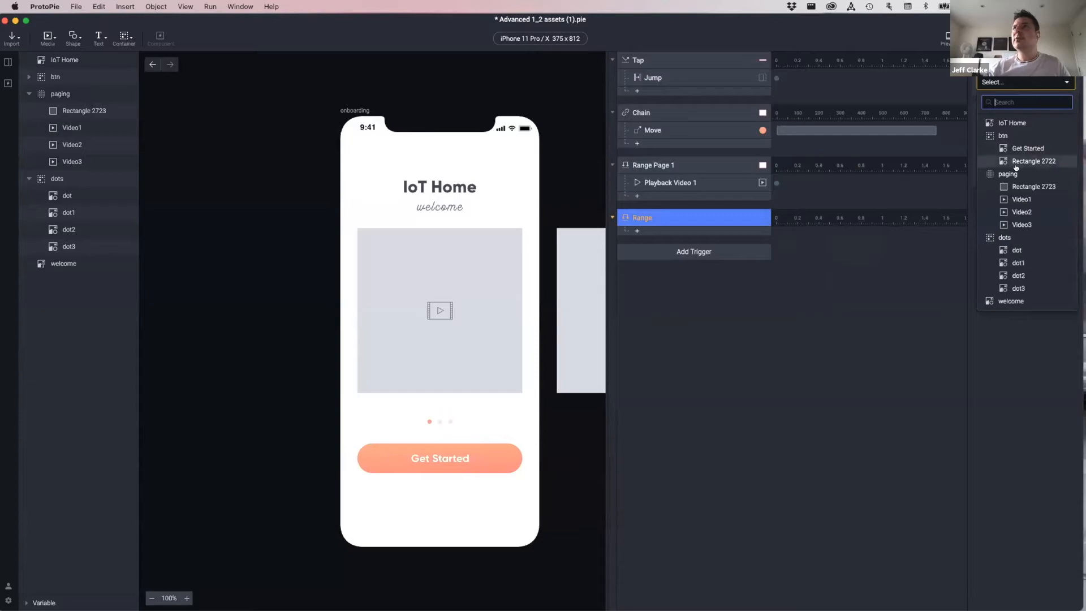
{"action": "left_click", "coordinate": [1010, 174]}
{"action": "left_click", "coordinate": [1009, 99]}
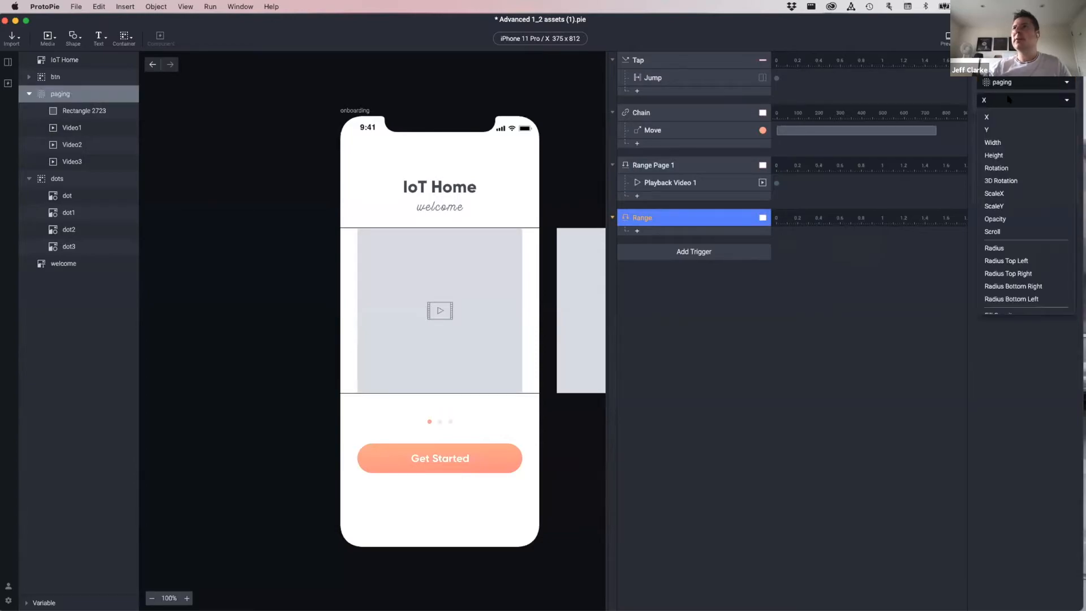
{"action": "left_click", "coordinate": [995, 232]}
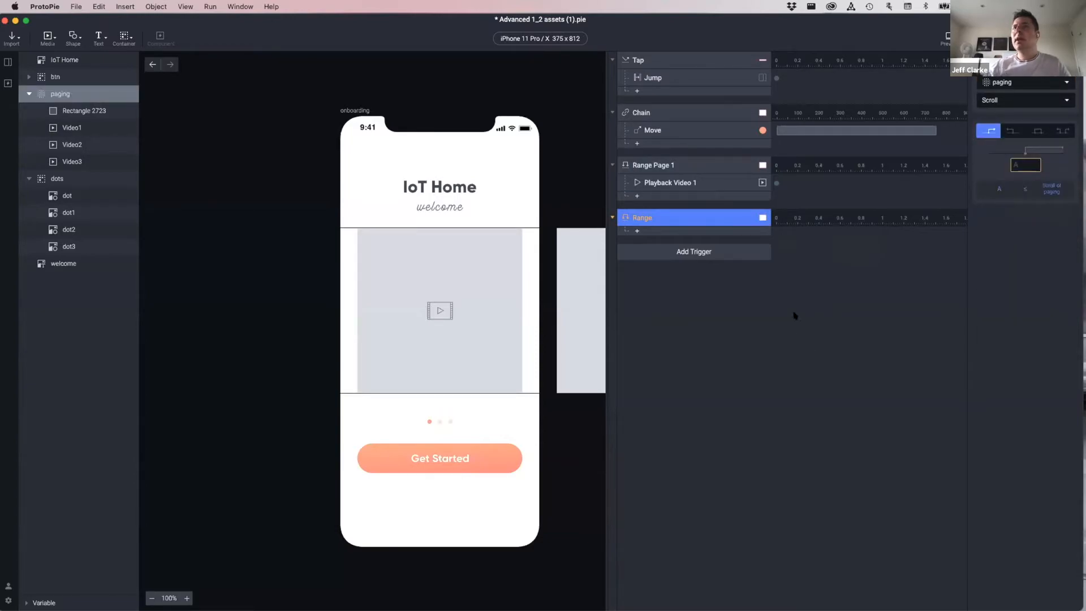
Rename the new Range trigger to "Range Page 3".
{"action": "double_click", "coordinate": [644, 219]}
{"action": "left_click", "coordinate": [670, 217]}
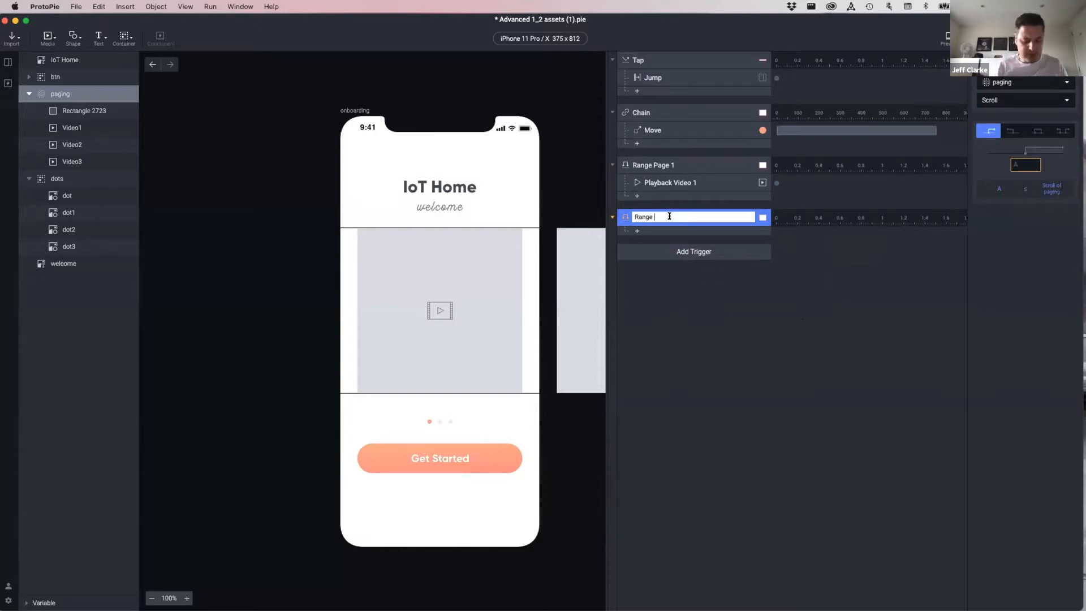
{"action": "type", "text": "Page 3"}
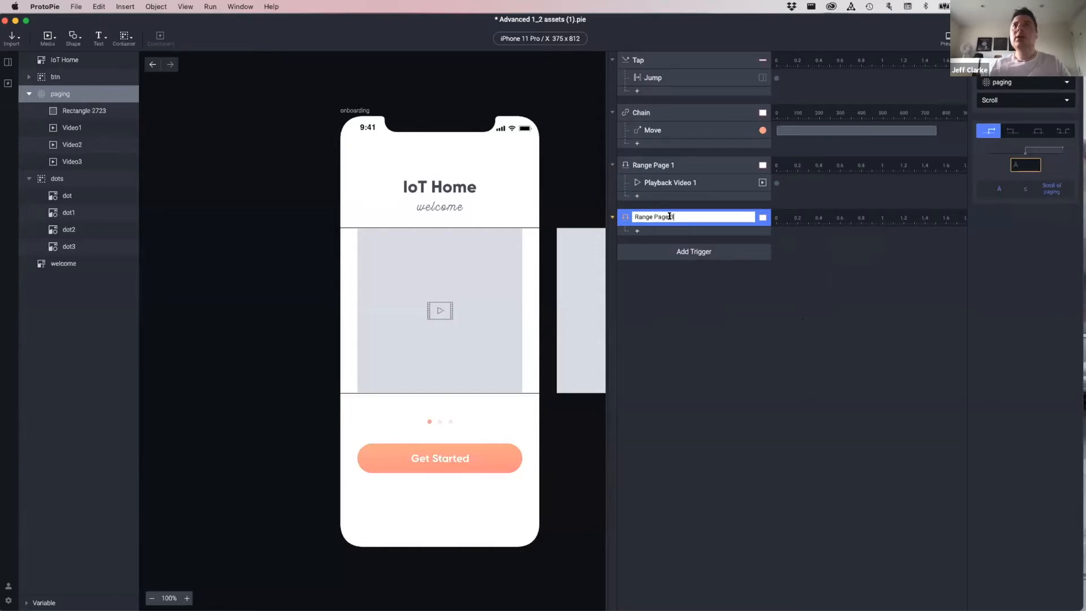
{"action": "left_click", "coordinate": [683, 161]}
Preview the onboarding scene and swipe page by page to the end of the paging scroll.
{"action": "left_click", "coordinate": [945, 36]}
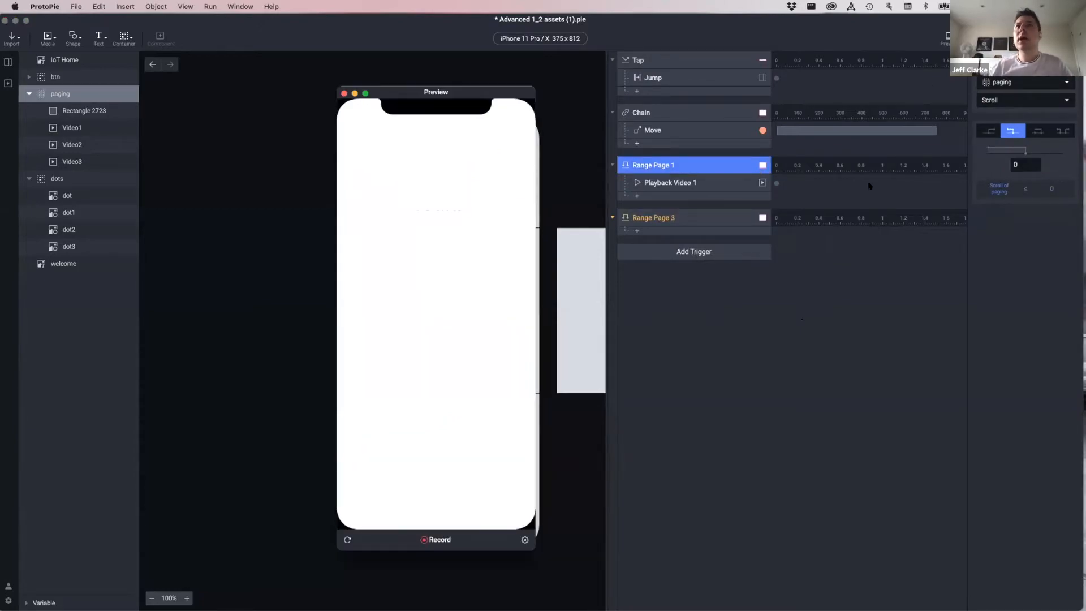
{"action": "left_click_drag", "start_coordinate": [477, 271], "coordinate": [359, 276]}
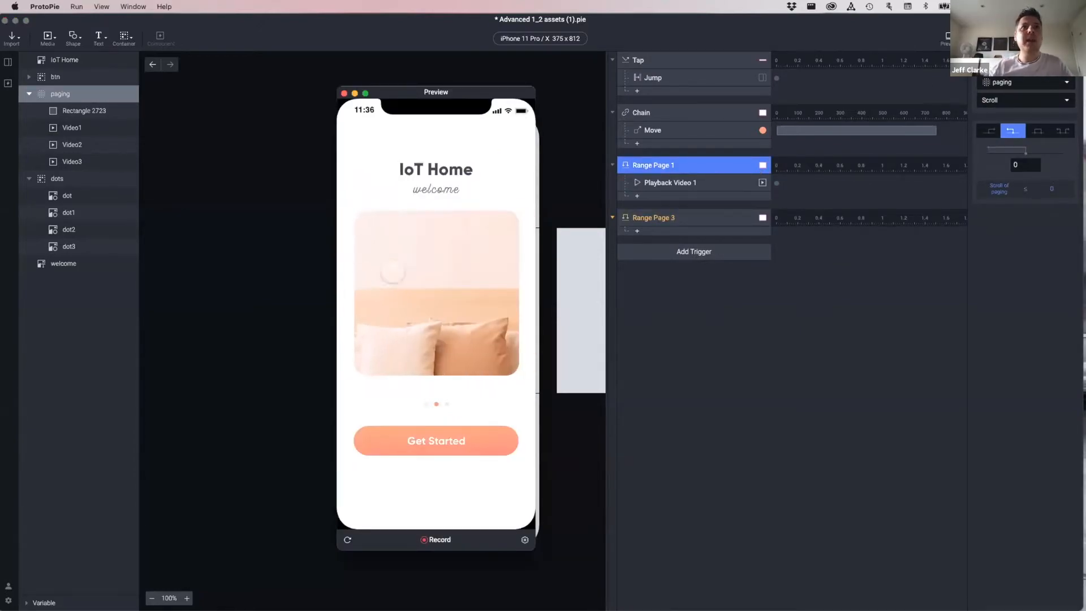
{"action": "left_click_drag", "start_coordinate": [493, 266], "coordinate": [377, 264]}
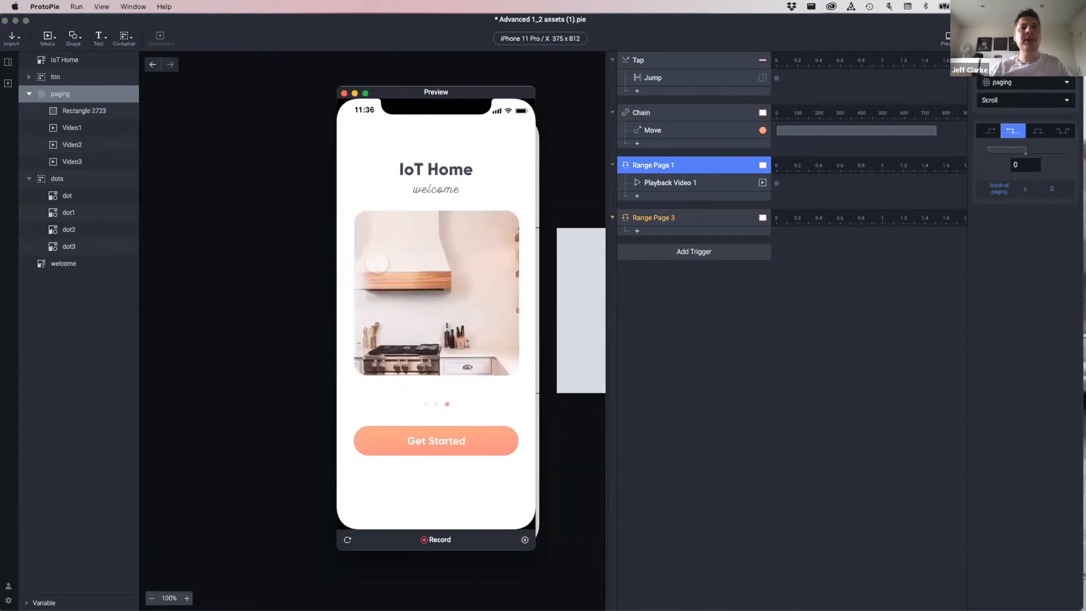
{"action": "left_click", "coordinate": [344, 93]}
Set the Range Page 3 trigger to fire when the paging scroll is 750 or more.
{"action": "left_click", "coordinate": [673, 218]}
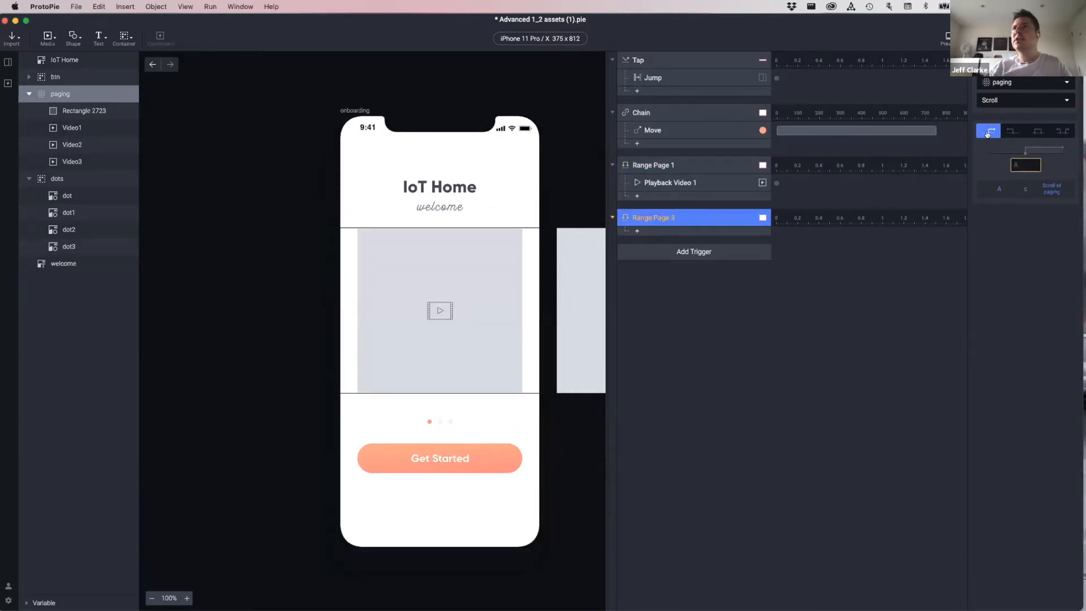
{"action": "left_click", "coordinate": [1015, 164]}
{"action": "type", "text": "750"}
{"action": "key", "text": "Return"}
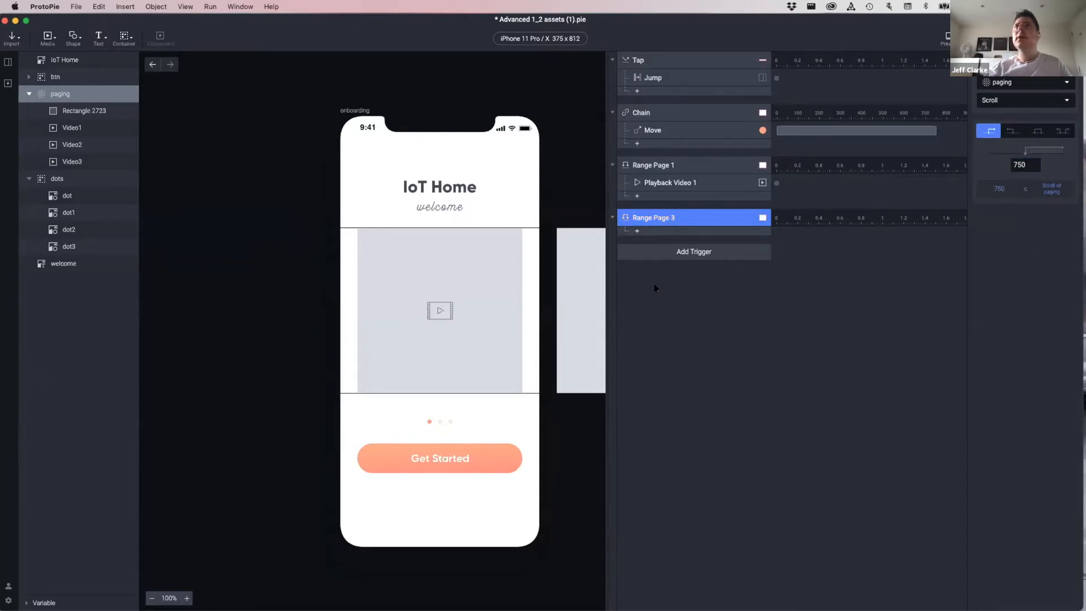
Add a Playback response to Range Page 3 that plays Video3, and rename the response "Playback Video 3".
{"action": "left_click", "coordinate": [688, 231]}
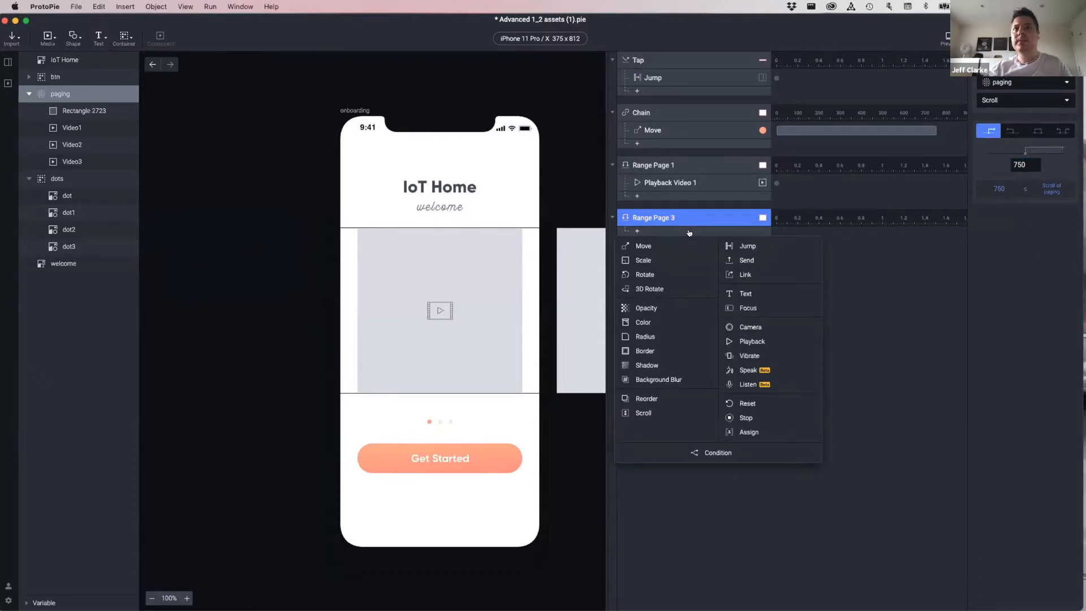
{"action": "left_click", "coordinate": [751, 342]}
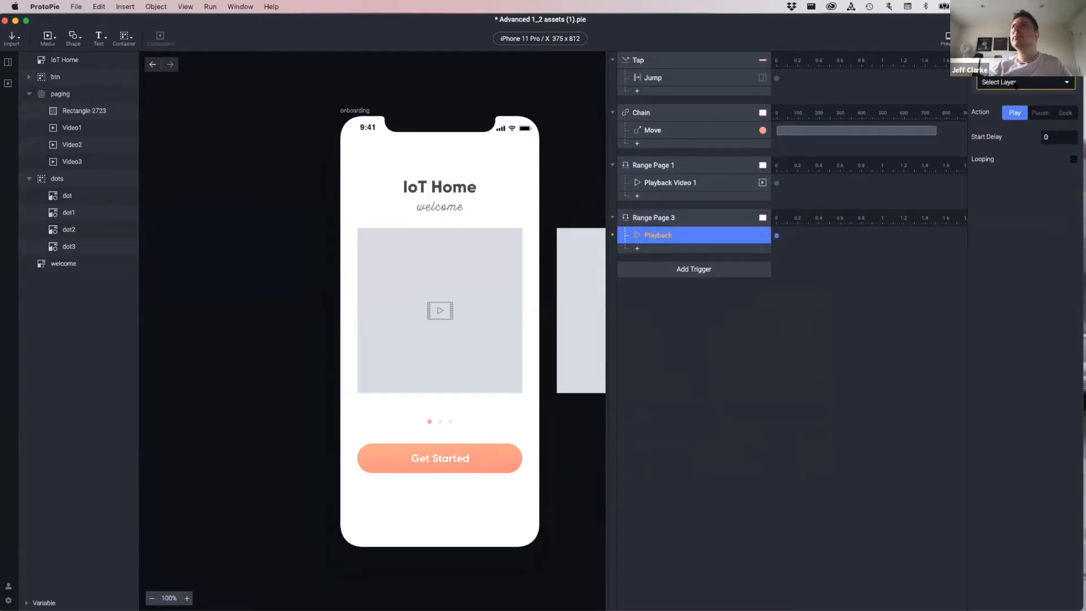
{"action": "left_click", "coordinate": [1016, 83]}
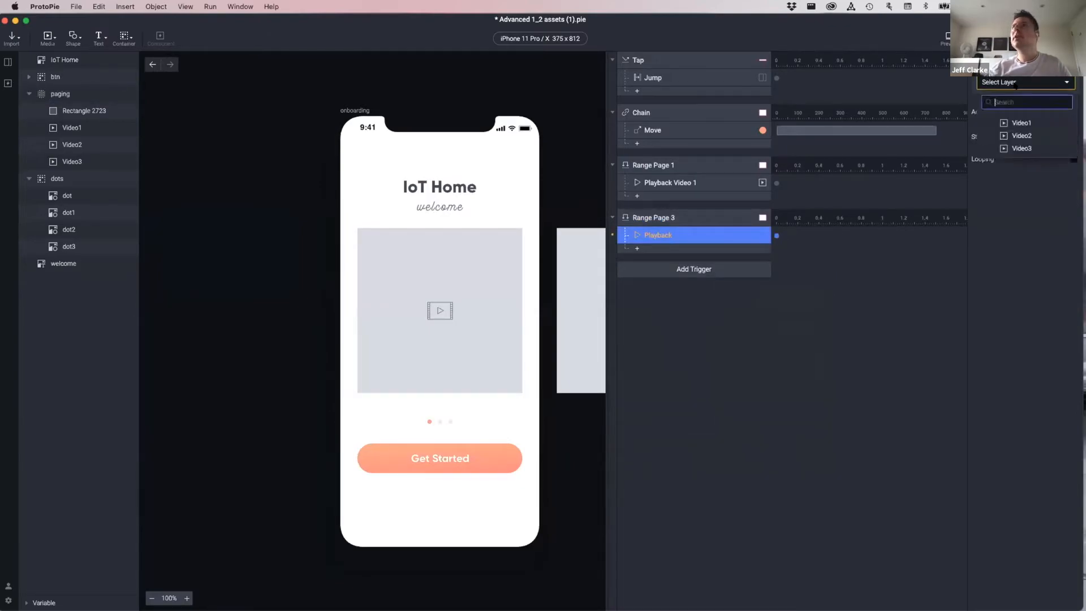
{"action": "left_click", "coordinate": [1022, 148]}
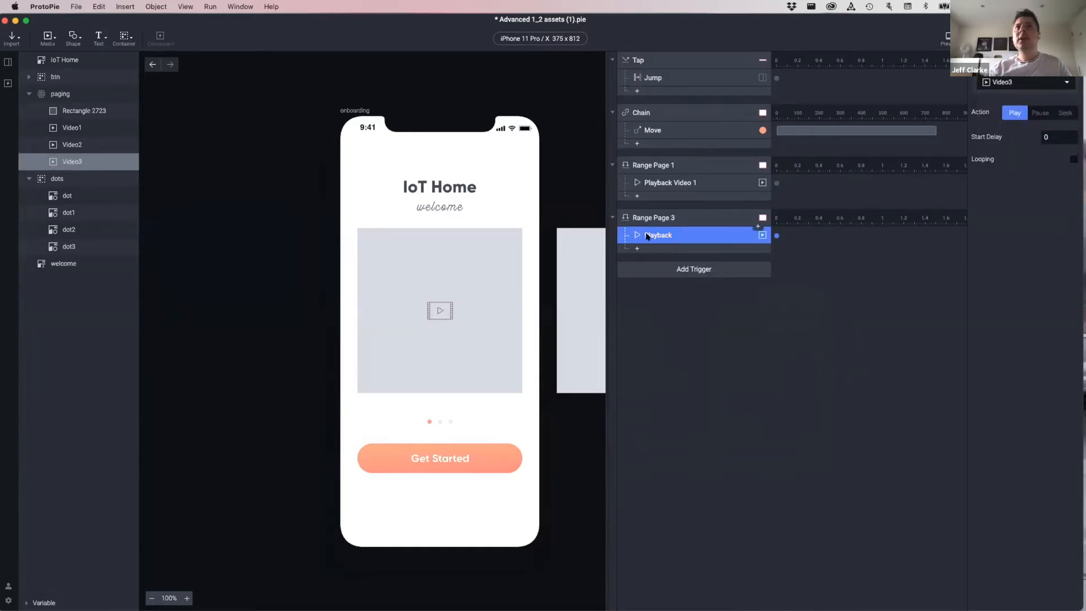
{"action": "double_click", "coordinate": [668, 235]}
{"action": "type", "text": "Video 3"}
{"action": "left_click", "coordinate": [695, 286]}
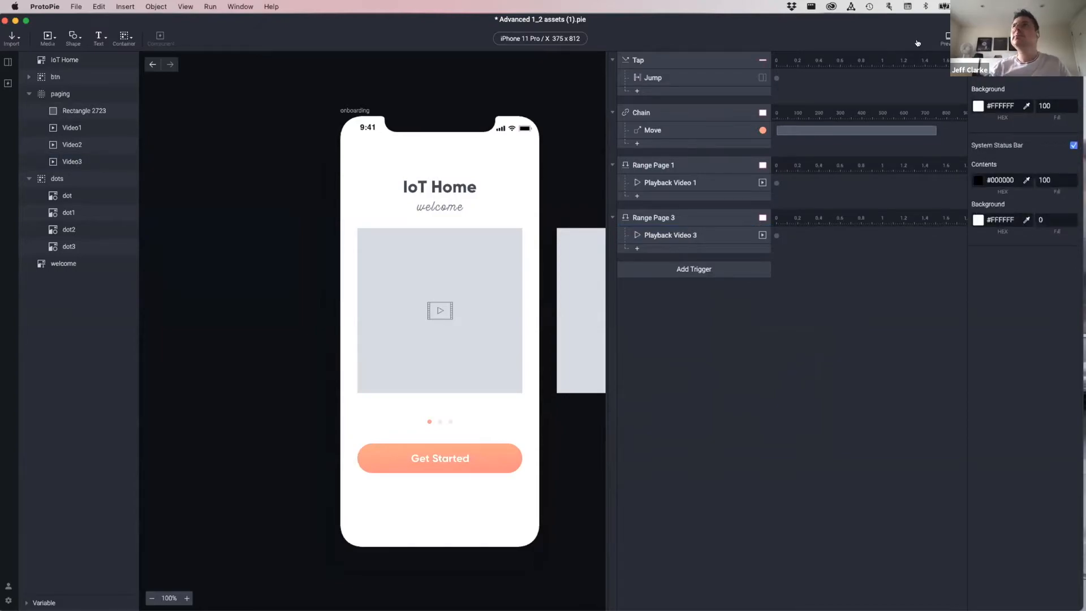
Preview the onboarding scene, swipe to the third page and back to check the video playback, and close the preview.
{"action": "left_click", "coordinate": [945, 38]}
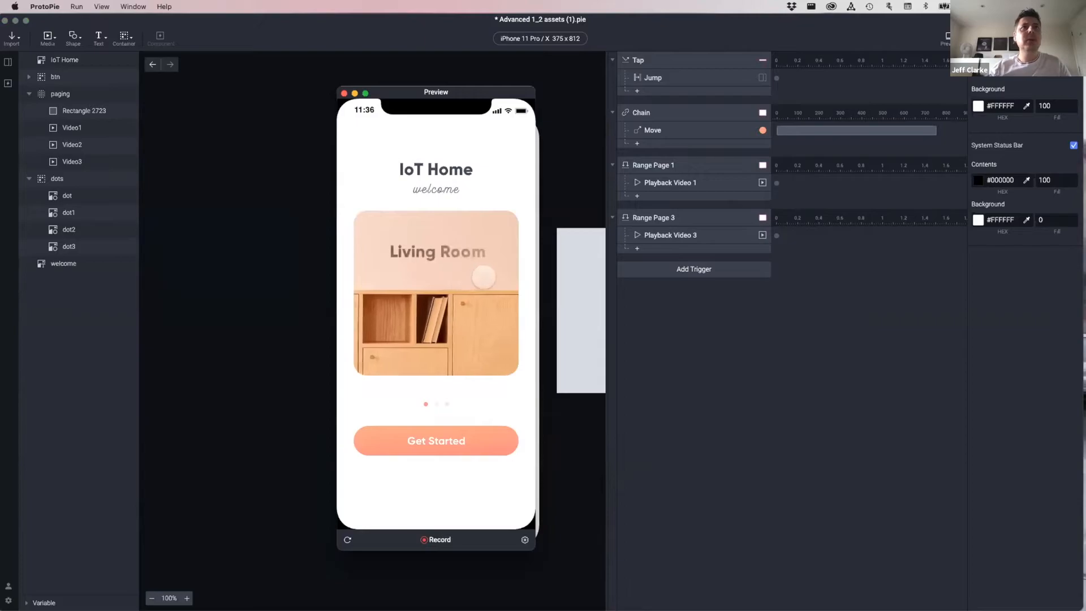
{"action": "left_click_drag", "start_coordinate": [484, 276], "coordinate": [398, 278]}
{"action": "left_click_drag", "start_coordinate": [489, 274], "coordinate": [469, 268]}
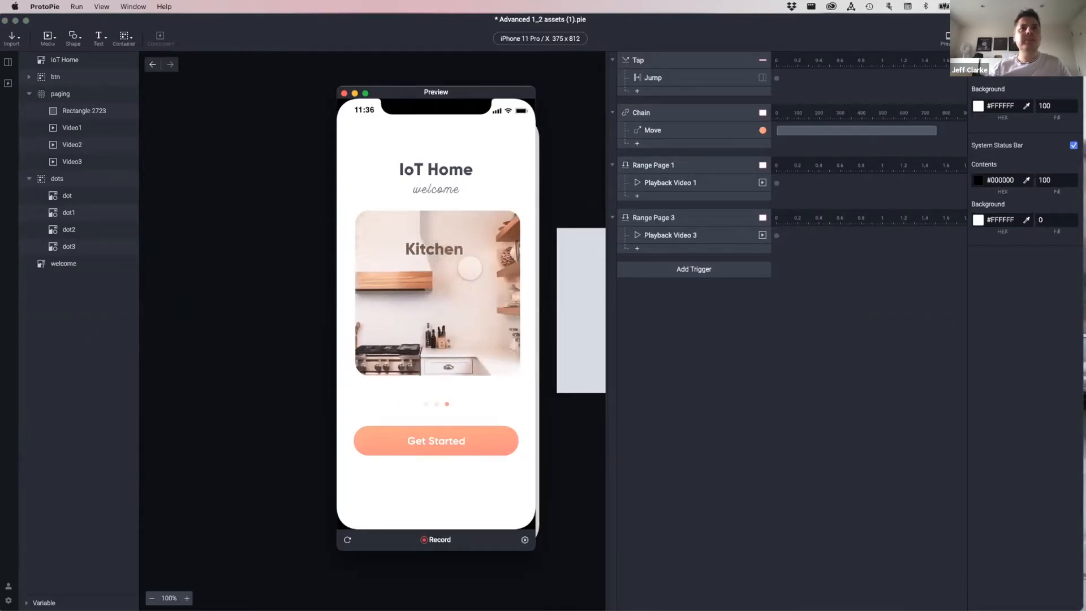
{"action": "left_click_drag", "start_coordinate": [400, 276], "coordinate": [433, 283]}
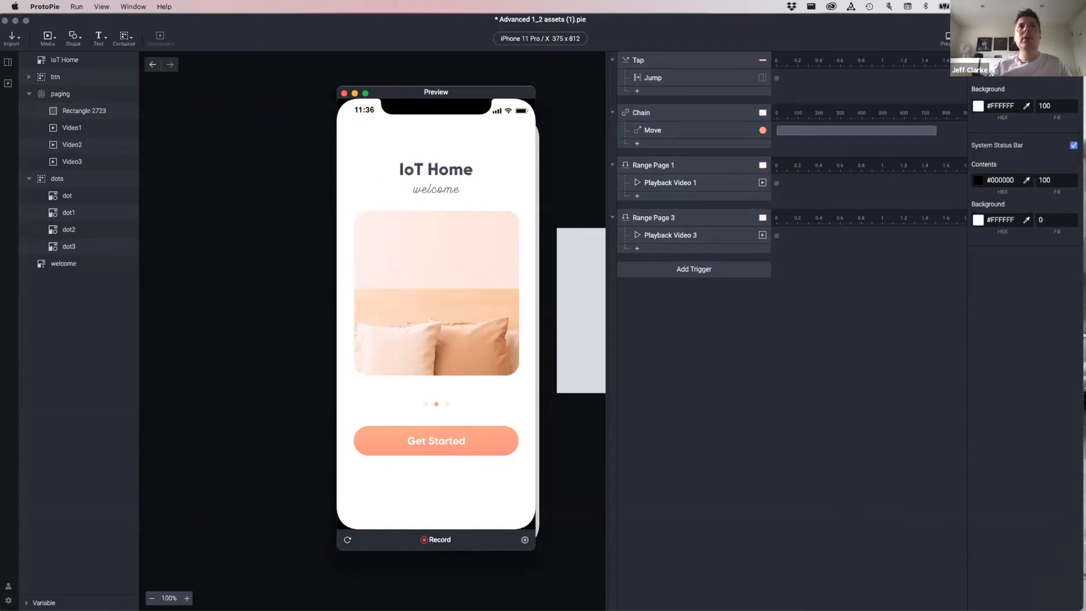
{"action": "left_click", "coordinate": [344, 93]}
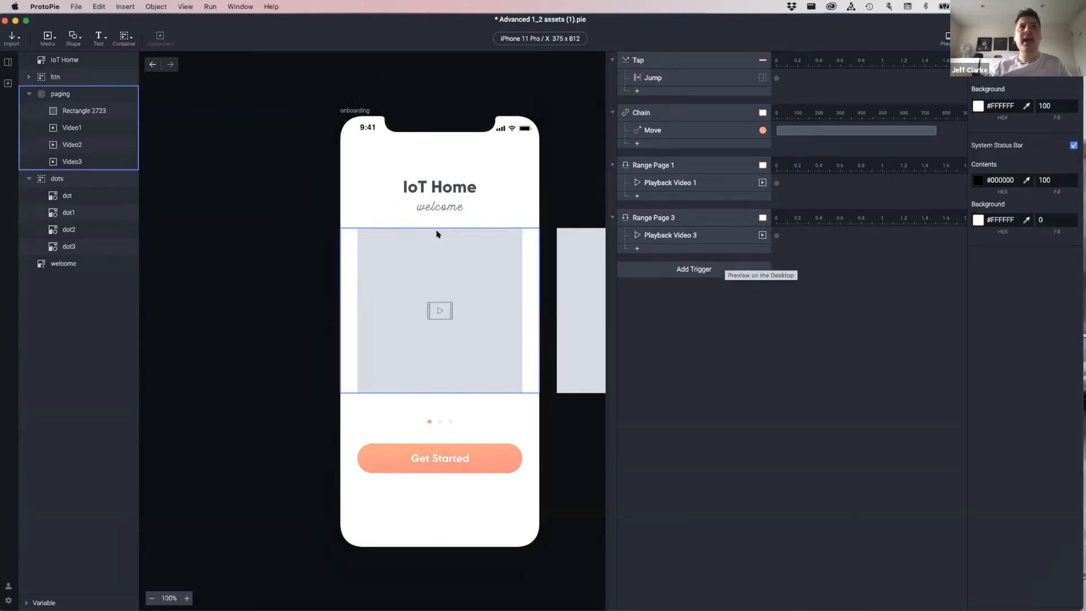
Add a third Range trigger for the paging container with Scroll as its property.
{"action": "left_click", "coordinate": [57, 93]}
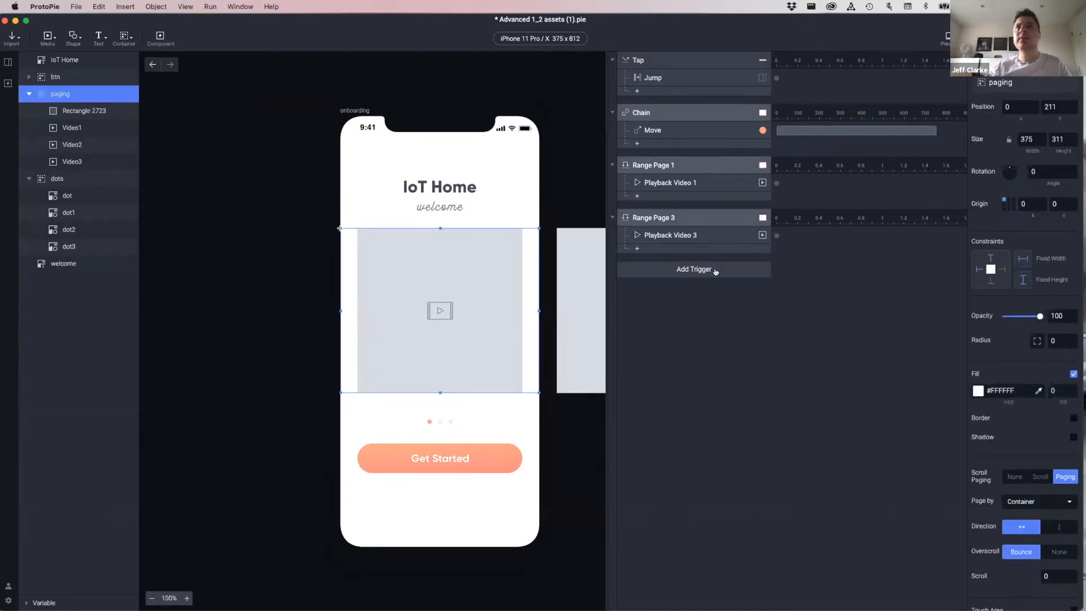
{"action": "left_click", "coordinate": [715, 270]}
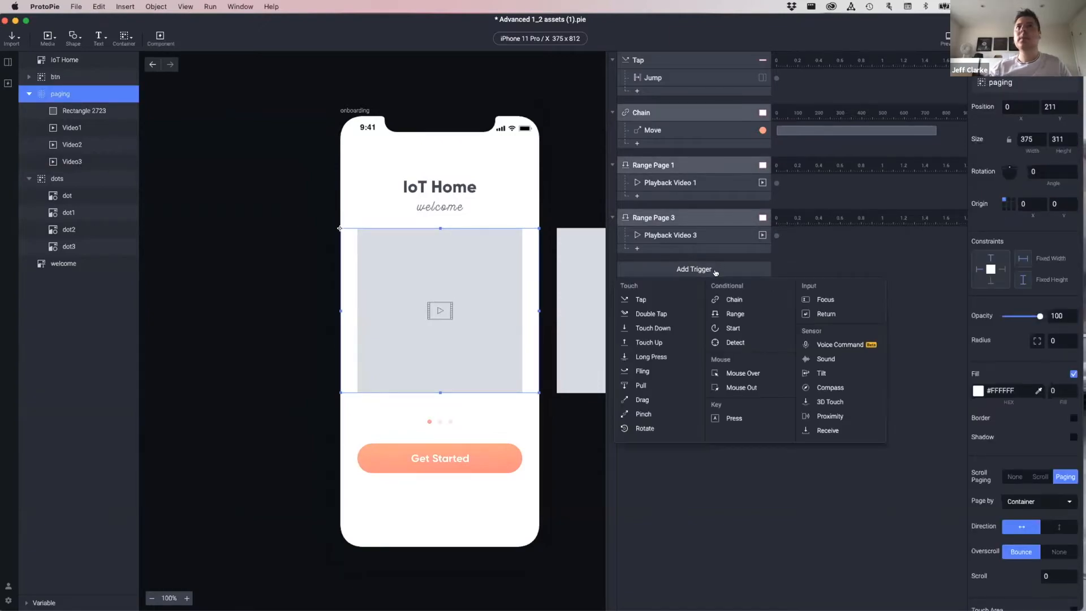
{"action": "left_click", "coordinate": [735, 313]}
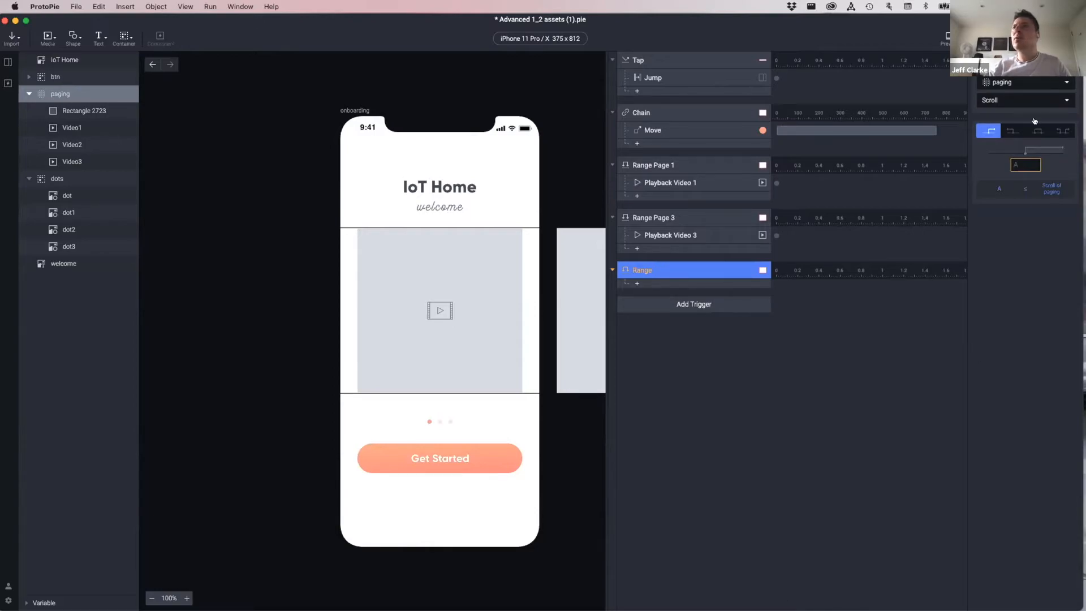
Set the new Range trigger to fire when the paging scroll is between 375 and 749.
{"action": "left_click", "coordinate": [1036, 130]}
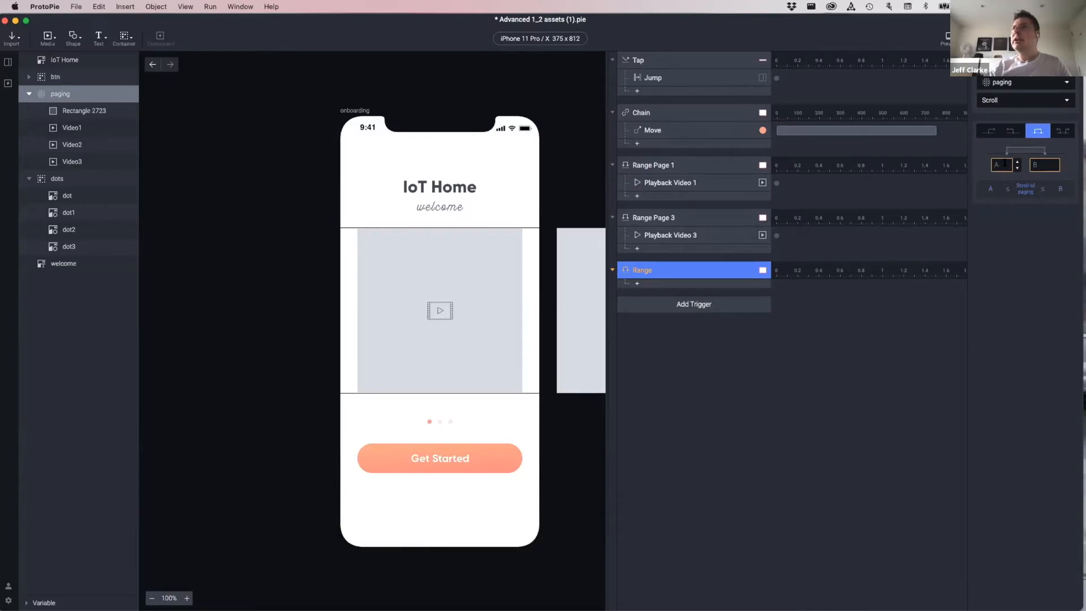
{"action": "left_click", "coordinate": [1039, 164]}
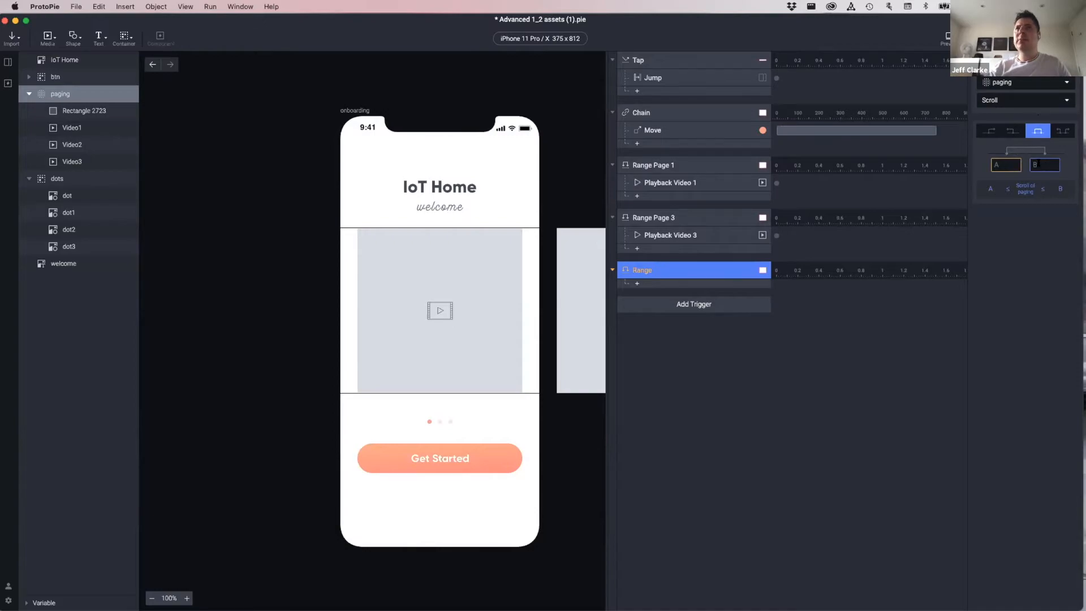
{"action": "left_click", "coordinate": [997, 164]}
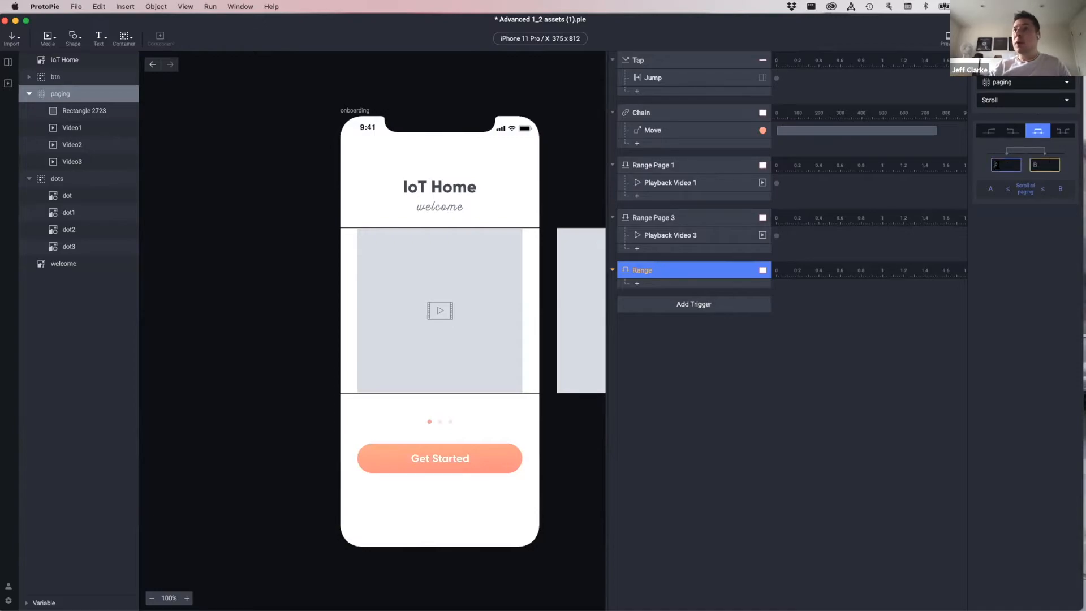
{"action": "type", "text": "375"}
{"action": "left_click", "coordinate": [1035, 164]}
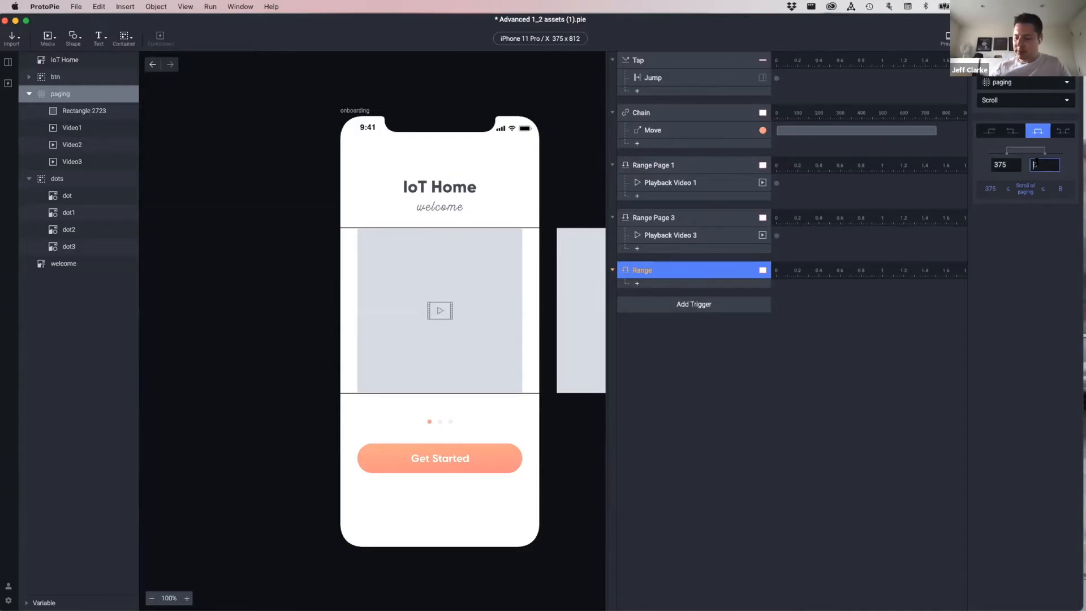
{"action": "type", "text": "749"}
{"action": "key", "text": "Return"}
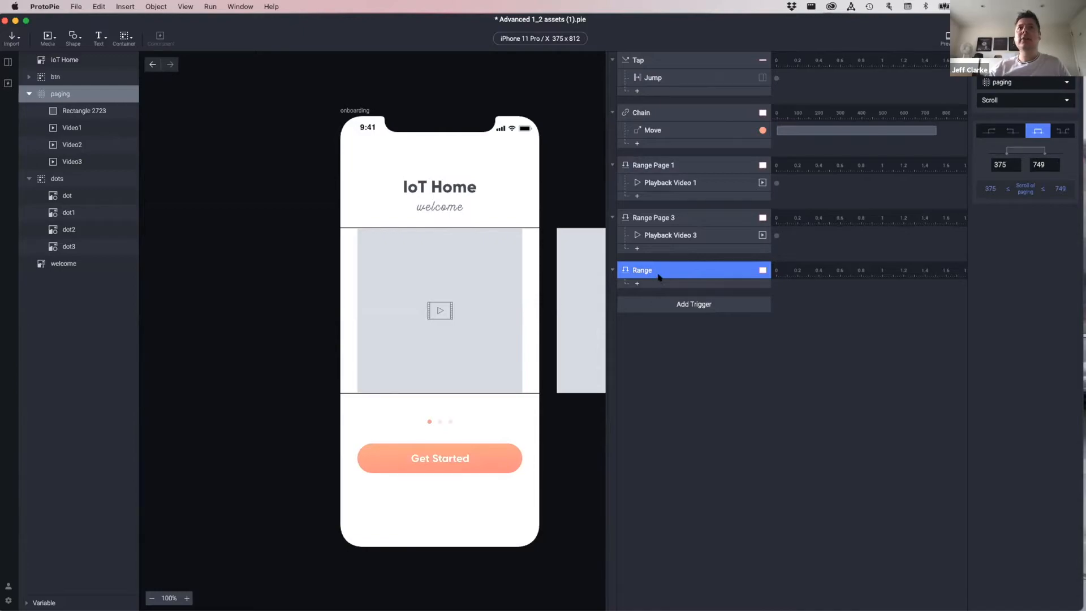
Add a Playback response to the new Range trigger that plays Video2.
{"action": "left_click", "coordinate": [656, 284]}
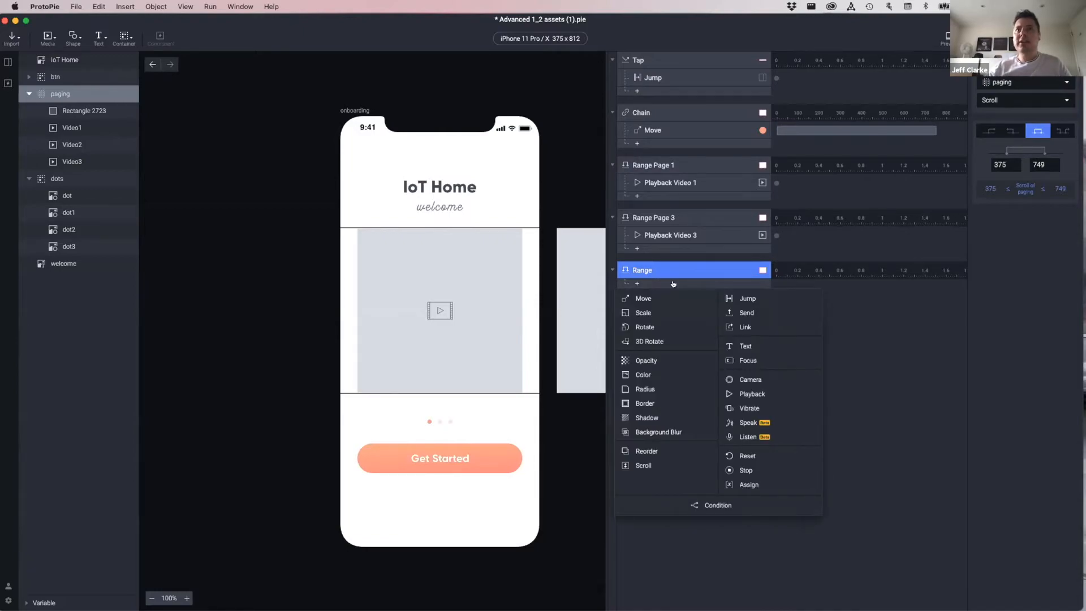
{"action": "left_click", "coordinate": [752, 394]}
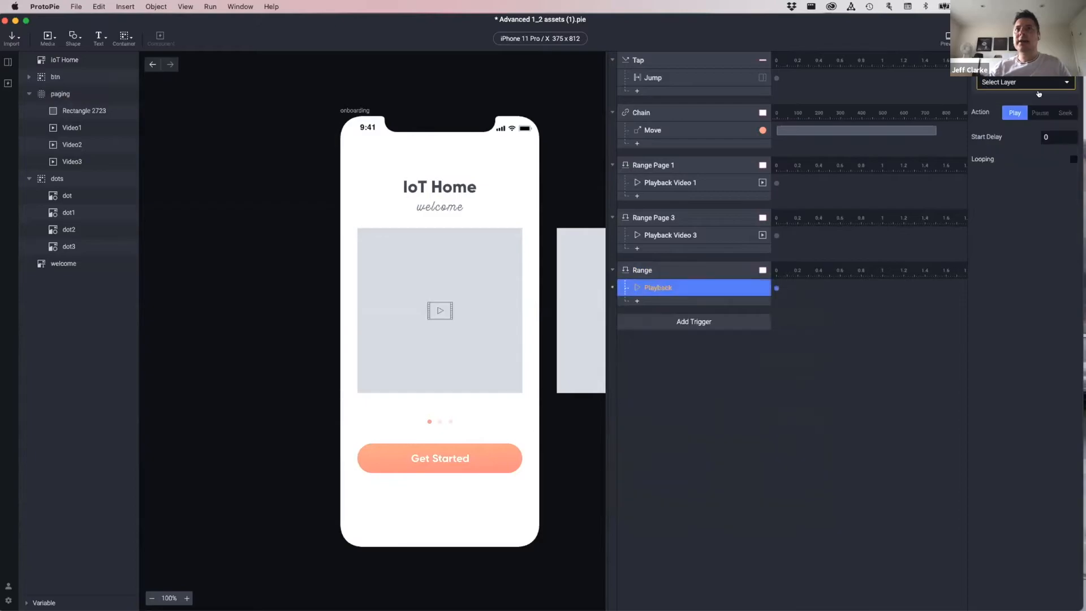
{"action": "left_click", "coordinate": [1025, 82]}
{"action": "left_click", "coordinate": [1025, 135]}
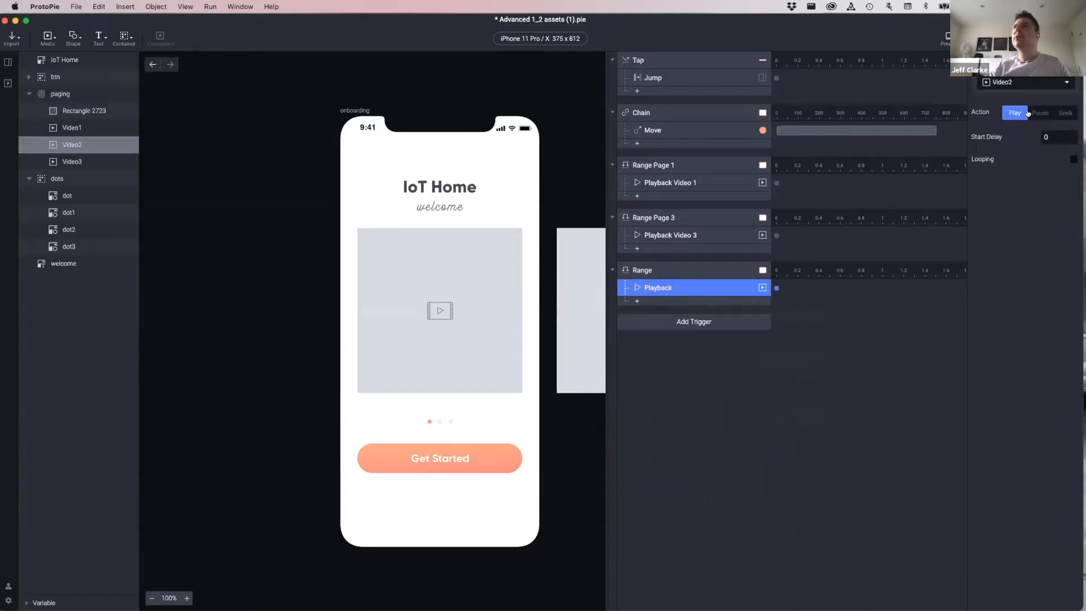
Rename the new Range trigger to "Range Page 2" and its response to "Playback Video 2".
{"action": "double_click", "coordinate": [678, 268]}
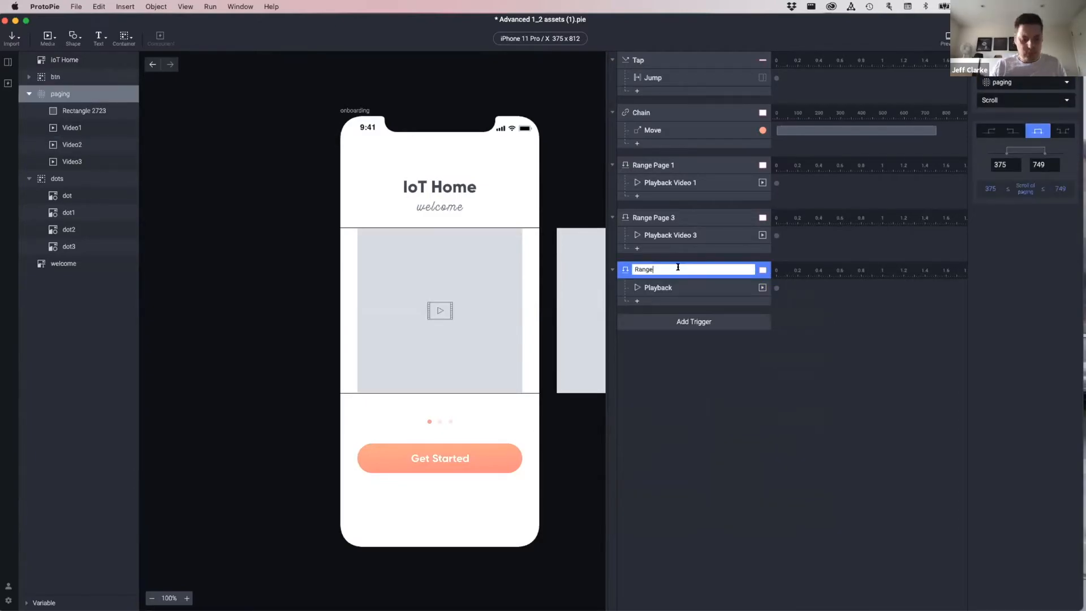
{"action": "type", "text": "Page 2"}
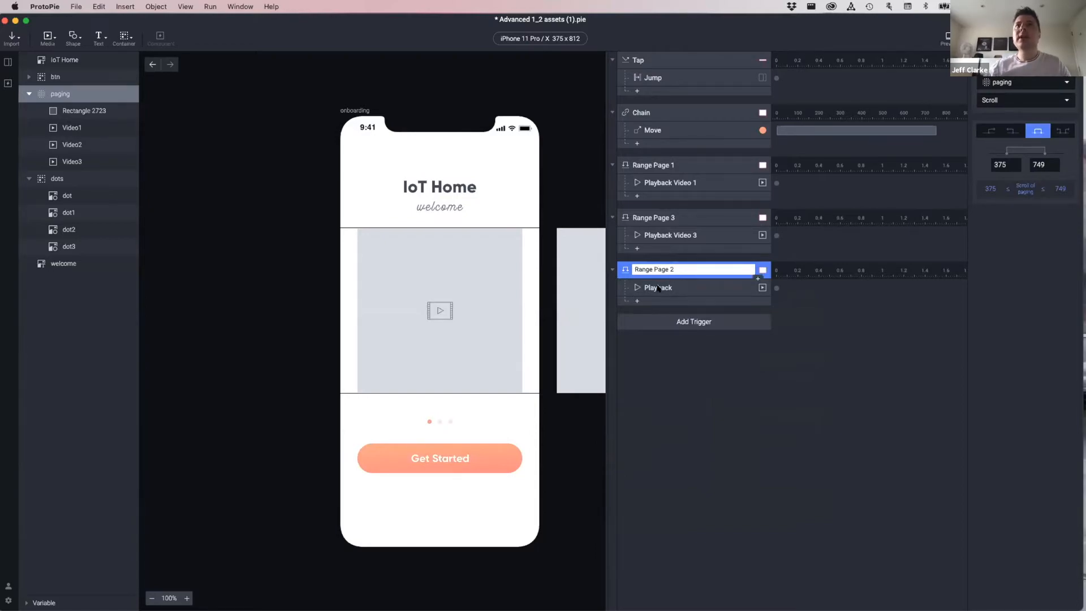
{"action": "double_click", "coordinate": [660, 287]}
{"action": "left_click", "coordinate": [683, 286]}
{"action": "type", "text": "Video 2"}
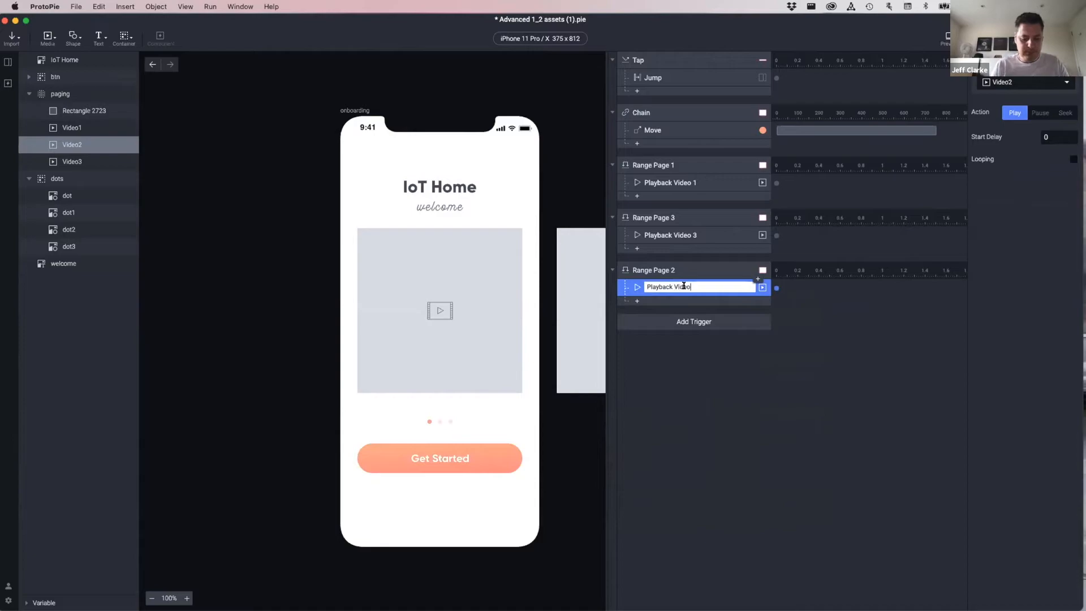
{"action": "left_click", "coordinate": [776, 370]}
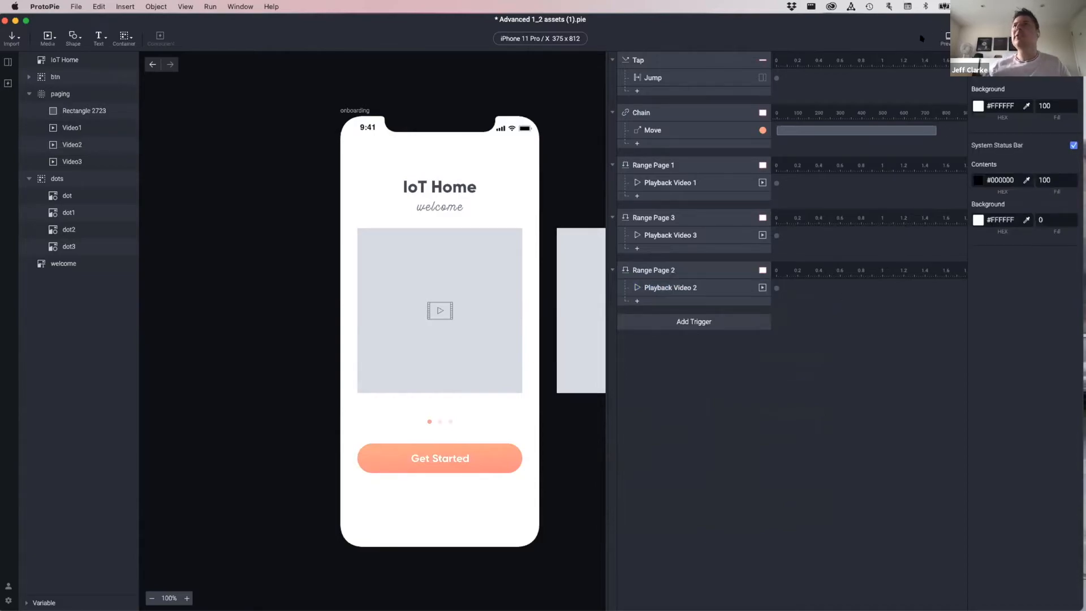
Preview the onboarding scene, swiping from the Living Room page through Bedroom to Kitchen and back to check each video.
{"action": "left_click", "coordinate": [948, 37]}
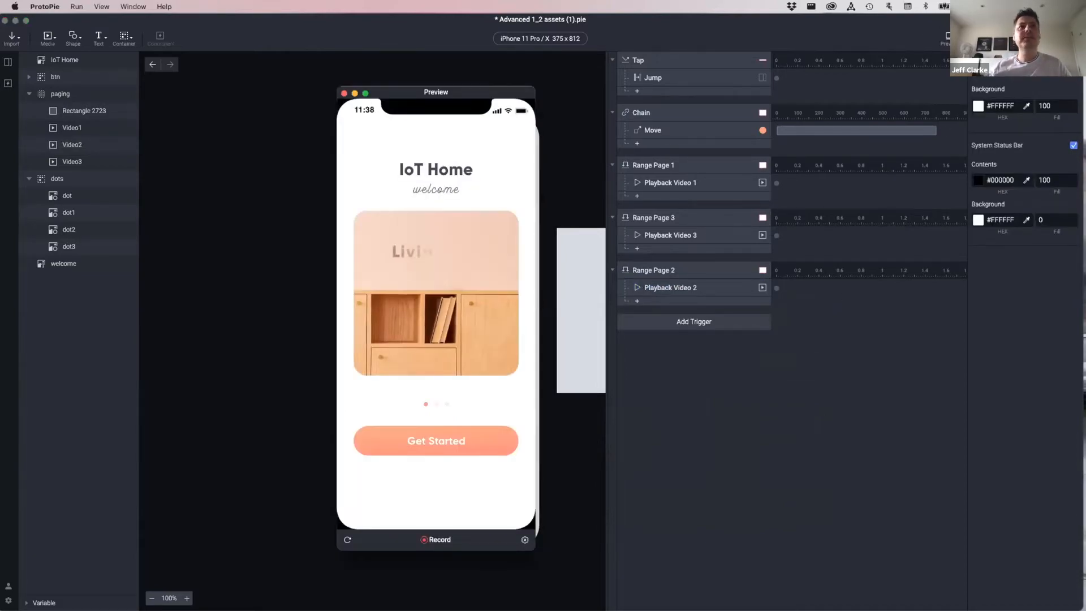
{"action": "left_click_drag", "start_coordinate": [492, 290], "coordinate": [342, 283]}
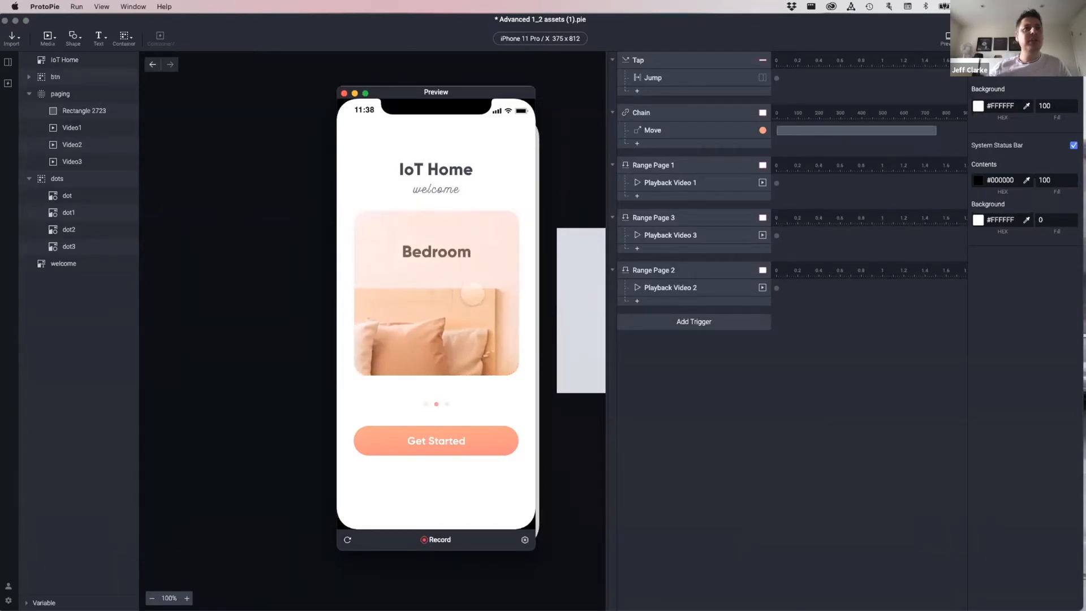
{"action": "left_click_drag", "start_coordinate": [495, 290], "coordinate": [392, 292]}
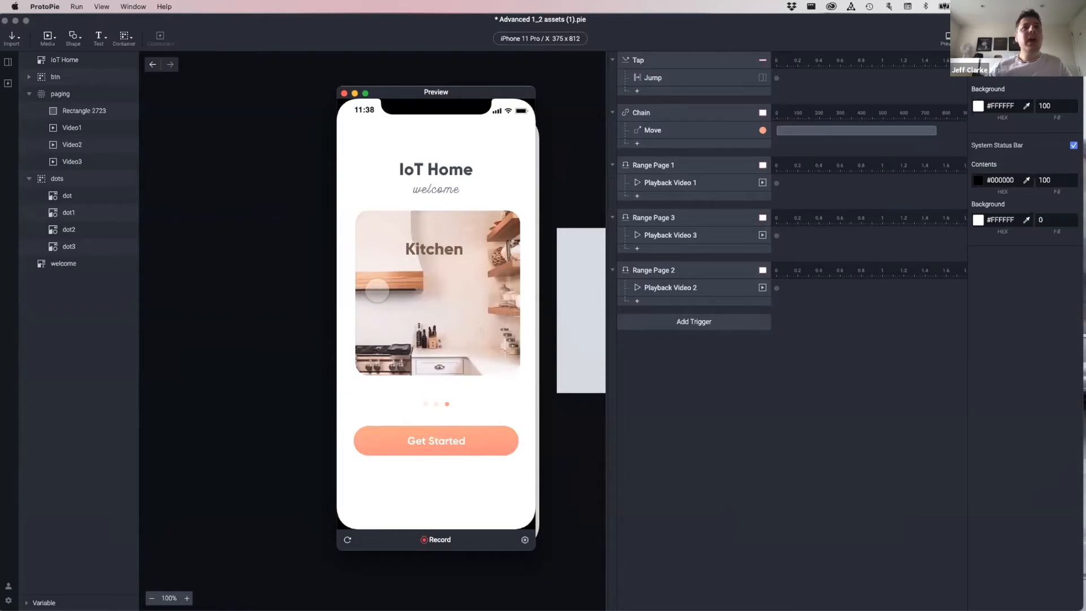
{"action": "left_click_drag", "start_coordinate": [377, 290], "coordinate": [501, 293]}
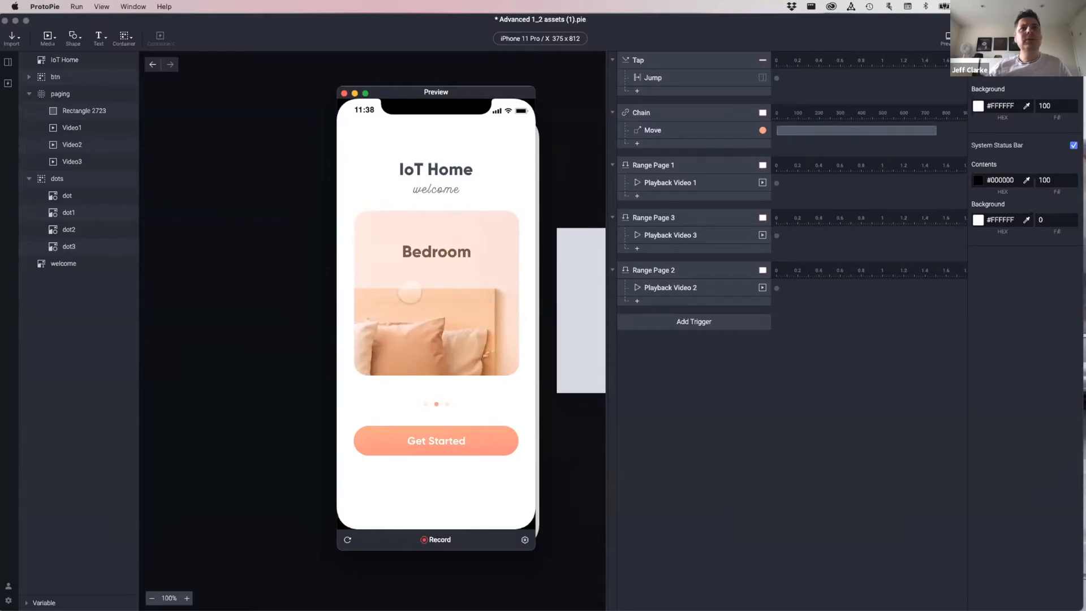
{"action": "left_click_drag", "start_coordinate": [405, 294], "coordinate": [478, 293]}
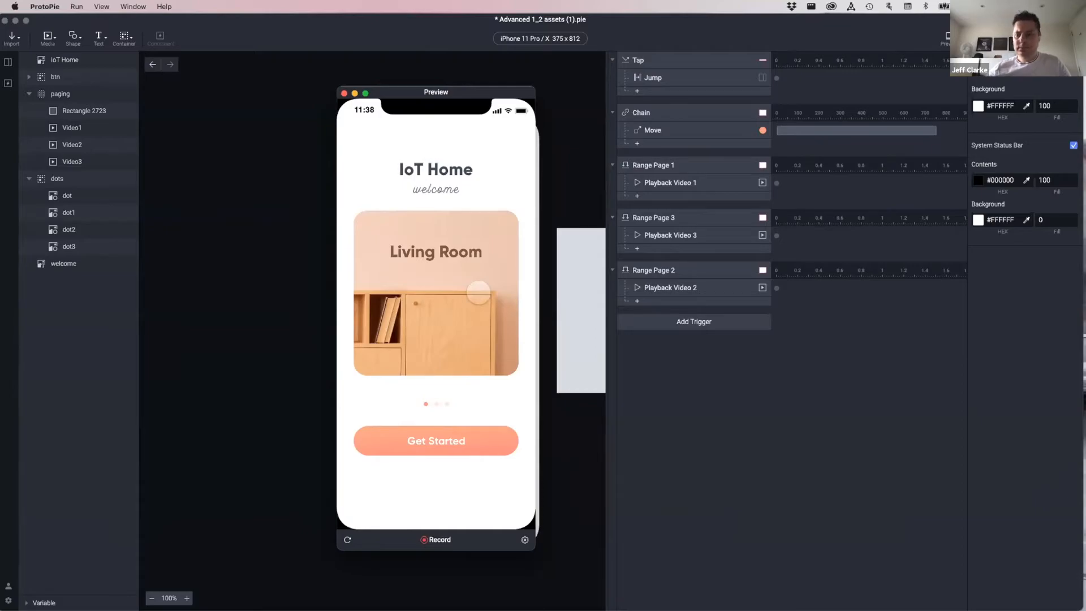
Swipe repeatedly between the Living Room and Bedroom pages in the preview to check whether their videos replay.
{"action": "left_click_drag", "start_coordinate": [478, 292], "coordinate": [404, 290]}
{"action": "mouse_move", "coordinate": [494, 274]}
{"action": "left_mouse_down"}
{"action": "mouse_move", "coordinate": [405, 276]}
{"action": "mouse_move", "coordinate": [484, 272]}
{"action": "left_mouse_up"}
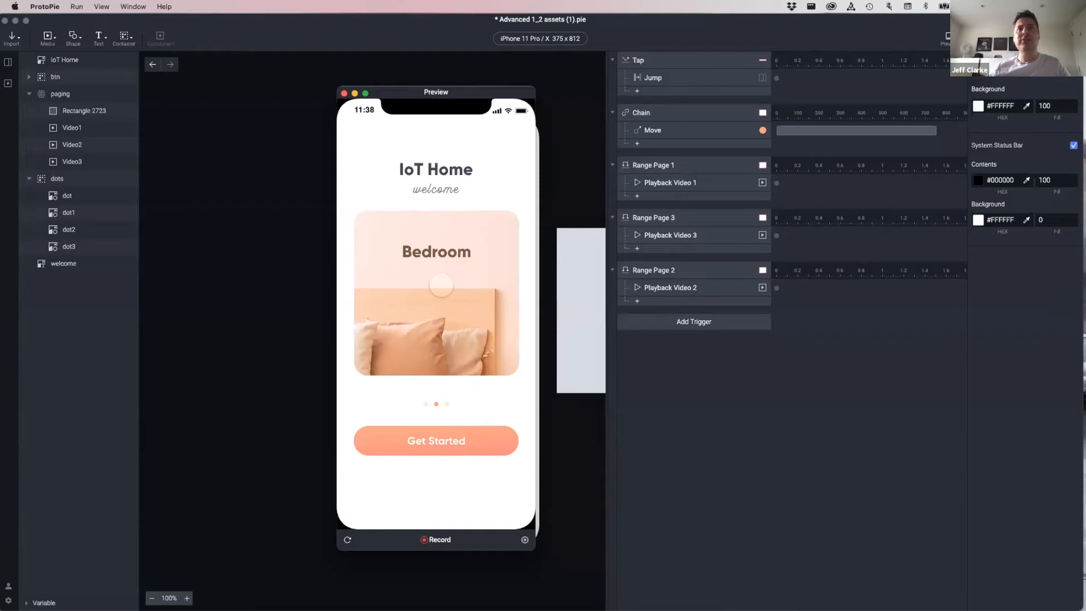
{"action": "mouse_move", "coordinate": [470, 288]}
{"action": "left_mouse_down"}
{"action": "mouse_move", "coordinate": [415, 285]}
{"action": "mouse_move", "coordinate": [491, 282]}
{"action": "left_mouse_up"}
{"action": "left_click_drag", "start_coordinate": [419, 285], "coordinate": [487, 284]}
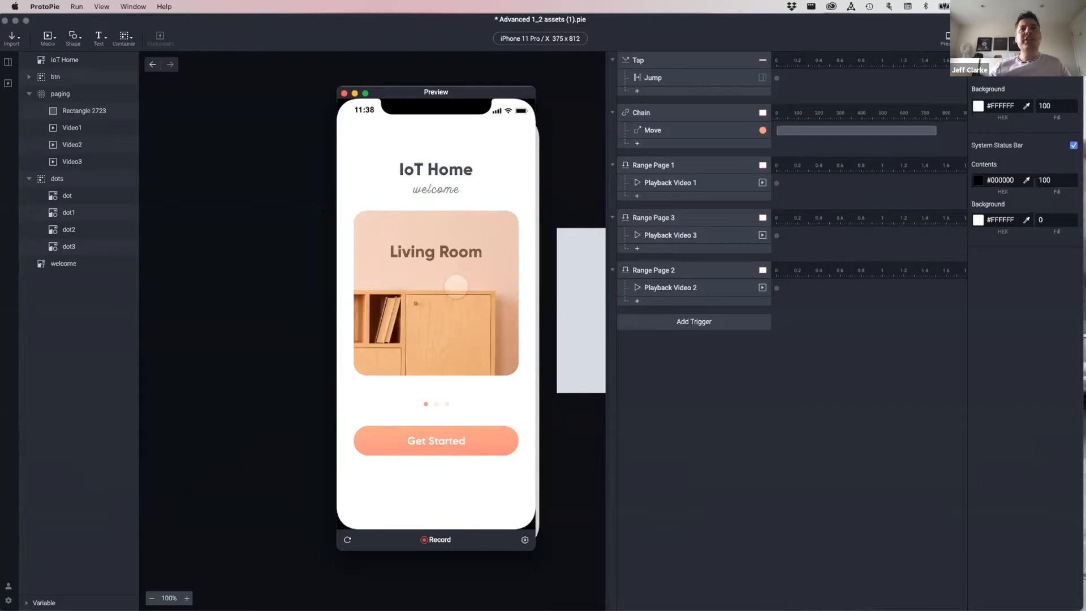
{"action": "mouse_move", "coordinate": [484, 290]}
{"action": "left_mouse_down"}
{"action": "mouse_move", "coordinate": [402, 281]}
{"action": "mouse_move", "coordinate": [484, 283]}
{"action": "left_mouse_up"}
{"action": "mouse_move", "coordinate": [409, 287]}
{"action": "left_mouse_down"}
{"action": "mouse_move", "coordinate": [502, 280]}
{"action": "mouse_move", "coordinate": [426, 277]}
{"action": "left_mouse_up"}
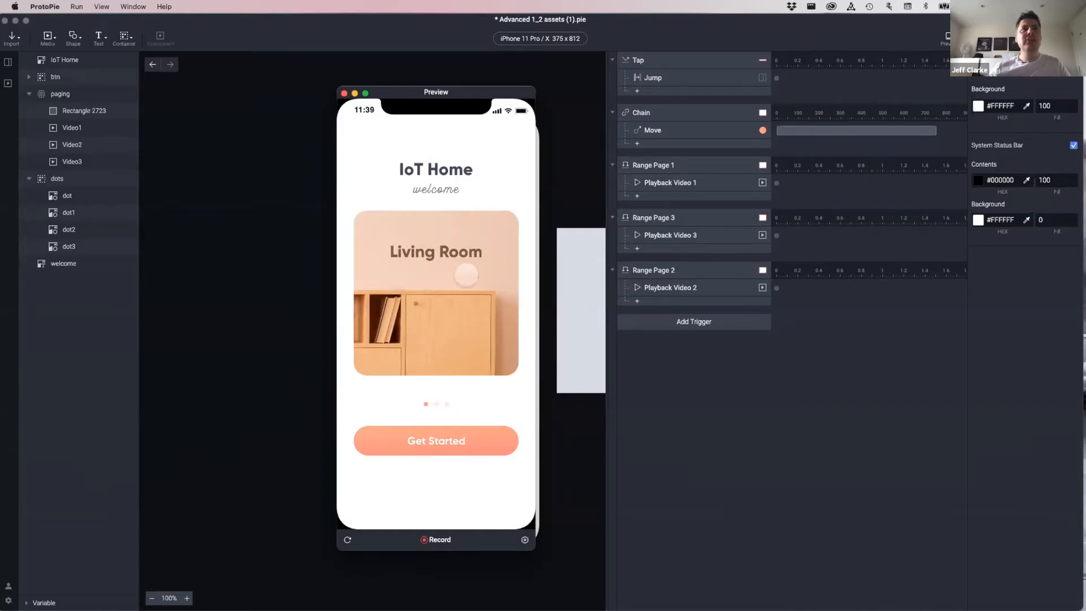
{"action": "left_click_drag", "start_coordinate": [461, 277], "coordinate": [424, 280]}
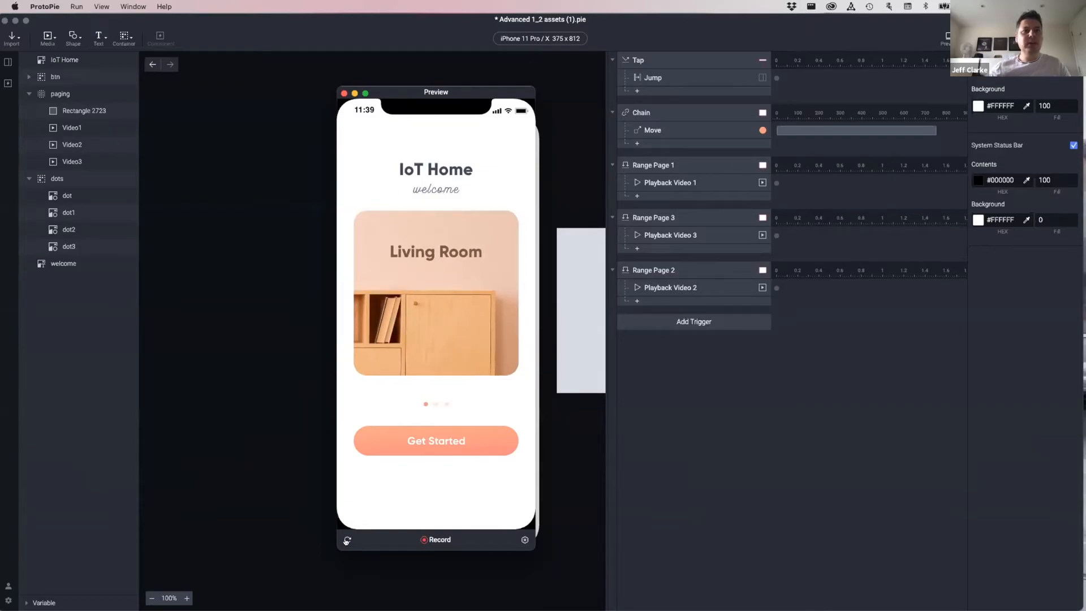
Restart the preview and swipe from the Living Room page to the Bedroom page.
{"action": "left_click", "coordinate": [347, 539]}
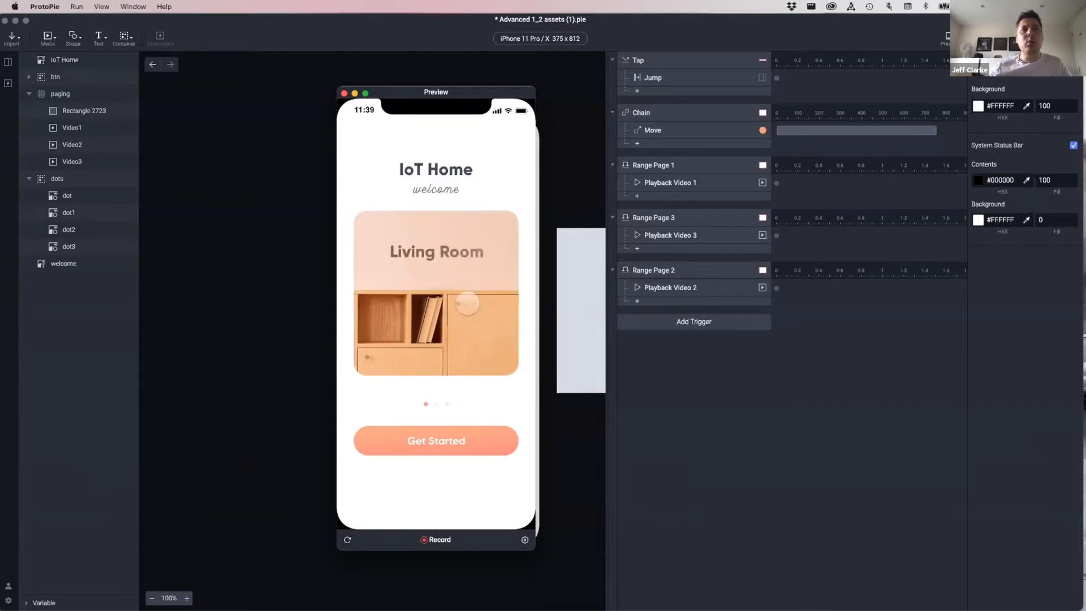
{"action": "left_click_drag", "start_coordinate": [460, 292], "coordinate": [371, 287]}
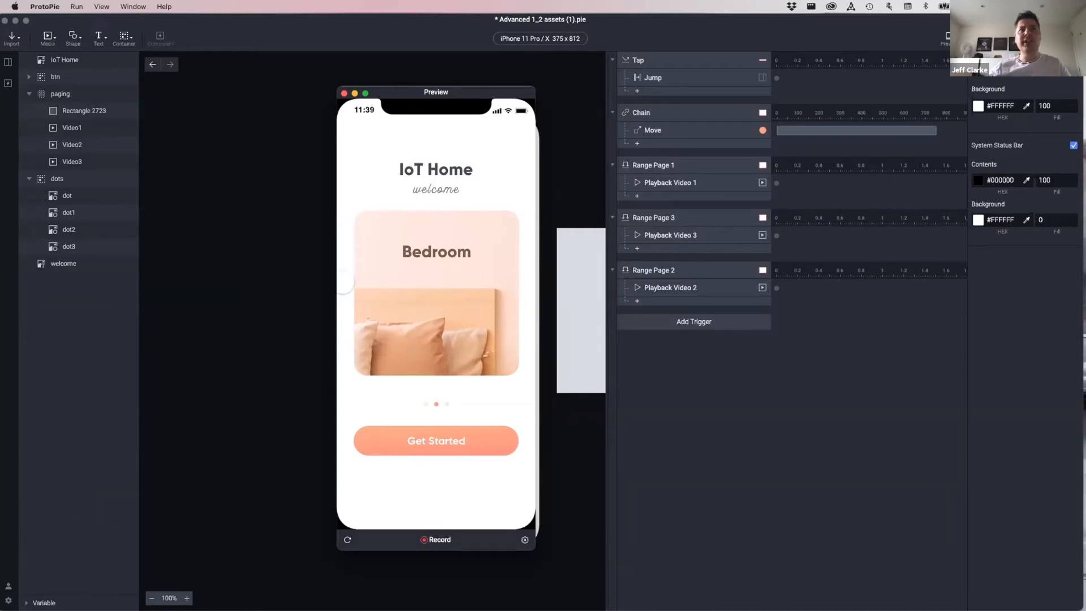
Move the Range Page 2 trigger between Range Page 1 and Range Page 3, and check the range settings of all three triggers.
{"action": "left_click", "coordinate": [344, 92]}
{"action": "left_click_drag", "start_coordinate": [685, 272], "coordinate": [691, 217]}
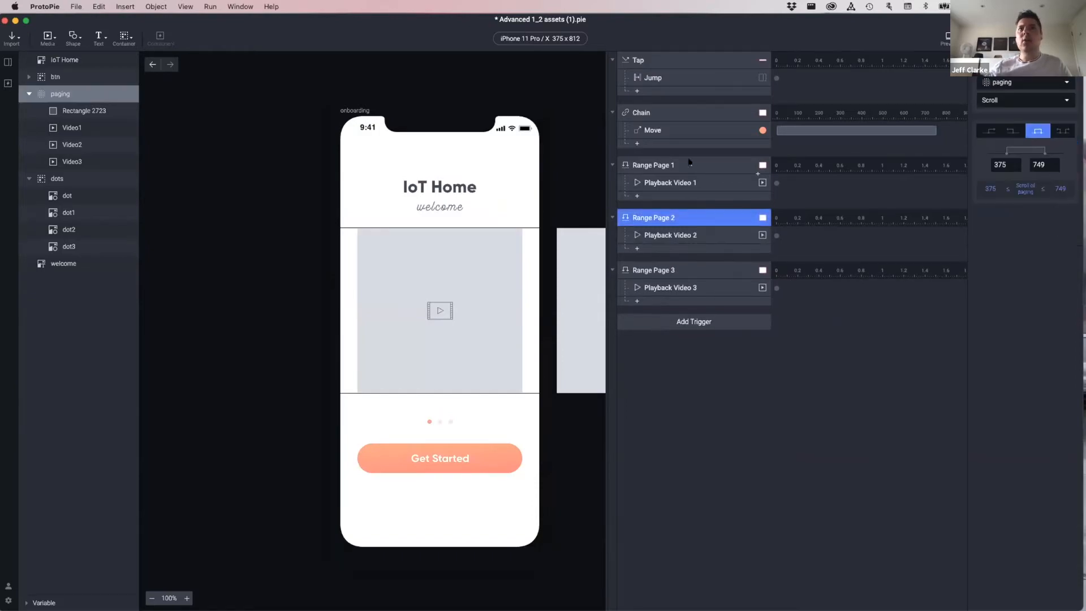
{"action": "left_click", "coordinate": [684, 165]}
{"action": "left_click", "coordinate": [689, 218]}
{"action": "left_click", "coordinate": [691, 270]}
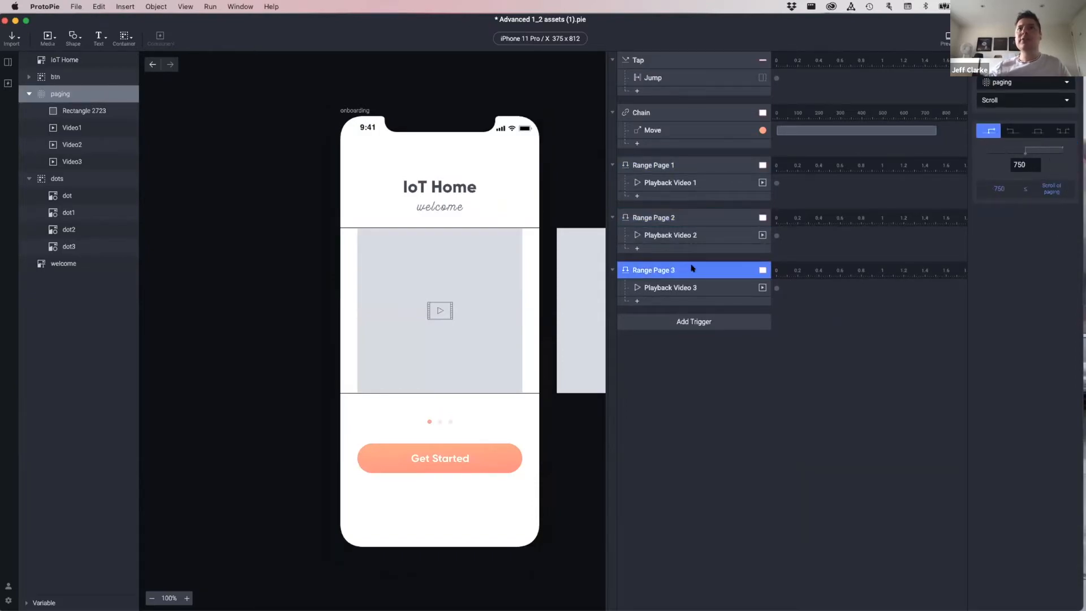
Add a Reset response targeting Video1 to the Range Page 2 trigger and rename it "Reset Video 1".
{"action": "left_click", "coordinate": [683, 219]}
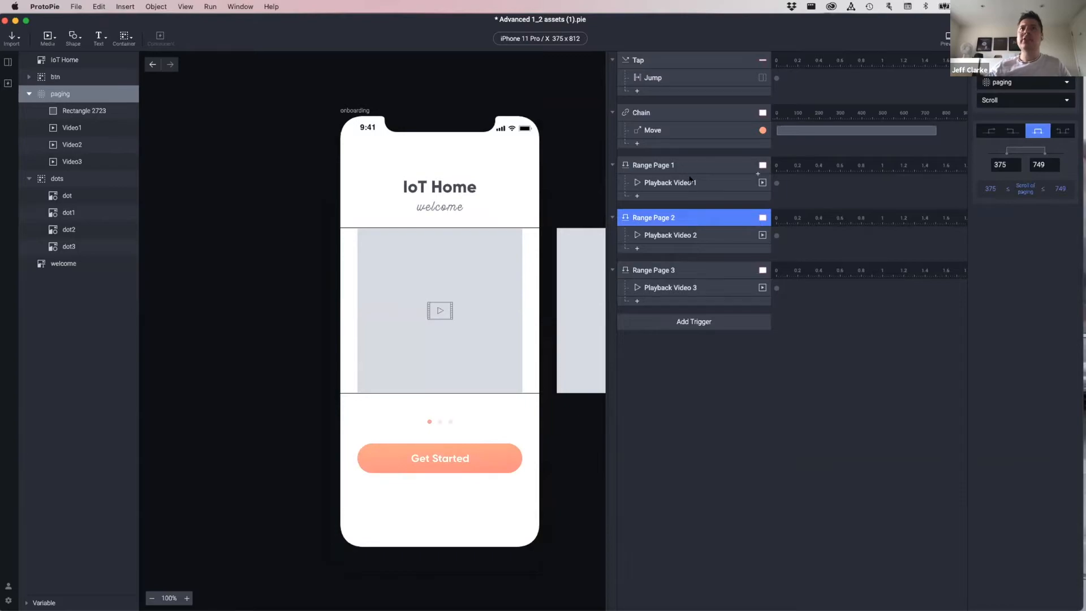
{"action": "left_click", "coordinate": [673, 248]}
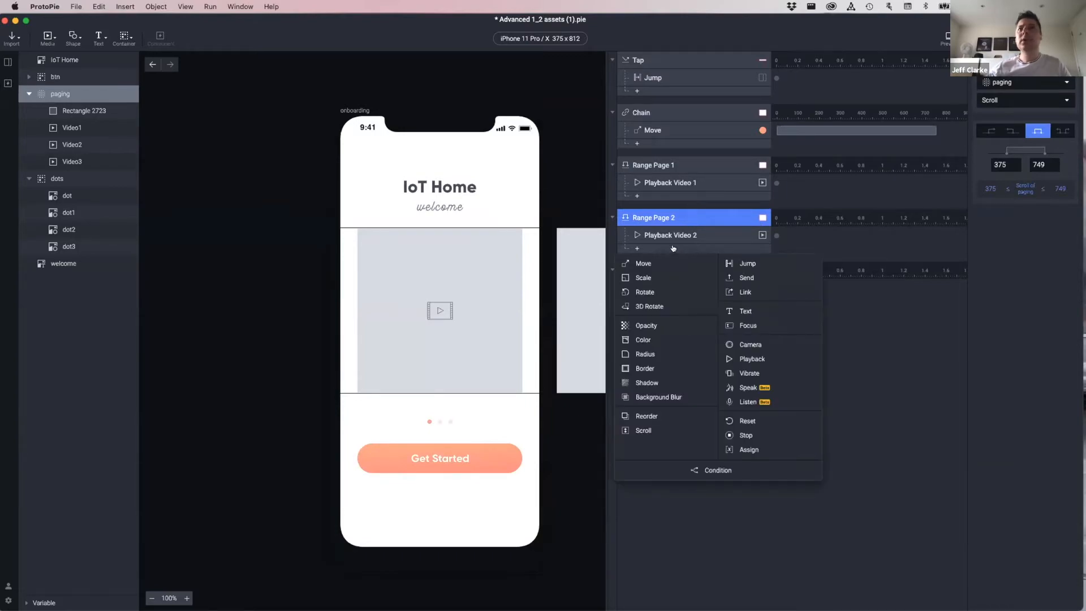
{"action": "left_click", "coordinate": [747, 422]}
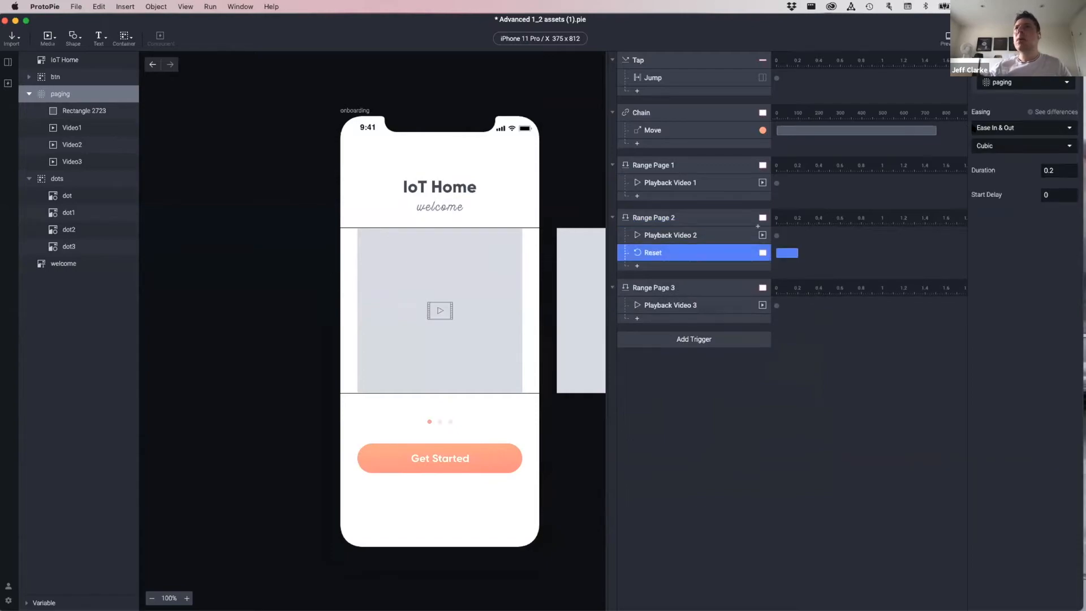
{"action": "left_click", "coordinate": [1014, 83]}
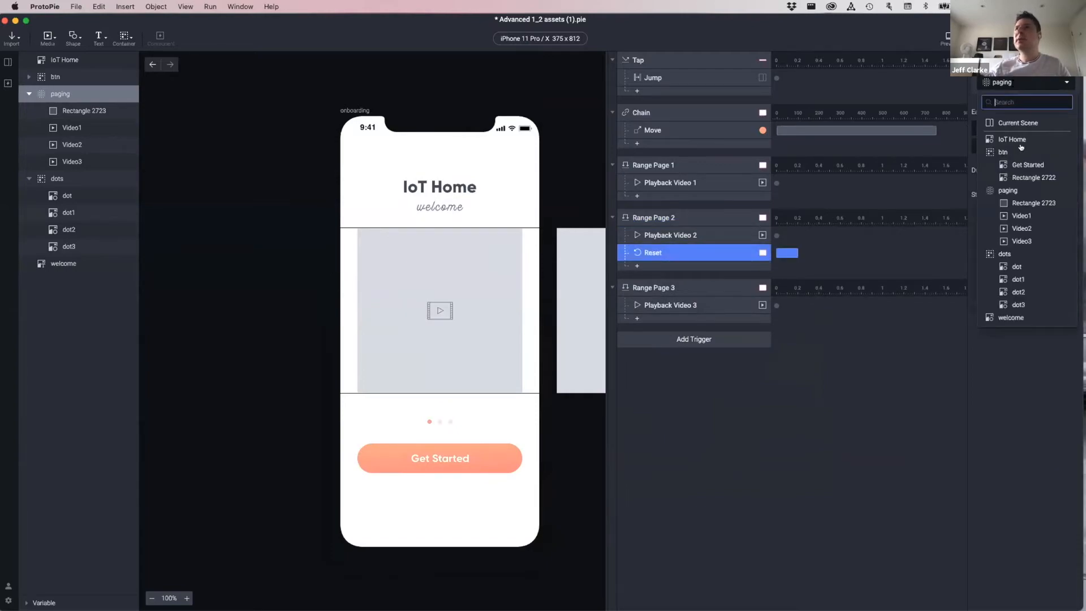
{"action": "left_click", "coordinate": [1021, 213]}
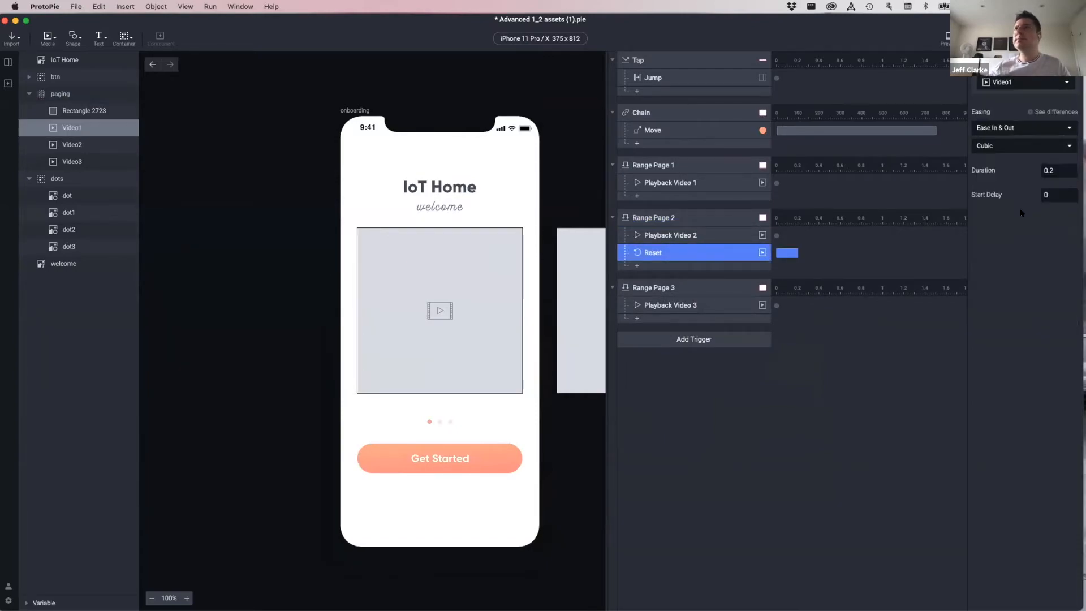
{"action": "double_click", "coordinate": [652, 252]}
{"action": "type", "text": "Video 1"}
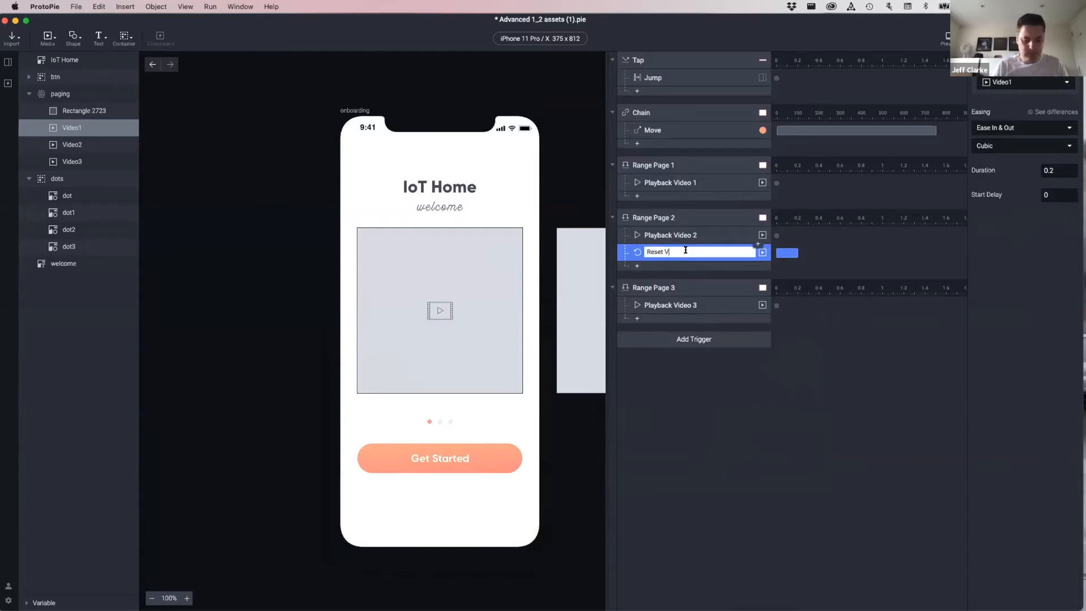
{"action": "left_click", "coordinate": [707, 424]}
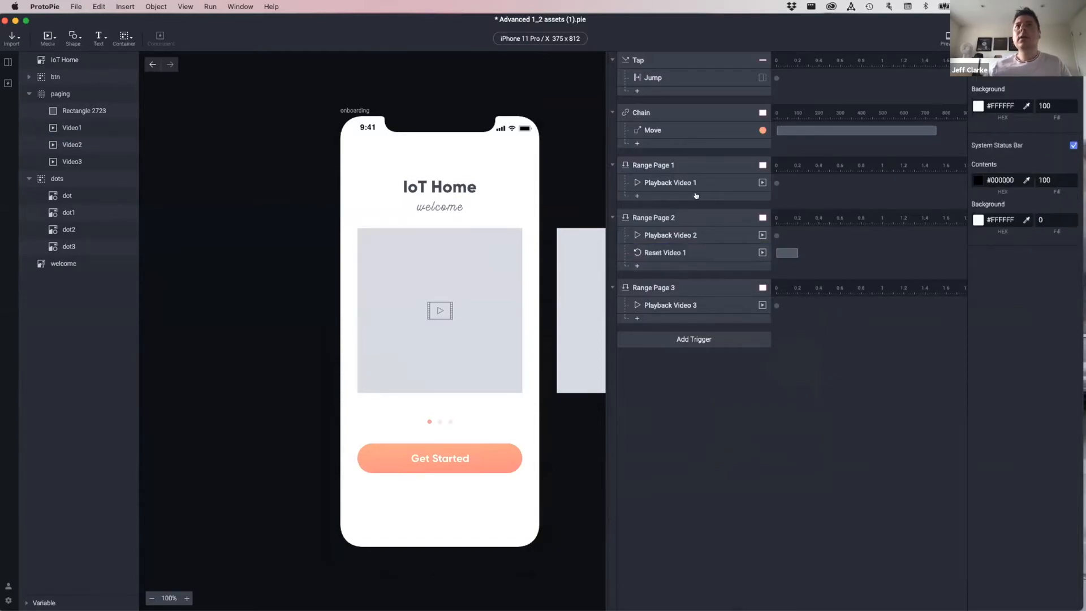
Preview the scene, swiping between the Living Room and Bedroom pages to check whether the first video restarts.
{"action": "left_click", "coordinate": [941, 35]}
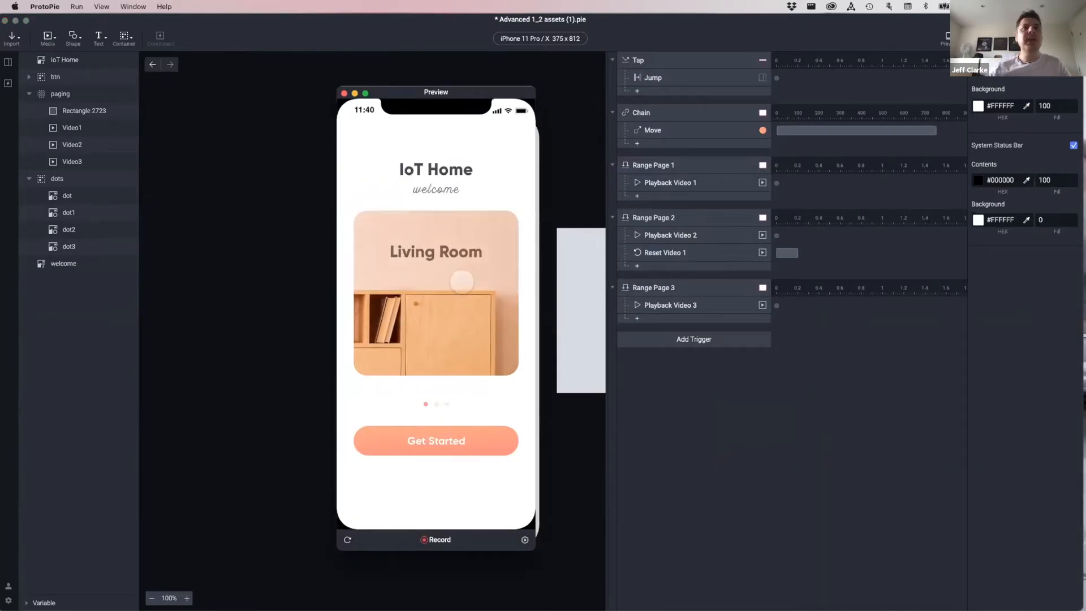
{"action": "left_click_drag", "start_coordinate": [456, 281], "coordinate": [373, 277]}
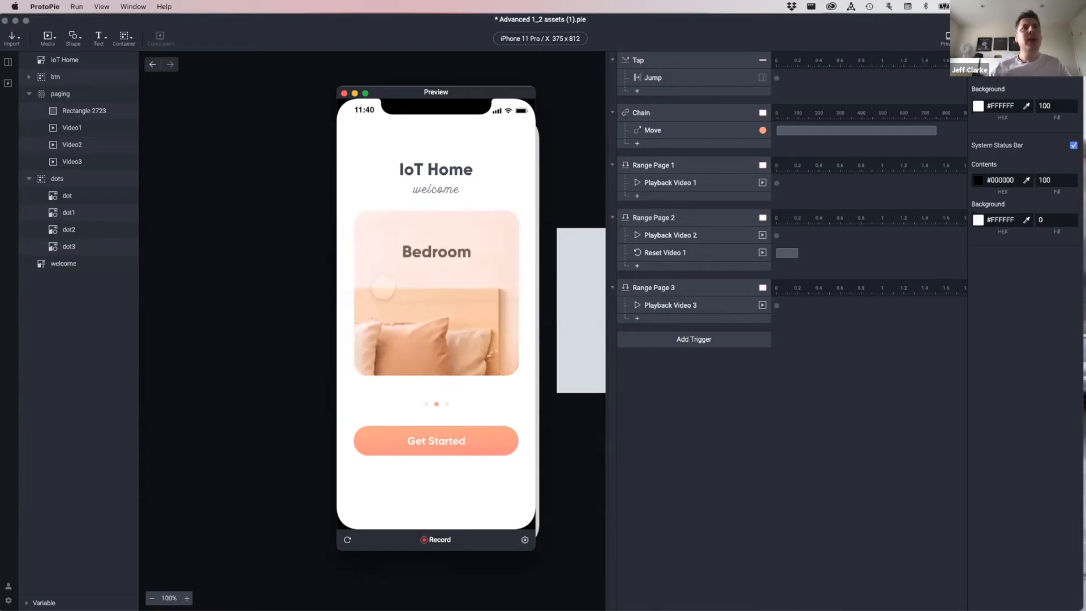
{"action": "left_click_drag", "start_coordinate": [364, 289], "coordinate": [470, 292]}
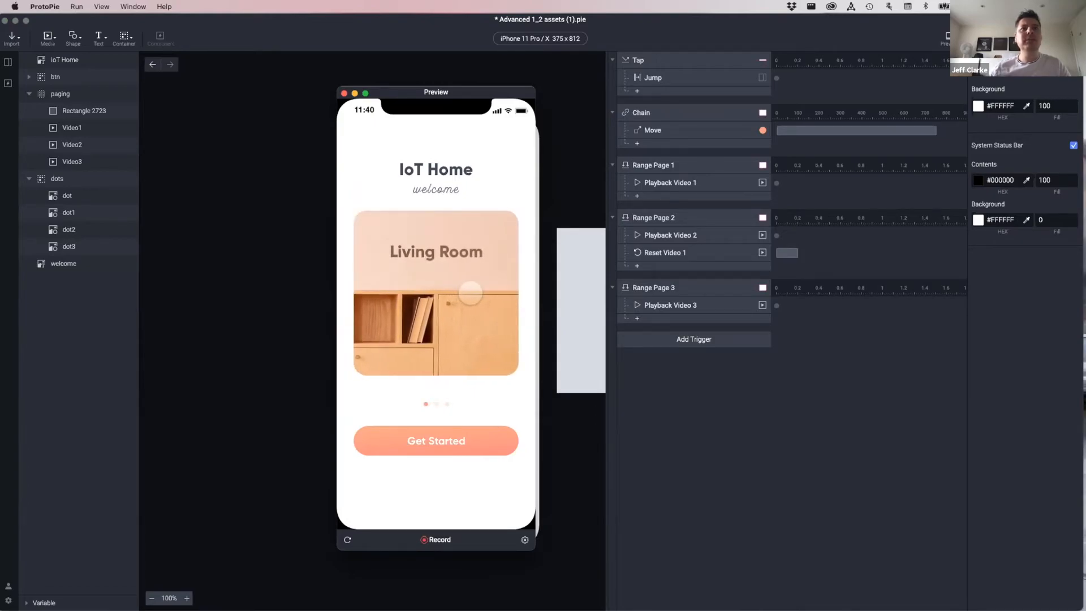
{"action": "left_click_drag", "start_coordinate": [469, 292], "coordinate": [349, 275]}
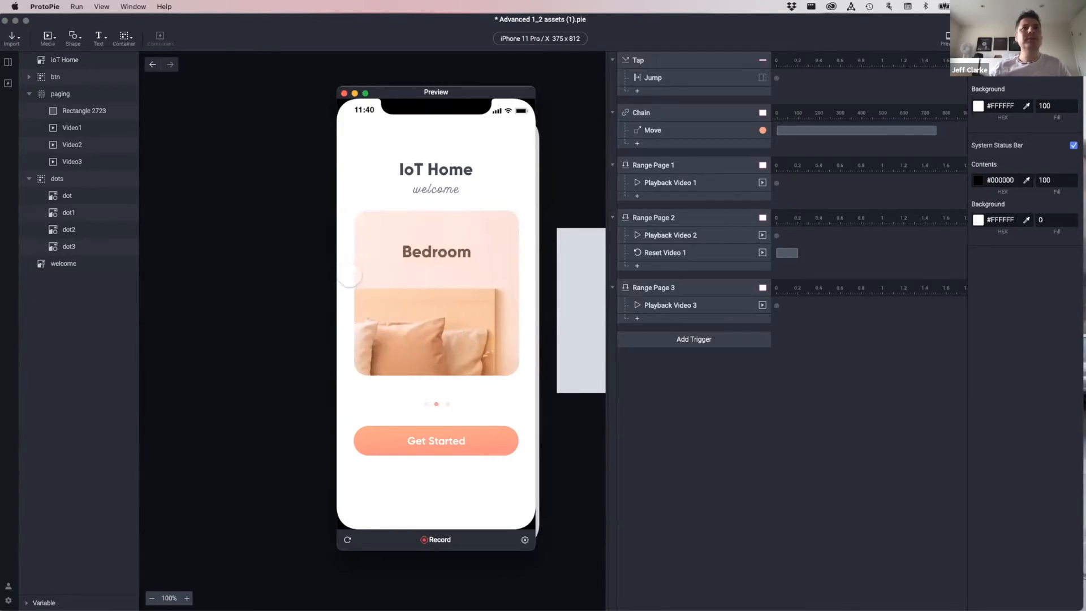
{"action": "mouse_move", "coordinate": [464, 284]}
{"action": "left_mouse_down"}
{"action": "mouse_move", "coordinate": [370, 276]}
{"action": "mouse_move", "coordinate": [502, 272]}
{"action": "mouse_move", "coordinate": [429, 272]}
{"action": "mouse_move", "coordinate": [479, 279]}
{"action": "left_mouse_up"}
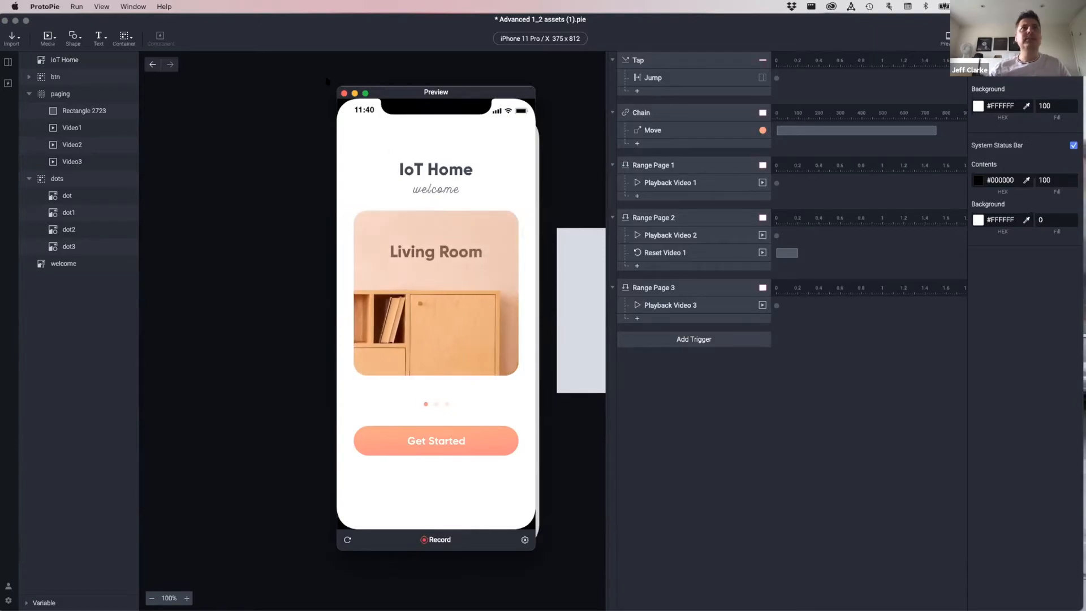
{"action": "left_click", "coordinate": [344, 93]}
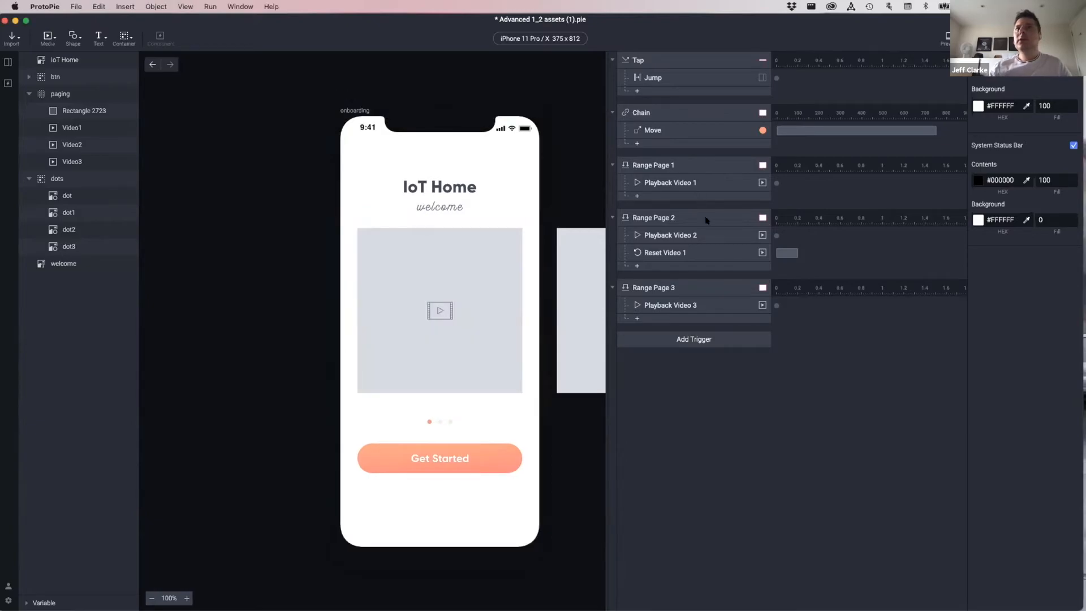
Add a Reset response targeting Video2 to the Range Page 1 trigger and rename it "Reset Video 2".
{"action": "left_click", "coordinate": [695, 166]}
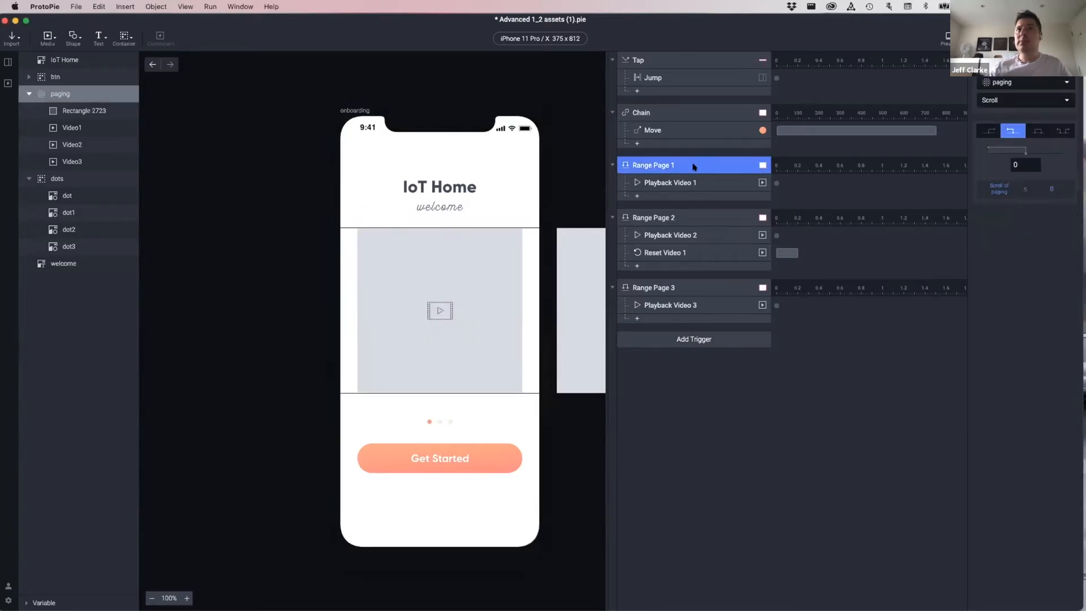
{"action": "left_click", "coordinate": [671, 196]}
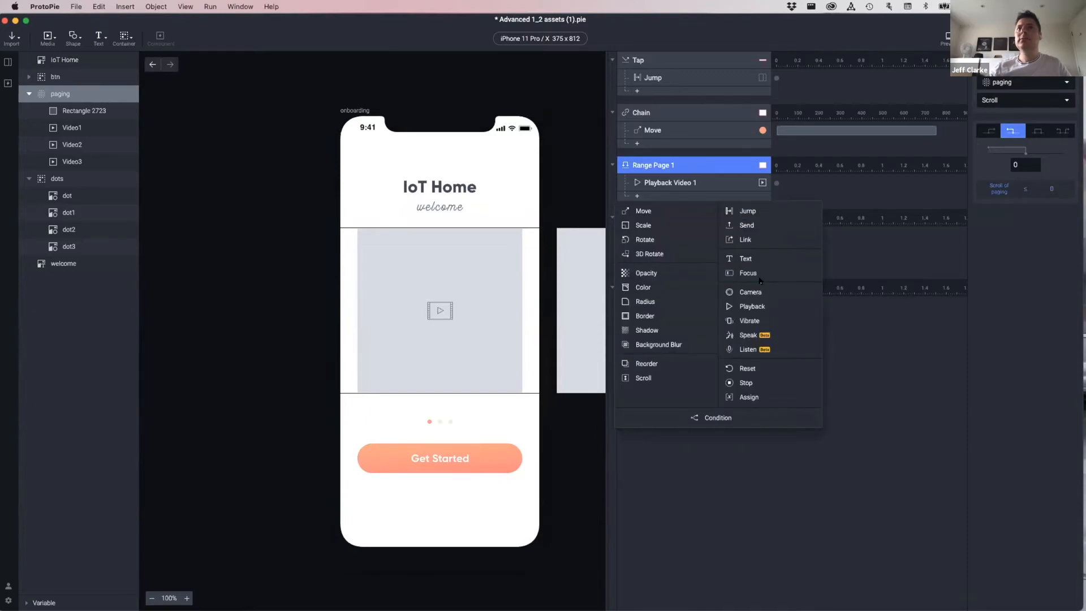
{"action": "left_click", "coordinate": [747, 368]}
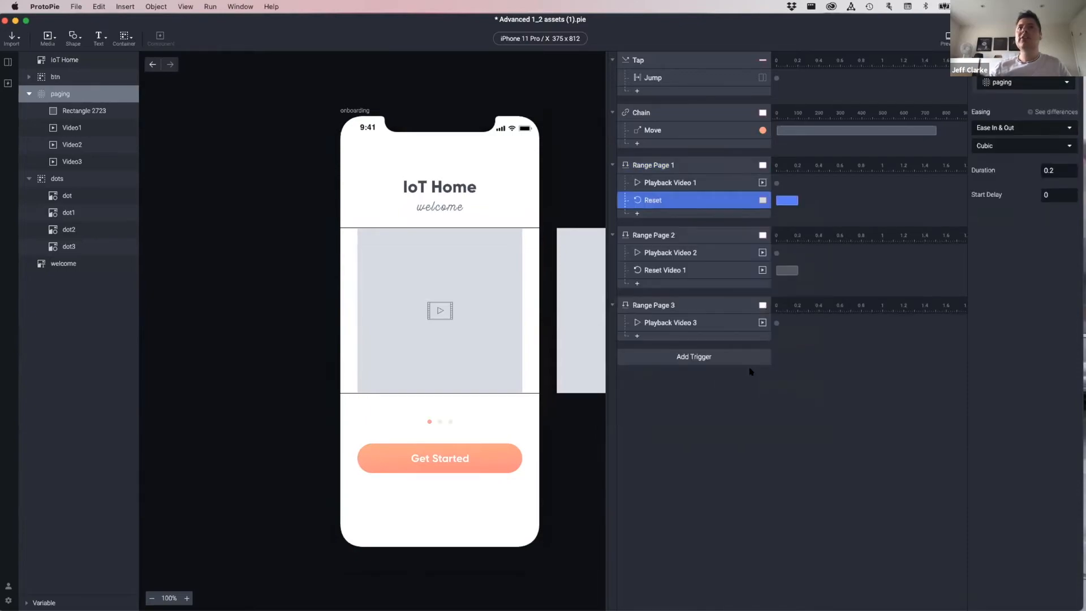
{"action": "left_click", "coordinate": [1017, 83]}
{"action": "left_click", "coordinate": [1009, 229]}
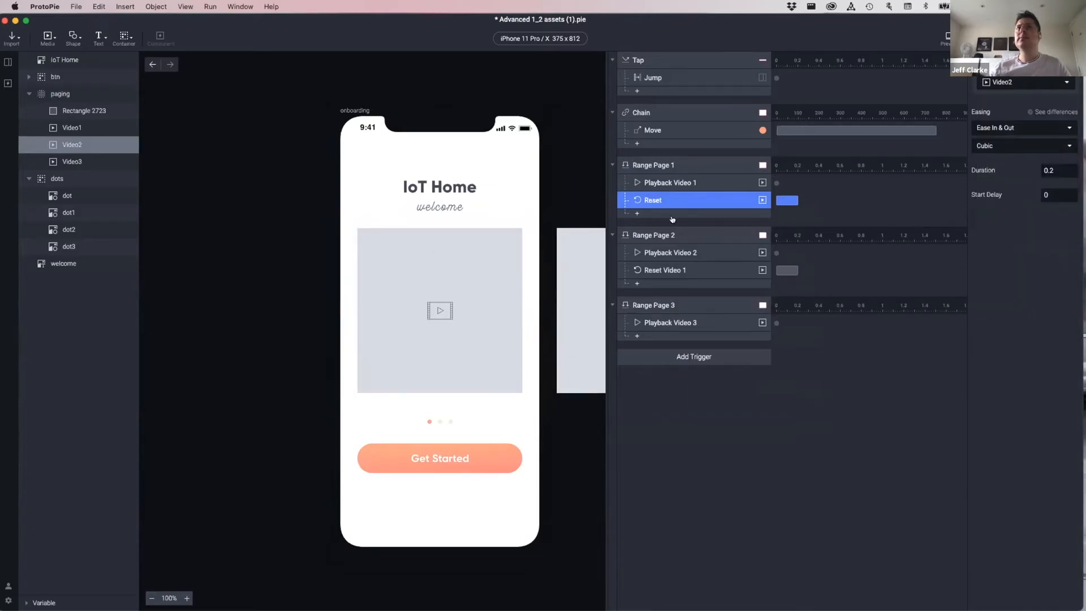
{"action": "double_click", "coordinate": [645, 202]}
{"action": "type", "text": "Video 2"}
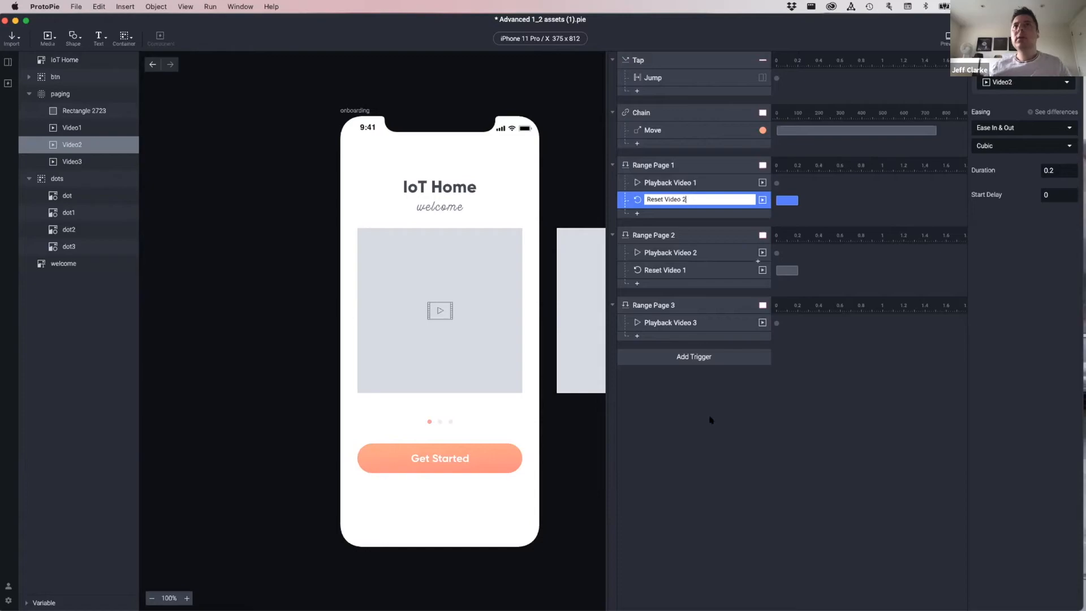
{"action": "left_click", "coordinate": [736, 315]}
Set the duration to 0 for both the Range Page 1 and the Range Page 2 reset responses.
{"action": "left_click", "coordinate": [779, 201]}
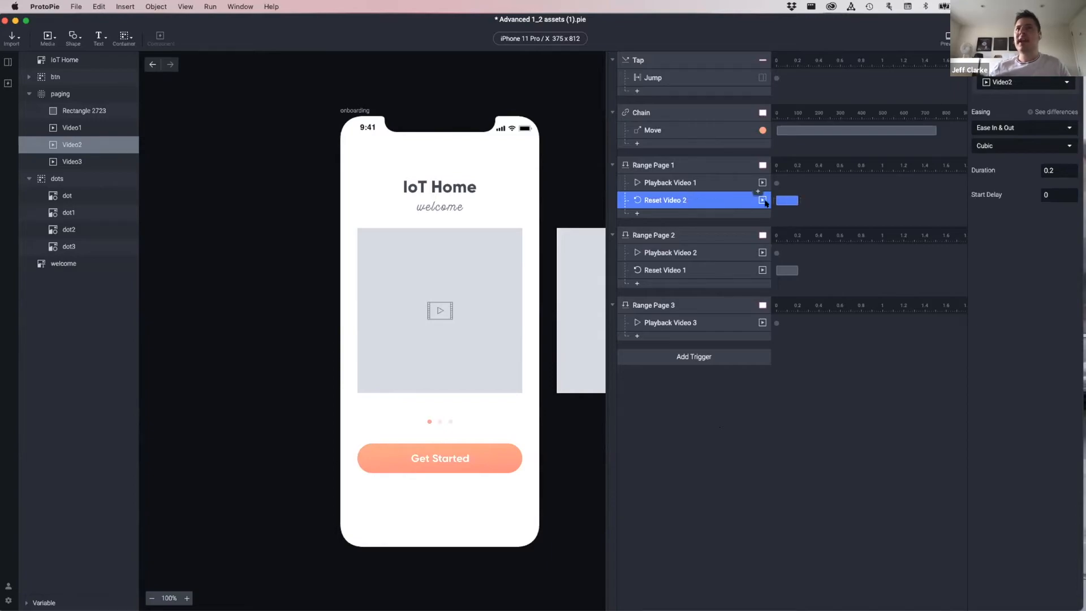
{"action": "left_click", "coordinate": [1062, 164]}
{"action": "type", "text": "0"}
{"action": "key", "text": "Return"}
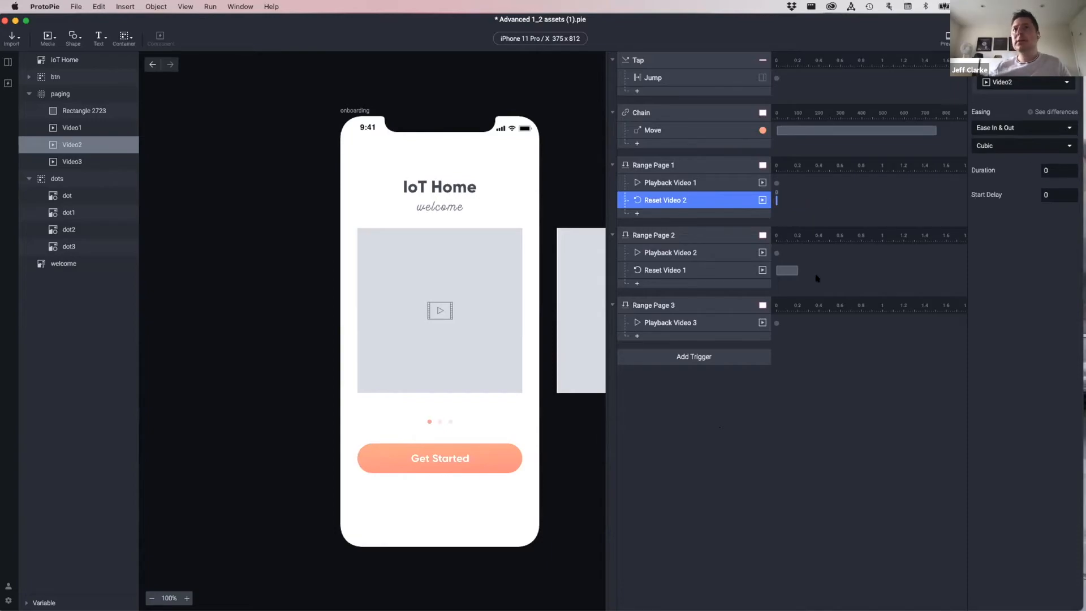
{"action": "left_click", "coordinate": [787, 270]}
{"action": "left_click", "coordinate": [1056, 170]}
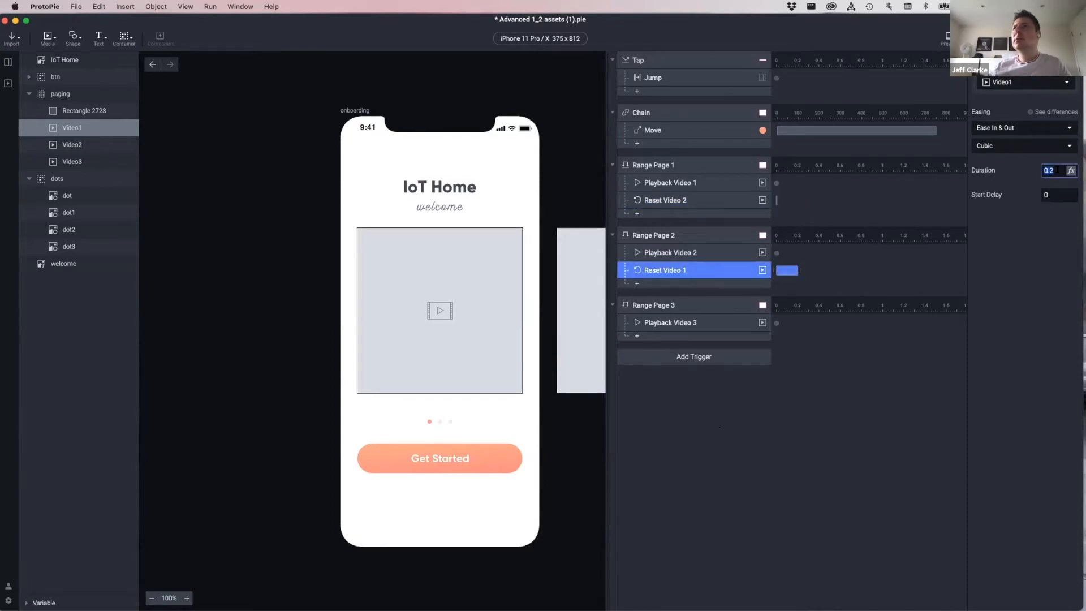
{"action": "type", "text": "0"}
{"action": "key", "text": "Return"}
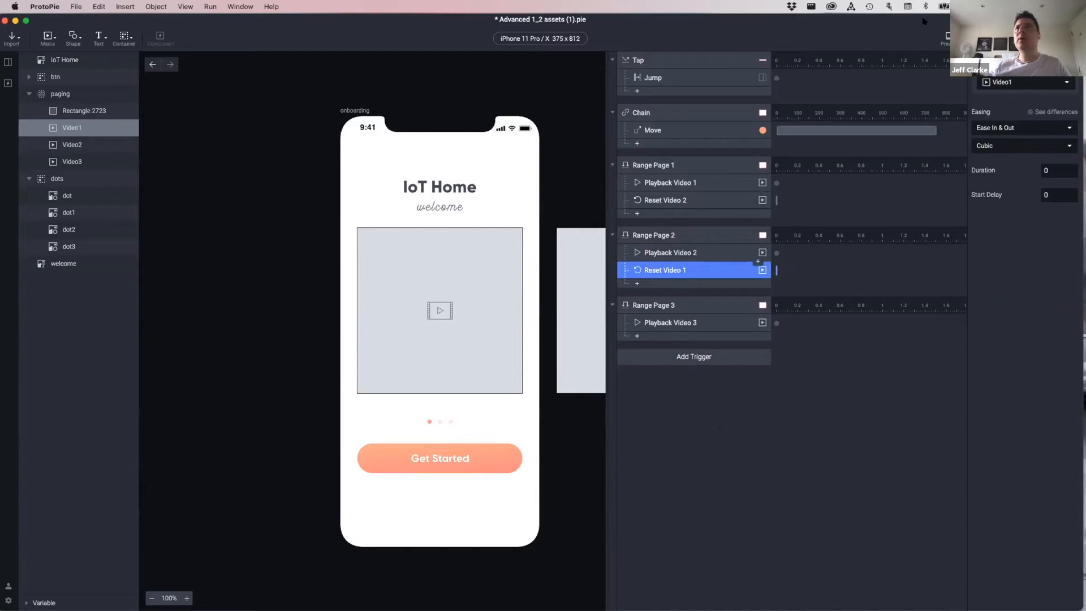
Preview the scene, swiping through Bedroom to Kitchen and back to Bedroom to check how the videos replay.
{"action": "left_click", "coordinate": [947, 39]}
{"action": "left_click_drag", "start_coordinate": [484, 290], "coordinate": [392, 290]}
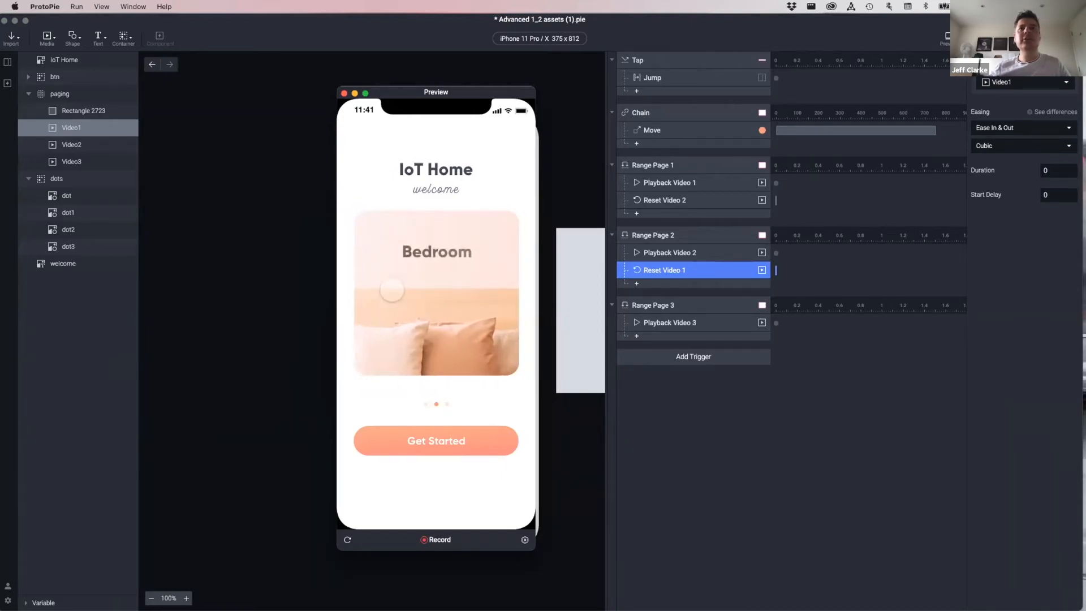
{"action": "left_click_drag", "start_coordinate": [489, 285], "coordinate": [368, 287]}
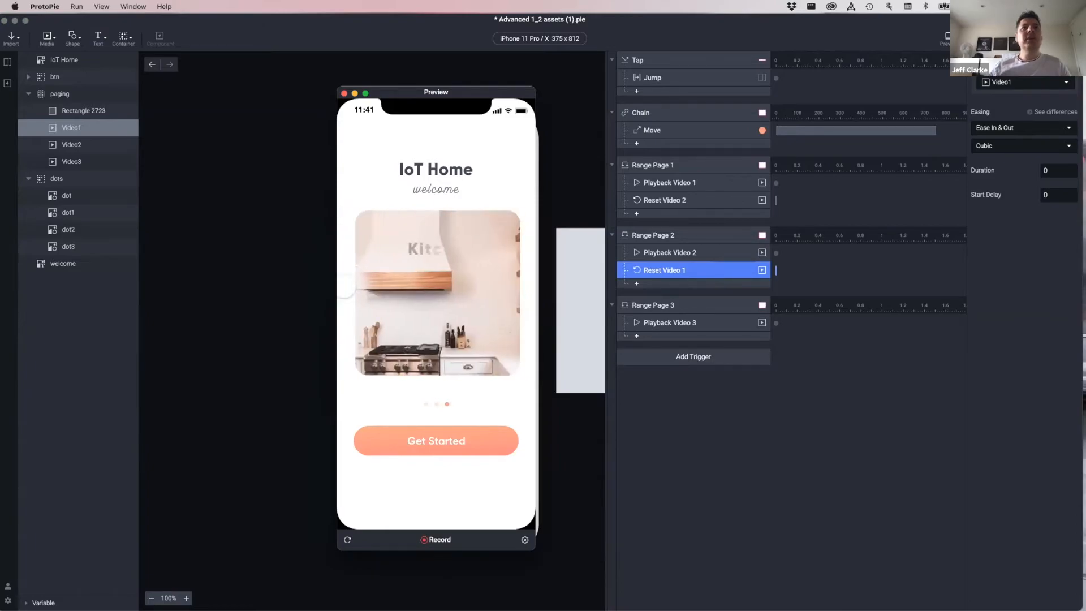
{"action": "left_click_drag", "start_coordinate": [365, 288], "coordinate": [452, 289]}
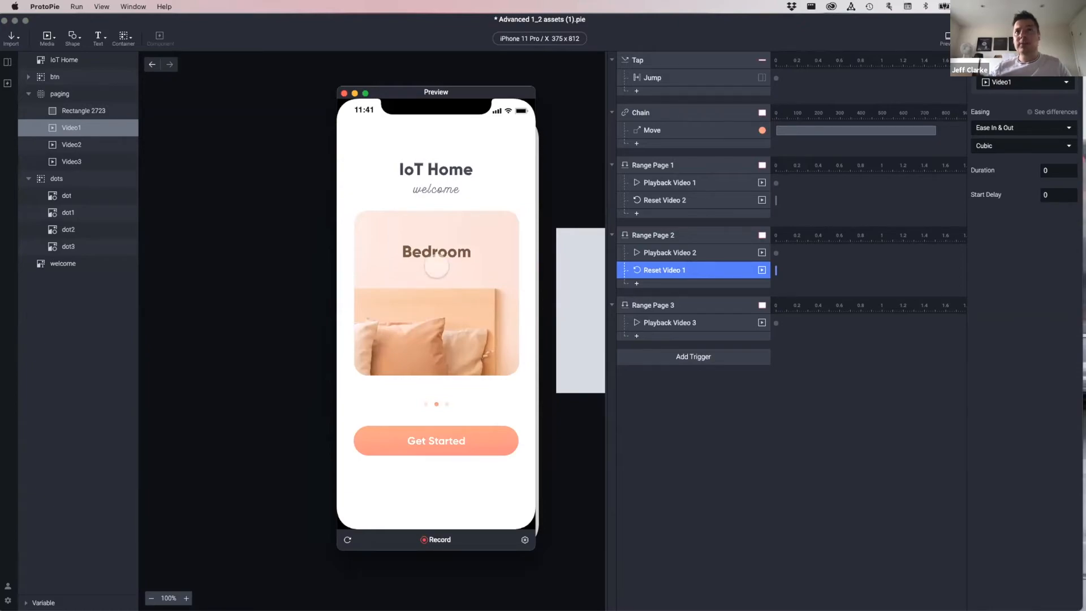
{"action": "left_click", "coordinate": [344, 94]}
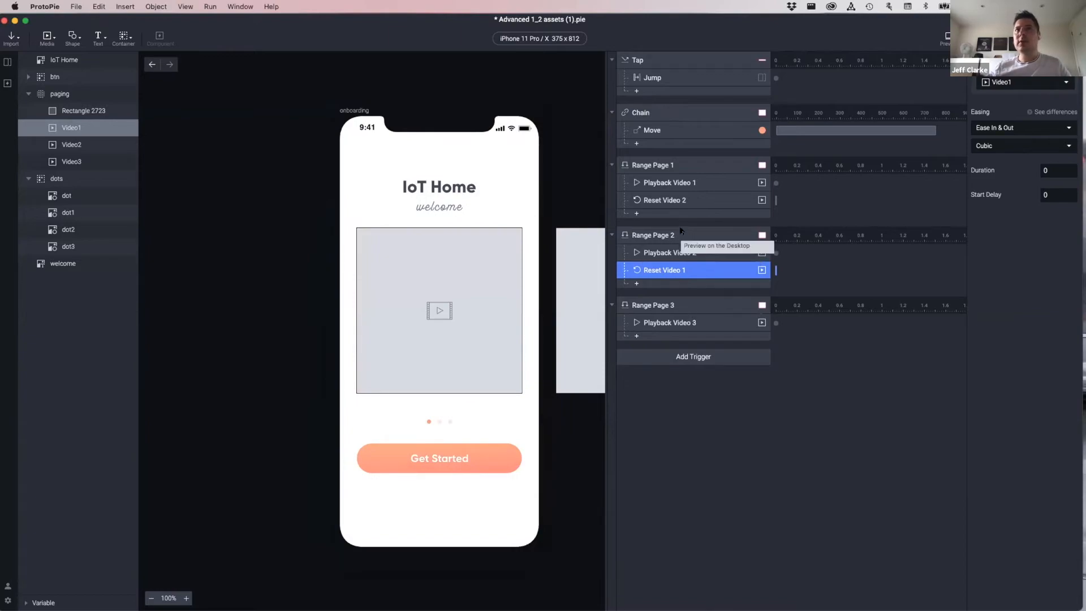
Add a Reset response targeting Video2 to the Range Page 3 trigger with a duration of 0.
{"action": "left_click", "coordinate": [695, 305]}
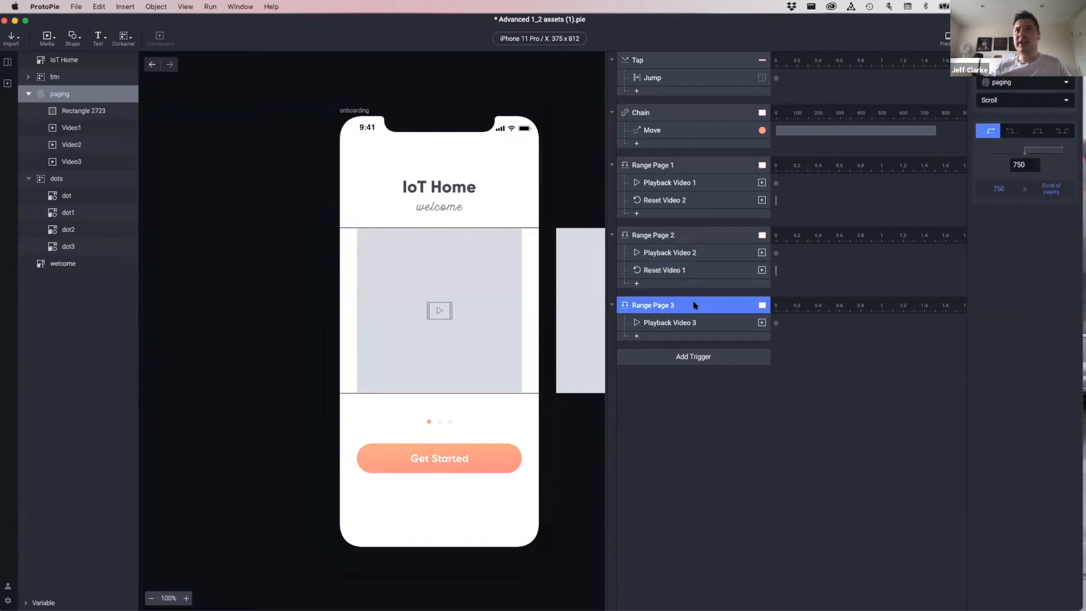
{"action": "left_click", "coordinate": [672, 337]}
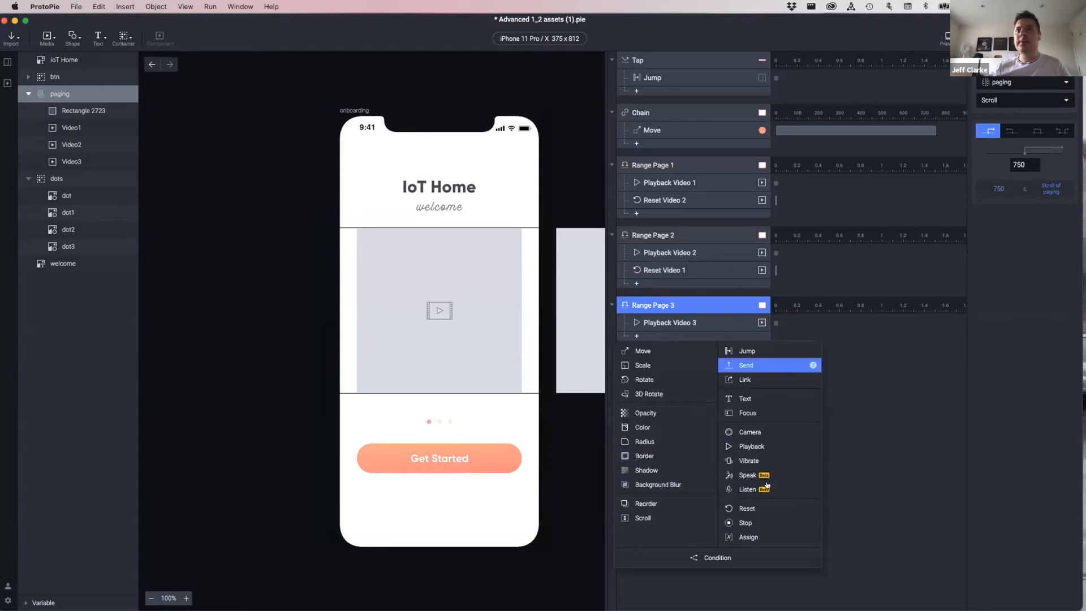
{"action": "left_click", "coordinate": [746, 508]}
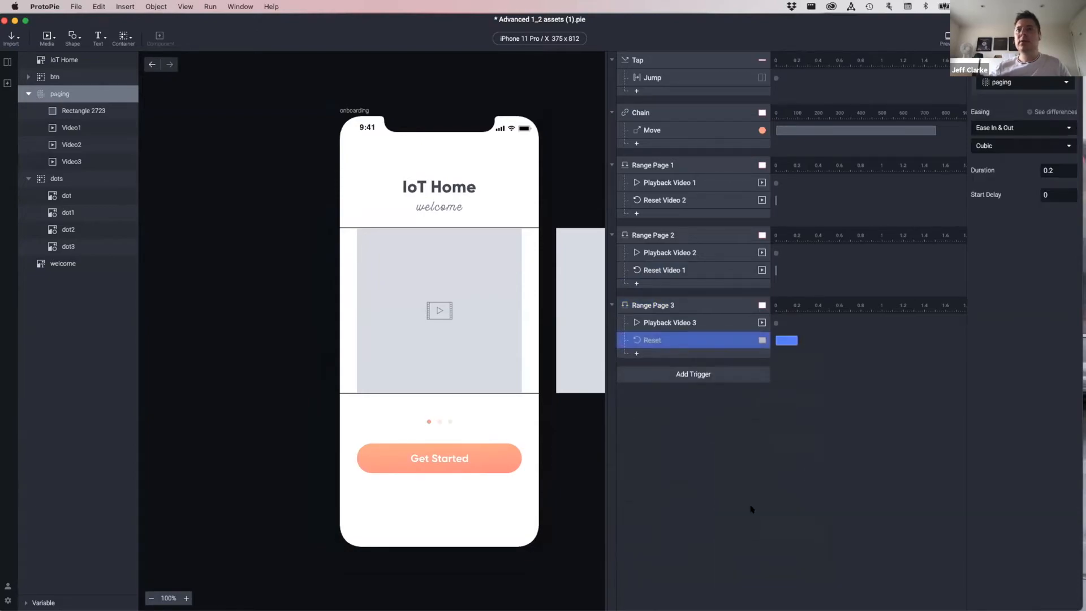
{"action": "left_click", "coordinate": [1025, 82]}
{"action": "left_click", "coordinate": [1021, 229]}
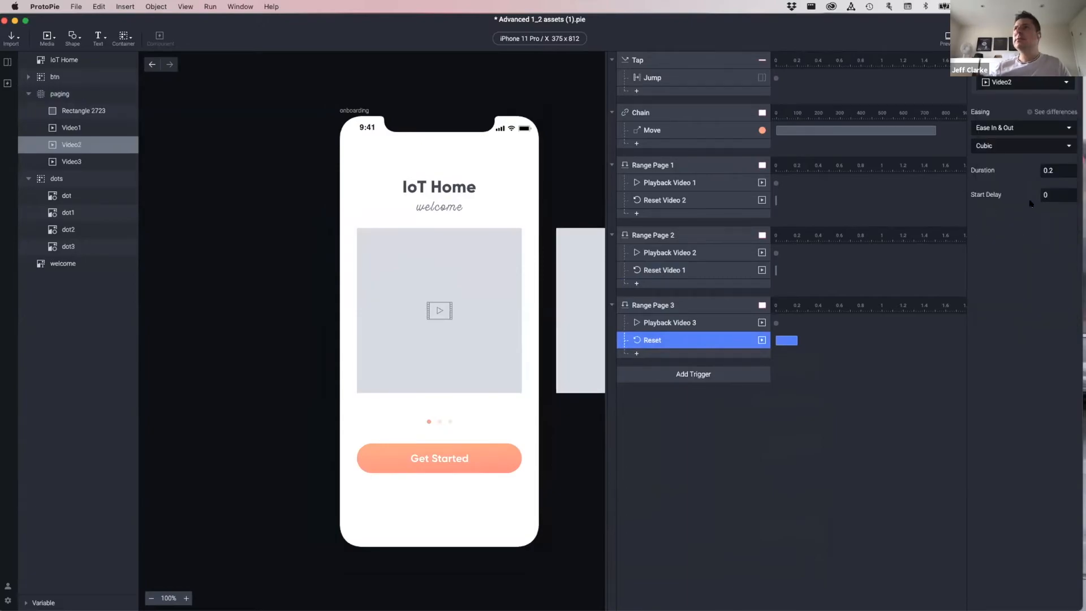
{"action": "double_click", "coordinate": [1047, 169]}
{"action": "type", "text": "0"}
{"action": "key", "text": "Return"}
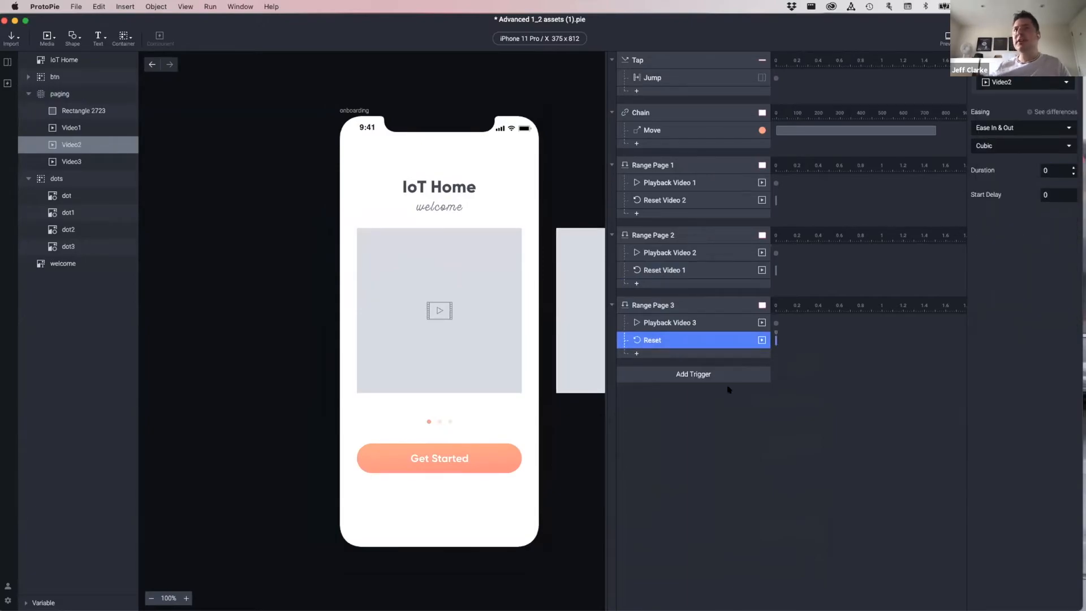
Rename the reset response under Range Page 3 to "Reset Video 2".
{"action": "double_click", "coordinate": [652, 339]}
{"action": "left_click", "coordinate": [674, 339]}
{"action": "type", "text": "Video 2"}
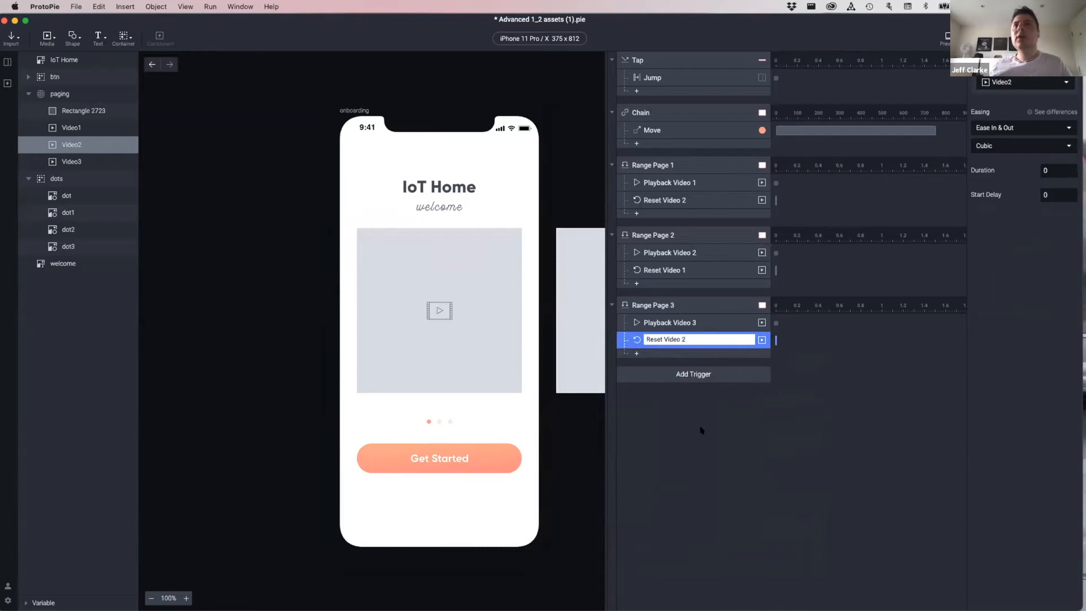
{"action": "left_click", "coordinate": [905, 184]}
Preview the scene, swiping through the pages to Kitchen to check how the videos play and reset.
{"action": "left_click", "coordinate": [946, 37]}
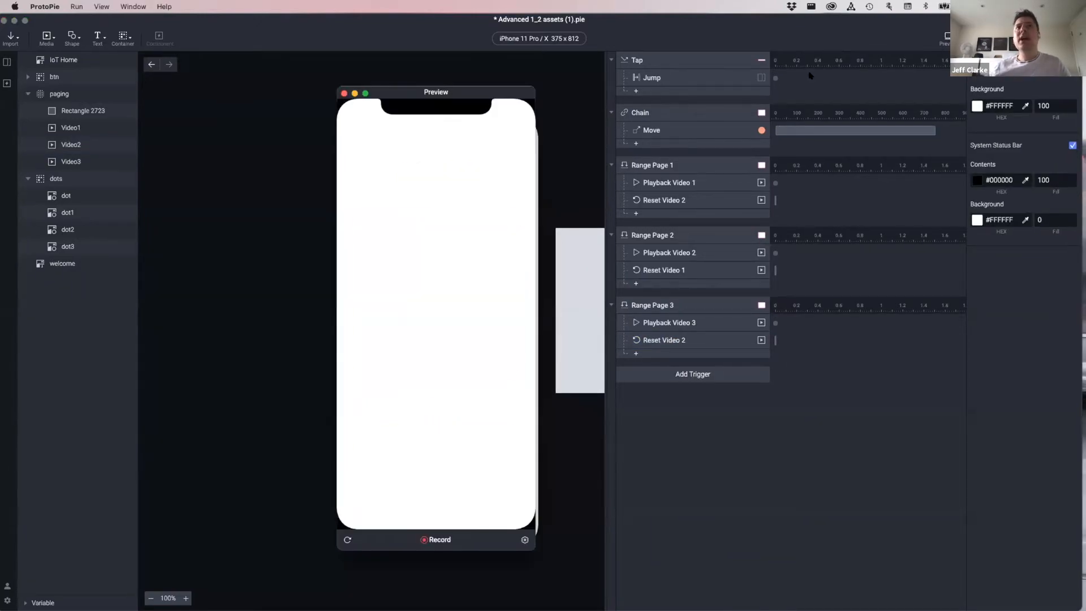
{"action": "left_click_drag", "start_coordinate": [473, 280], "coordinate": [395, 282]}
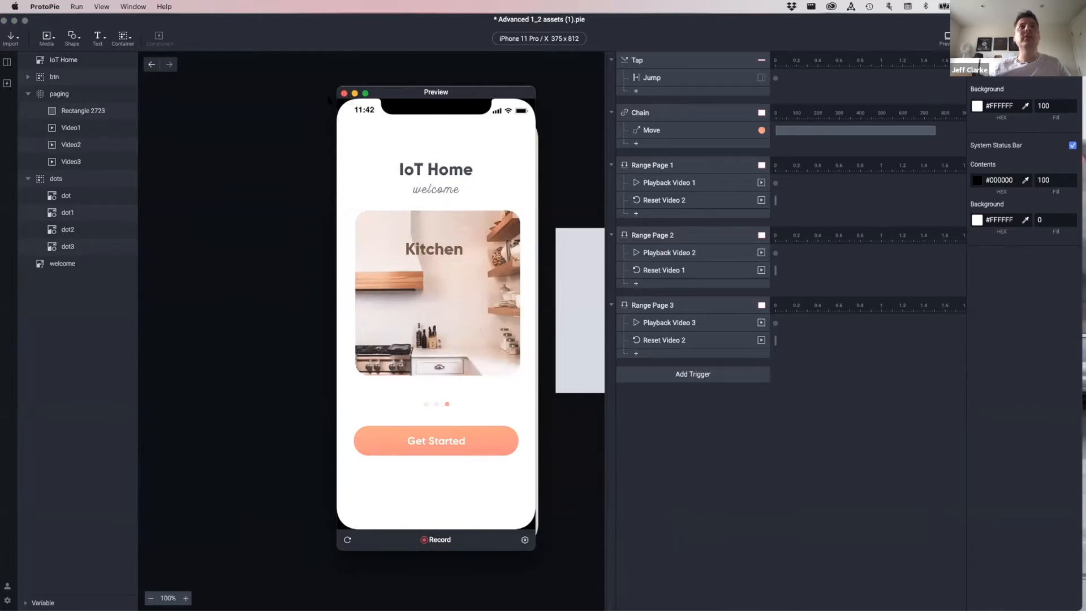
{"action": "left_click", "coordinate": [344, 94]}
Add a Reset response targeting Video3 to the Range Page 2 trigger with a duration of 0, and name it "Reset Video 3".
{"action": "left_click", "coordinate": [695, 237]}
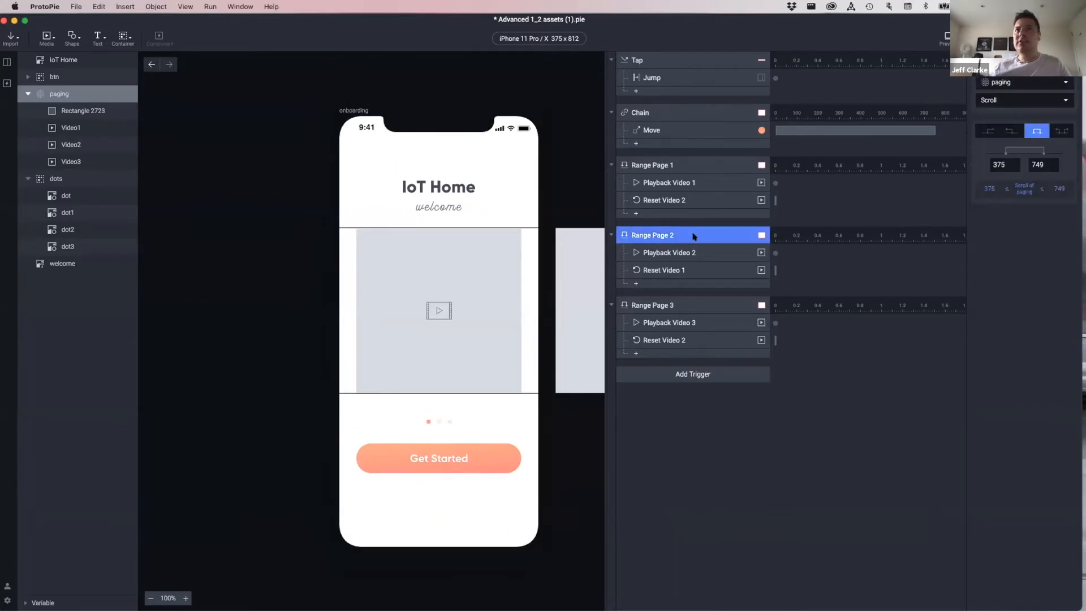
{"action": "left_click", "coordinate": [668, 283]}
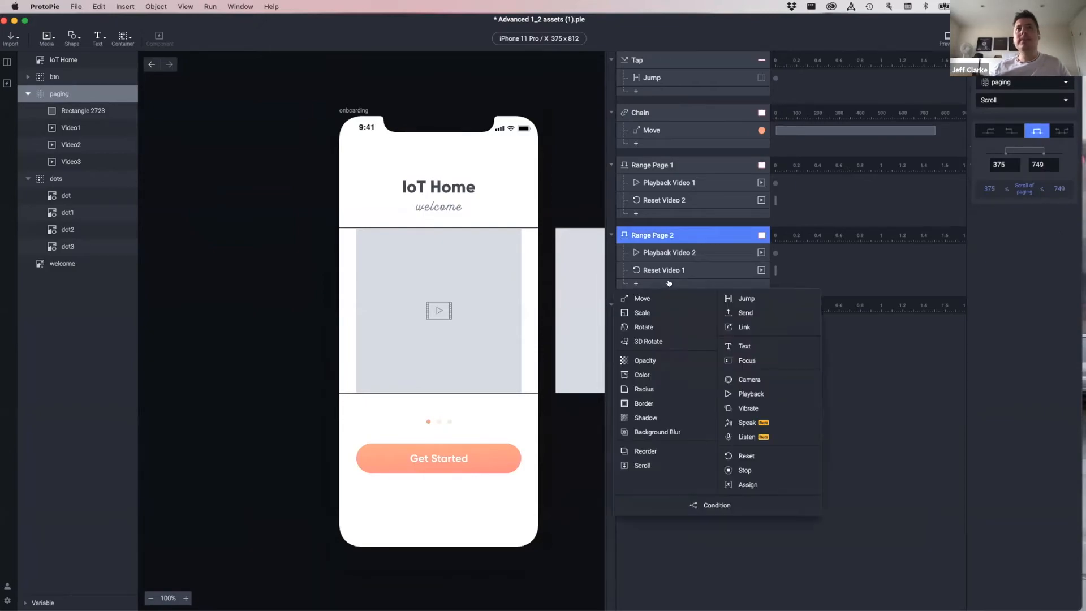
{"action": "left_click", "coordinate": [752, 456]}
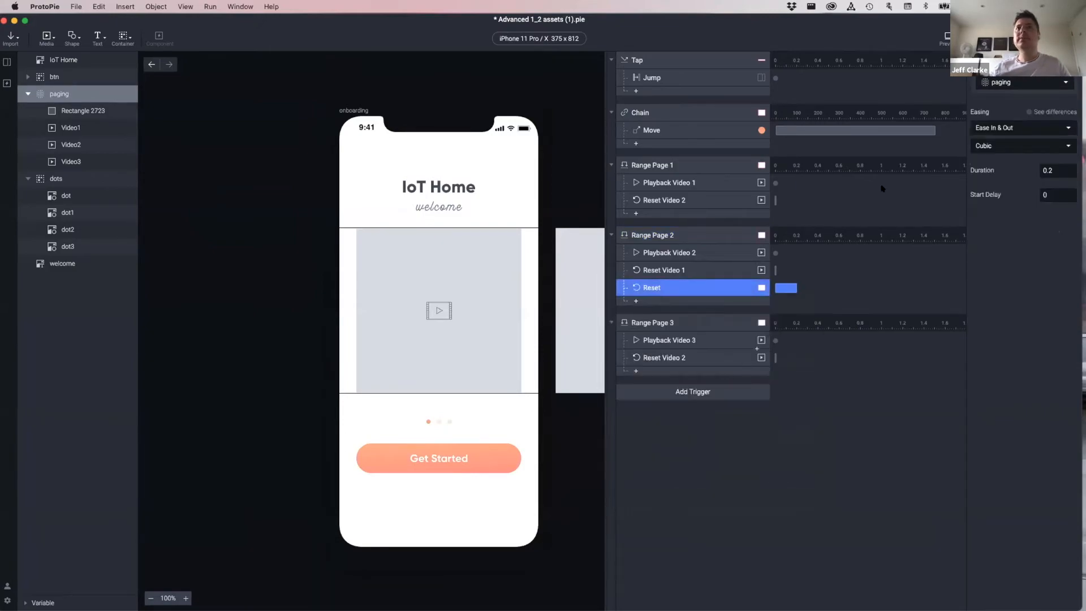
{"action": "left_click", "coordinate": [1015, 83]}
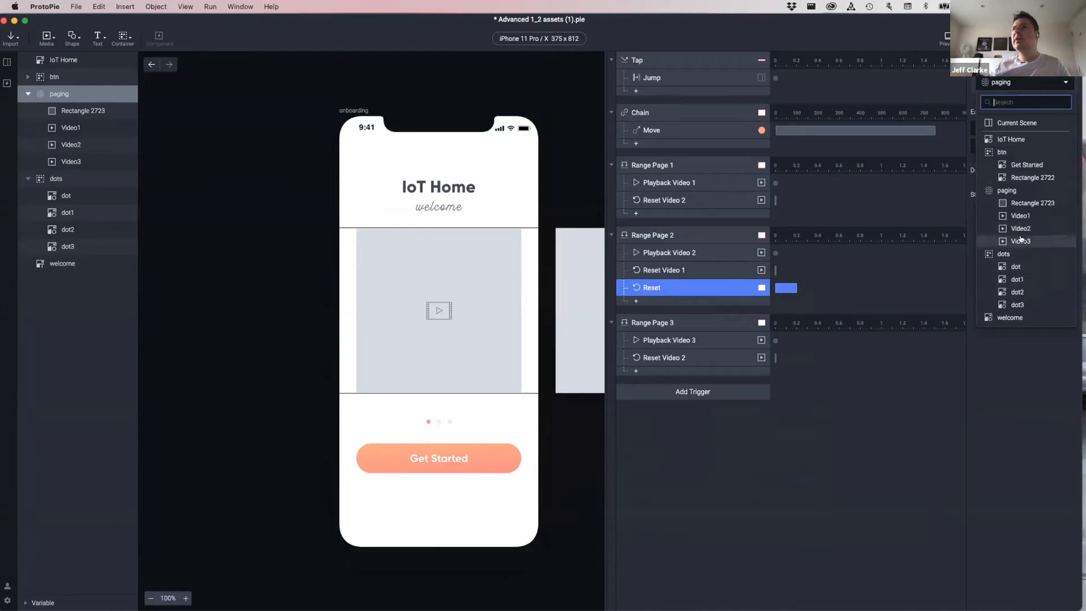
{"action": "left_click", "coordinate": [1022, 239]}
{"action": "left_click", "coordinate": [1049, 170]}
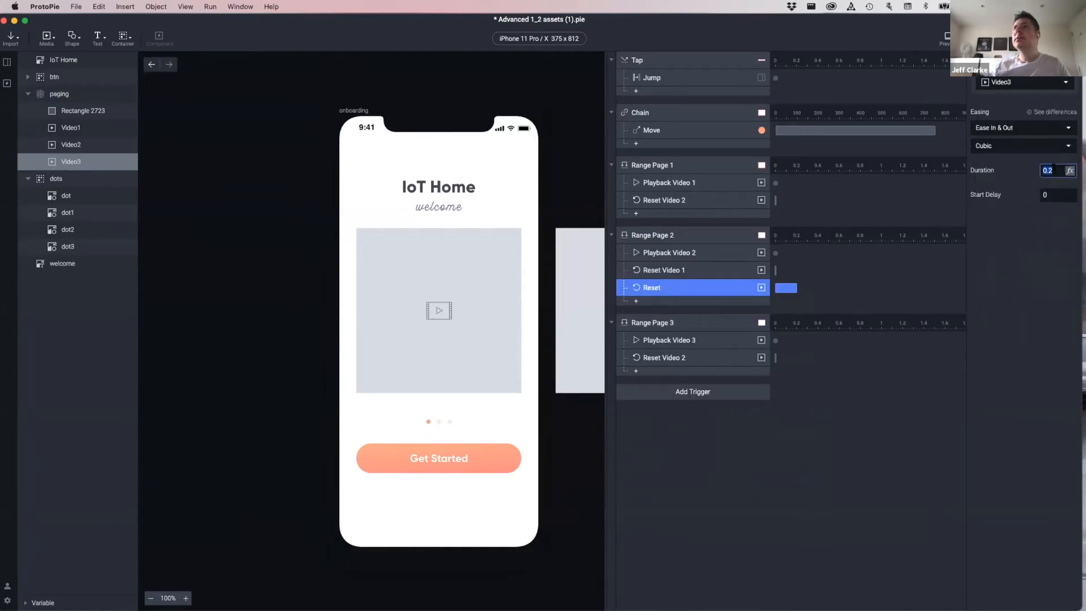
{"action": "type", "text": "0"}
{"action": "key", "text": "Return"}
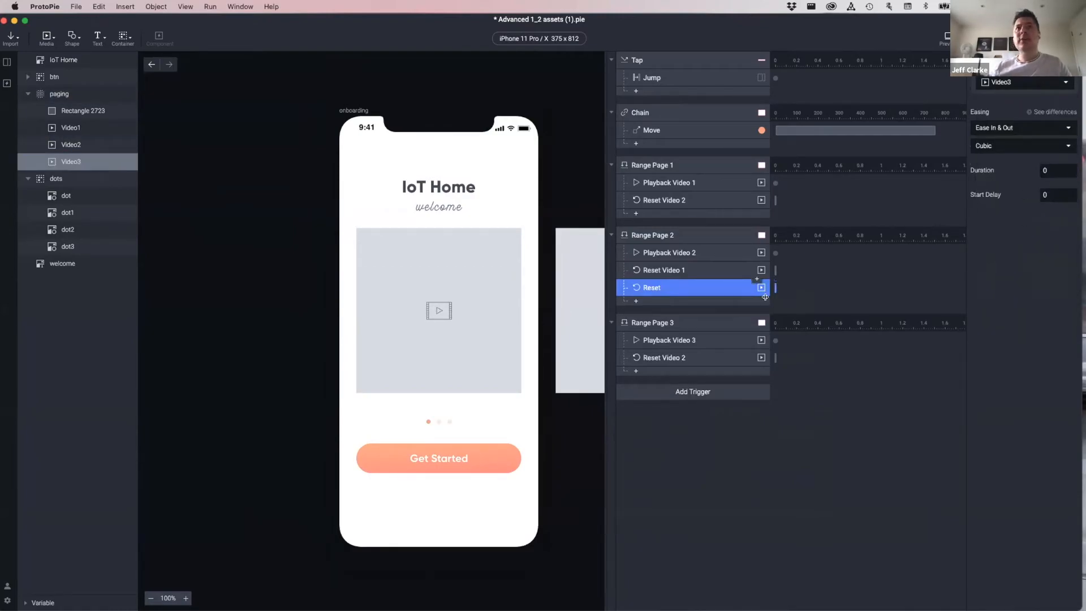
{"action": "double_click", "coordinate": [662, 287]}
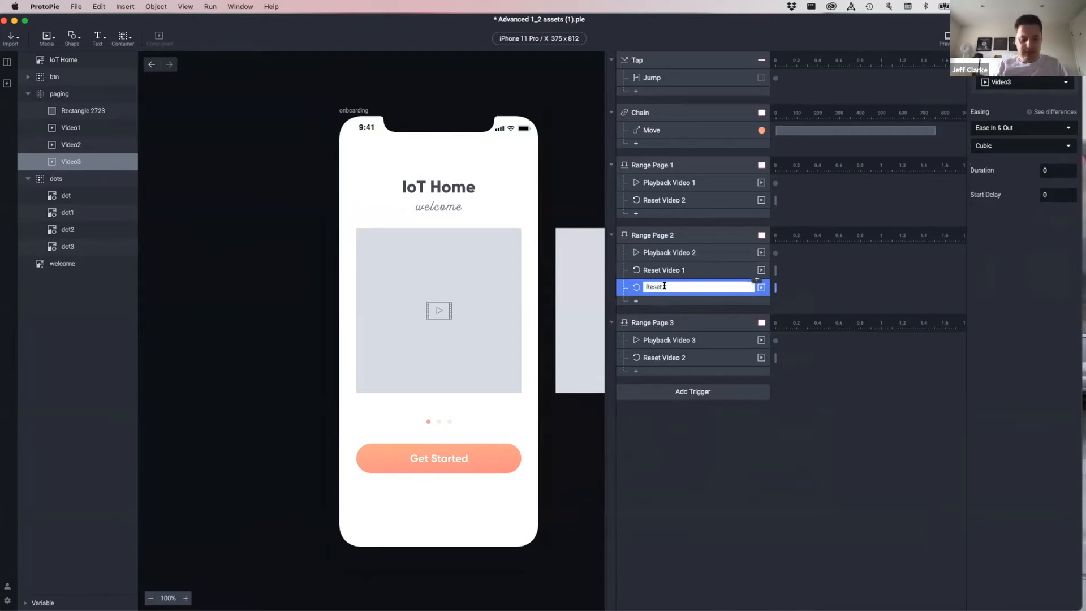
{"action": "left_click", "coordinate": [726, 455]}
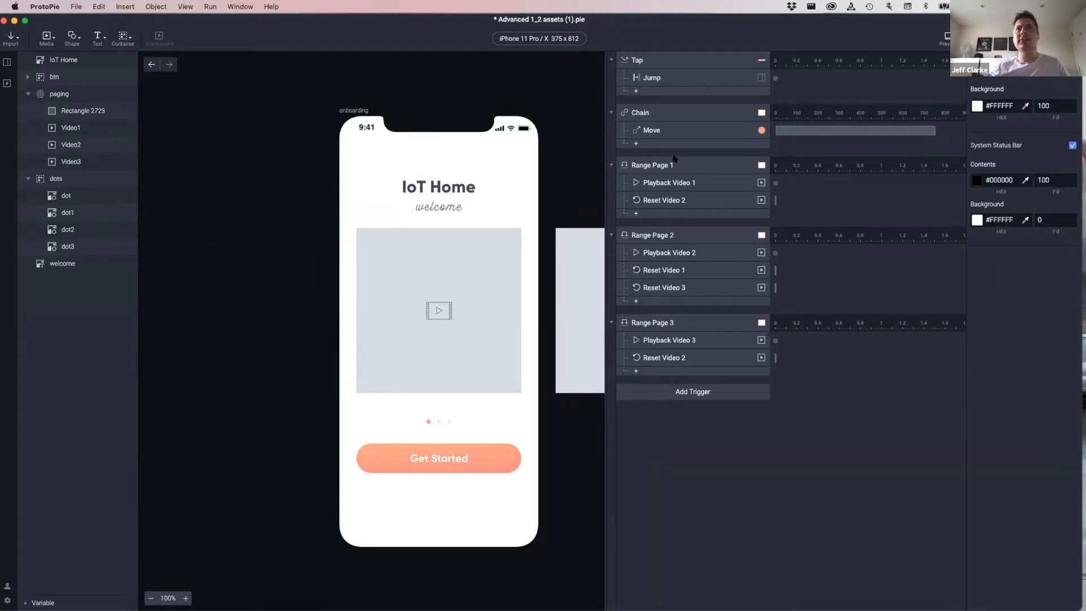
Rename the Chain trigger to "Chain Paging Scroll" and its Move response to "Move Dot".
{"action": "left_click", "coordinate": [672, 113]}
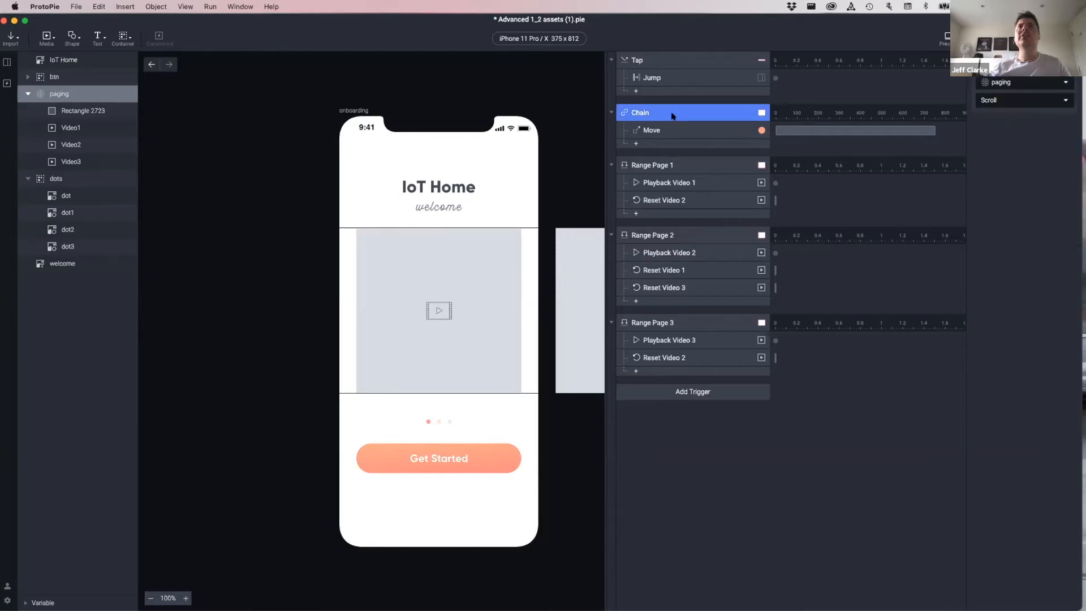
{"action": "double_click", "coordinate": [639, 113]}
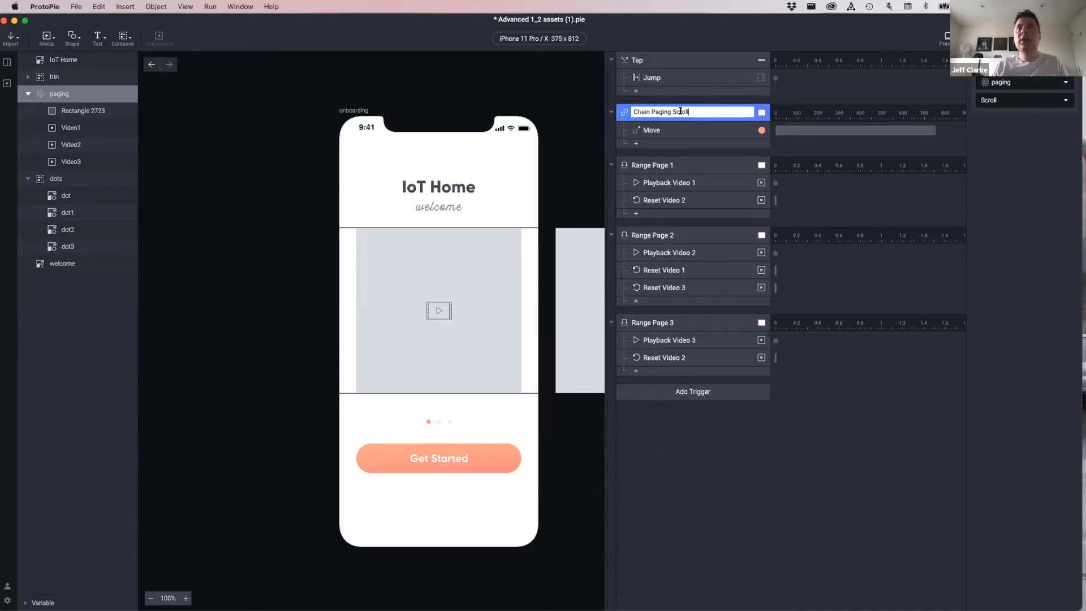
{"action": "type", "text": "Paging Scroll"}
{"action": "key", "text": "Return"}
{"action": "double_click", "coordinate": [667, 129]}
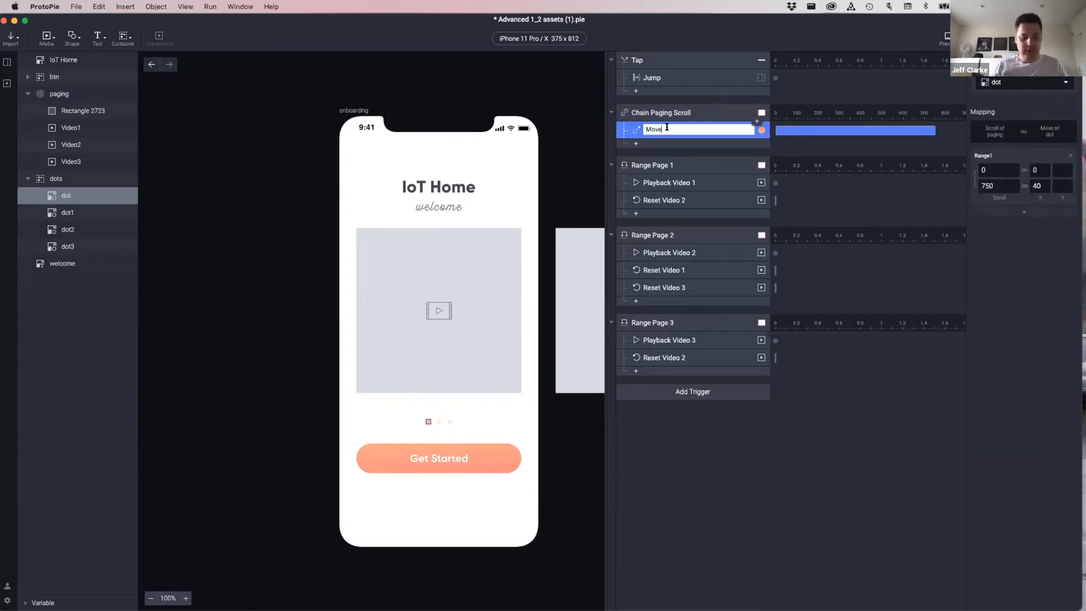
{"action": "type", "text": "Dot"}
{"action": "left_click", "coordinate": [905, 315]}
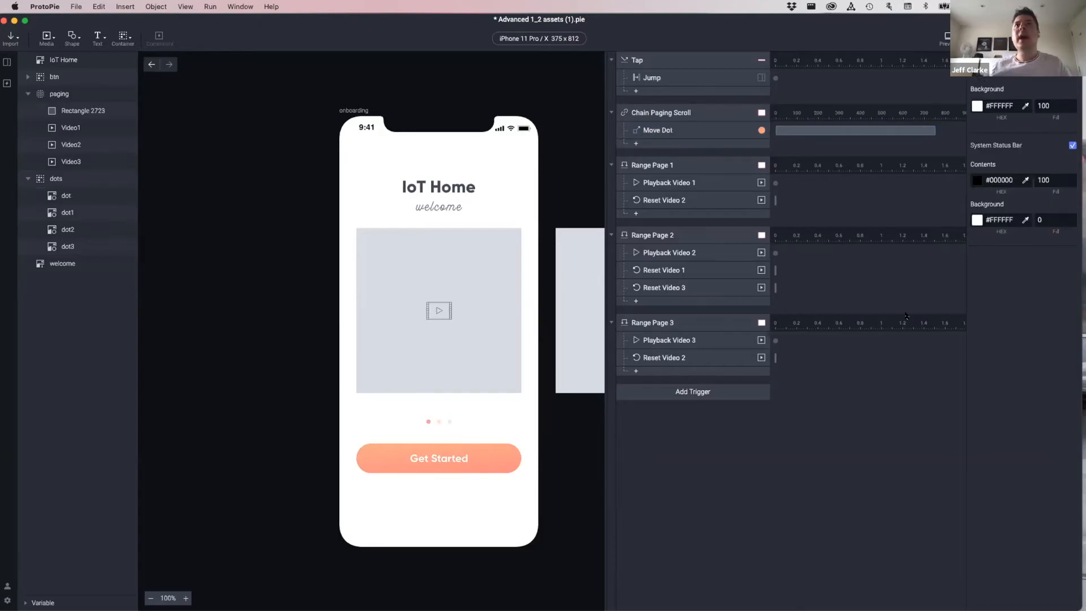
{"action": "left_click", "coordinate": [679, 116]}
{"action": "left_click", "coordinate": [674, 131]}
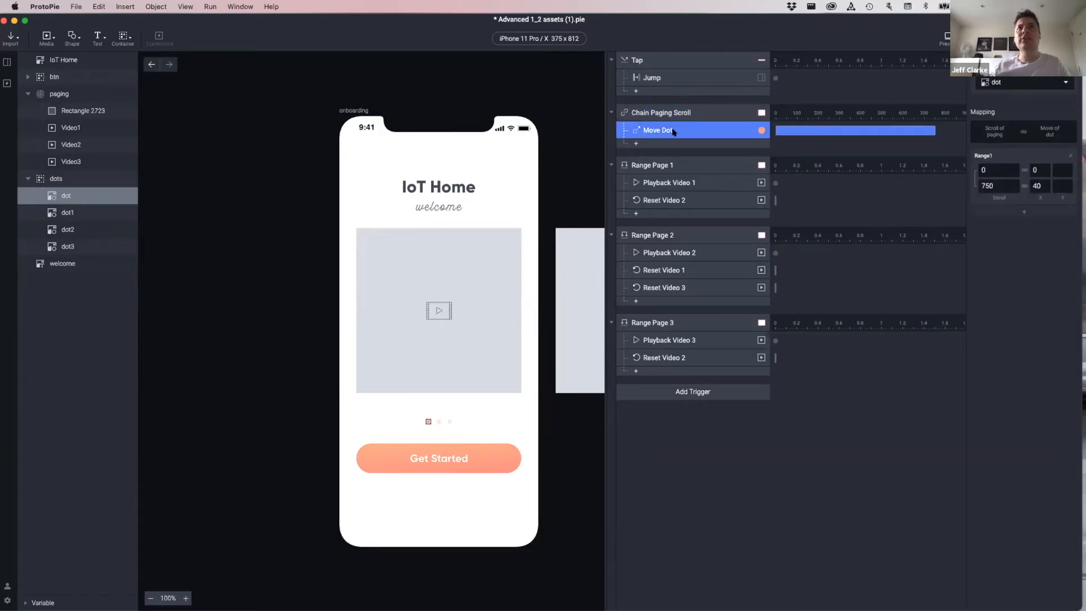
{"action": "left_click", "coordinate": [668, 118]}
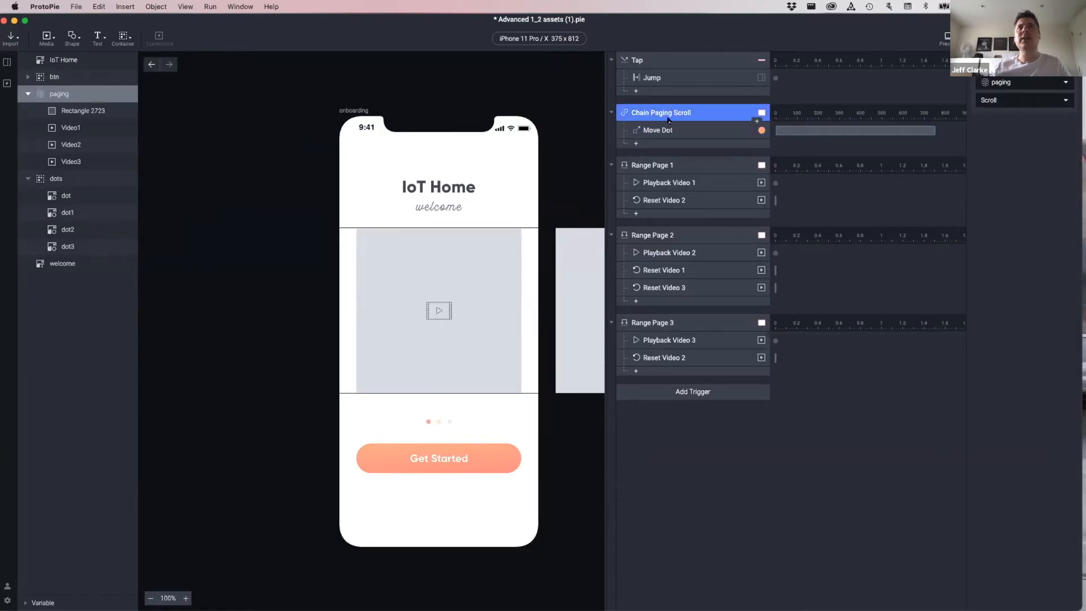
{"action": "left_click", "coordinate": [755, 431]}
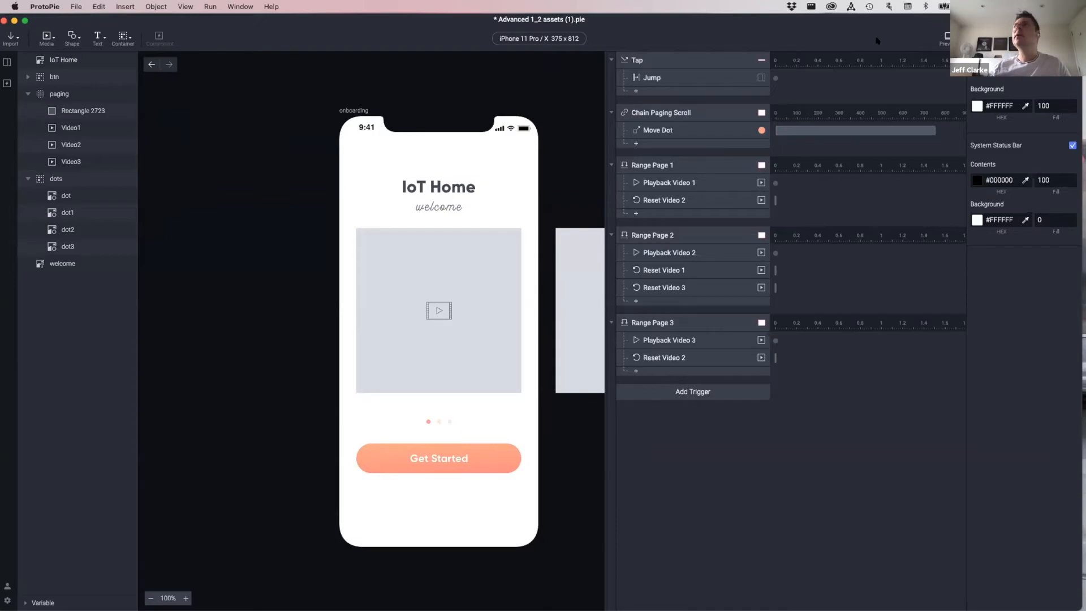
{"action": "left_click", "coordinate": [681, 288]}
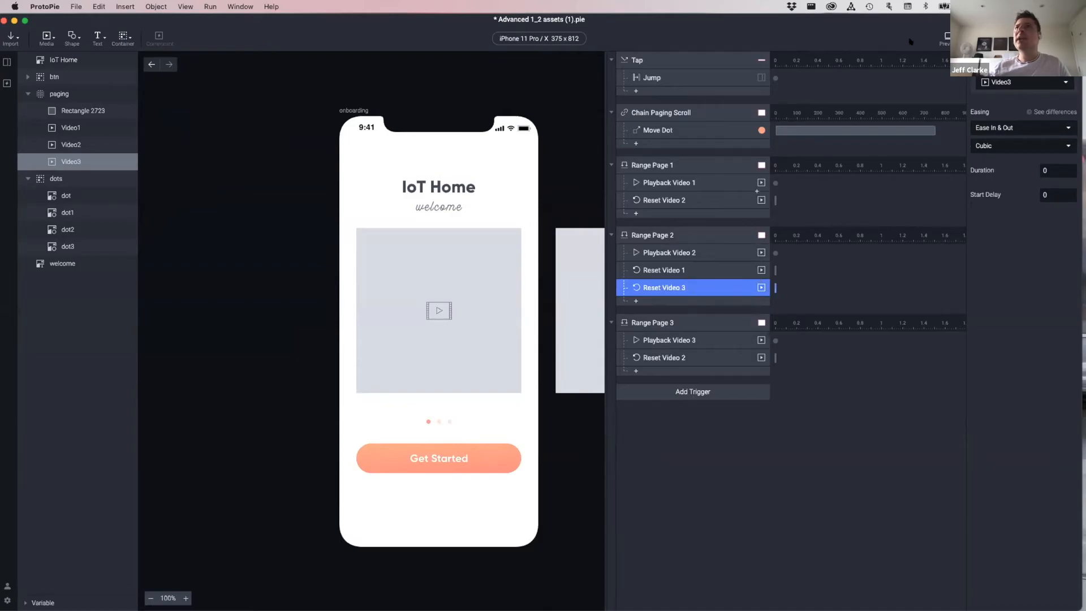
Preview the scene, swiping back and forth between Living Room, Bedroom and Kitchen to check exactly when each page's video starts and resets.
{"action": "left_click", "coordinate": [946, 36]}
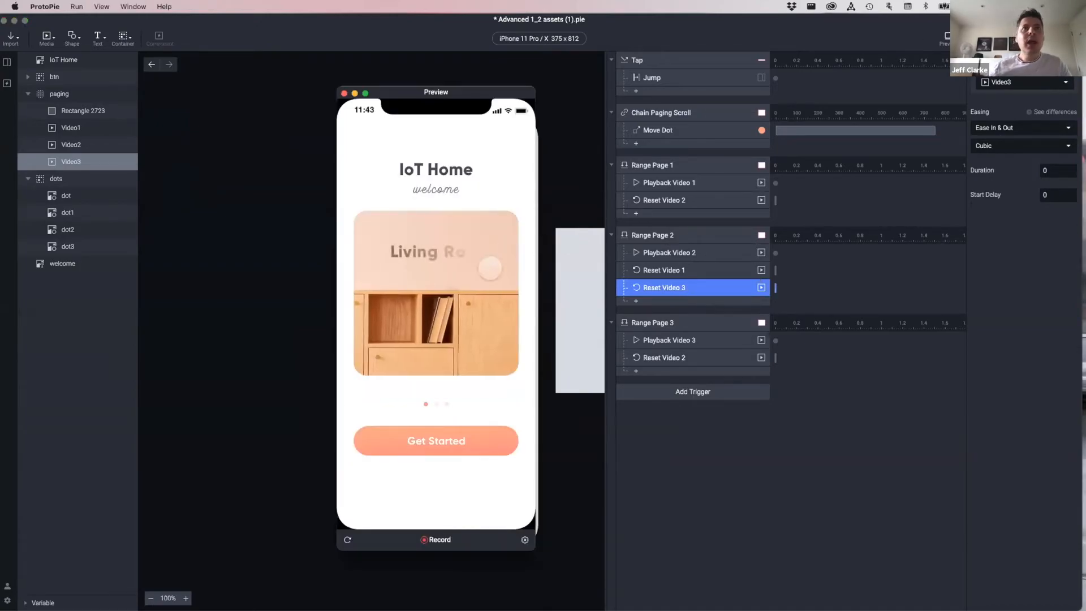
{"action": "left_click_drag", "start_coordinate": [468, 287], "coordinate": [398, 291]}
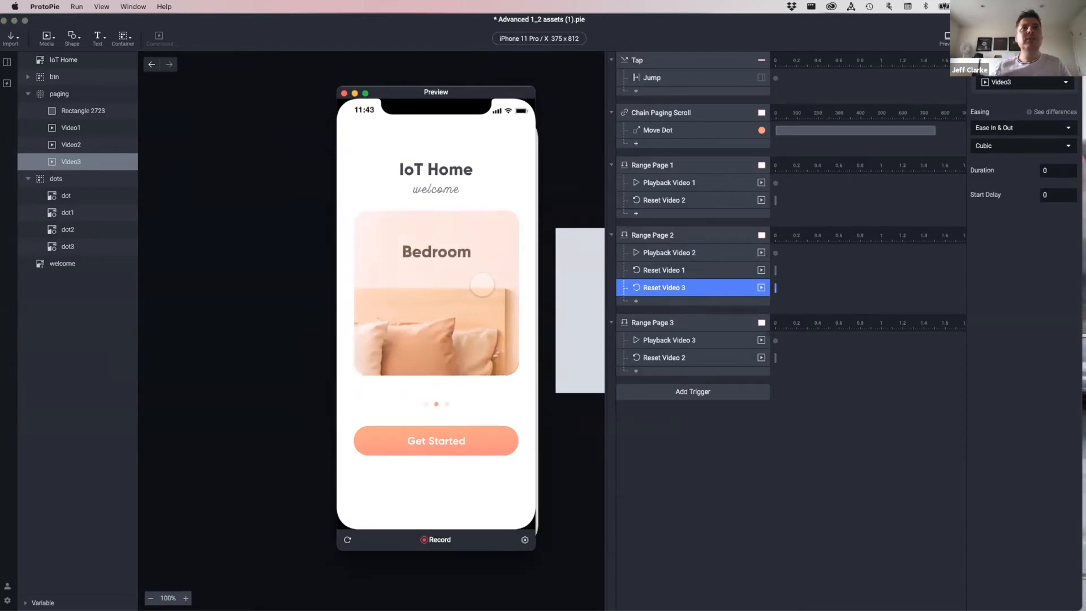
{"action": "left_click_drag", "start_coordinate": [489, 283], "coordinate": [379, 283]}
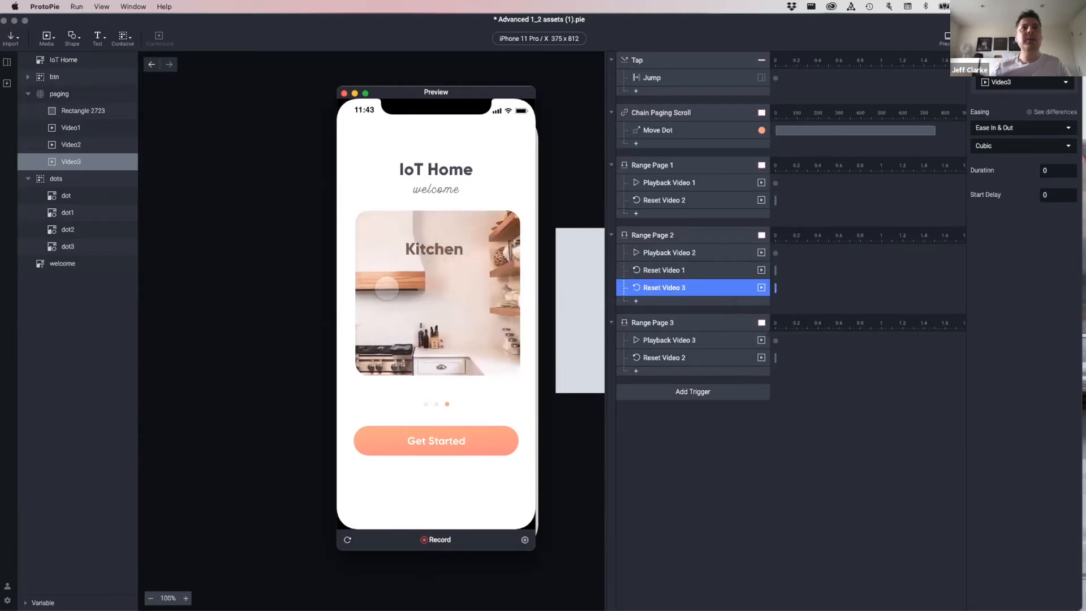
{"action": "mouse_move", "coordinate": [387, 288]}
{"action": "left_mouse_down"}
{"action": "mouse_move", "coordinate": [481, 293]}
{"action": "mouse_move", "coordinate": [396, 293]}
{"action": "left_mouse_up"}
{"action": "left_click_drag", "start_coordinate": [481, 293], "coordinate": [441, 291]}
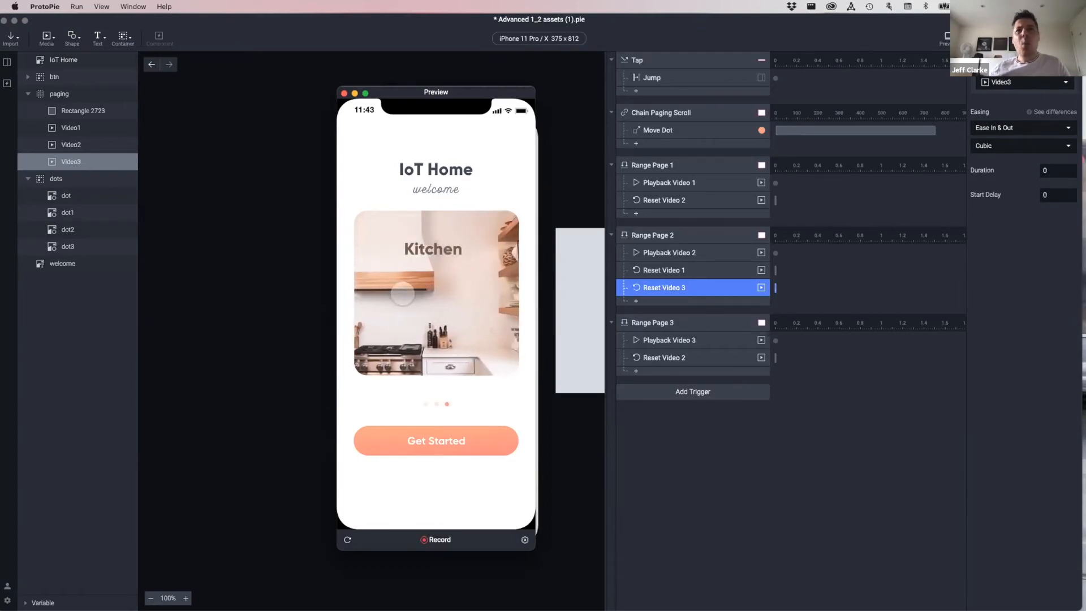
{"action": "left_click_drag", "start_coordinate": [400, 297], "coordinate": [435, 292]}
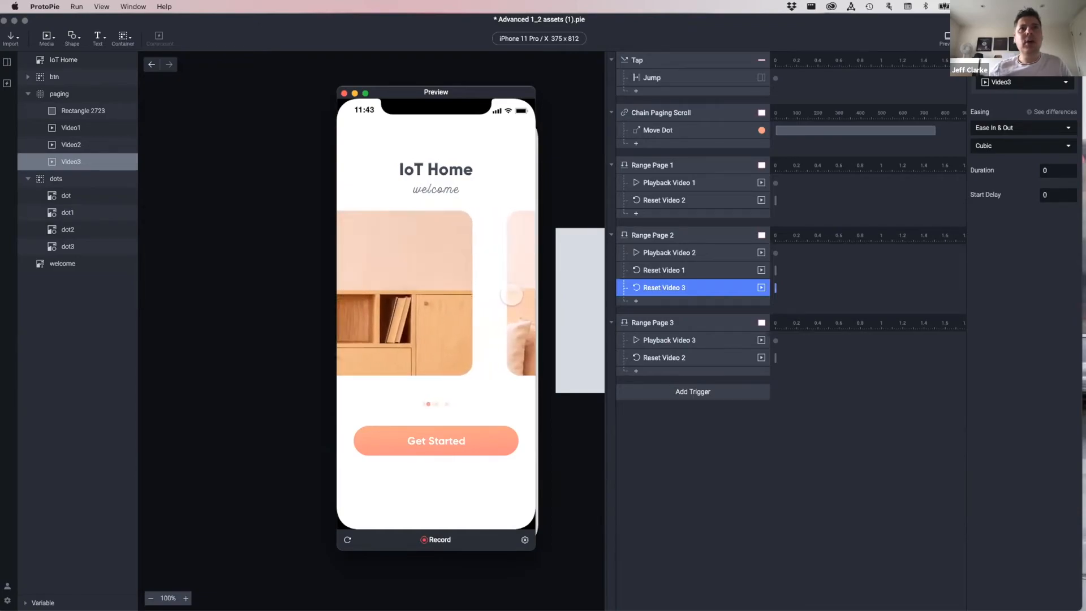
{"action": "left_click_drag", "start_coordinate": [532, 294], "coordinate": [522, 297]}
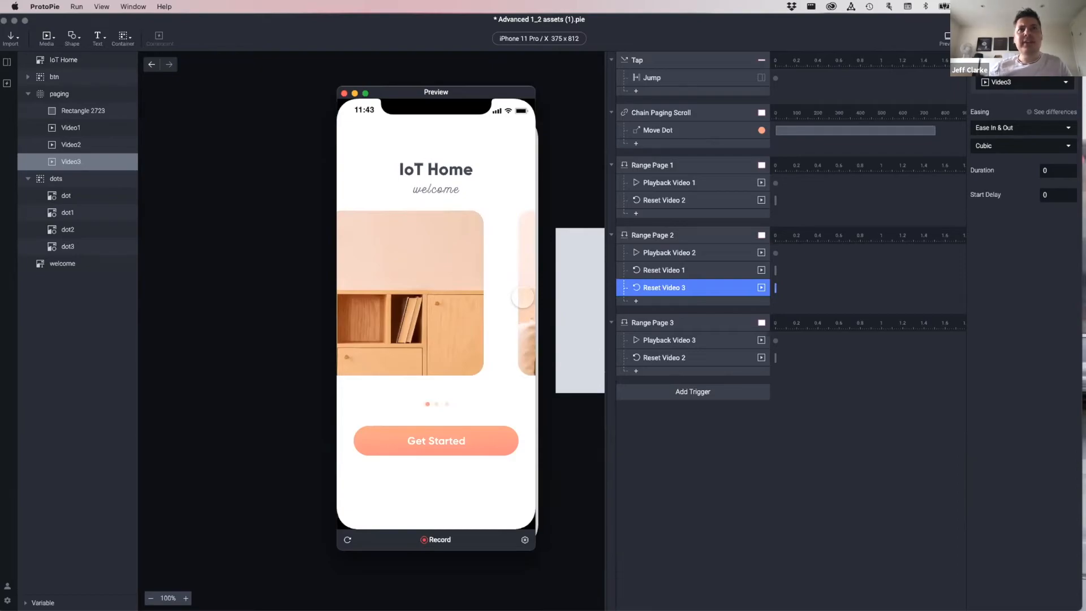
{"action": "left_click_drag", "start_coordinate": [523, 296], "coordinate": [341, 277]}
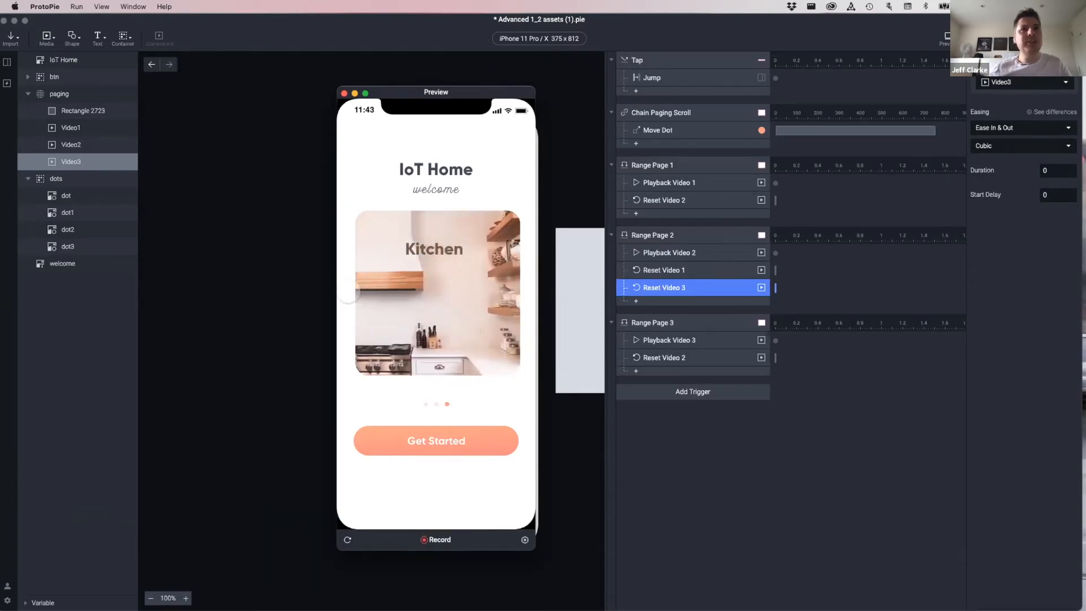
{"action": "left_click_drag", "start_coordinate": [353, 294], "coordinate": [476, 299]}
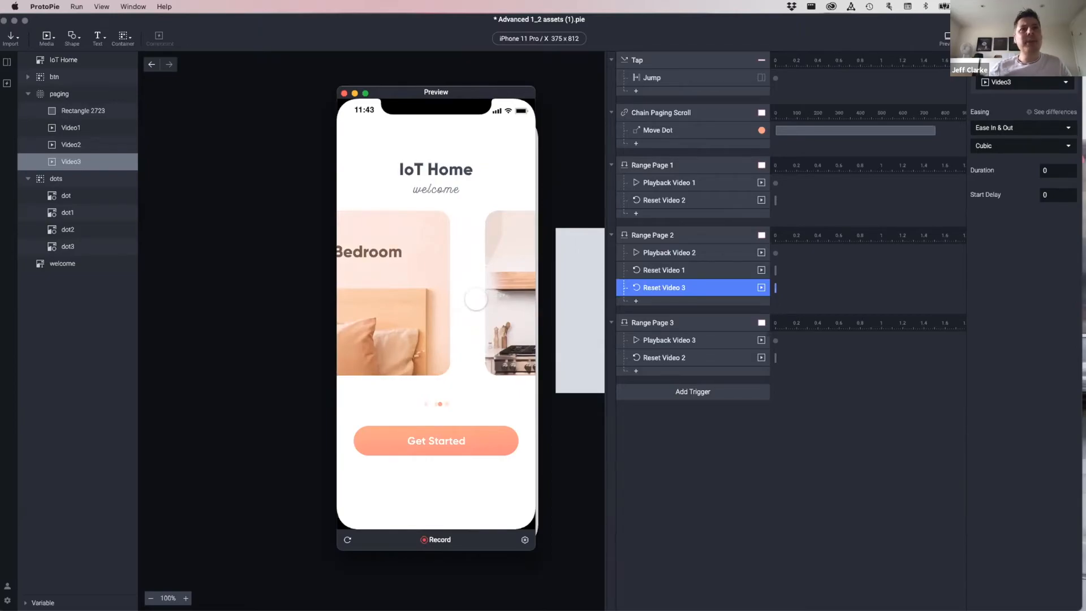
{"action": "left_click_drag", "start_coordinate": [476, 299], "coordinate": [481, 299]}
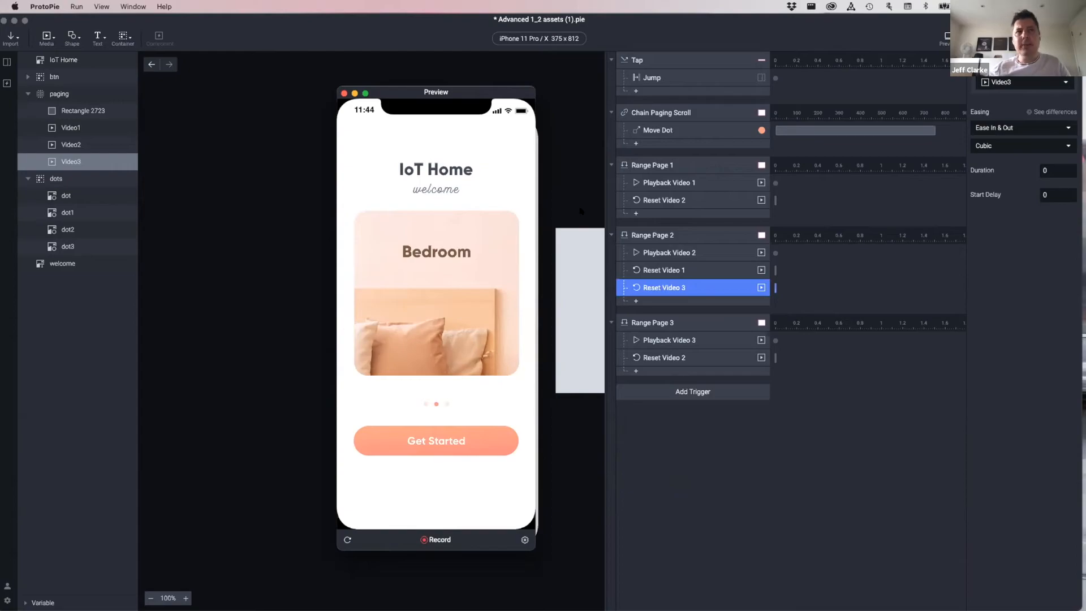
{"action": "left_click_drag", "start_coordinate": [451, 284], "coordinate": [486, 243]}
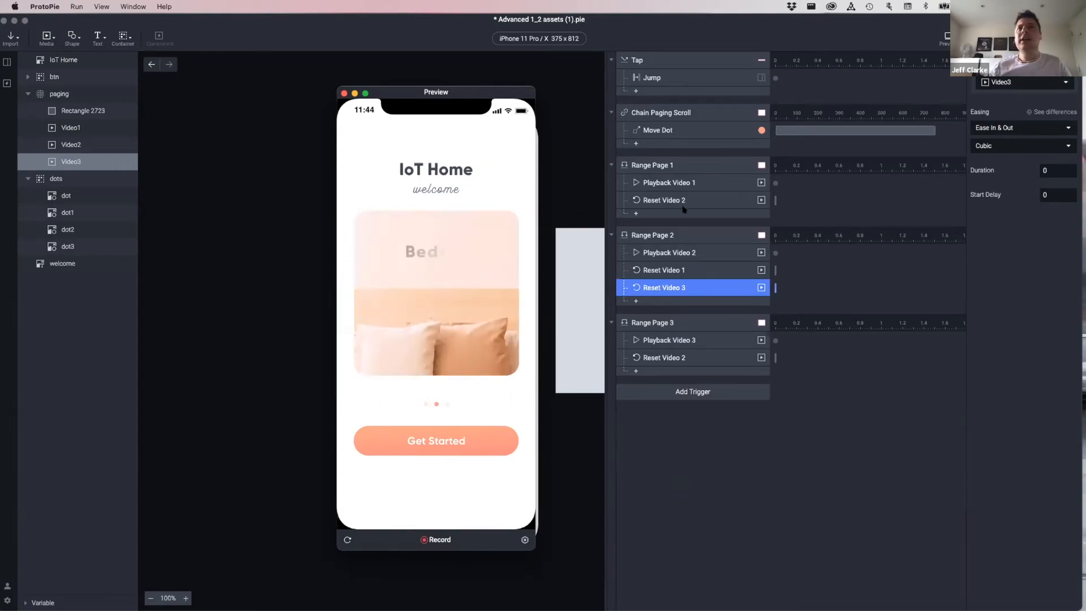
Examine the lower and upper scroll limits of the Range Page 2 trigger.
{"action": "left_click", "coordinate": [678, 234]}
{"action": "left_click", "coordinate": [682, 233]}
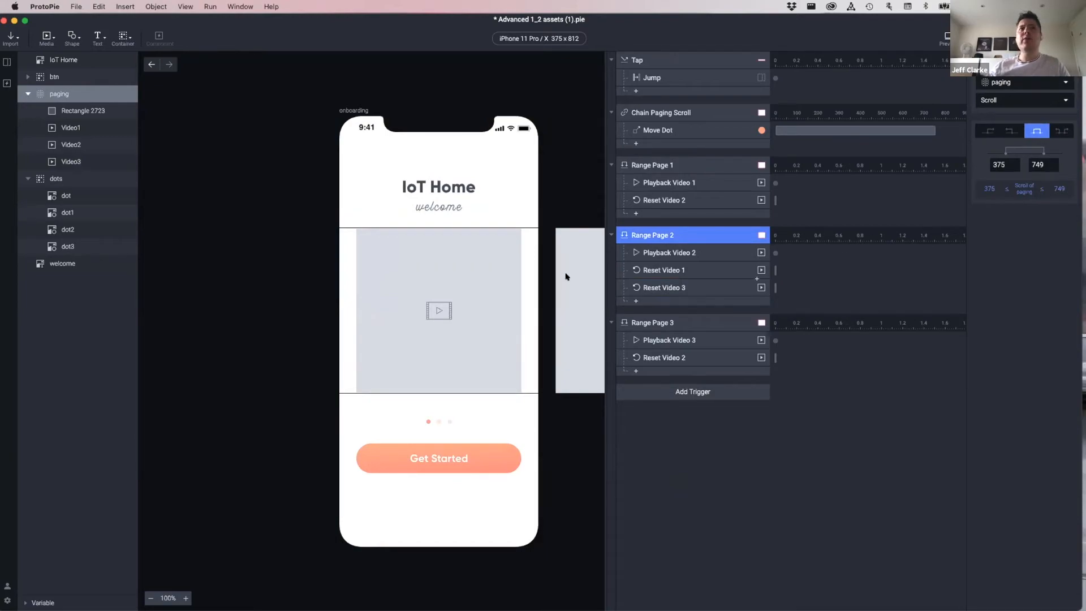
{"action": "left_click", "coordinate": [1041, 164]}
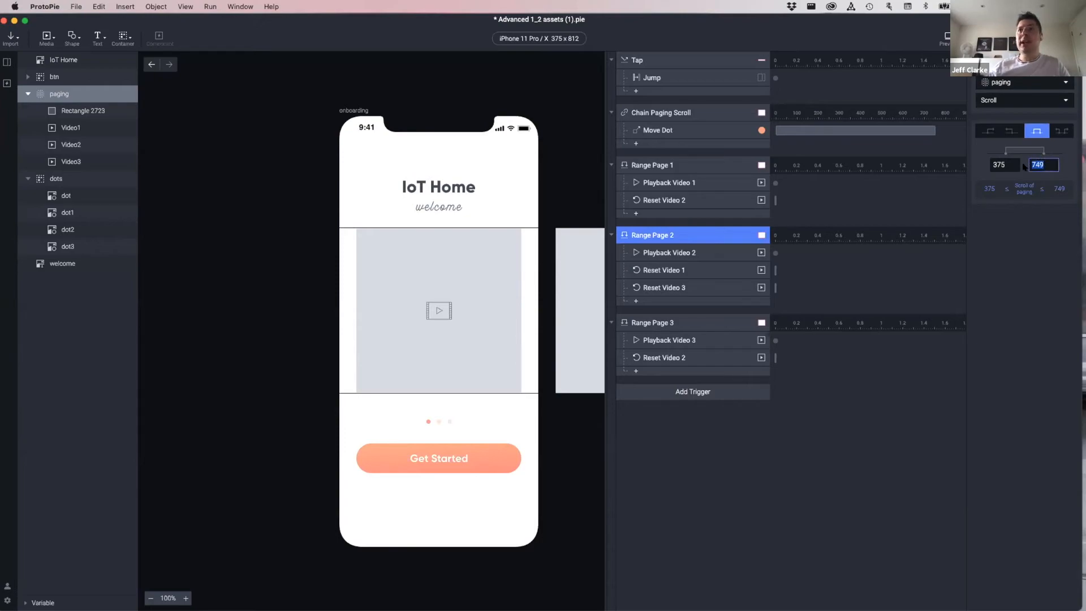
{"action": "left_click", "coordinate": [1059, 149]}
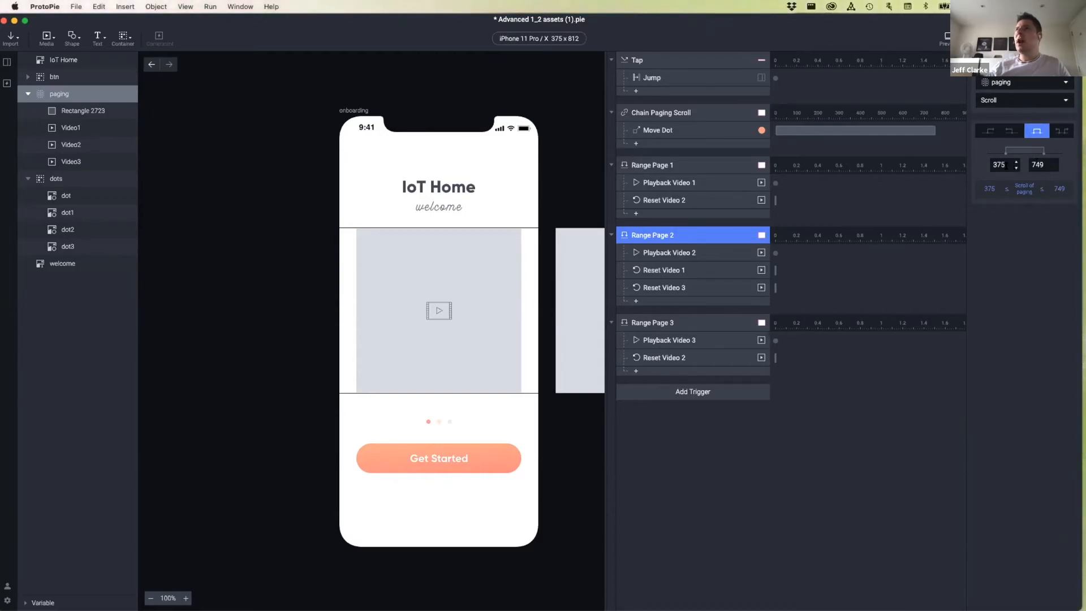
{"action": "left_click", "coordinate": [1037, 164]}
{"action": "left_click", "coordinate": [1068, 162]}
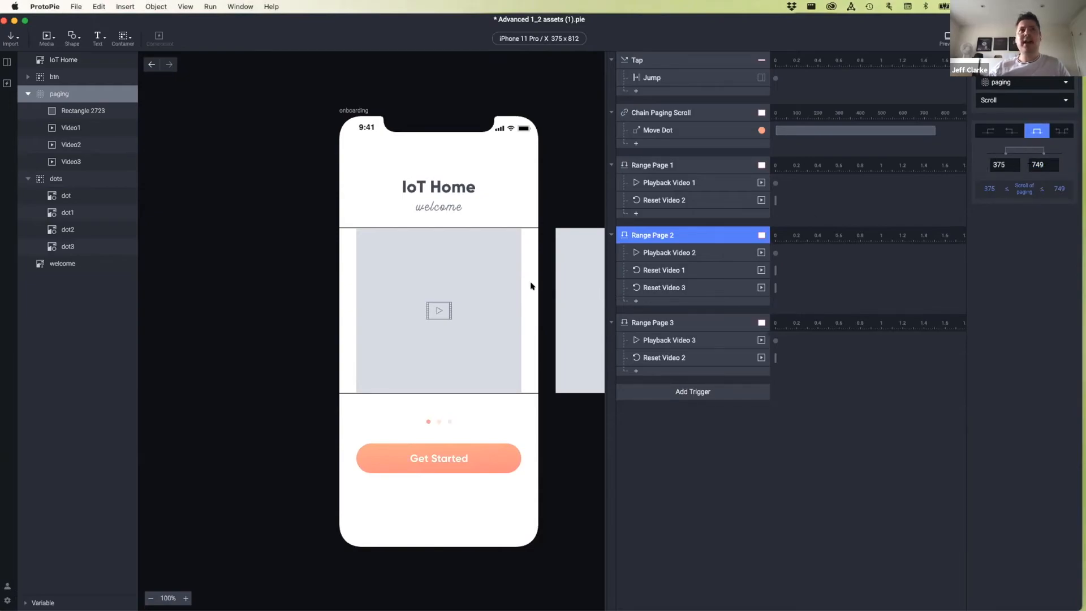
Preview the scene again, swiping from Kitchen back to Bedroom to check when the Bedroom video starts.
{"action": "key", "text": "super+p"}
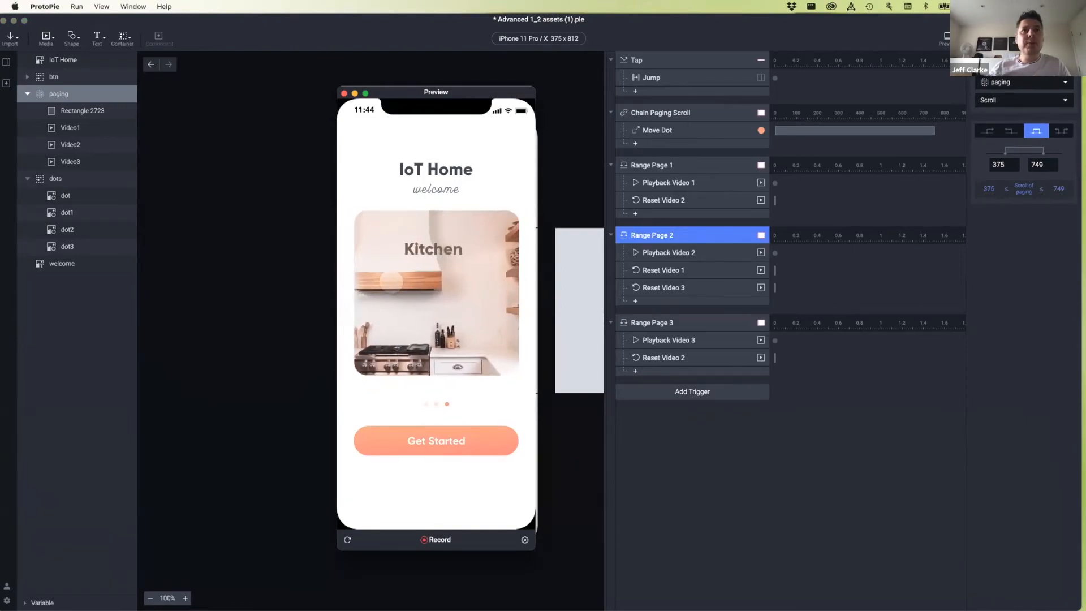
{"action": "left_click_drag", "start_coordinate": [383, 280], "coordinate": [505, 280]}
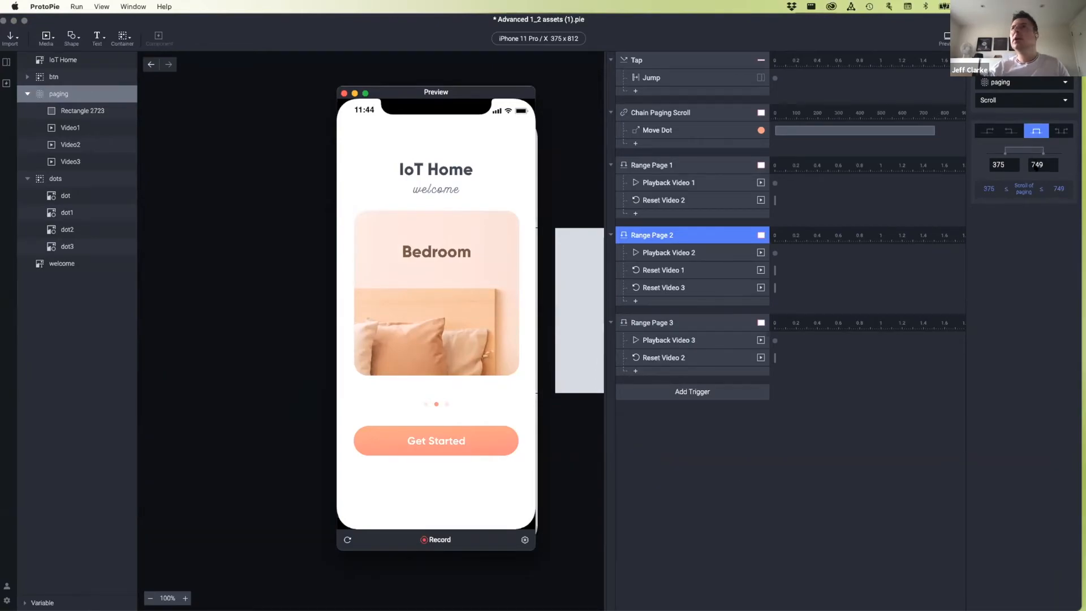
Set the upper scroll limit of the Range Page 2 trigger to 376.
{"action": "left_click", "coordinate": [1033, 164]}
{"action": "type", "text": "376"}
{"action": "key", "text": "Return"}
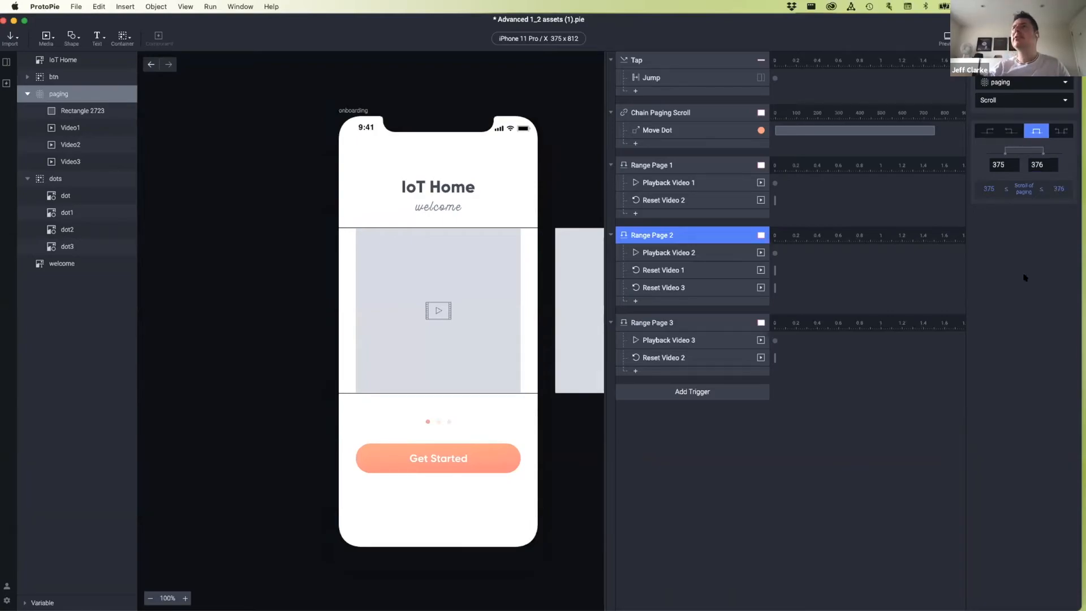
Preview the scene, swiping from Living Room to Bedroom to check when the Bedroom video starts.
{"action": "left_click", "coordinate": [946, 35]}
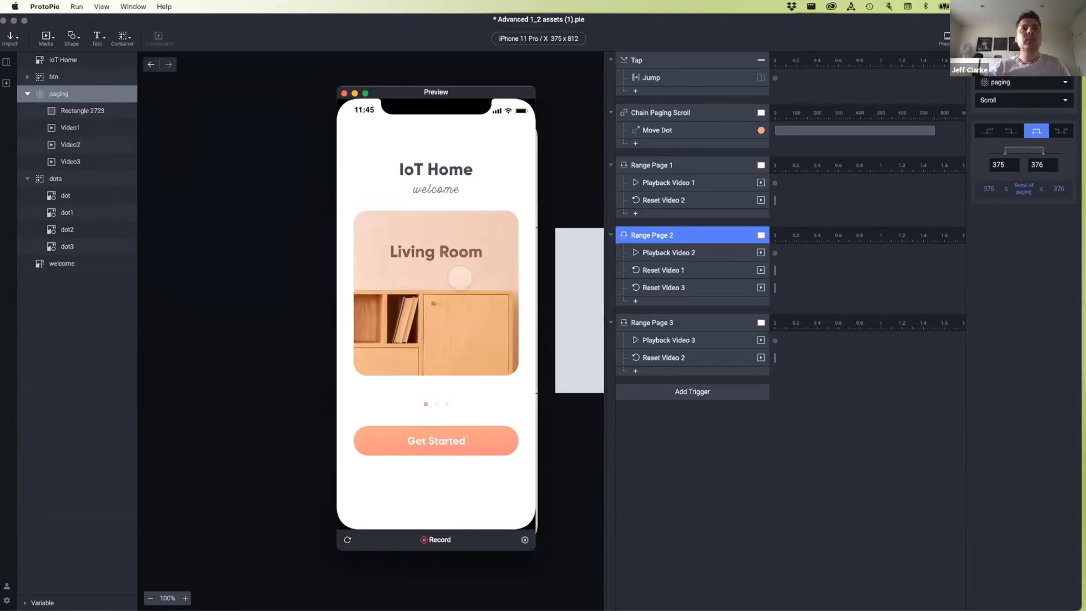
{"action": "left_click_drag", "start_coordinate": [461, 271], "coordinate": [511, 283]}
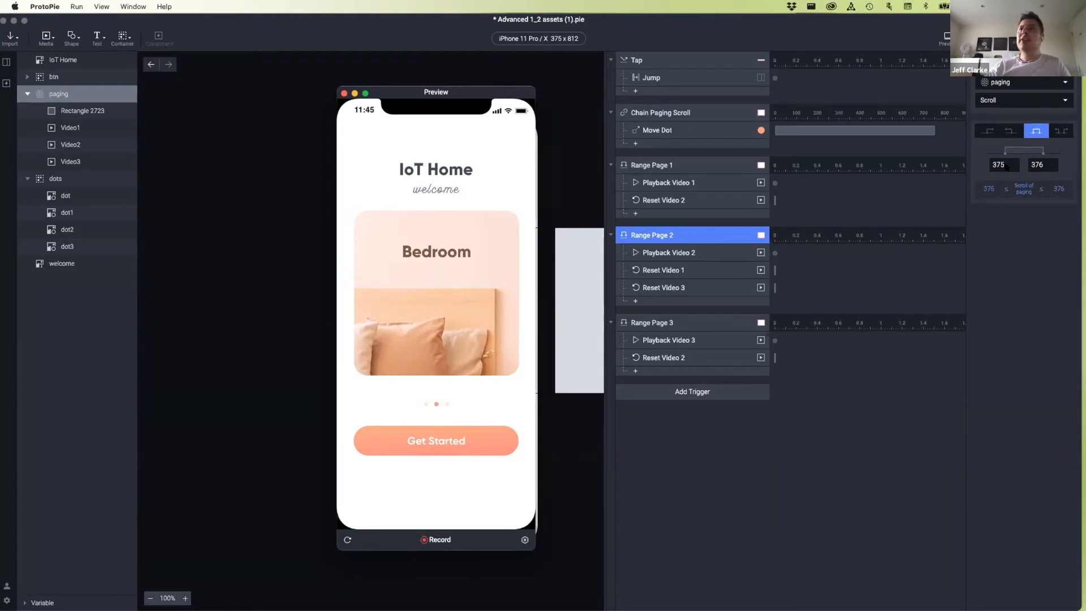
Re-enter the scroll limits of the Range Page 2 trigger as 375 lower and 376 upper.
{"action": "left_click", "coordinate": [1006, 166]}
{"action": "left_click", "coordinate": [1035, 131]}
{"action": "left_click", "coordinate": [996, 164]}
{"action": "type", "text": "375"}
{"action": "key", "text": "Return"}
{"action": "left_click", "coordinate": [1039, 165]}
{"action": "type", "text": "37"}
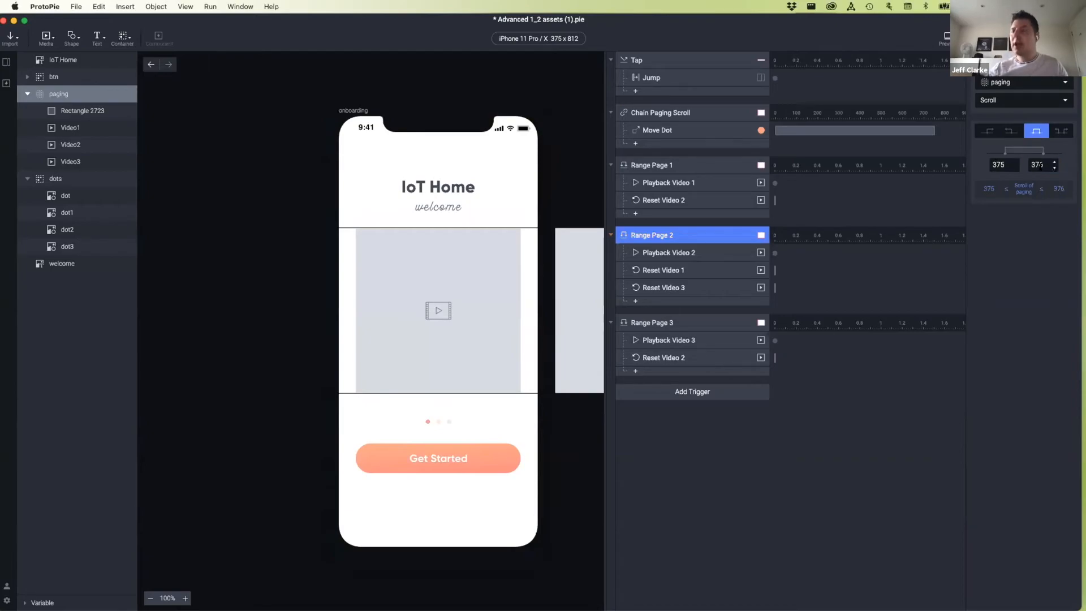
{"action": "type", "text": "6"}
{"action": "left_click", "coordinate": [991, 165]}
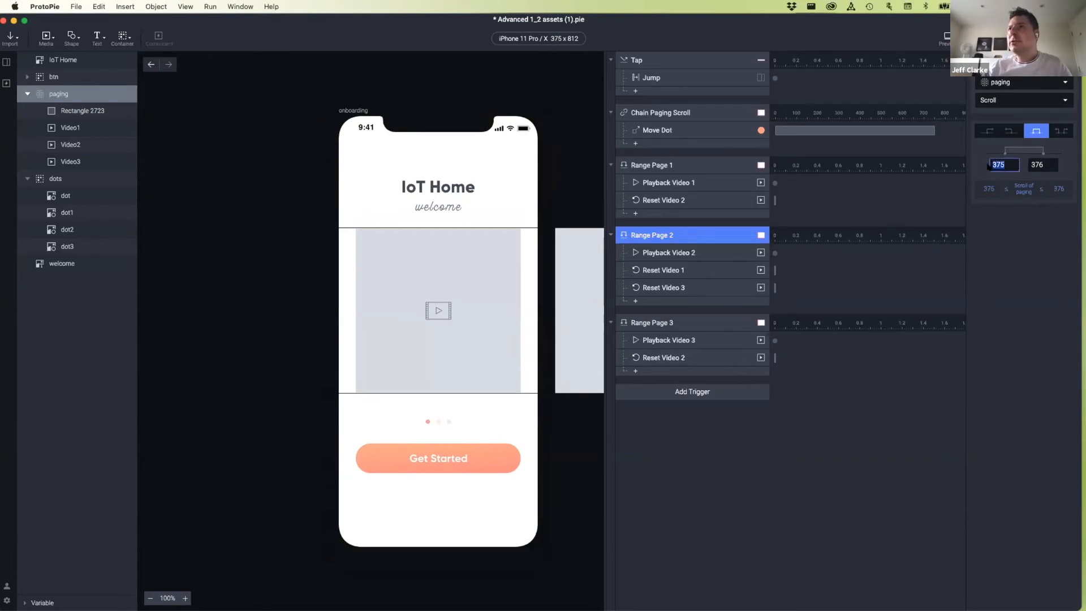
{"action": "key", "text": "Tab"}
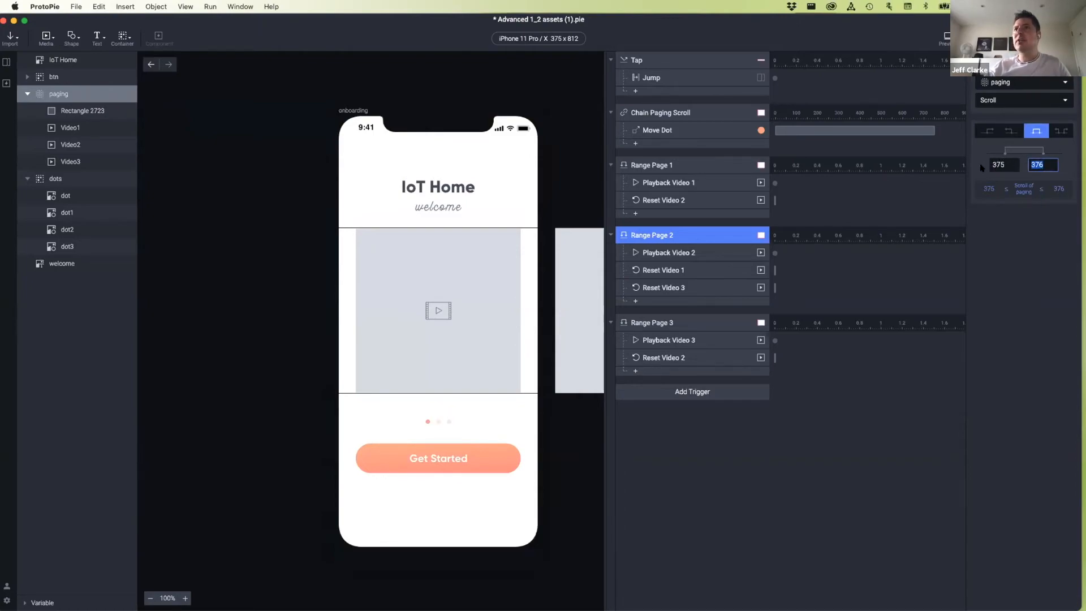
Set the upper scroll limit of the Range Page 2 trigger to 375, matching its lower limit.
{"action": "double_click", "coordinate": [1038, 165]}
{"action": "type", "text": "375"}
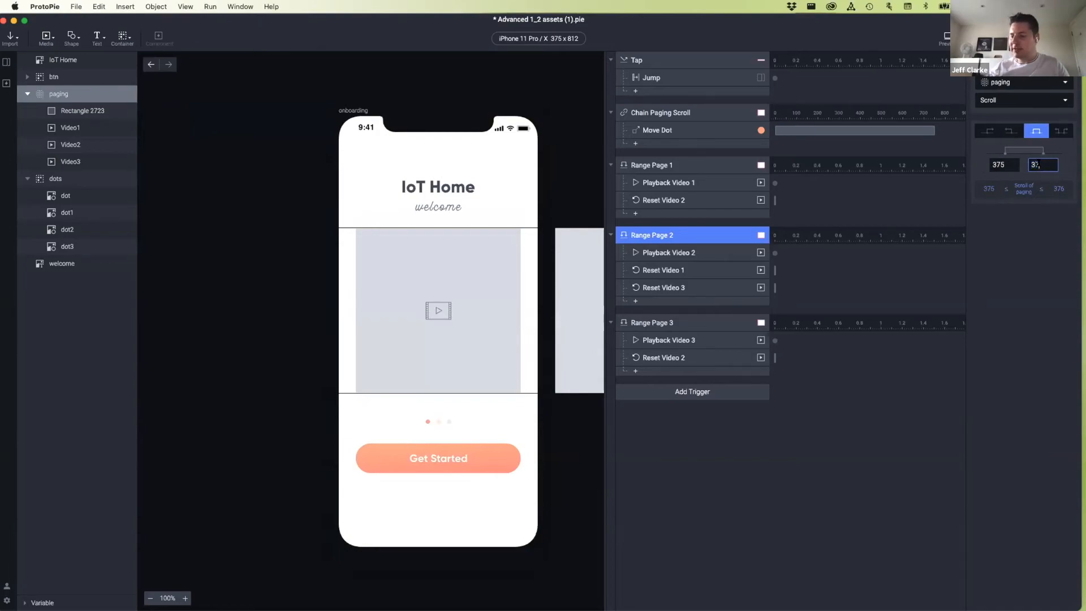
{"action": "left_click", "coordinate": [1055, 237]}
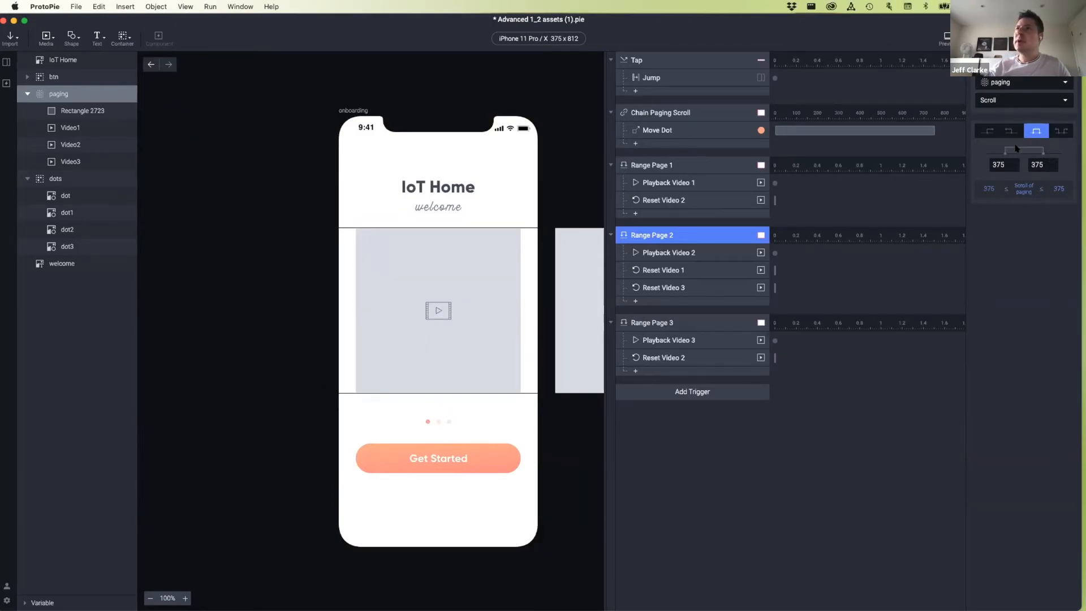
{"action": "left_click", "coordinate": [1036, 165]}
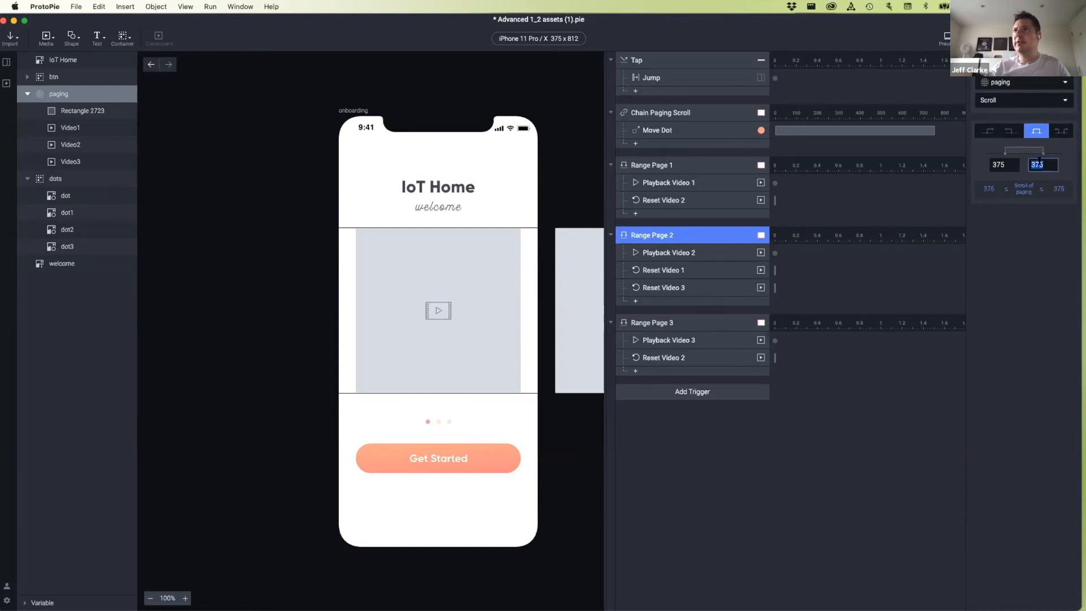
{"action": "left_click", "coordinate": [1021, 230]}
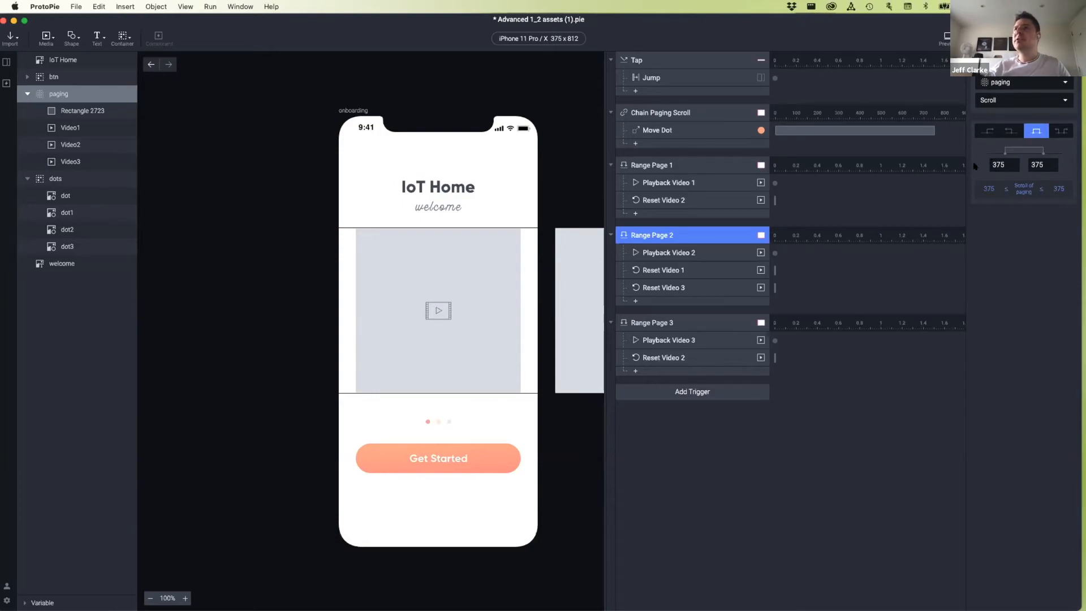
{"action": "left_click", "coordinate": [994, 161]}
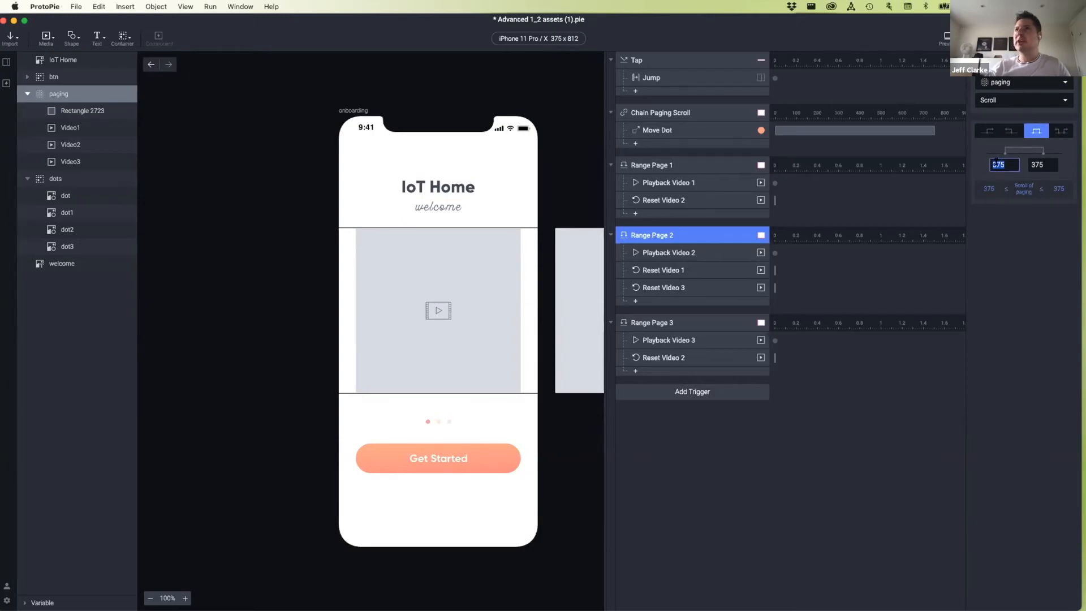
{"action": "left_click", "coordinate": [1016, 242]}
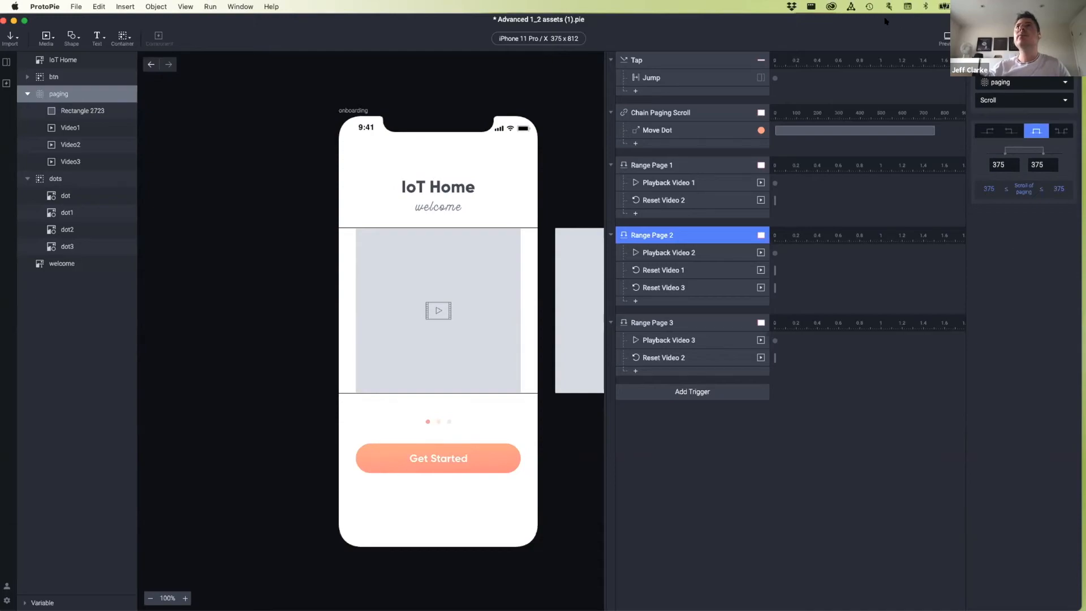
Preview the scene, swiping through Living Room, Bedroom and Kitchen to check the video playback and resets, and close the preview.
{"action": "left_click", "coordinate": [943, 37]}
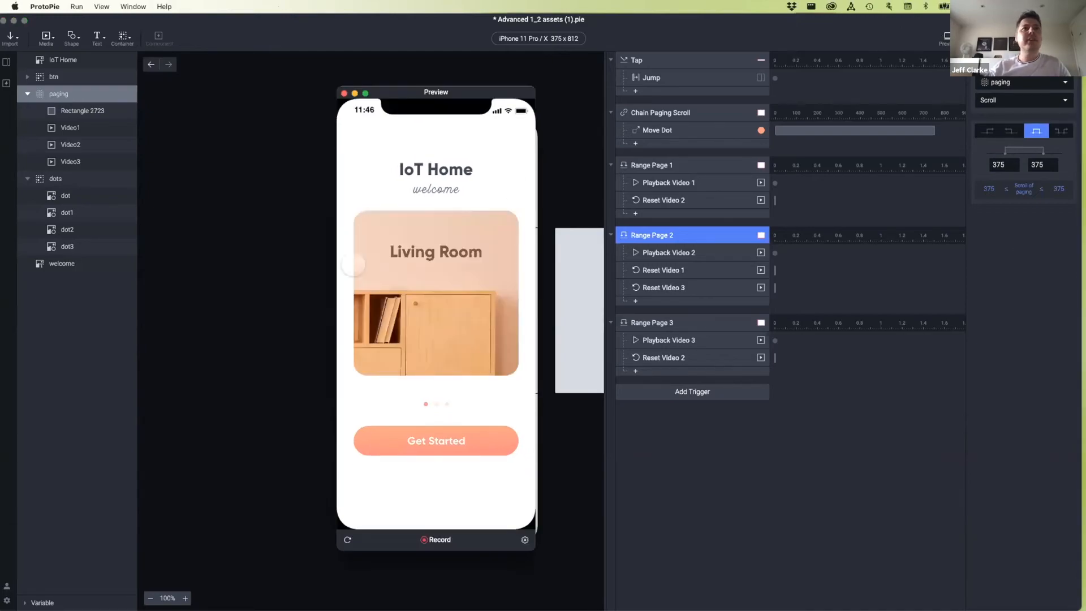
{"action": "left_click_drag", "start_coordinate": [478, 286], "coordinate": [529, 289]}
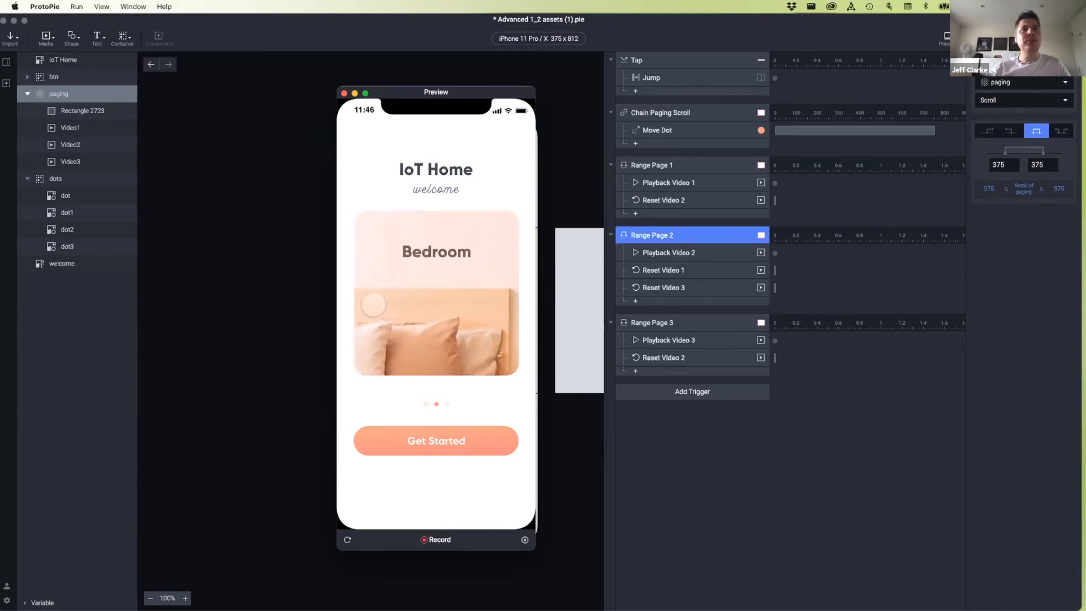
{"action": "mouse_move", "coordinate": [372, 304]}
{"action": "left_mouse_down"}
{"action": "mouse_move", "coordinate": [475, 308]}
{"action": "mouse_move", "coordinate": [477, 295]}
{"action": "mouse_move", "coordinate": [381, 292]}
{"action": "left_mouse_up"}
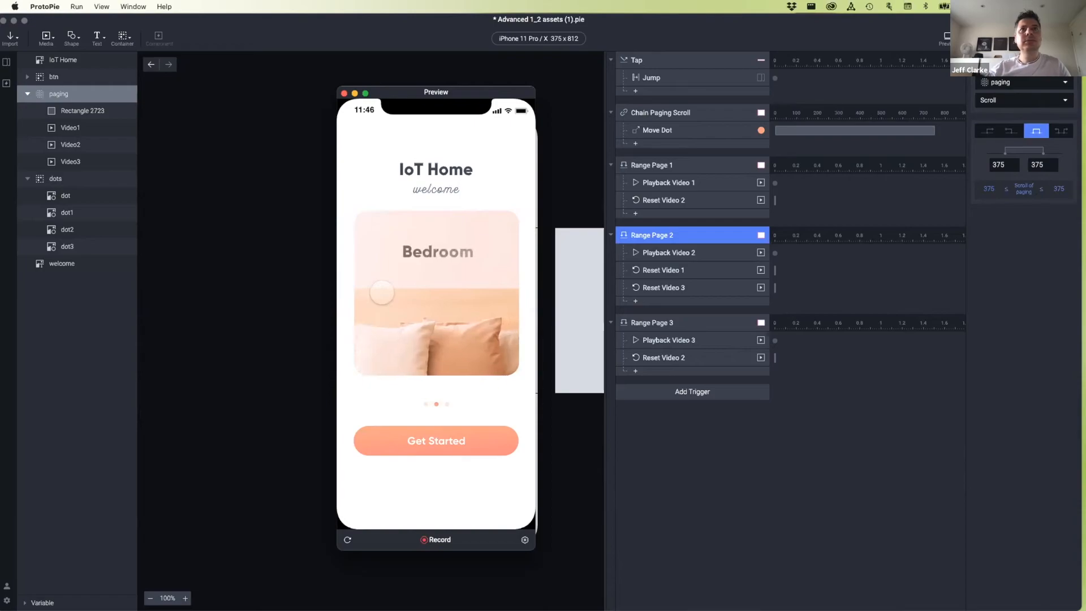
{"action": "left_click_drag", "start_coordinate": [472, 293], "coordinate": [388, 291]}
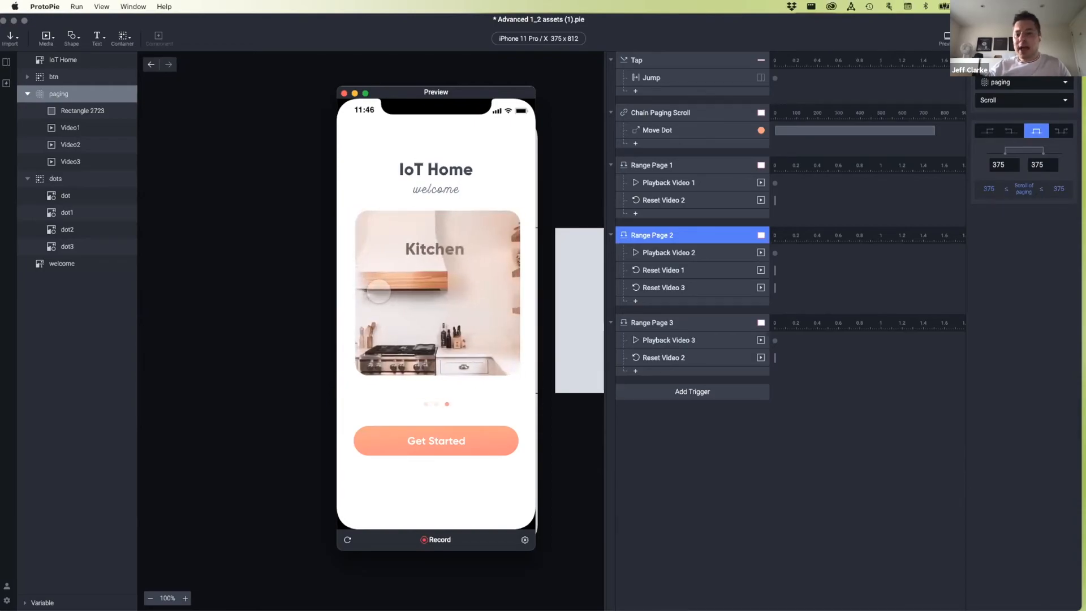
{"action": "left_click_drag", "start_coordinate": [462, 92], "coordinate": [384, 83]}
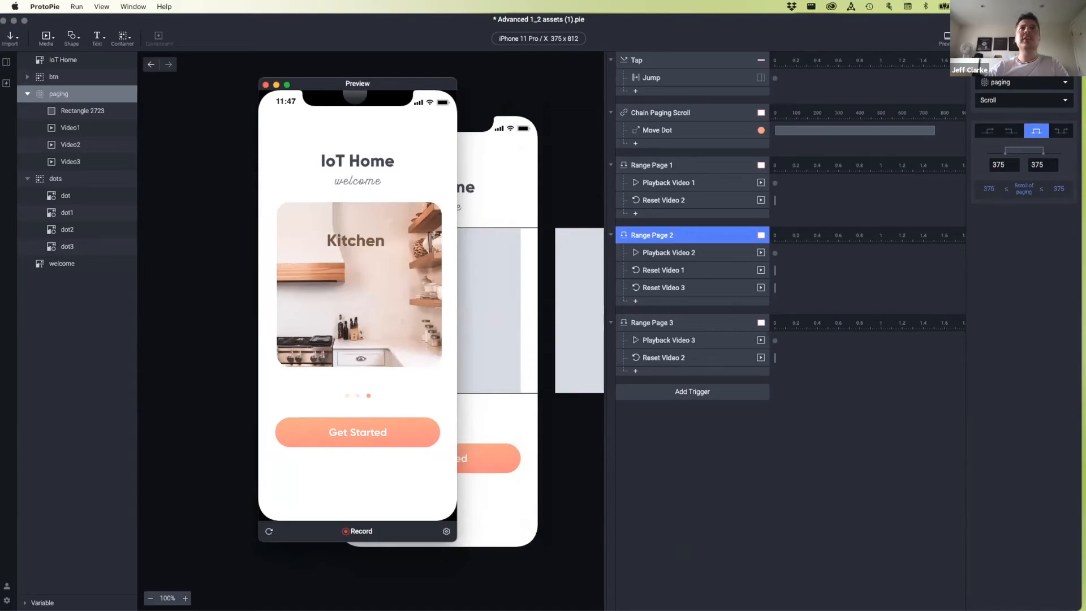
{"action": "left_click", "coordinate": [266, 85]}
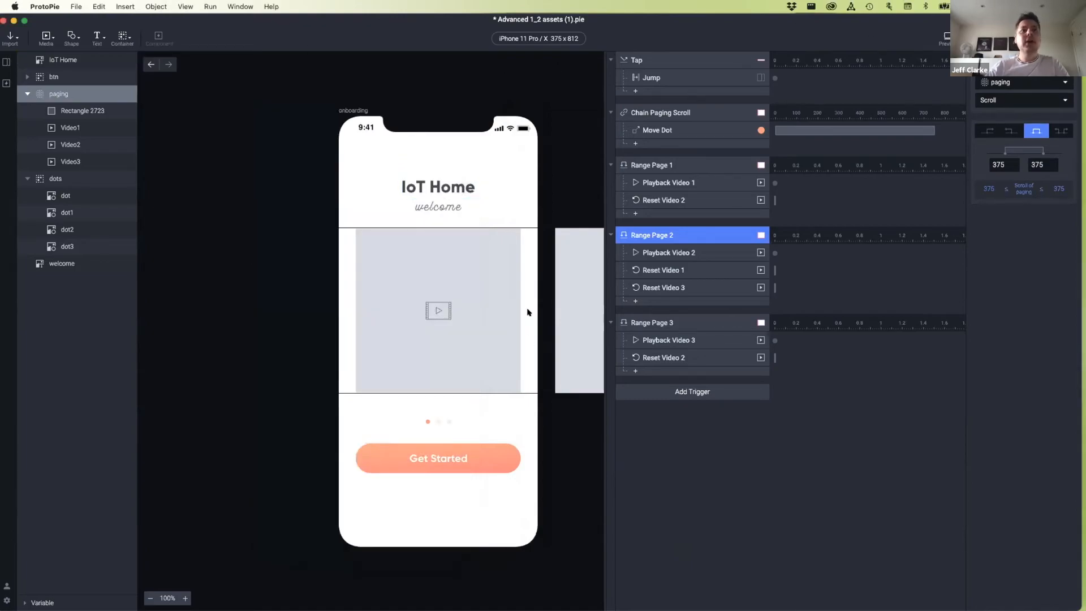
{"action": "left_click", "coordinate": [945, 37]}
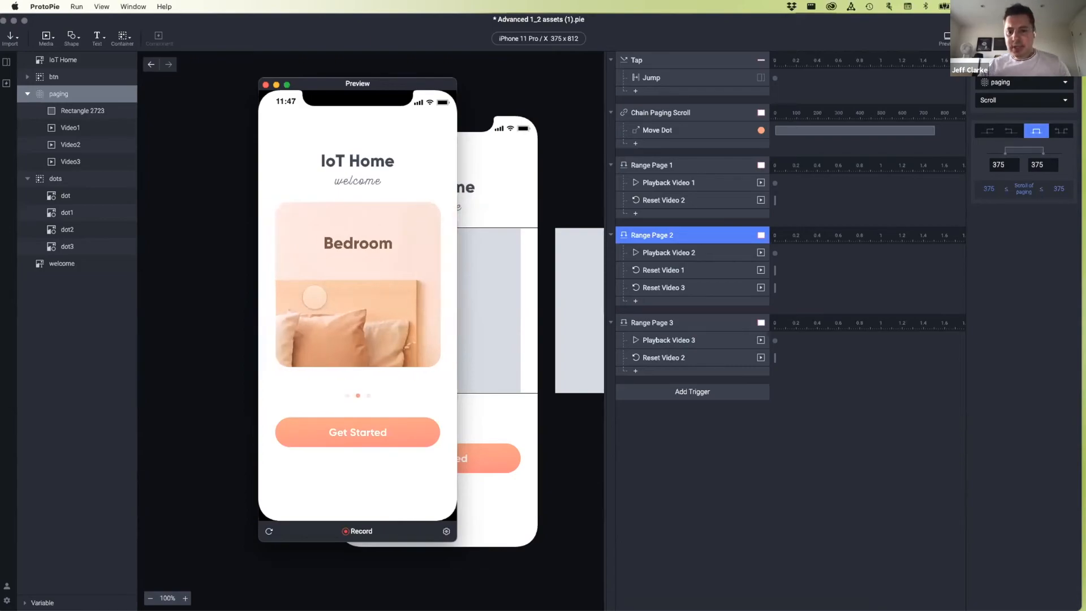
{"action": "left_click", "coordinate": [266, 84]}
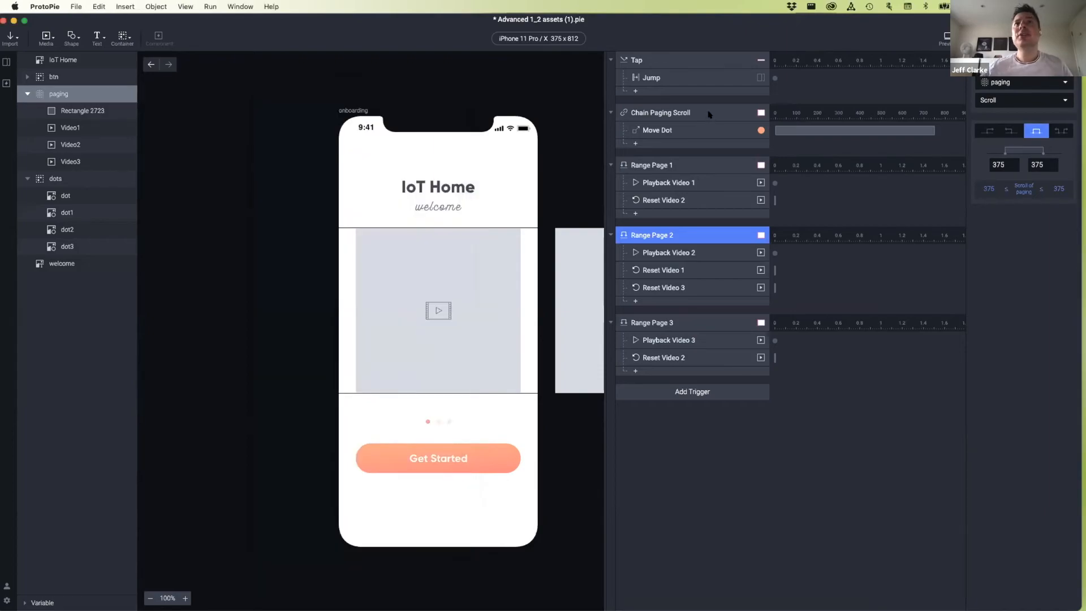
Add an Opacity response targeting the dot layer to the Chain Paging Scroll trigger.
{"action": "left_click", "coordinate": [710, 115]}
{"action": "left_click", "coordinate": [692, 131]}
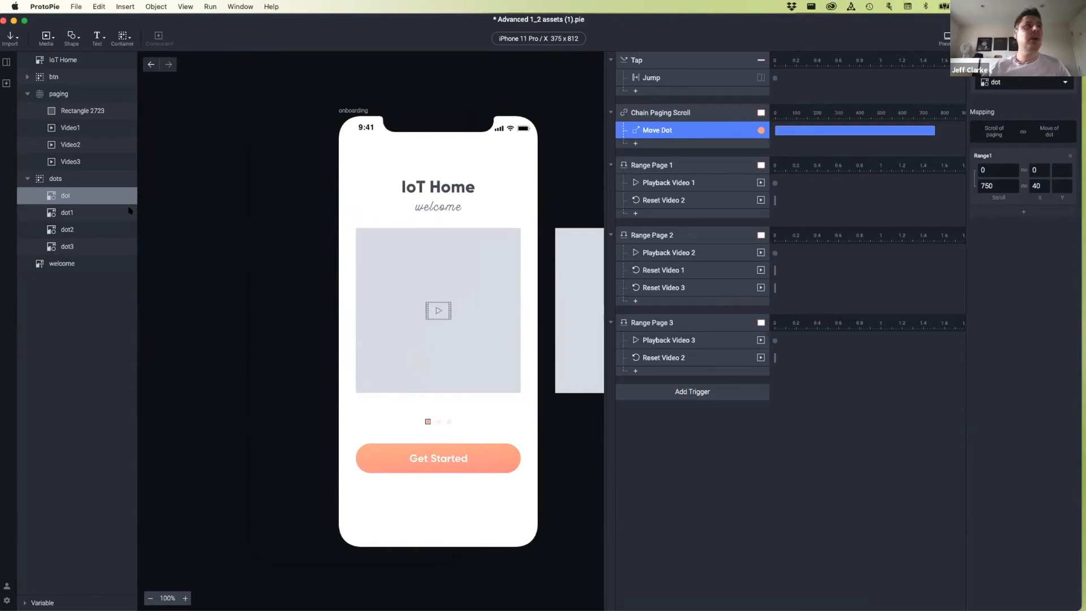
{"action": "left_click", "coordinate": [653, 144]}
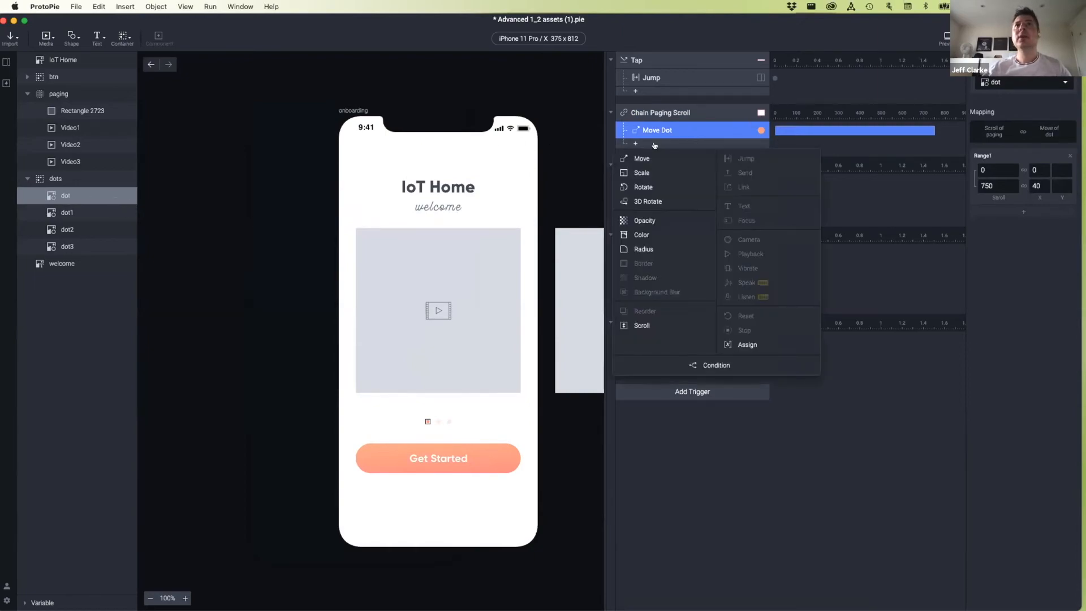
{"action": "left_click", "coordinate": [652, 220]}
{"action": "left_click", "coordinate": [65, 195]}
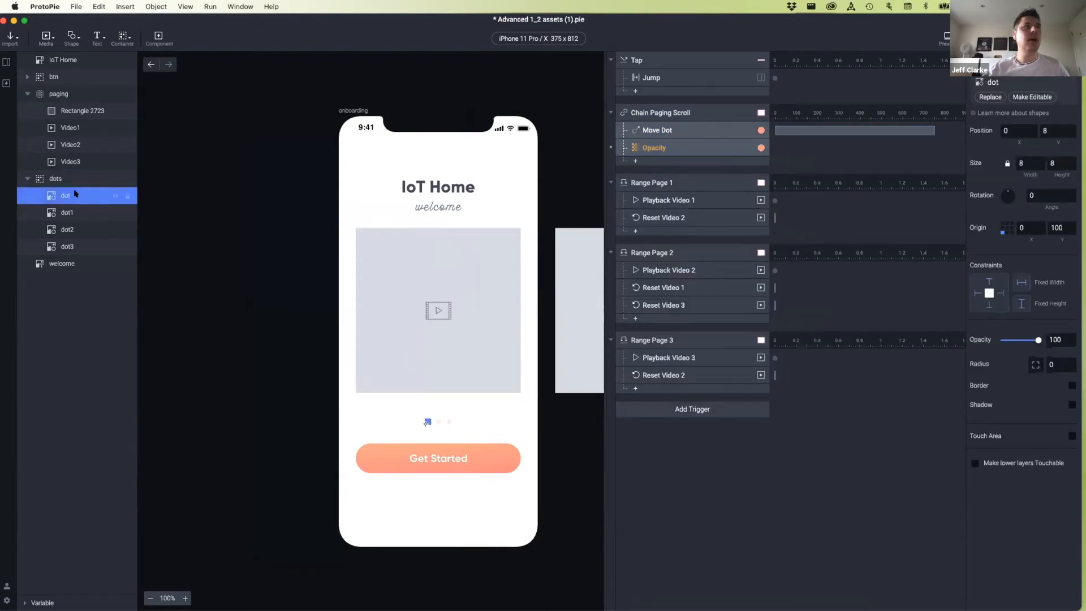
{"action": "left_click", "coordinate": [675, 148]}
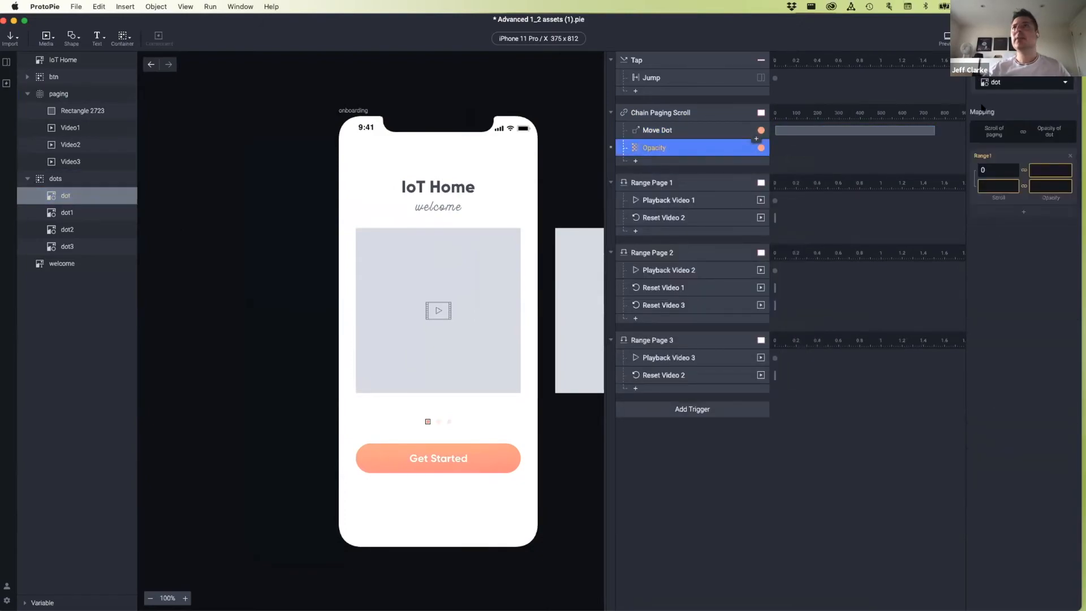
{"action": "left_click", "coordinate": [1014, 84]}
{"action": "left_click", "coordinate": [1014, 84]}
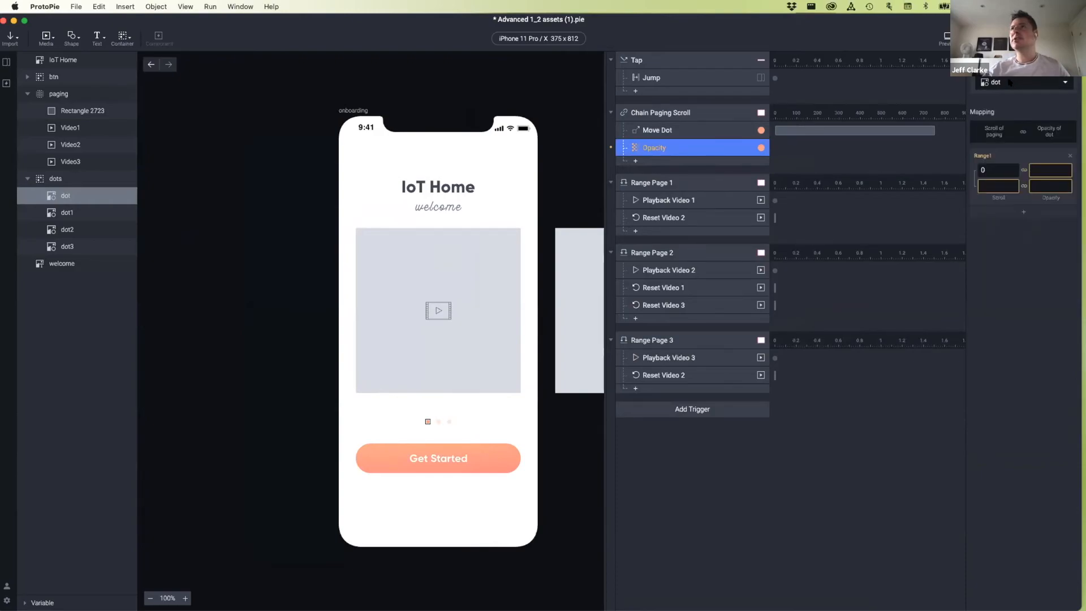
Rename the new Opacity response to "Opacity Dot".
{"action": "double_click", "coordinate": [655, 147]}
{"action": "left_click", "coordinate": [672, 145]}
{"action": "type", "text": "Dot"}
{"action": "key", "text": "Return"}
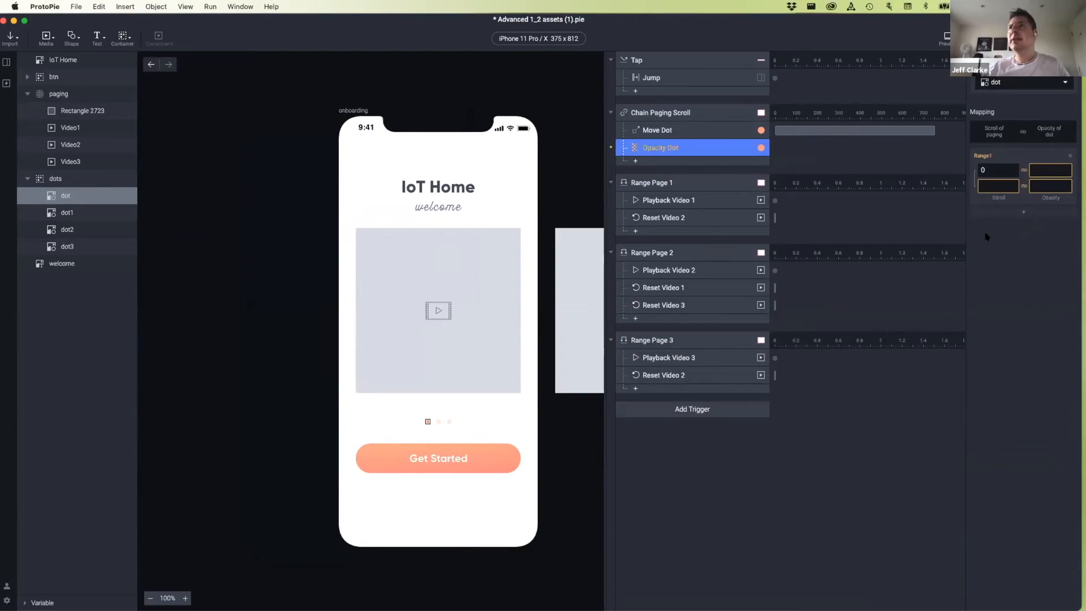
Map the Opacity Dot range so scroll 0 gives opacity 100 and scroll 375/2 gives opacity 0.
{"action": "left_click", "coordinate": [987, 168]}
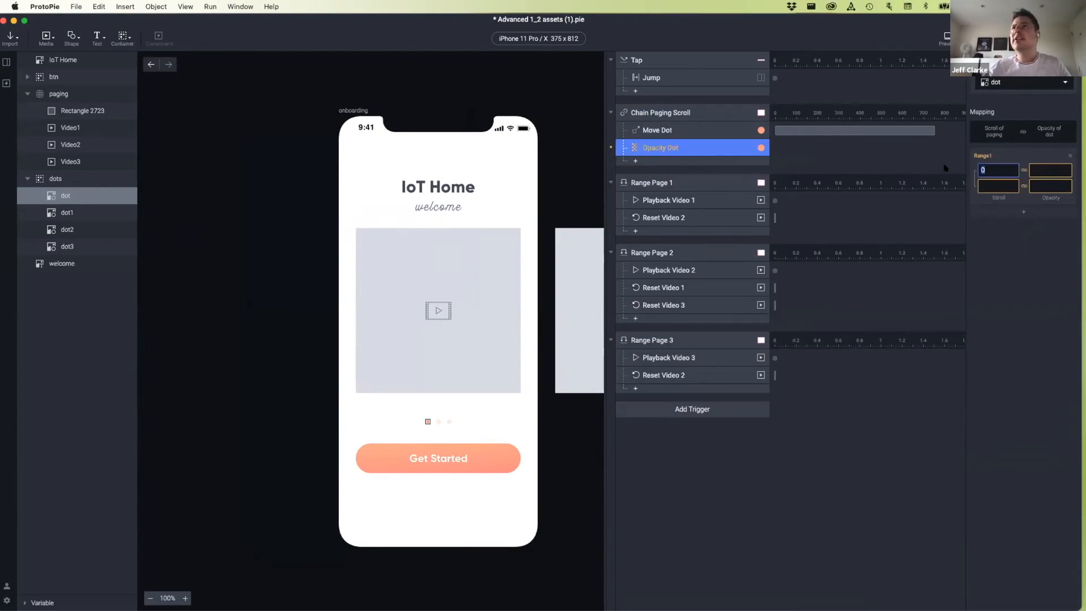
{"action": "left_click", "coordinate": [1045, 168]}
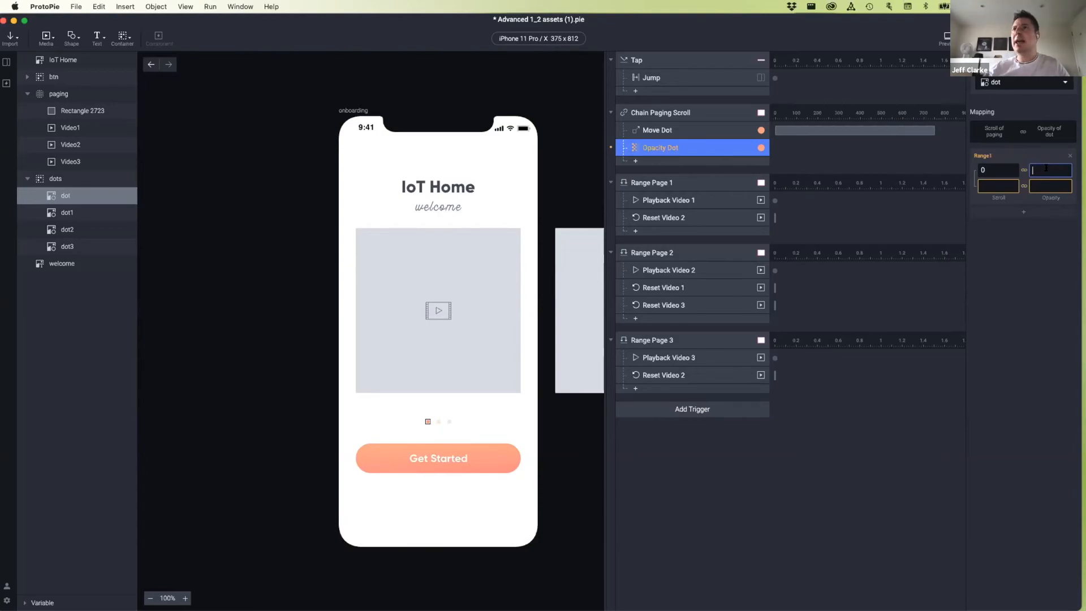
{"action": "type", "text": "100"}
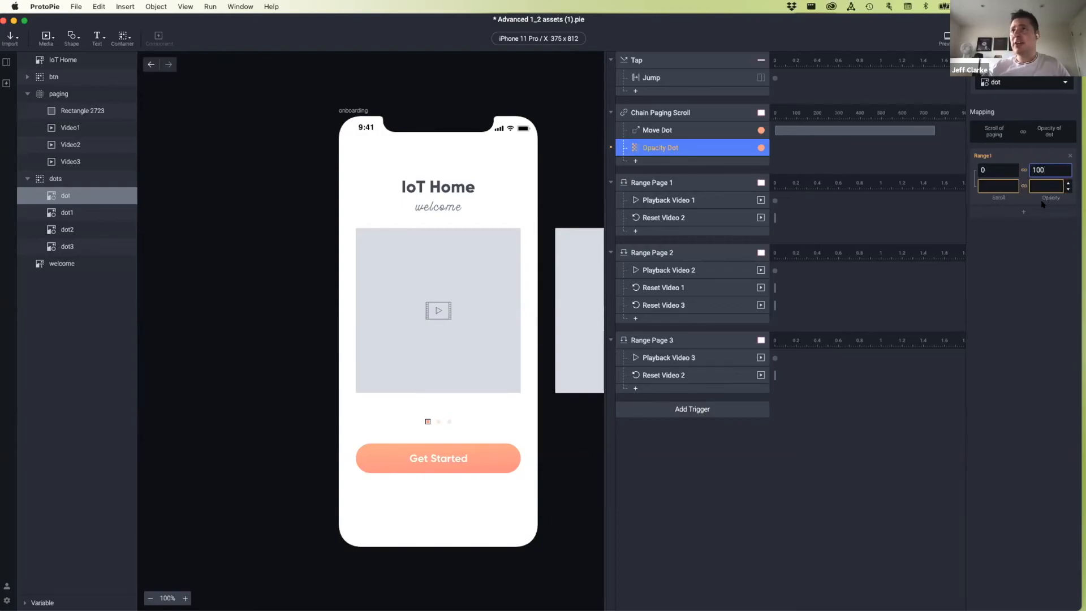
{"action": "double_click", "coordinate": [1045, 170]}
{"action": "left_click", "coordinate": [1041, 186]}
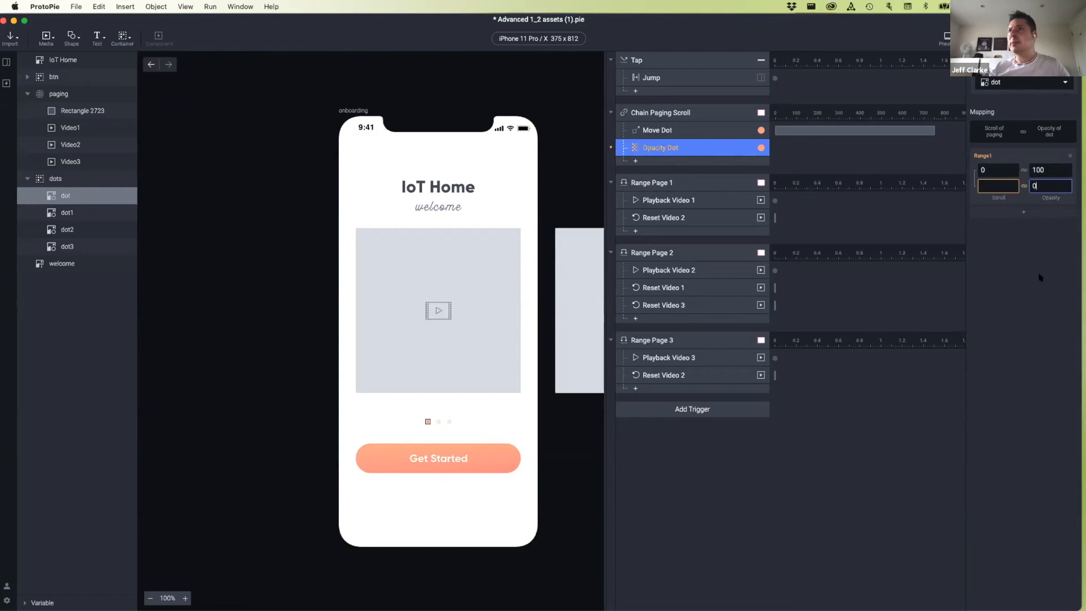
{"action": "left_click", "coordinate": [994, 185]}
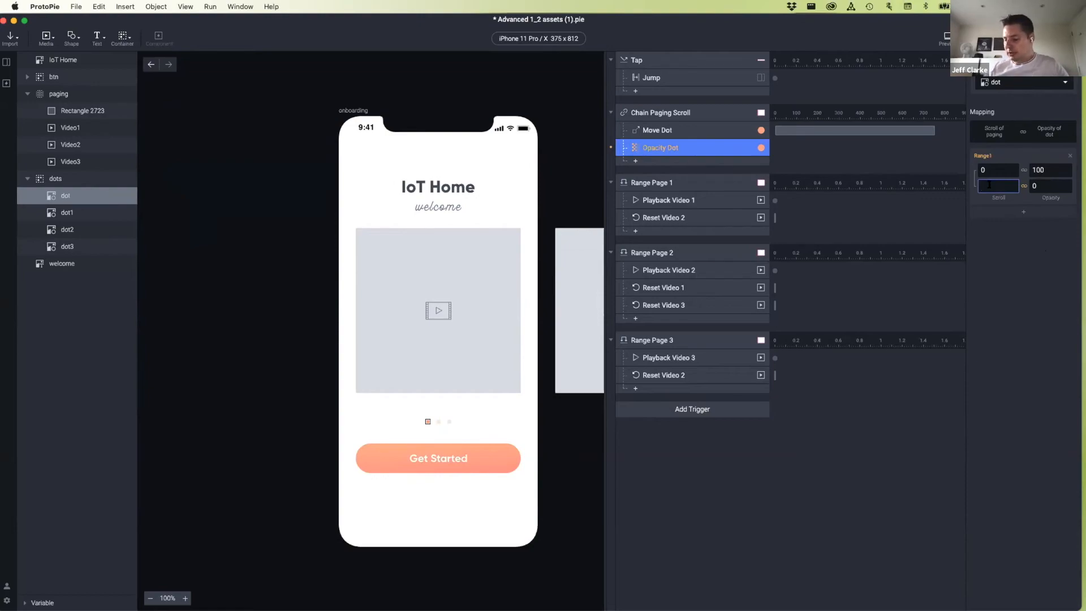
{"action": "type", "text": "75"}
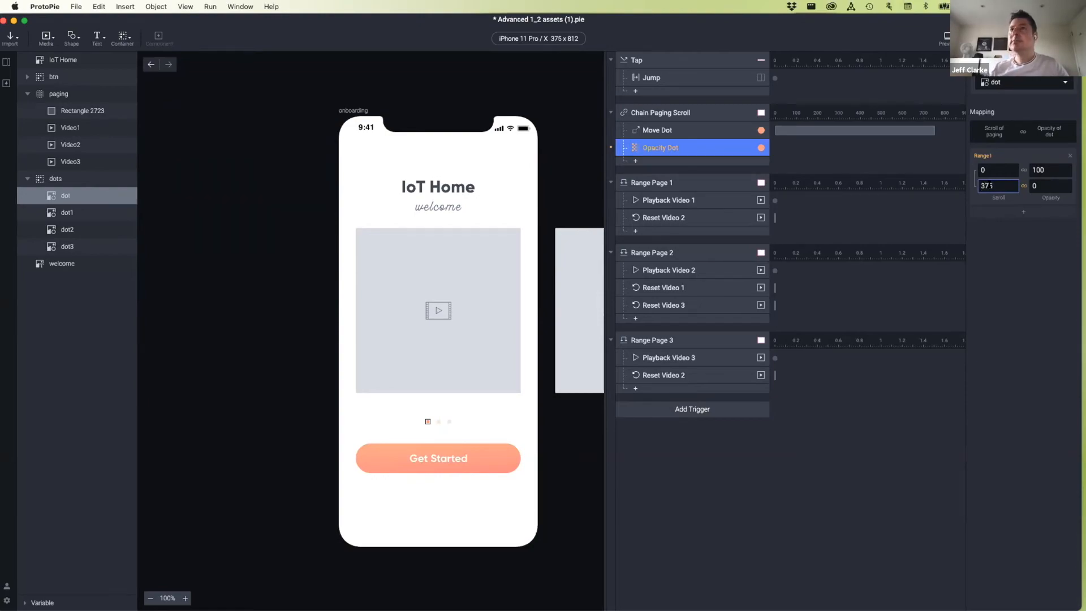
{"action": "type", "text": "/2"}
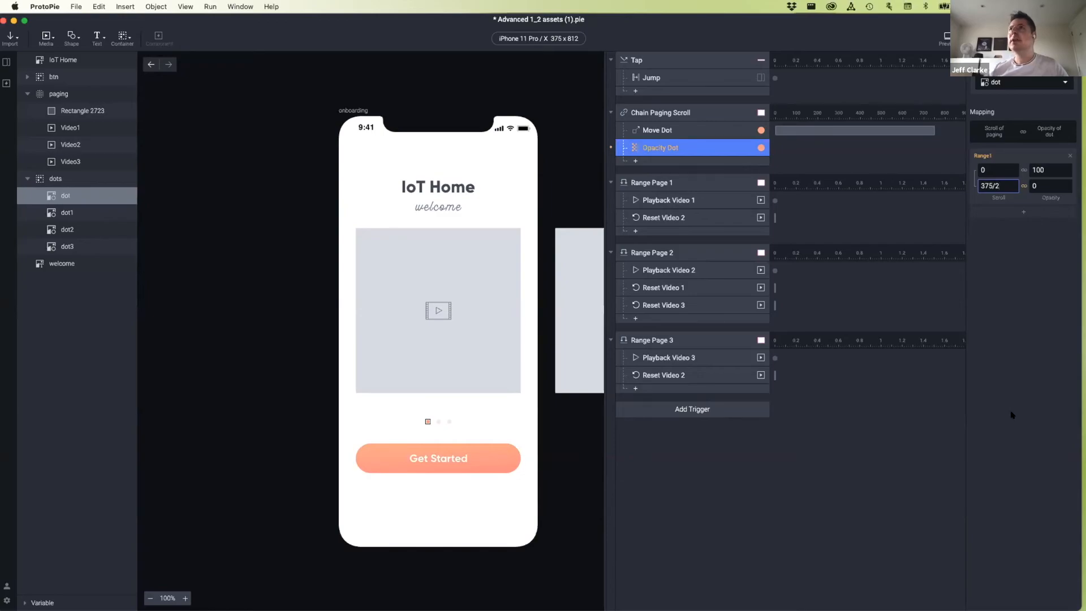
{"action": "key", "text": "Return"}
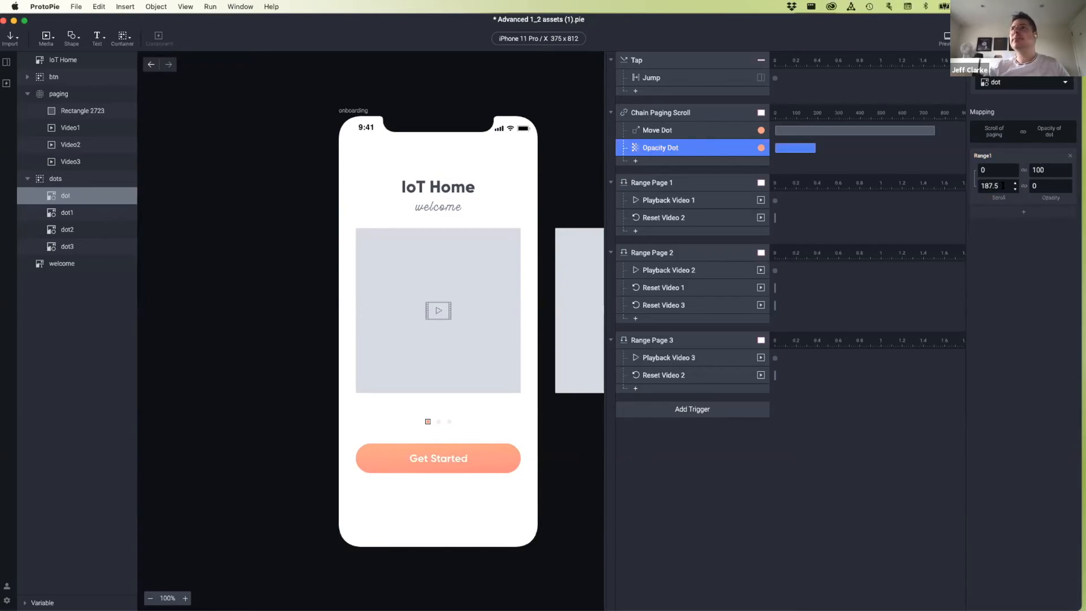
Preview the scene, swipe from Living Room towards Bedroom to check the dot's fade-out, and close the preview.
{"action": "left_click", "coordinate": [945, 36]}
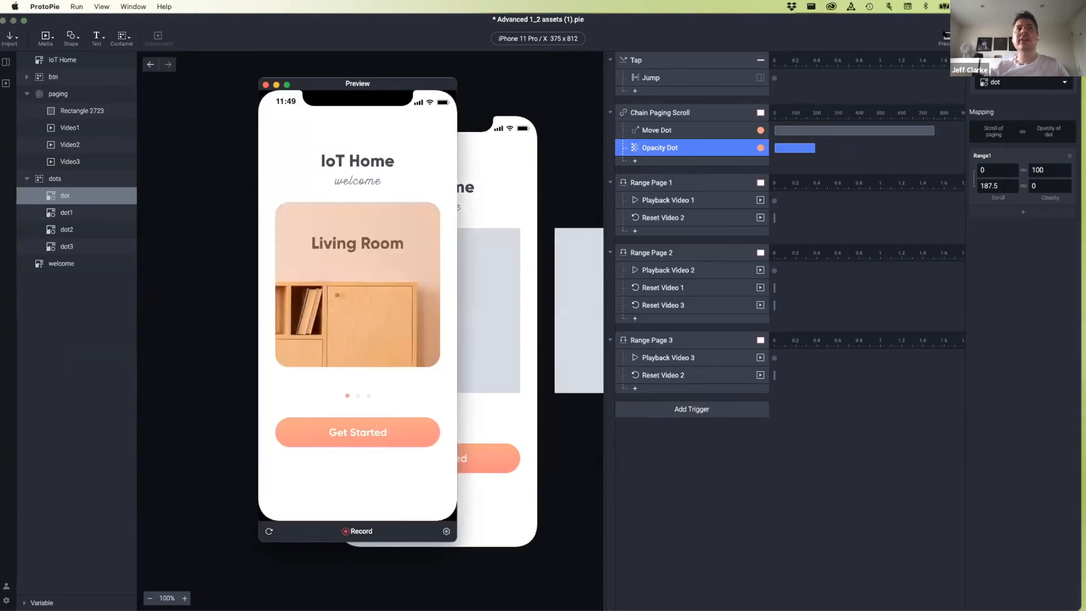
{"action": "left_click_drag", "start_coordinate": [417, 287], "coordinate": [277, 285]}
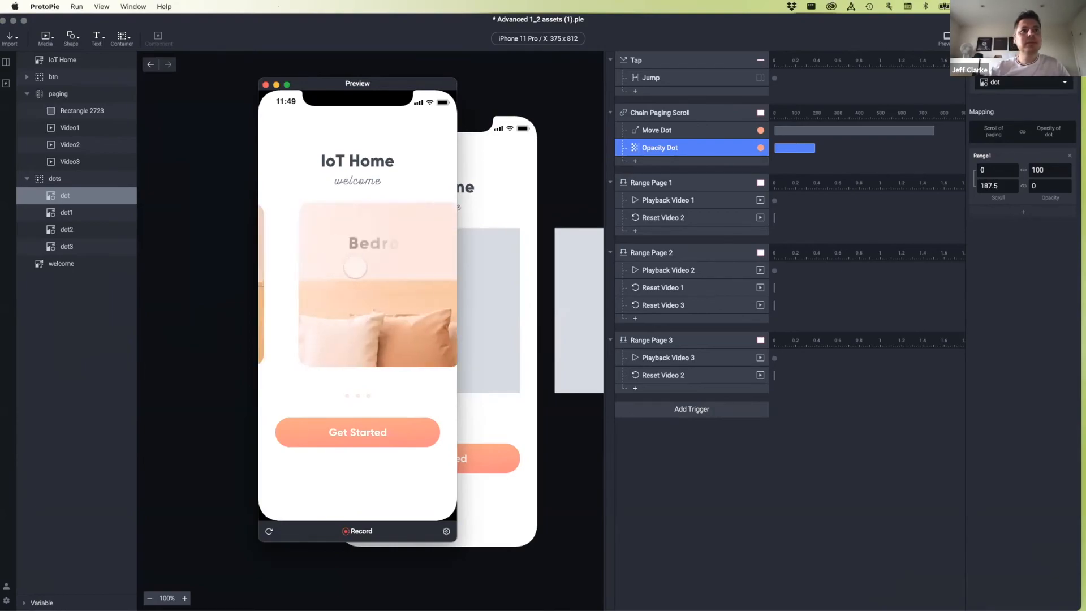
{"action": "left_click", "coordinate": [265, 84]}
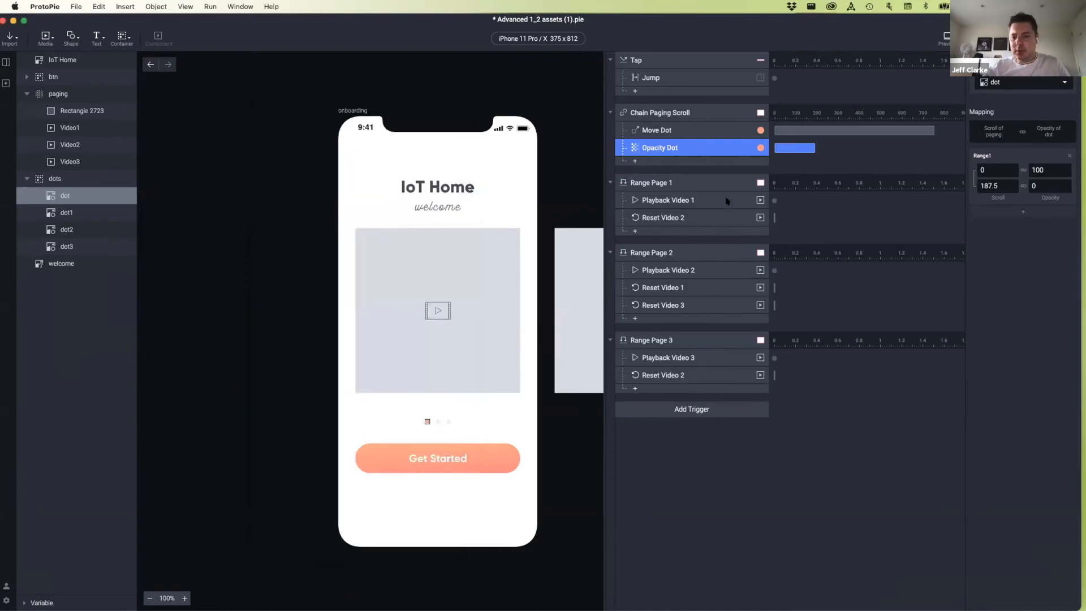
Add a second range to Opacity Dot mapping scroll 187.5 to opacity 0 and scroll 375 to opacity 100.
{"action": "left_click", "coordinate": [1018, 212]}
{"action": "left_click", "coordinate": [990, 227]}
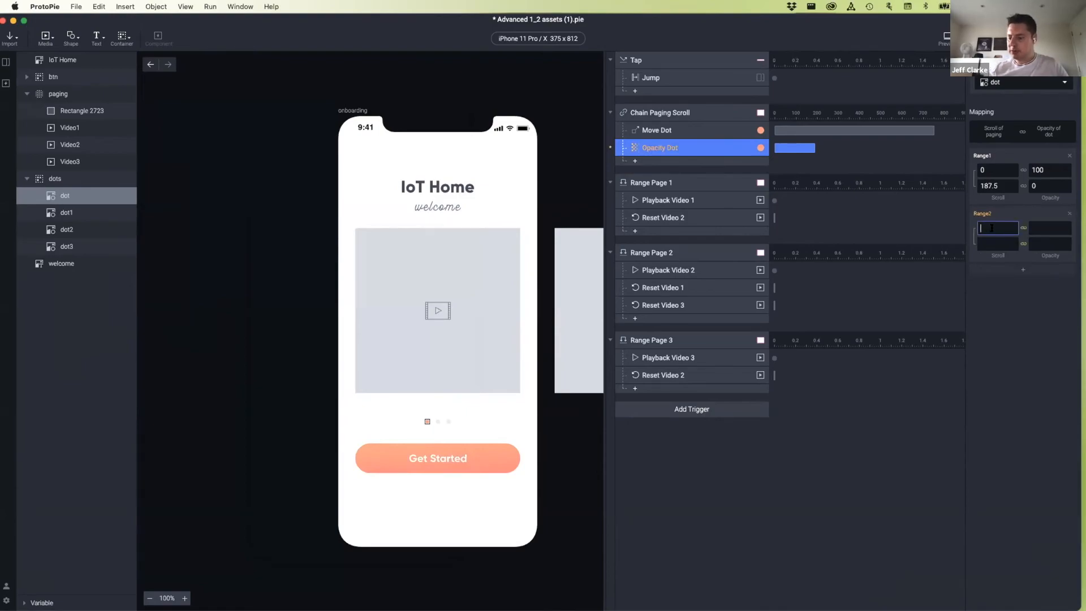
{"action": "type", "text": "187.5"}
{"action": "key", "text": "Tab"}
{"action": "type", "text": "0"}
{"action": "left_click", "coordinate": [998, 245]}
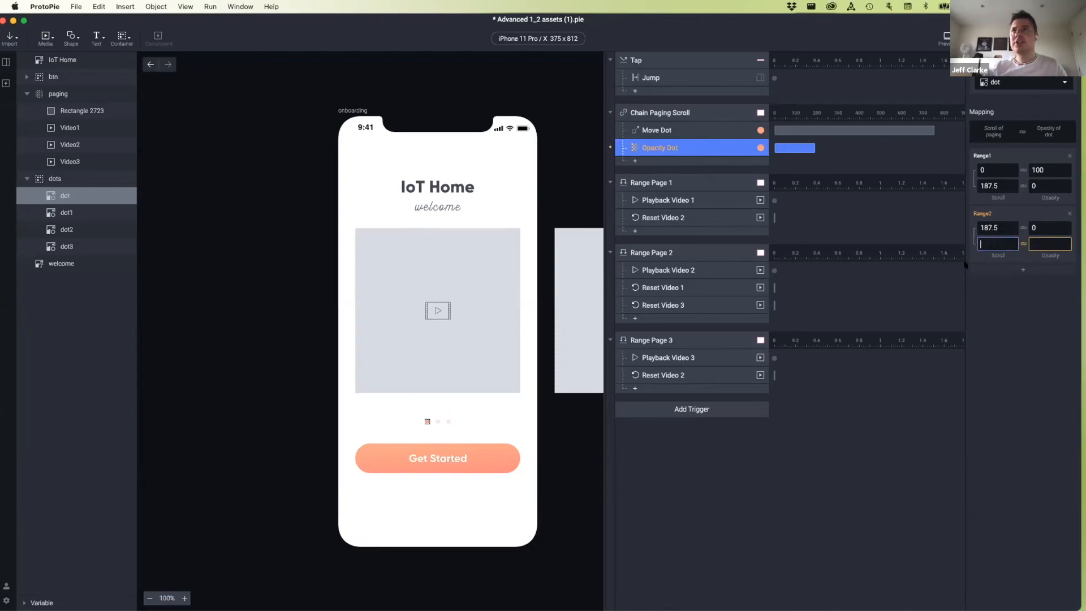
{"action": "type", "text": "375"}
{"action": "key", "text": "Tab"}
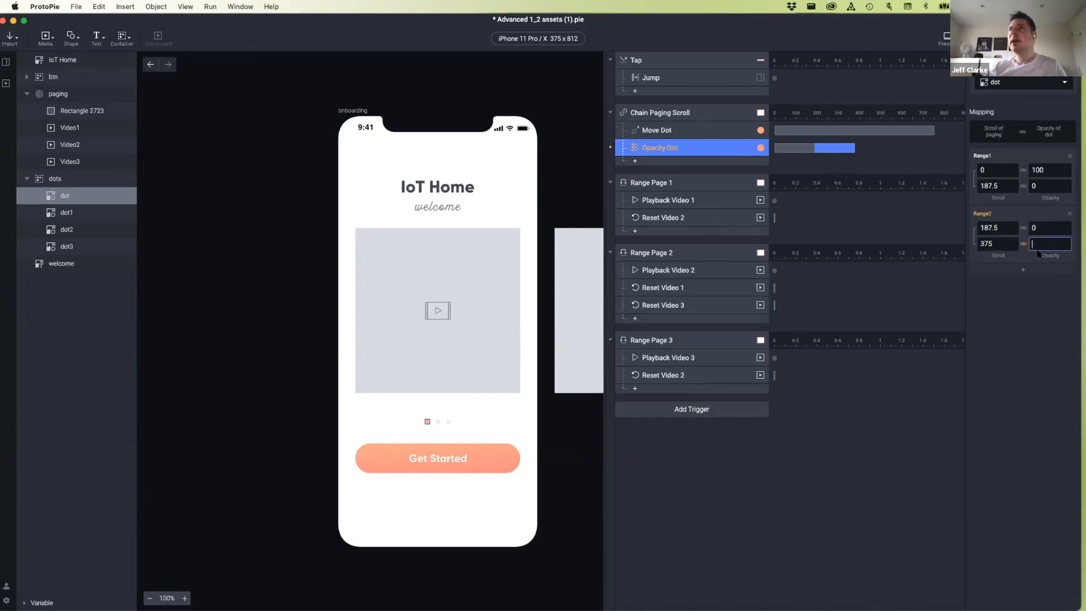
{"action": "type", "text": "100"}
{"action": "key", "text": "Return"}
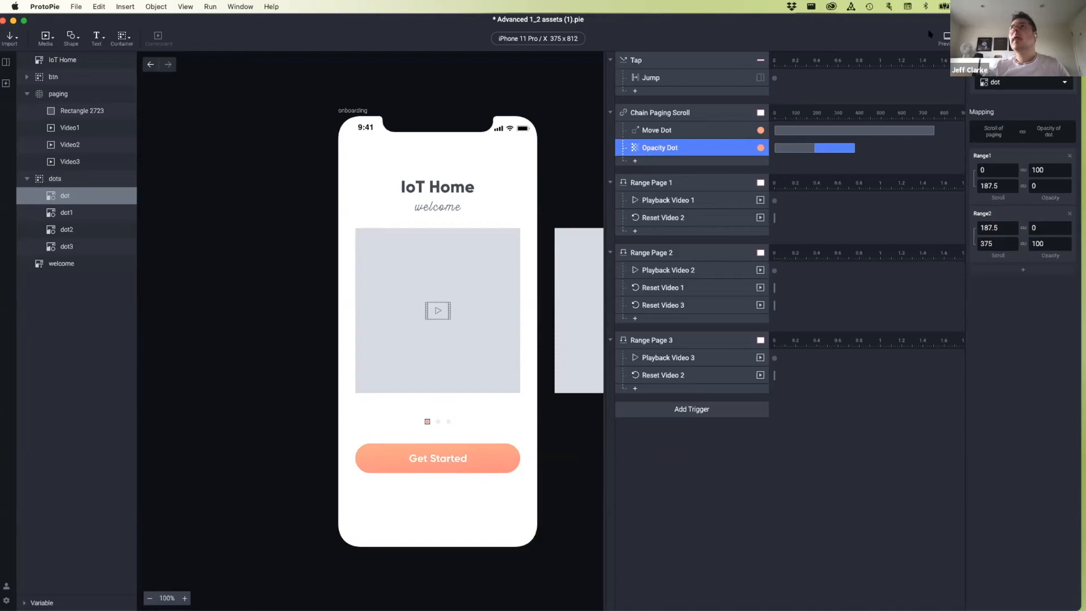
Preview the scene and swipe slowly between Living Room and Bedroom to check the dot fading out and back in.
{"action": "left_click", "coordinate": [942, 36]}
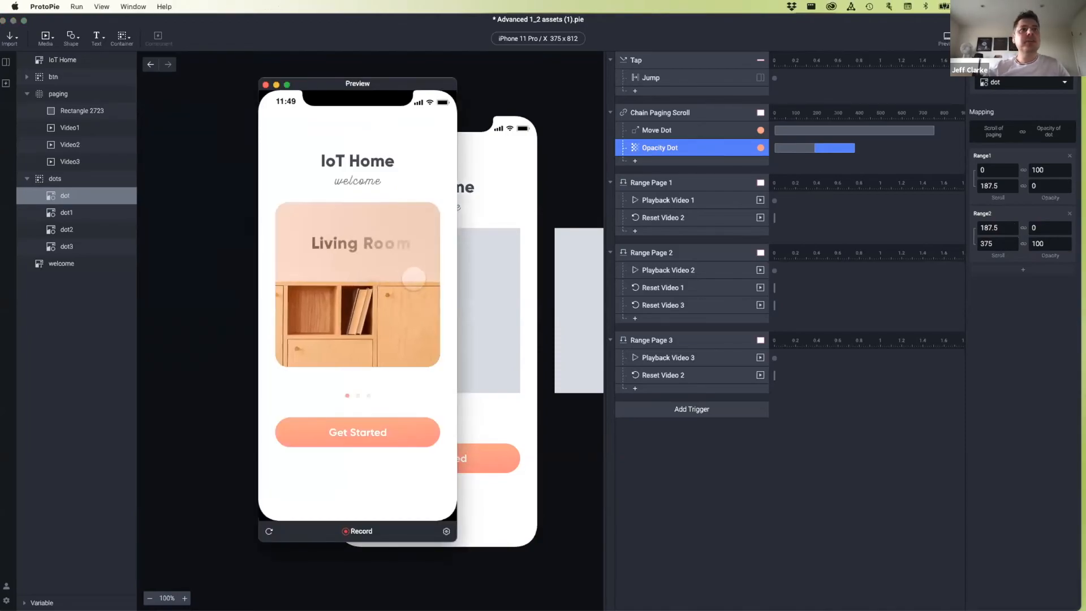
{"action": "left_click_drag", "start_coordinate": [414, 277], "coordinate": [244, 271]}
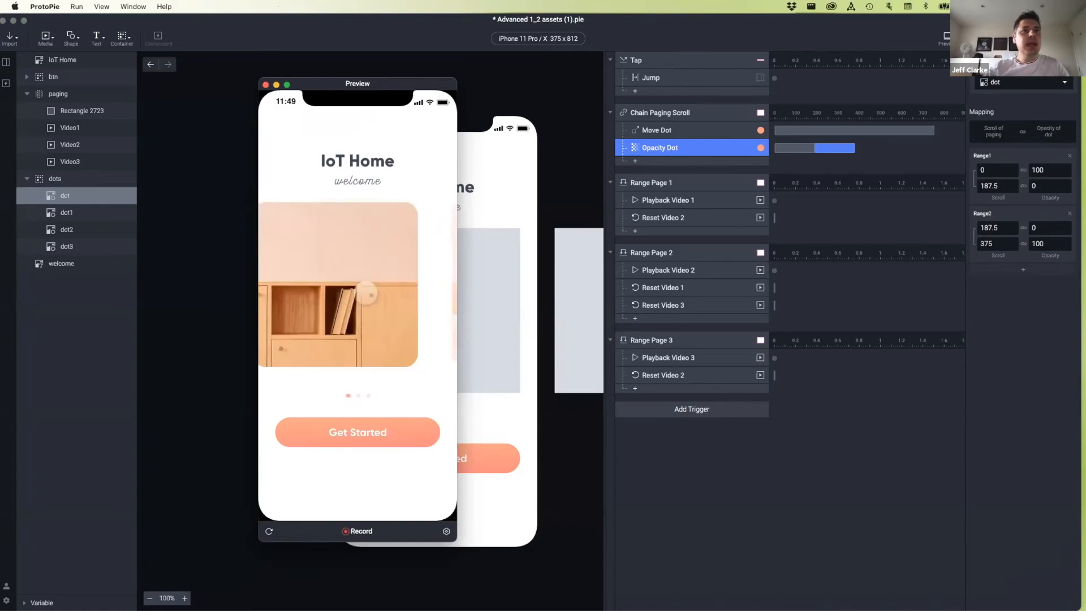
{"action": "mouse_move", "coordinate": [337, 288]}
{"action": "left_mouse_down"}
{"action": "mouse_move", "coordinate": [414, 284]}
{"action": "mouse_move", "coordinate": [340, 285]}
{"action": "left_mouse_up"}
{"action": "left_click_drag", "start_coordinate": [341, 285], "coordinate": [416, 286]}
{"action": "left_click_drag", "start_coordinate": [415, 286], "coordinate": [348, 284]}
{"action": "mouse_move", "coordinate": [348, 284]}
{"action": "left_mouse_down"}
{"action": "mouse_move", "coordinate": [424, 284]}
{"action": "mouse_move", "coordinate": [362, 282]}
{"action": "left_mouse_up"}
{"action": "left_click_drag", "start_coordinate": [295, 277], "coordinate": [329, 281]}
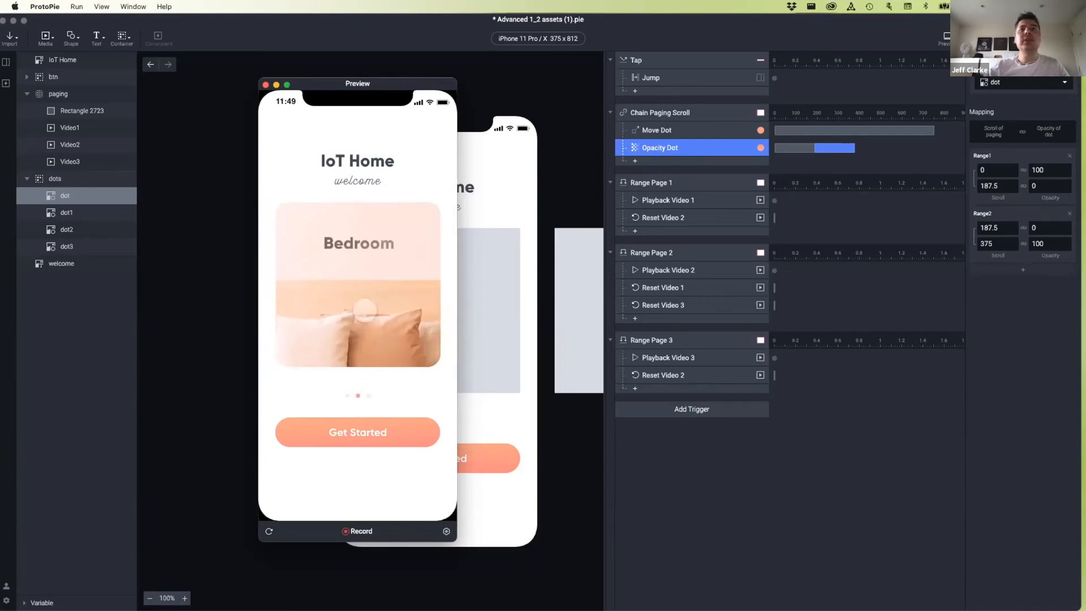
Add a third range to Opacity Dot mapping scroll 375 to opacity 100 and scroll 375+187.5 to opacity 0.
{"action": "left_click", "coordinate": [1020, 272]}
{"action": "left_click", "coordinate": [1020, 272]}
{"action": "left_click", "coordinate": [994, 283]}
{"action": "type", "text": "375"}
{"action": "key", "text": "Tab"}
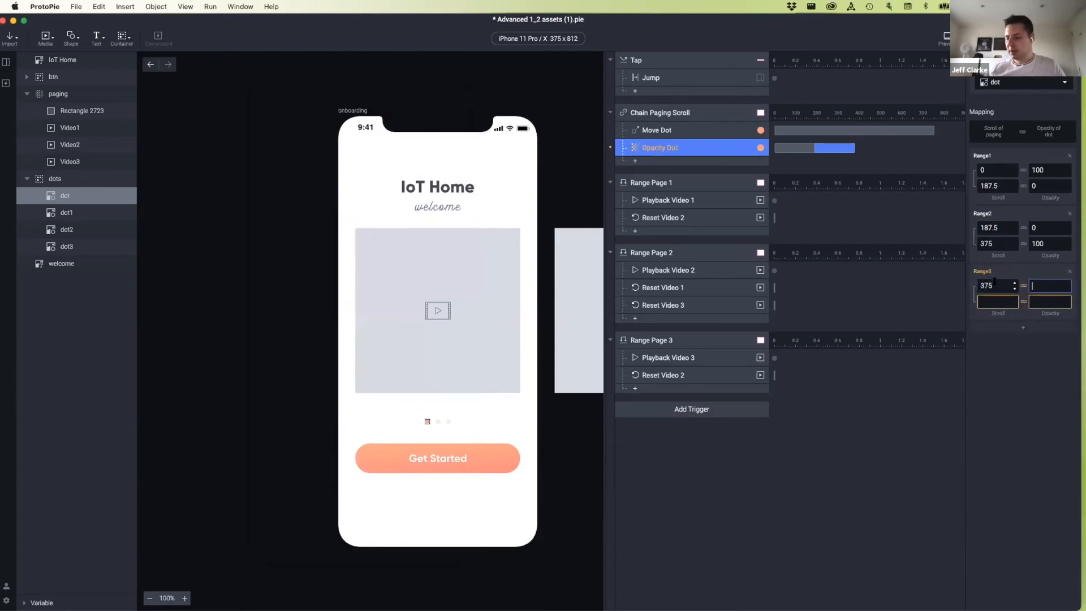
{"action": "type", "text": "100"}
{"action": "key", "text": "Tab"}
{"action": "type", "text": "7"}
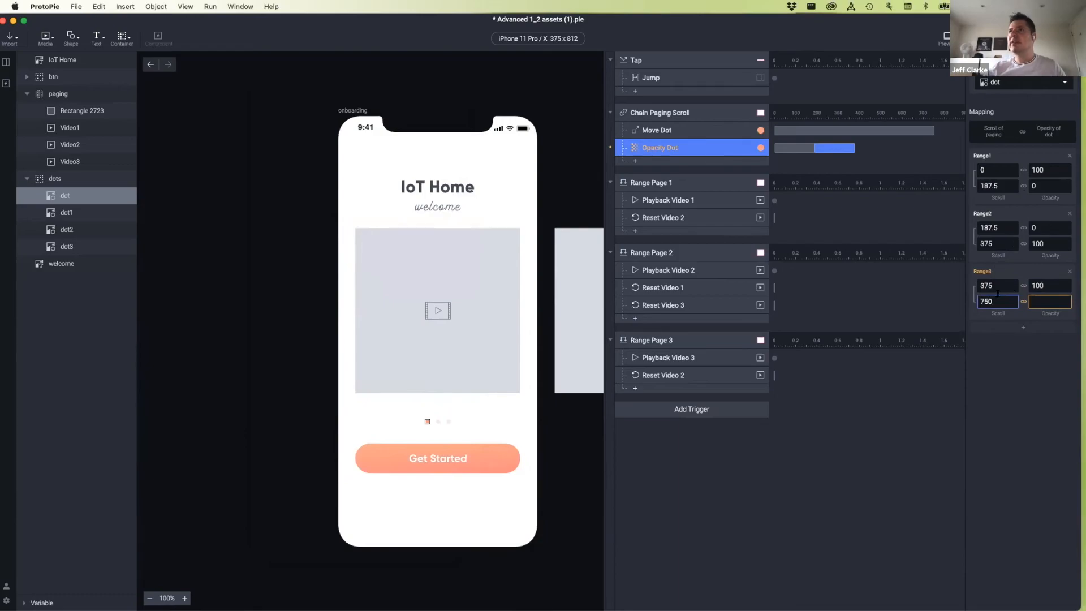
{"action": "left_click_drag", "start_coordinate": [997, 301], "coordinate": [957, 300]}
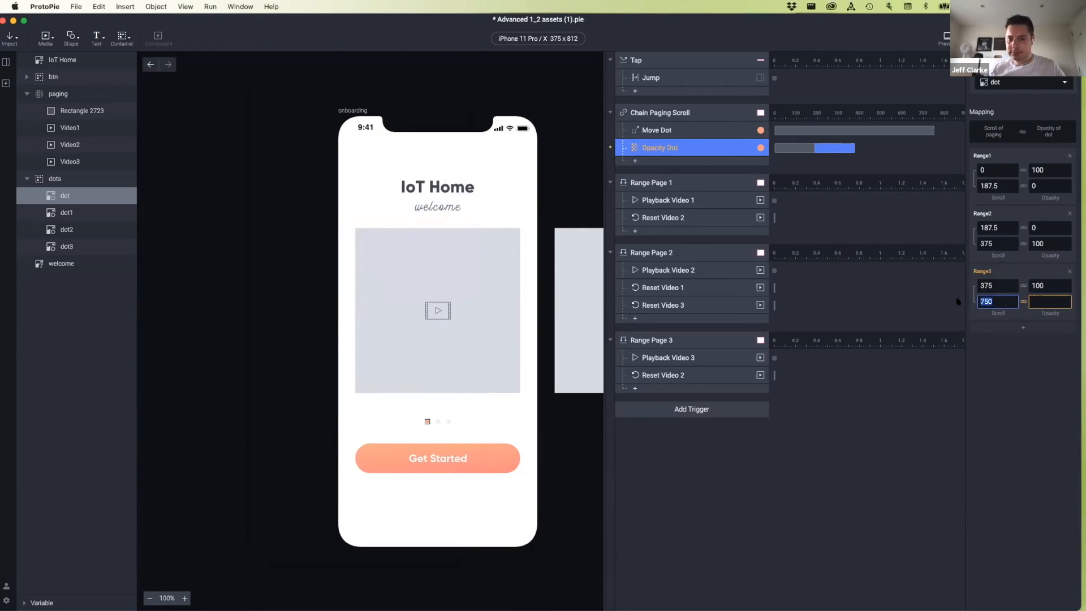
{"action": "type", "text": "375+187.5"}
{"action": "key", "text": "Return"}
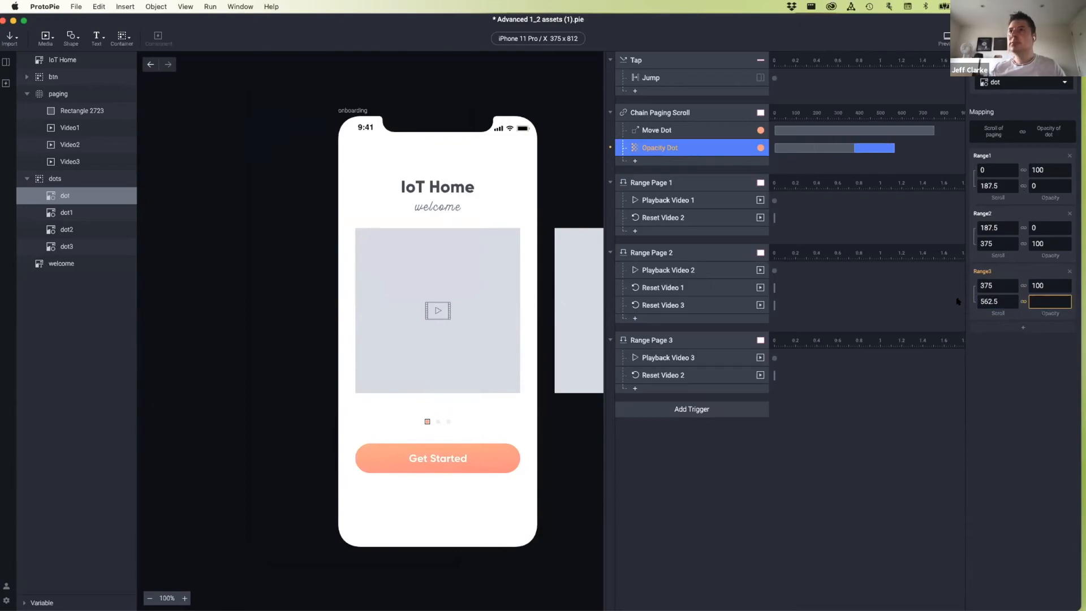
{"action": "key", "text": "Return"}
Add a fourth range to Opacity Dot mapping scroll 562.5 to opacity 0 and scroll 750 to opacity 100.
{"action": "left_click", "coordinate": [1019, 329]}
{"action": "left_click", "coordinate": [991, 344]}
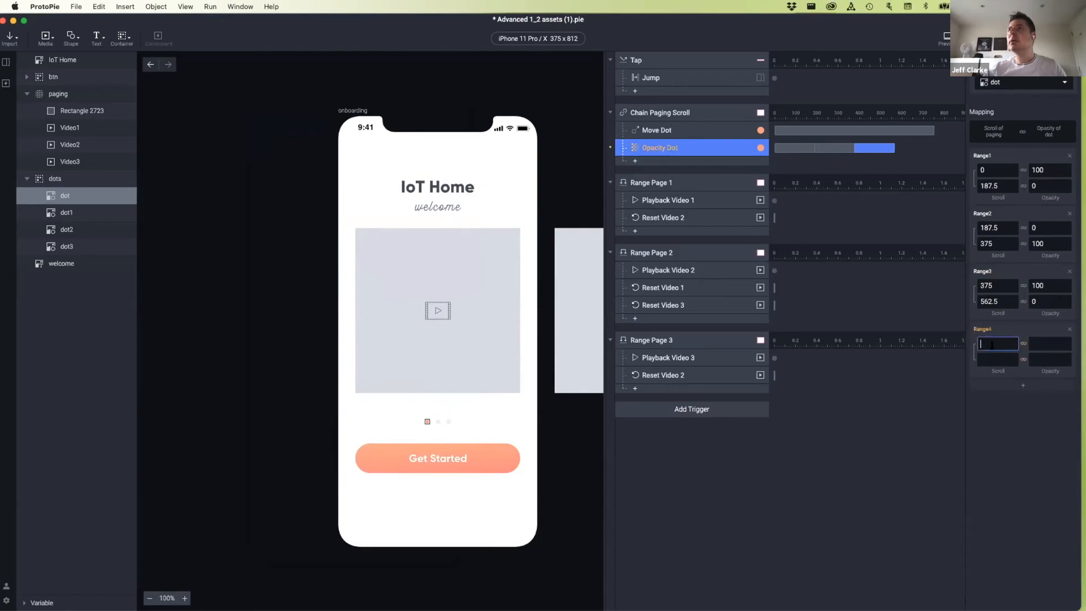
{"action": "type", "text": "750"}
{"action": "key", "text": "Tab"}
{"action": "left_click", "coordinate": [991, 343]}
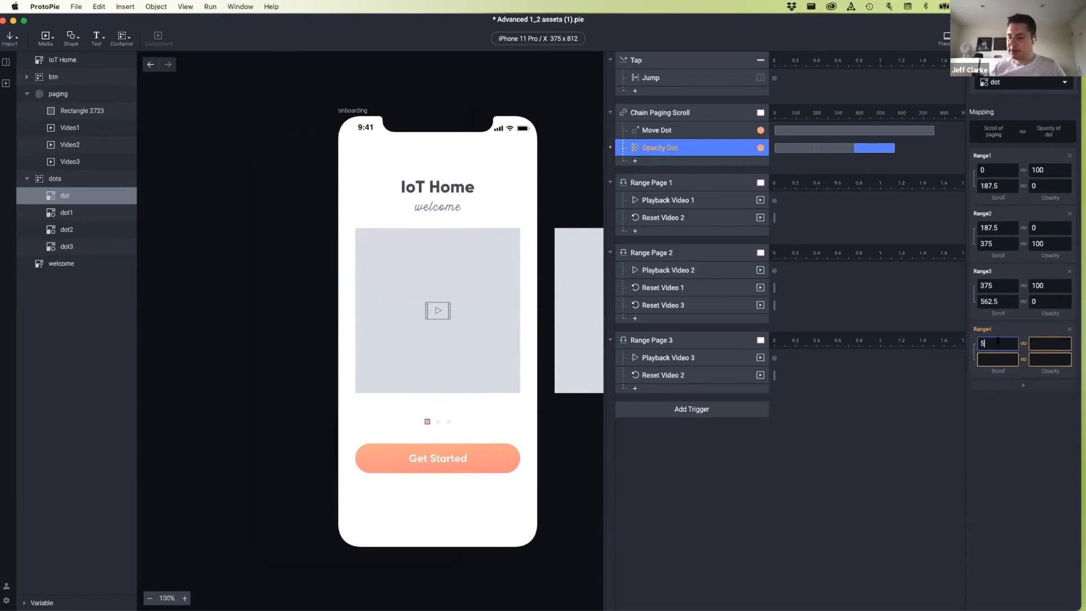
{"action": "key", "text": "Tab"}
{"action": "type", "text": "0"}
{"action": "key", "text": "Tab"}
{"action": "type", "text": "750"}
{"action": "key", "text": "Tab"}
{"action": "type", "text": "1"}
{"action": "key", "text": "Return"}
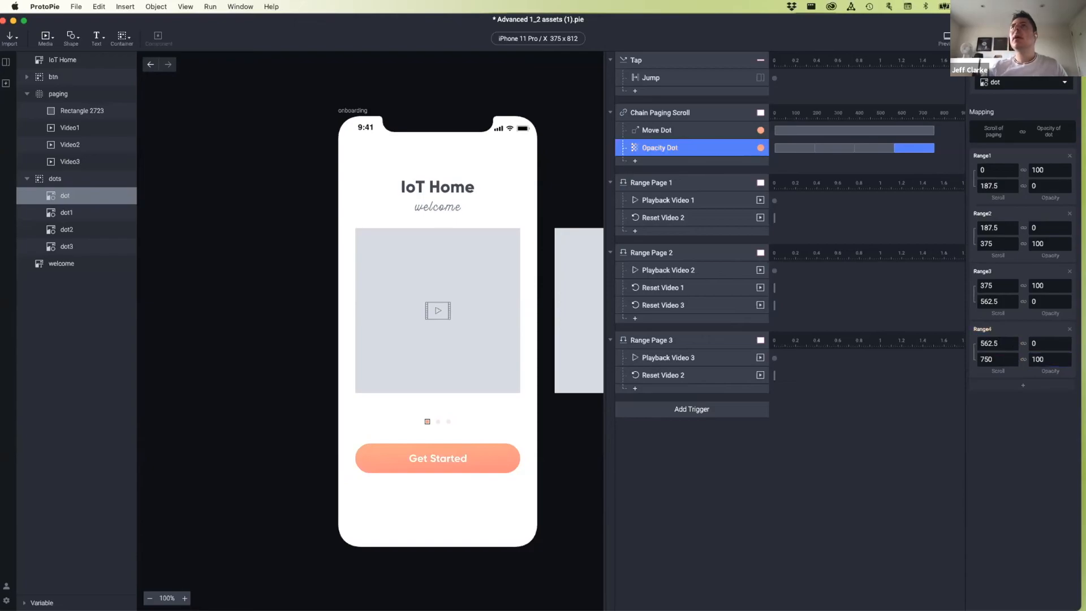
Preview the scene, swiping through to the Kitchen page to check the dot's movement and fading, and leave the preview.
{"action": "left_click", "coordinate": [945, 35]}
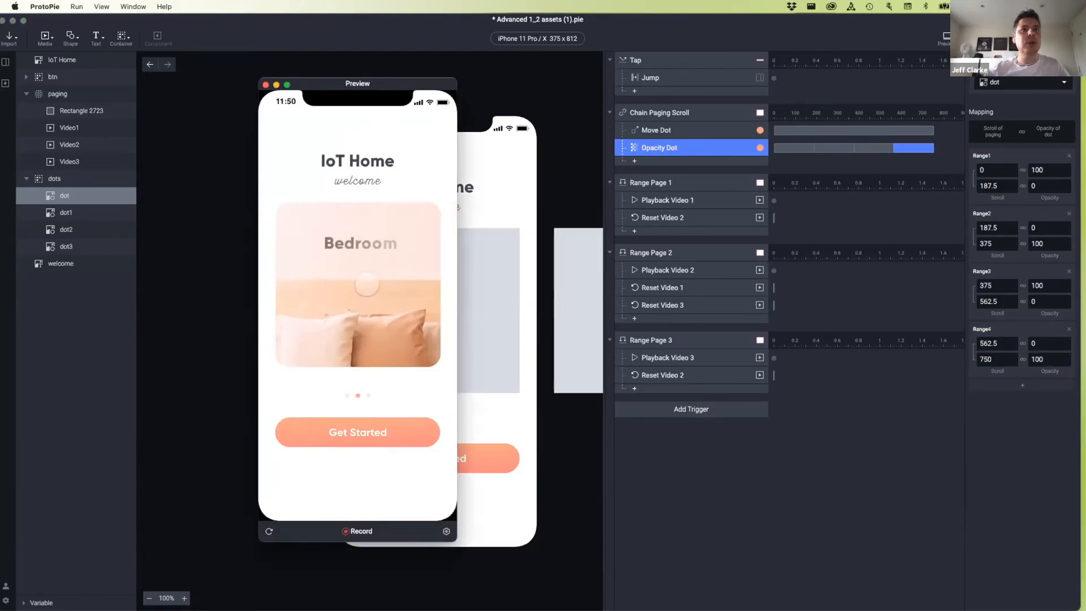
{"action": "mouse_move", "coordinate": [413, 274]}
{"action": "left_mouse_down"}
{"action": "mouse_move", "coordinate": [308, 276]}
{"action": "mouse_move", "coordinate": [415, 293]}
{"action": "left_mouse_up"}
{"action": "left_click_drag", "start_coordinate": [322, 246], "coordinate": [342, 304]}
{"action": "left_click_drag", "start_coordinate": [413, 301], "coordinate": [349, 300]}
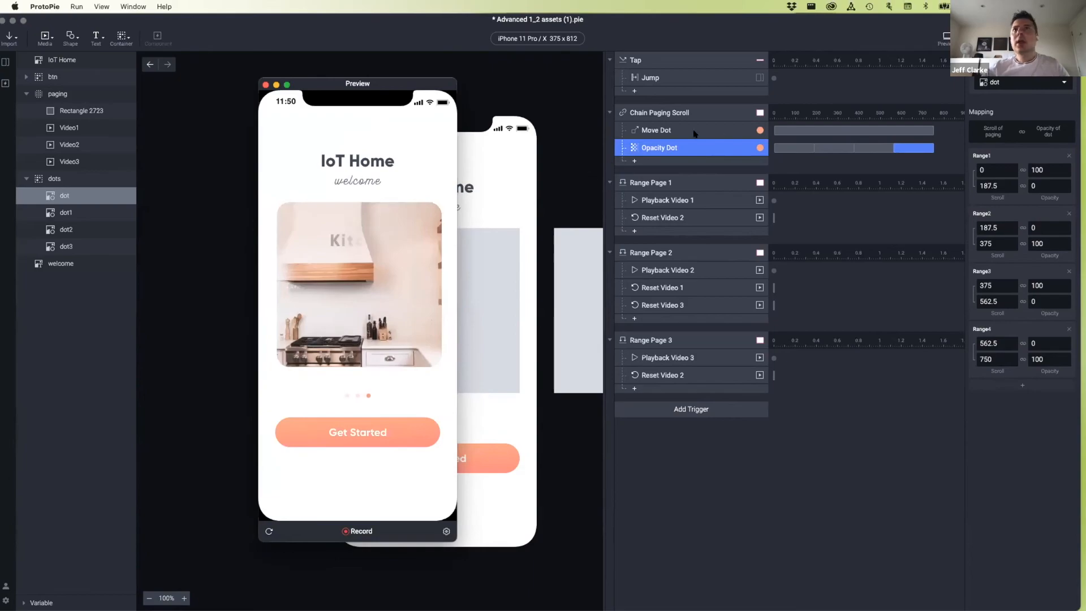
{"action": "left_click", "coordinate": [690, 133]}
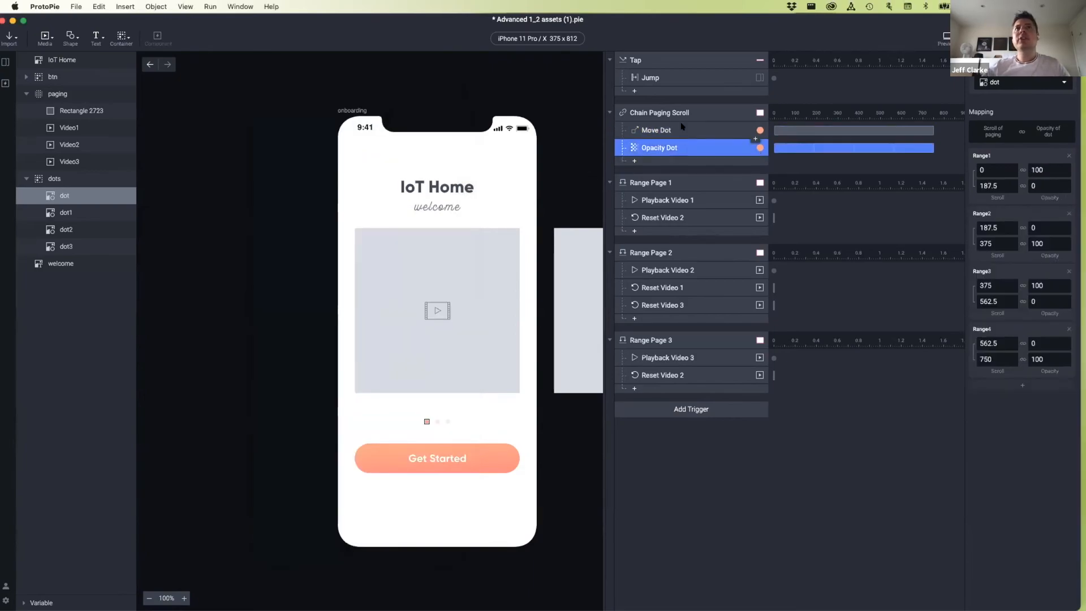
Review the Chain Paging Scroll trigger settings, its Move Dot mapping and the Get Started button's properties.
{"action": "left_click", "coordinate": [682, 127]}
{"action": "left_click", "coordinate": [686, 111]}
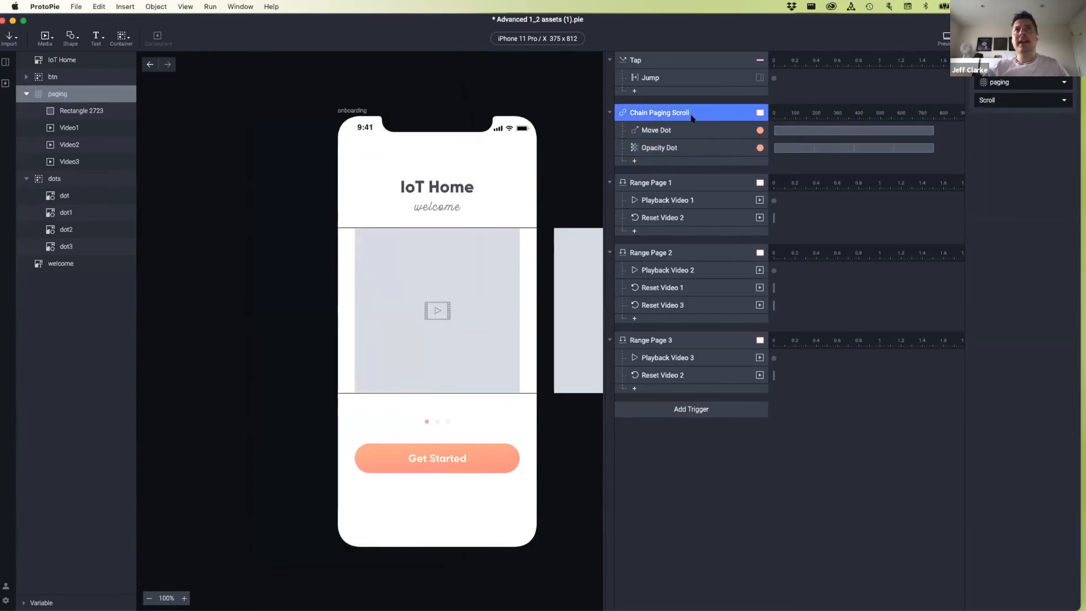
{"action": "left_click", "coordinate": [658, 131]}
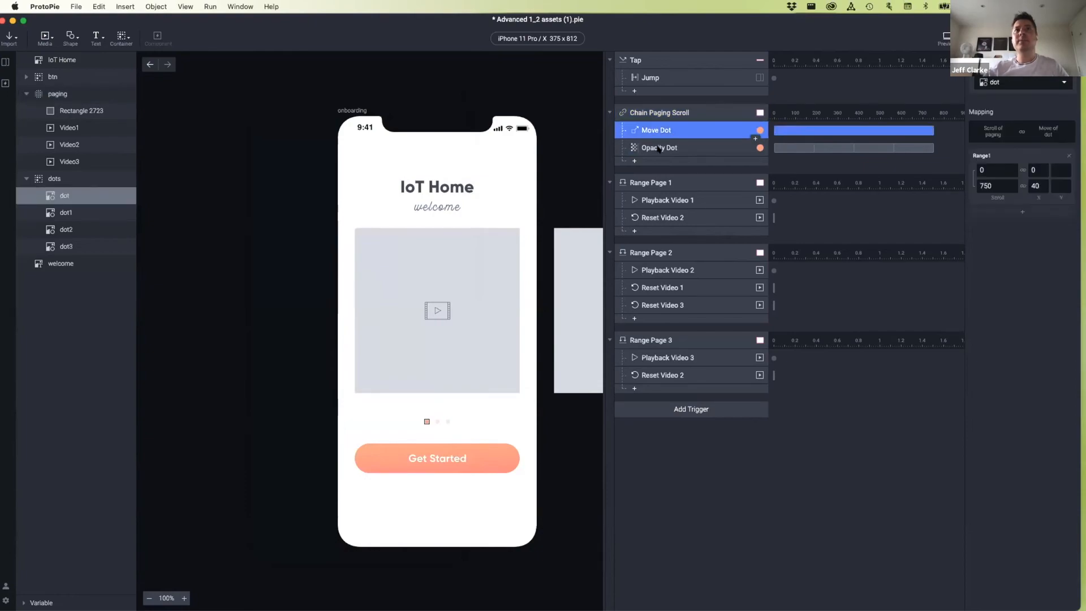
{"action": "left_click", "coordinate": [477, 448]}
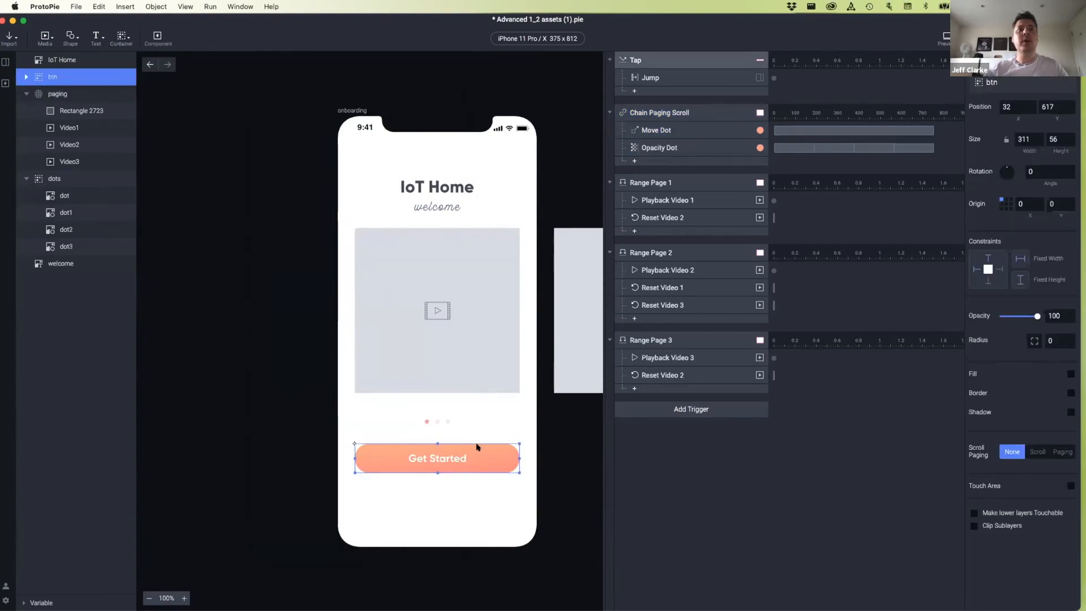
{"action": "left_click", "coordinate": [667, 162]}
{"action": "left_click", "coordinate": [668, 163]}
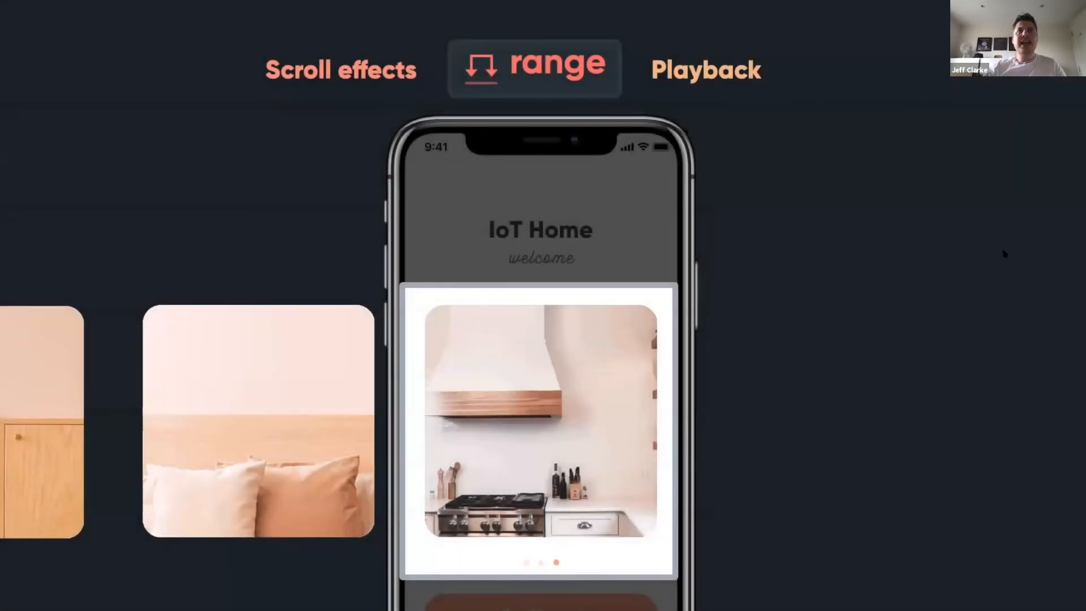
{"action": "key", "text": "Right"}
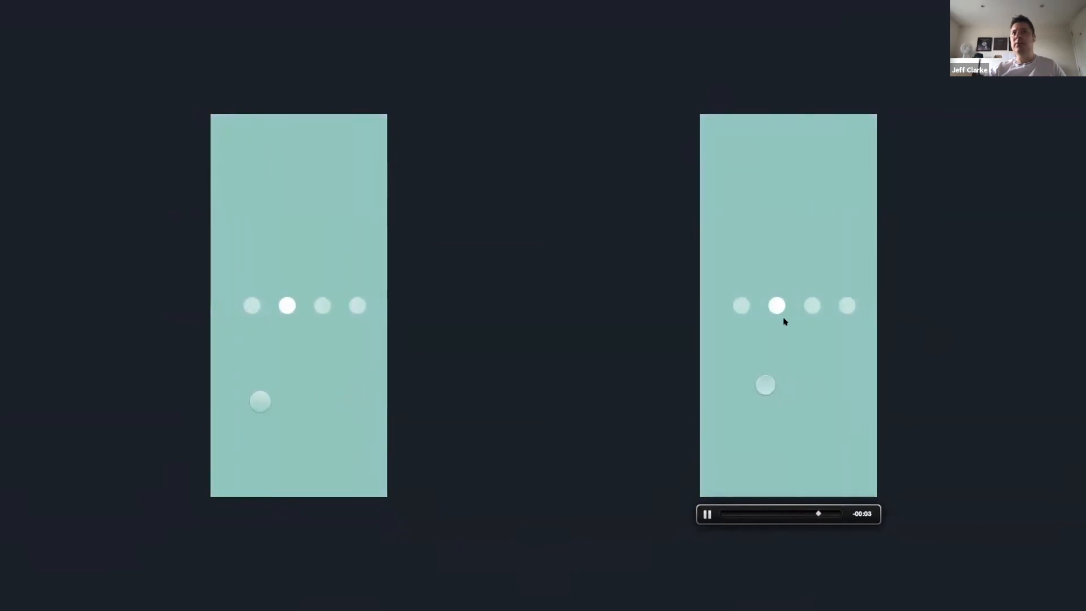
{"action": "mouse_move", "coordinate": [307, 367]}
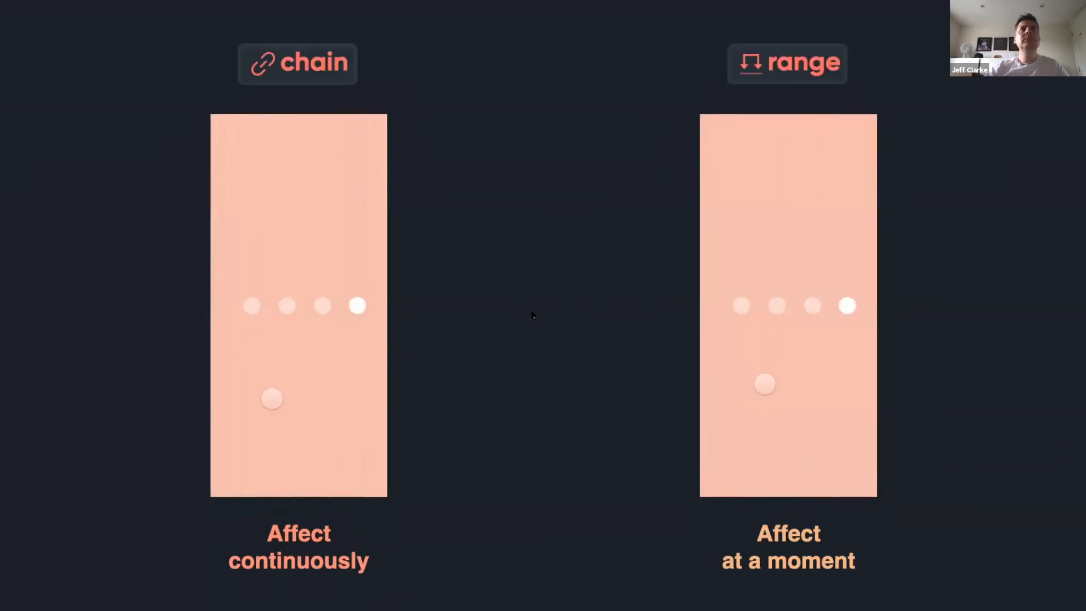
{"action": "key", "text": "Right"}
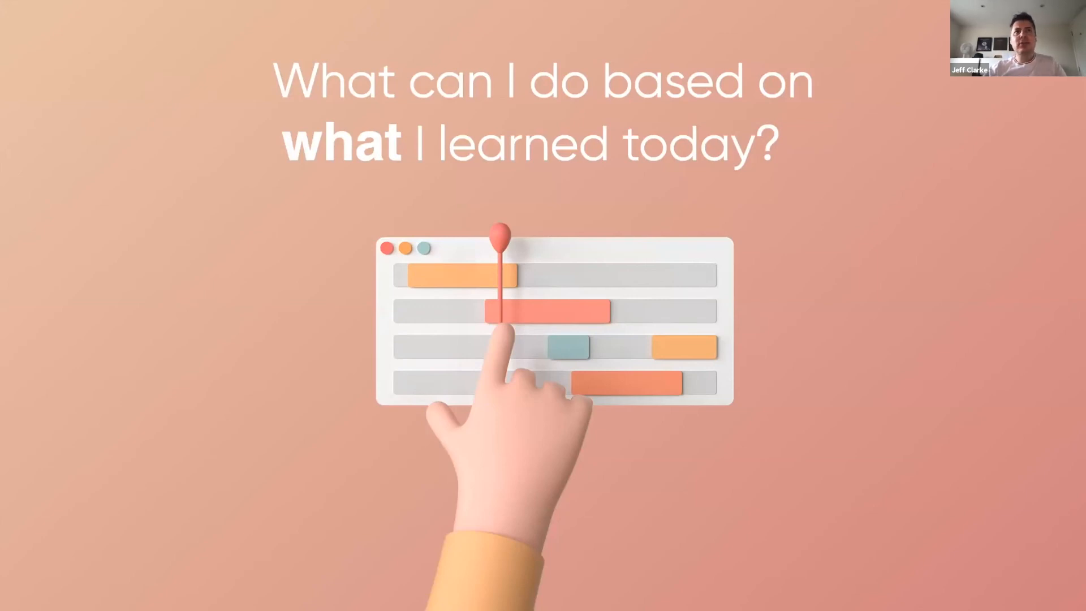
{"action": "key", "text": "Right"}
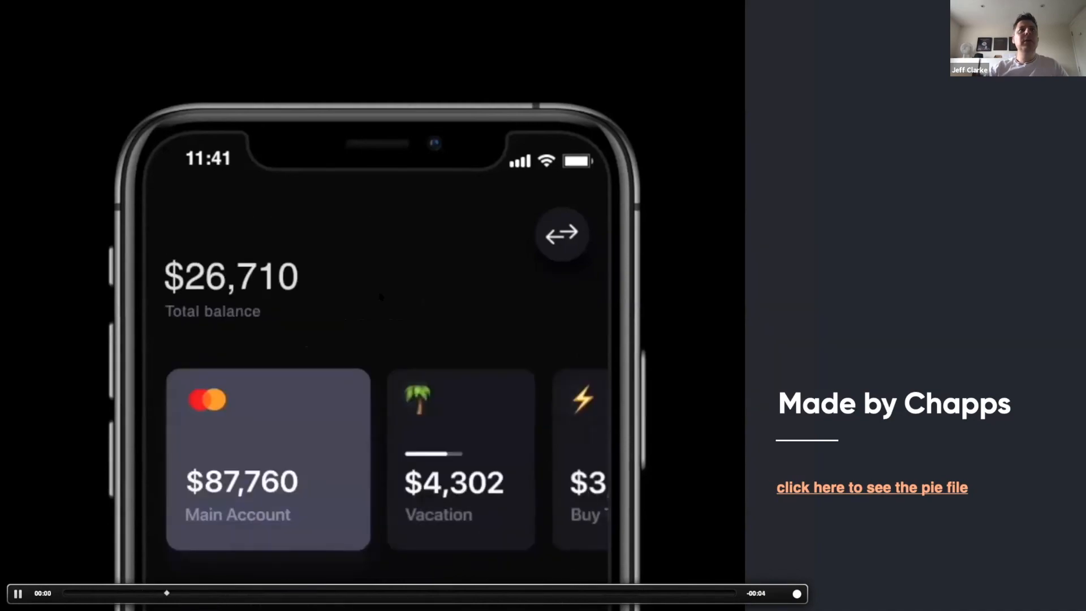
{"action": "key", "text": "Right"}
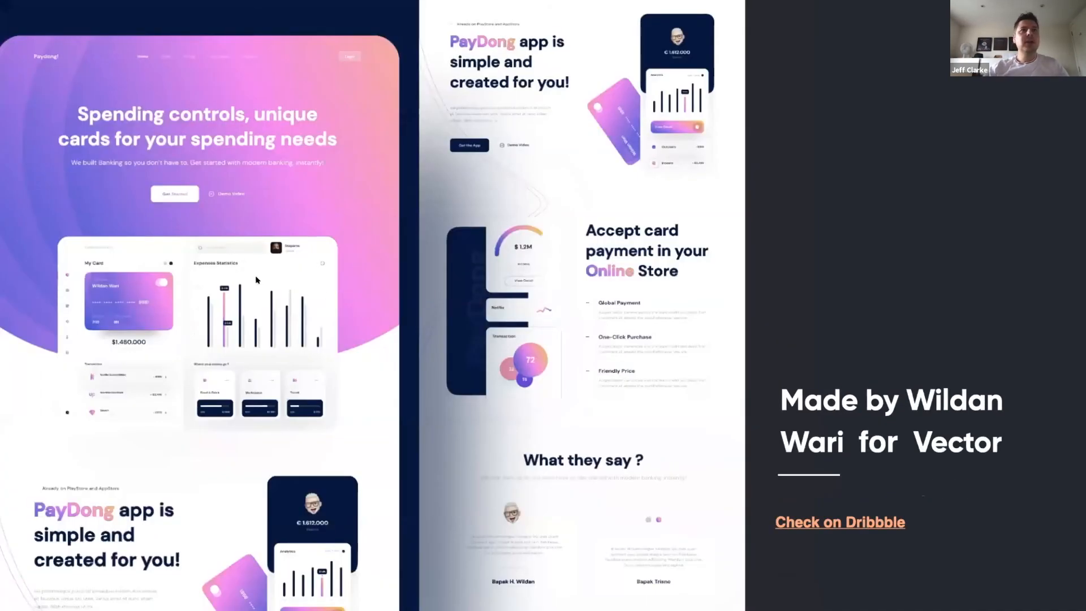
{"action": "left_click", "coordinate": [235, 279]}
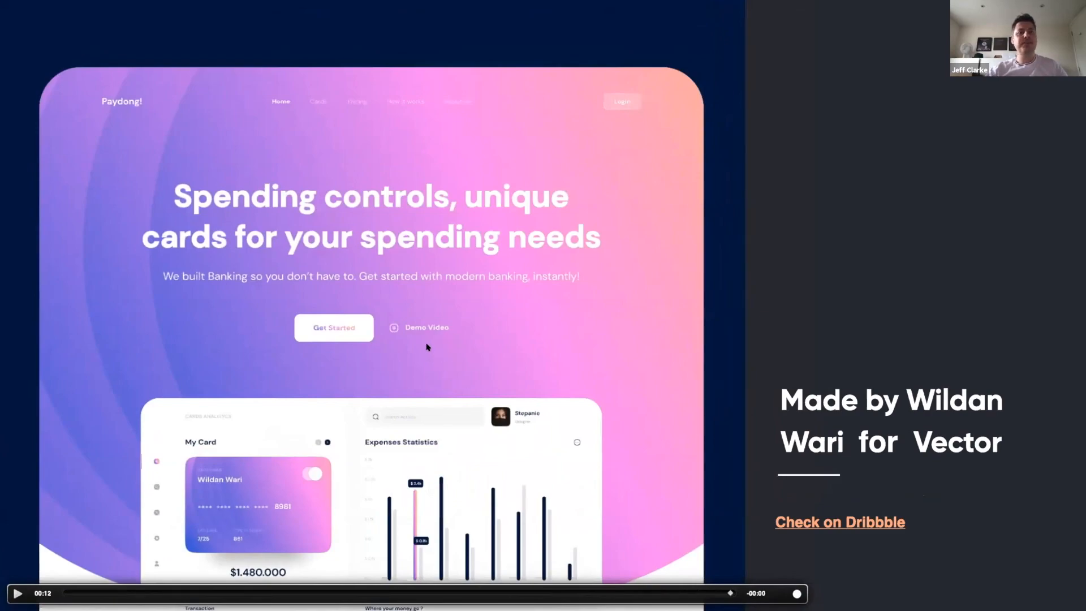
{"action": "key", "text": "Right"}
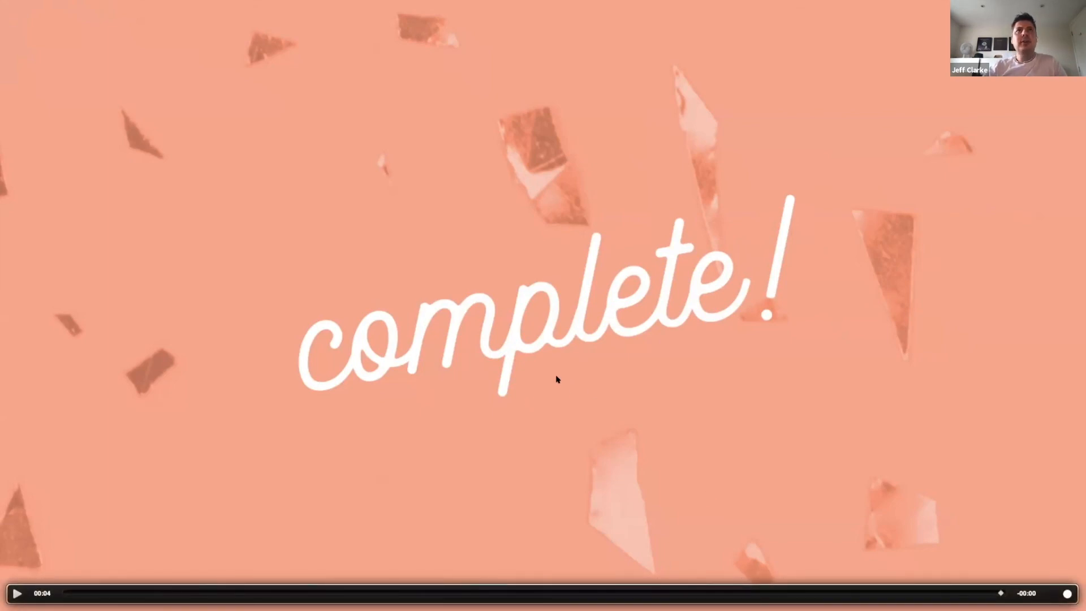
{"action": "key", "text": "Right"}
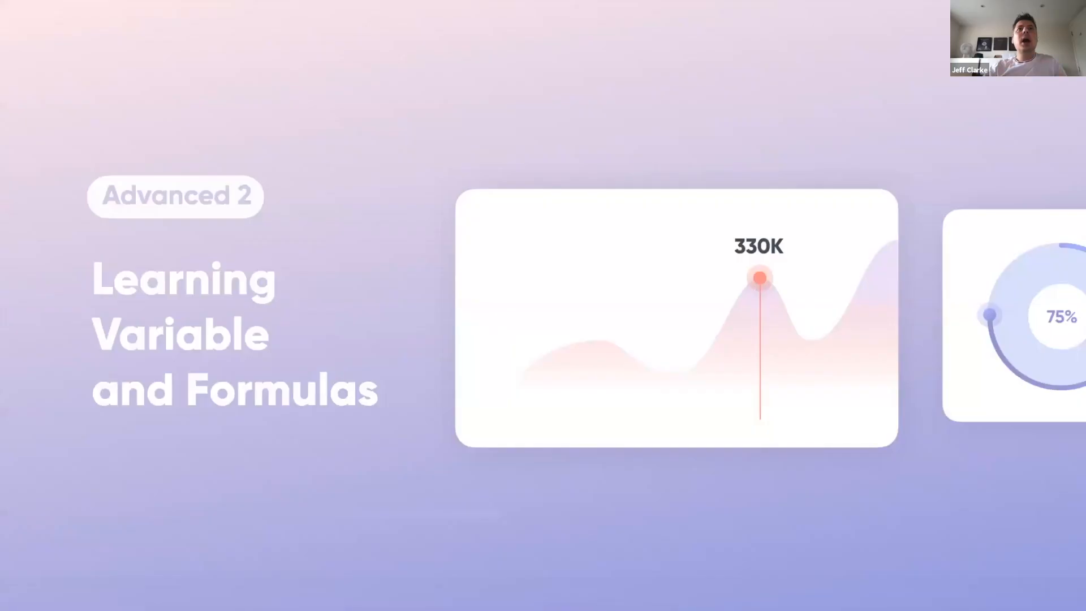